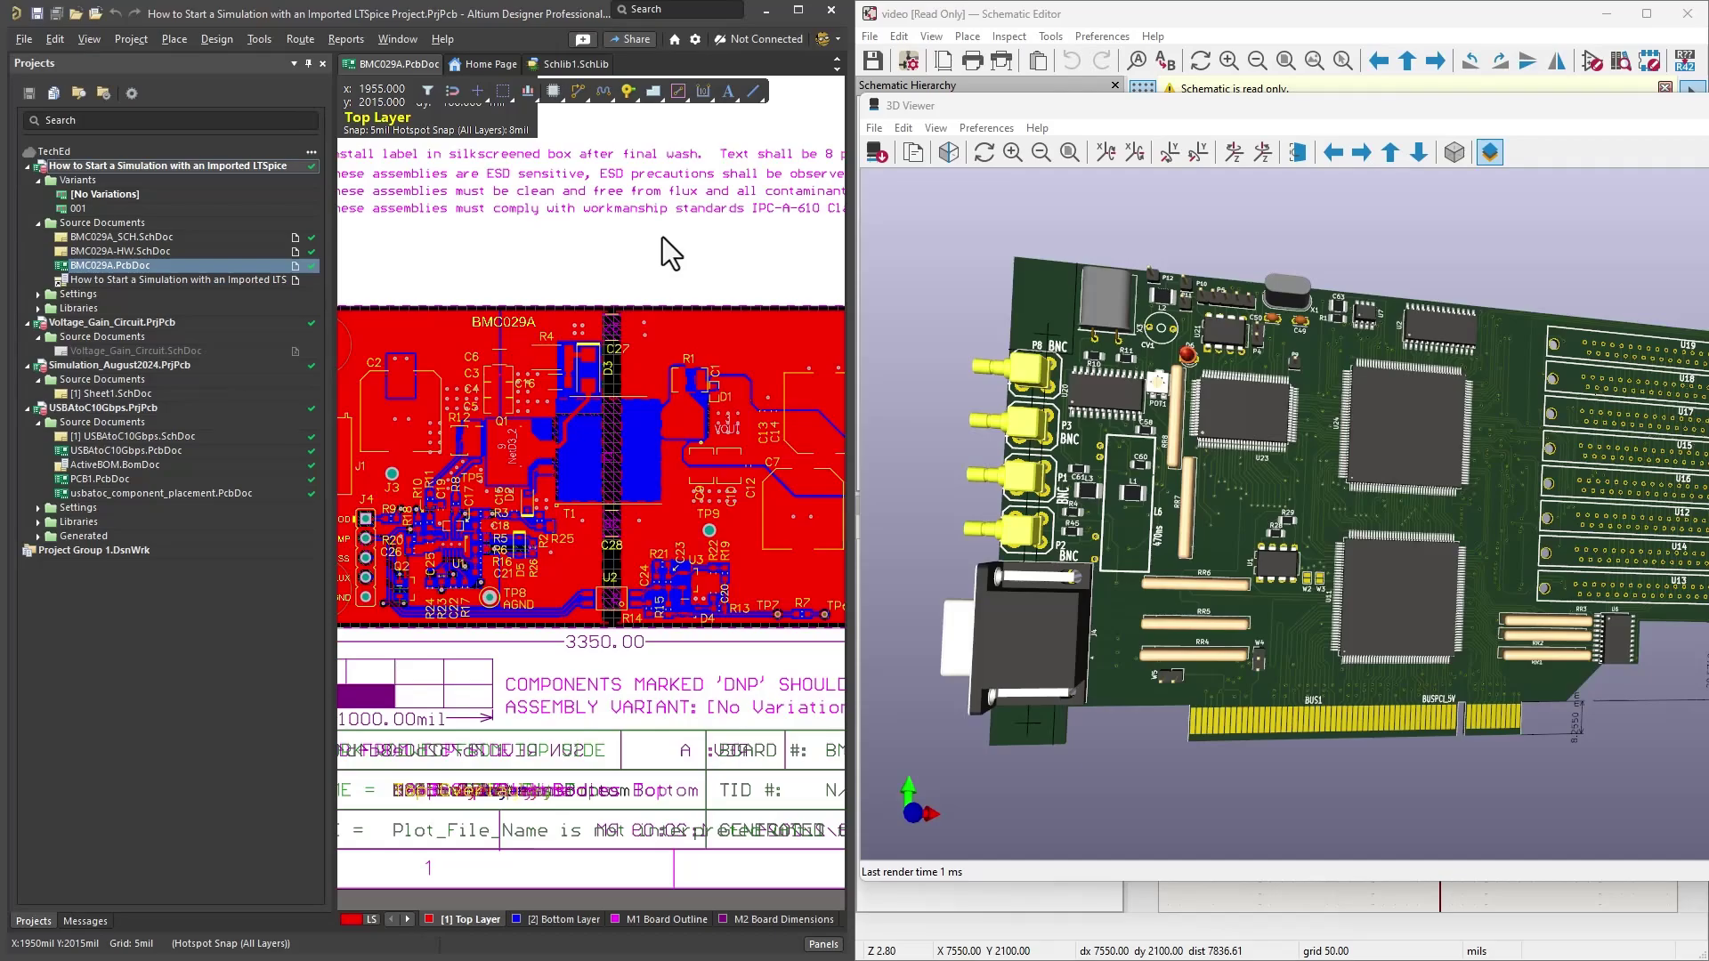
- Maximize Altium Designer over the KiCad 3D viewer so the BMC029A board layout fills the screen
key(super+Up)
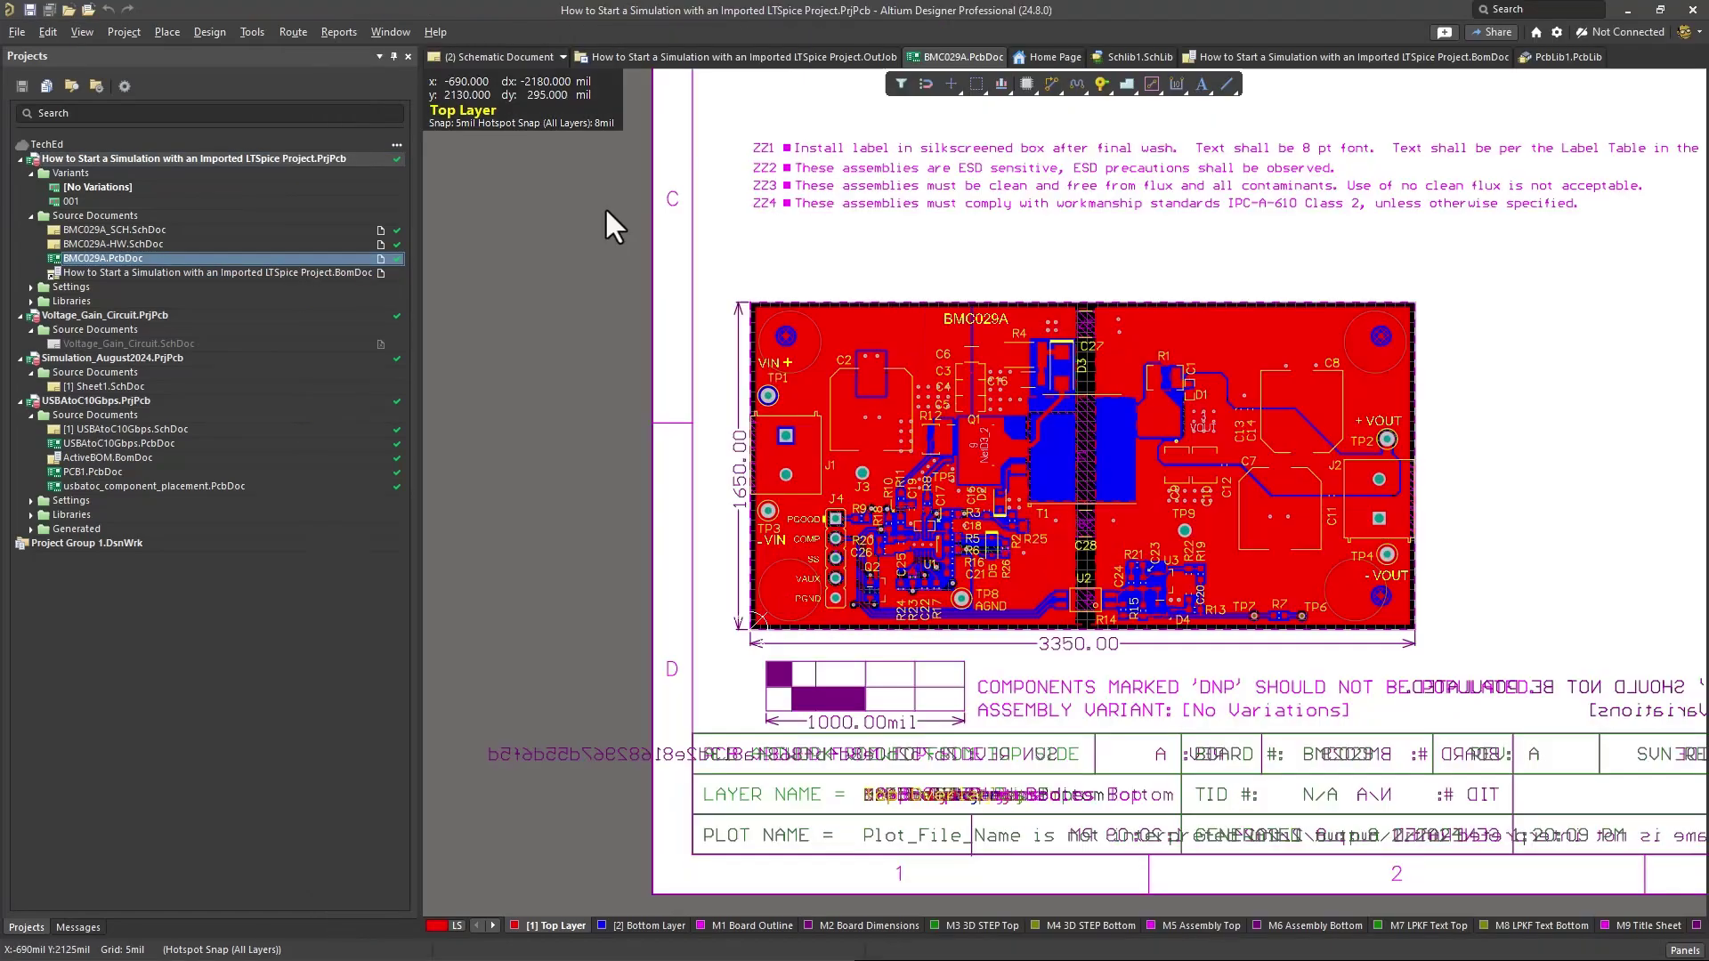
- Set a new distance reference point on the BMC029A board, zoom, and glance at the Tools menu
click(817, 241)
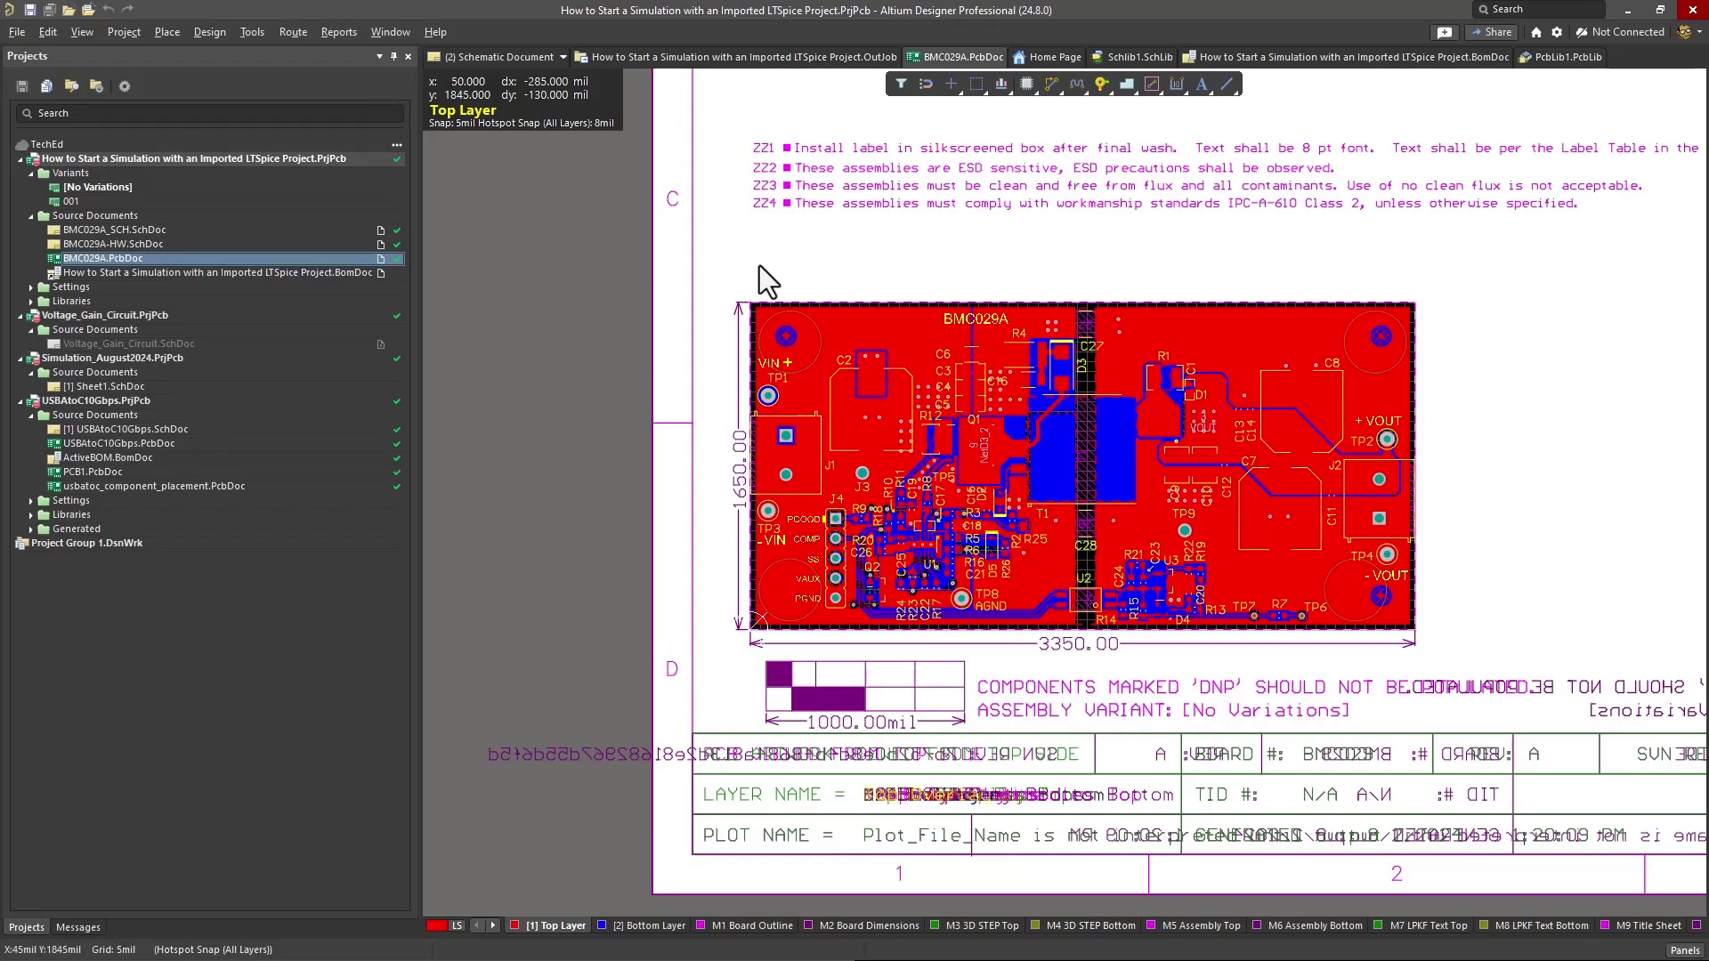
ctrl+scroll(937, 347, up, 2)
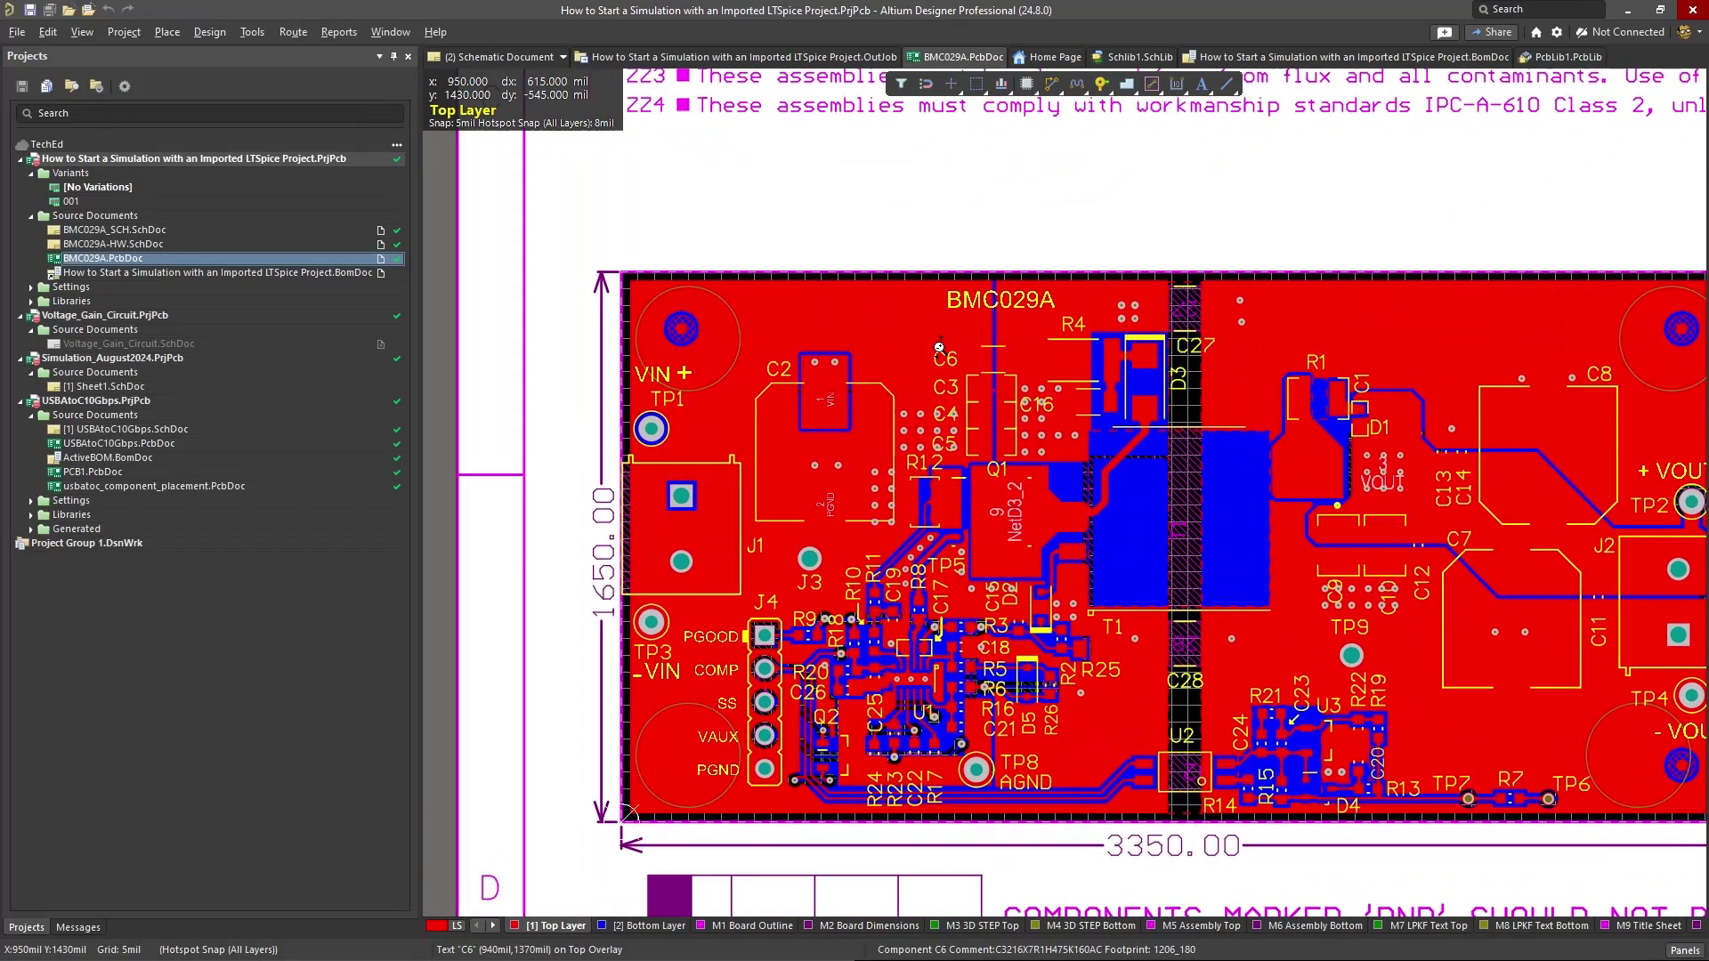
ctrl+scroll(939, 347, down, 1)
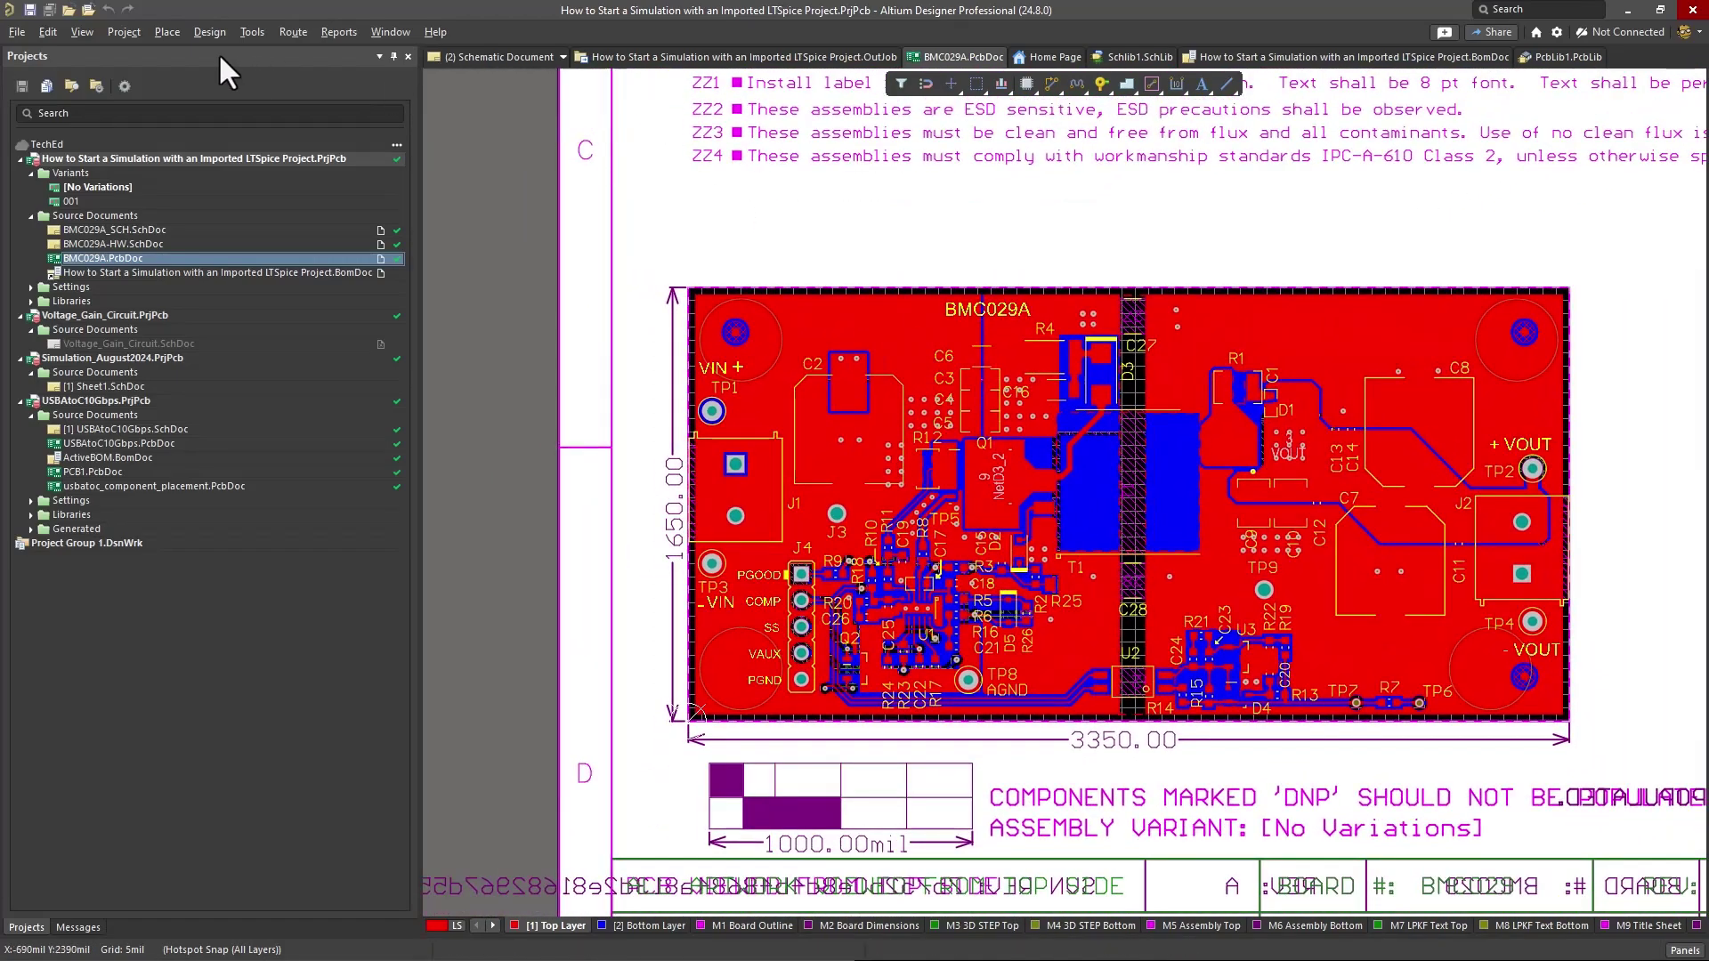
click(250, 29)
click(250, 30)
- Open the BMC029A-HW sheet, then the BMC029A_SCH schematic, and pan to its main circuitry
double_click(176, 239)
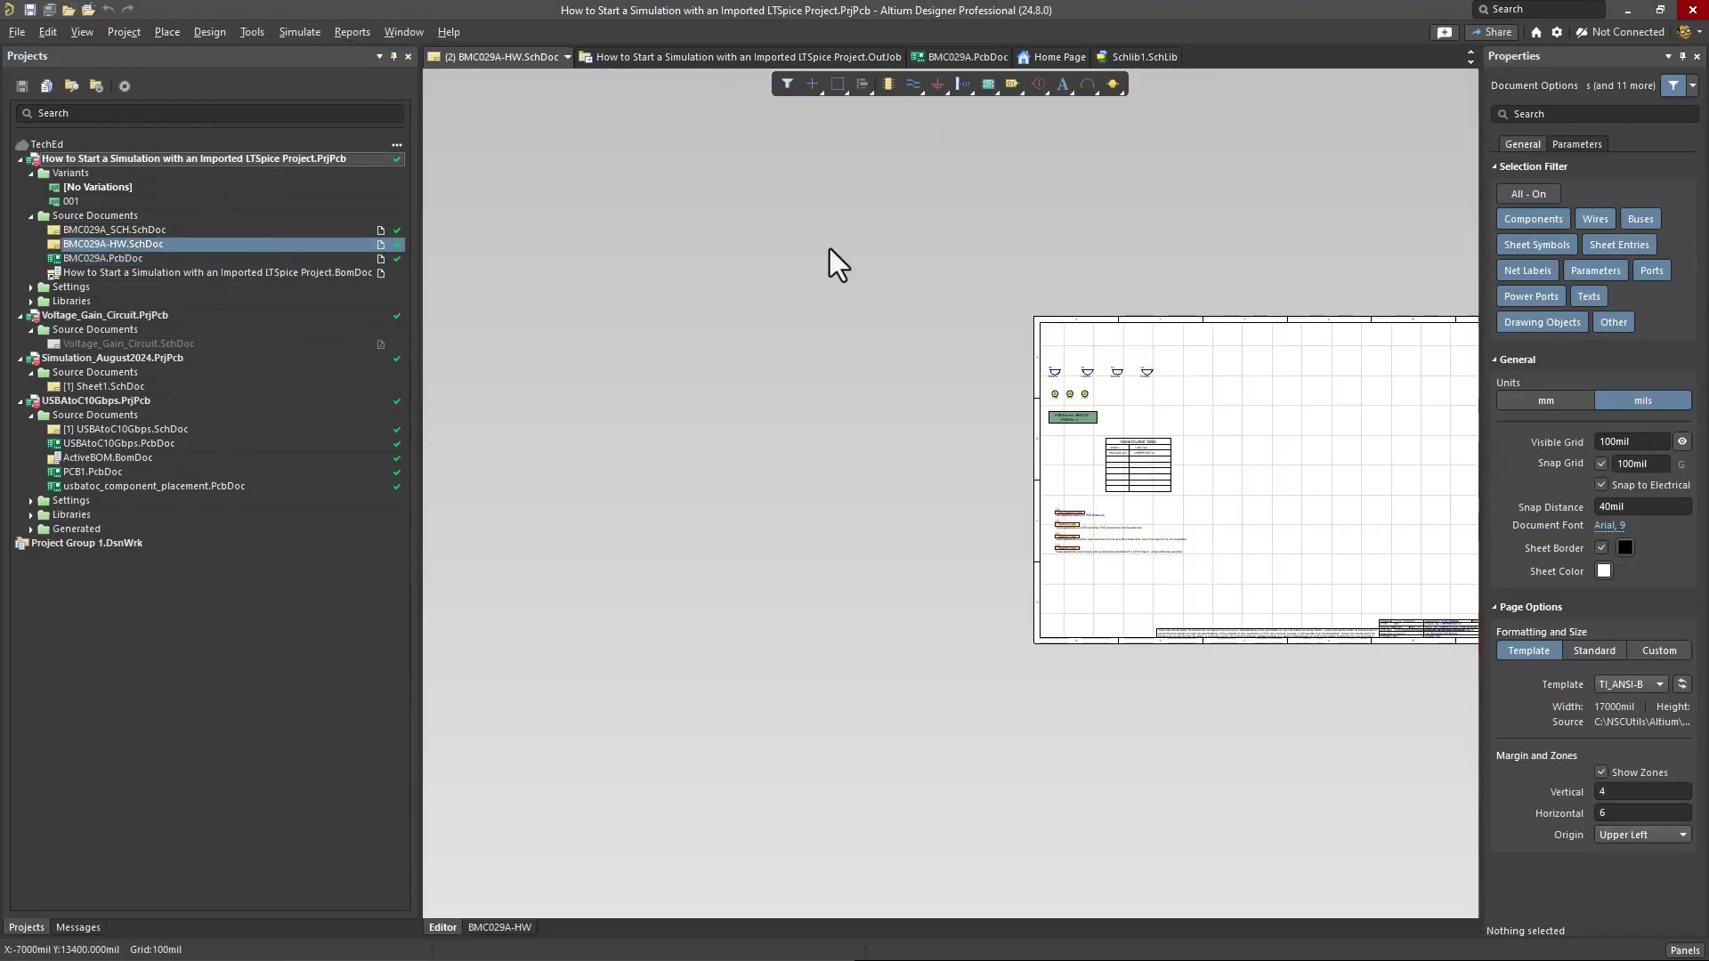
double_click(178, 228)
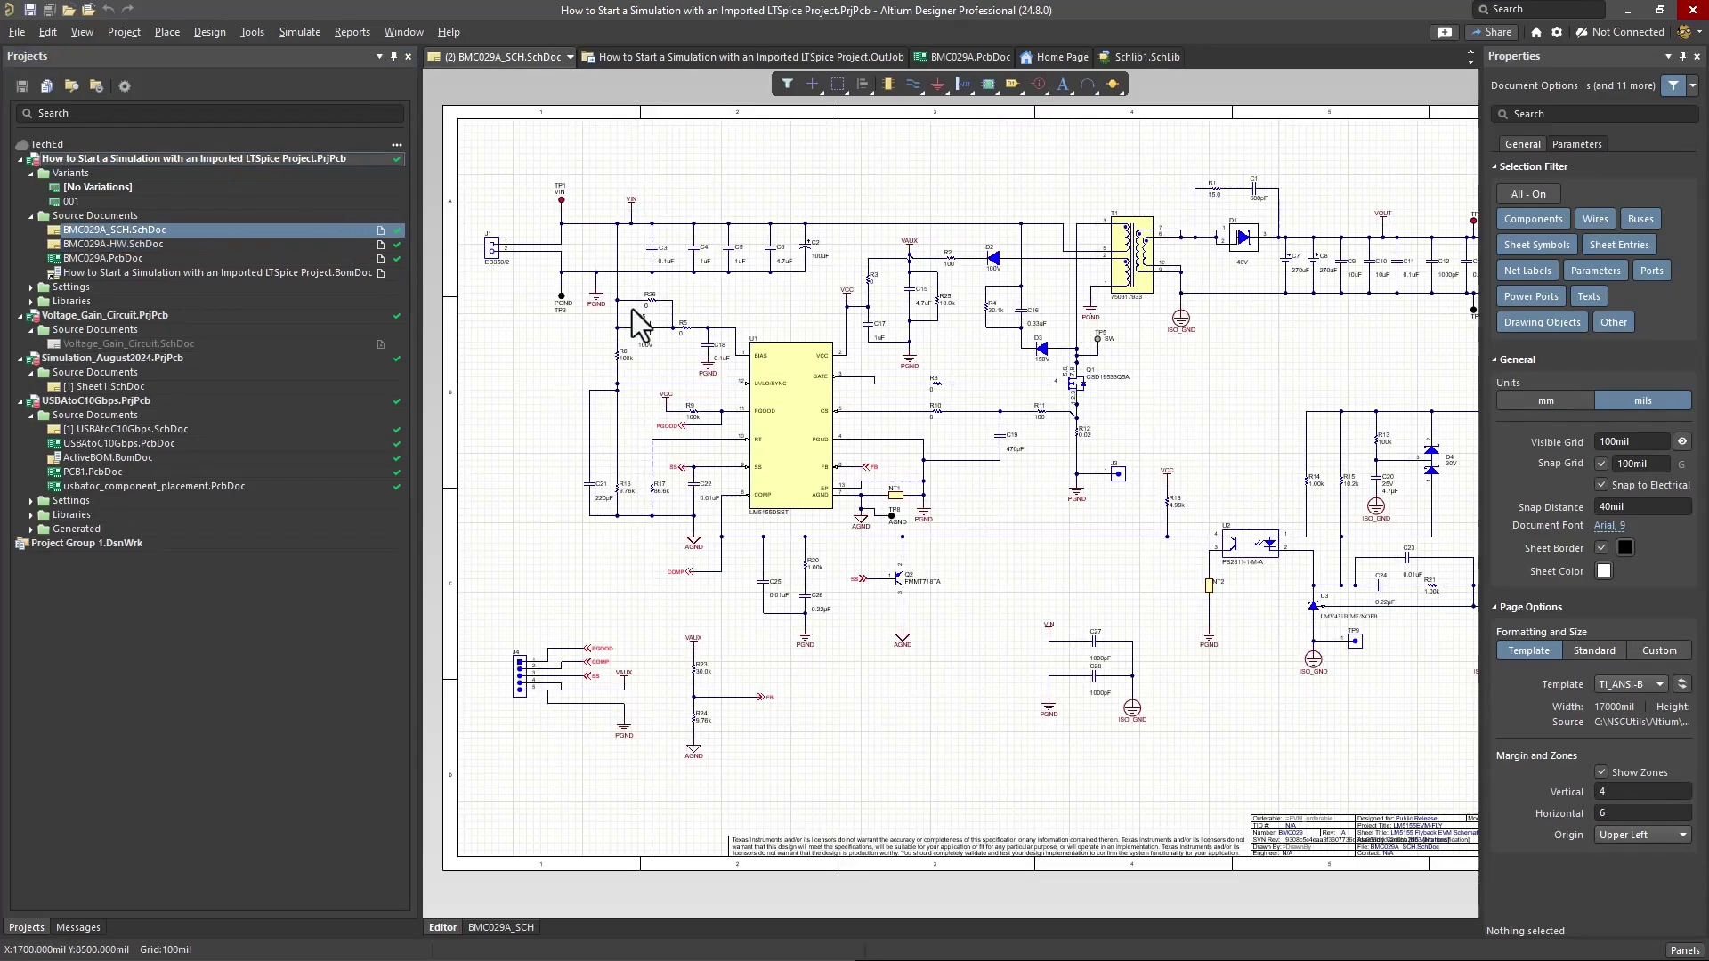
right_drag(894, 538, 983, 371)
- Browse the Design, Tools and Place menus, then close them
click(215, 30)
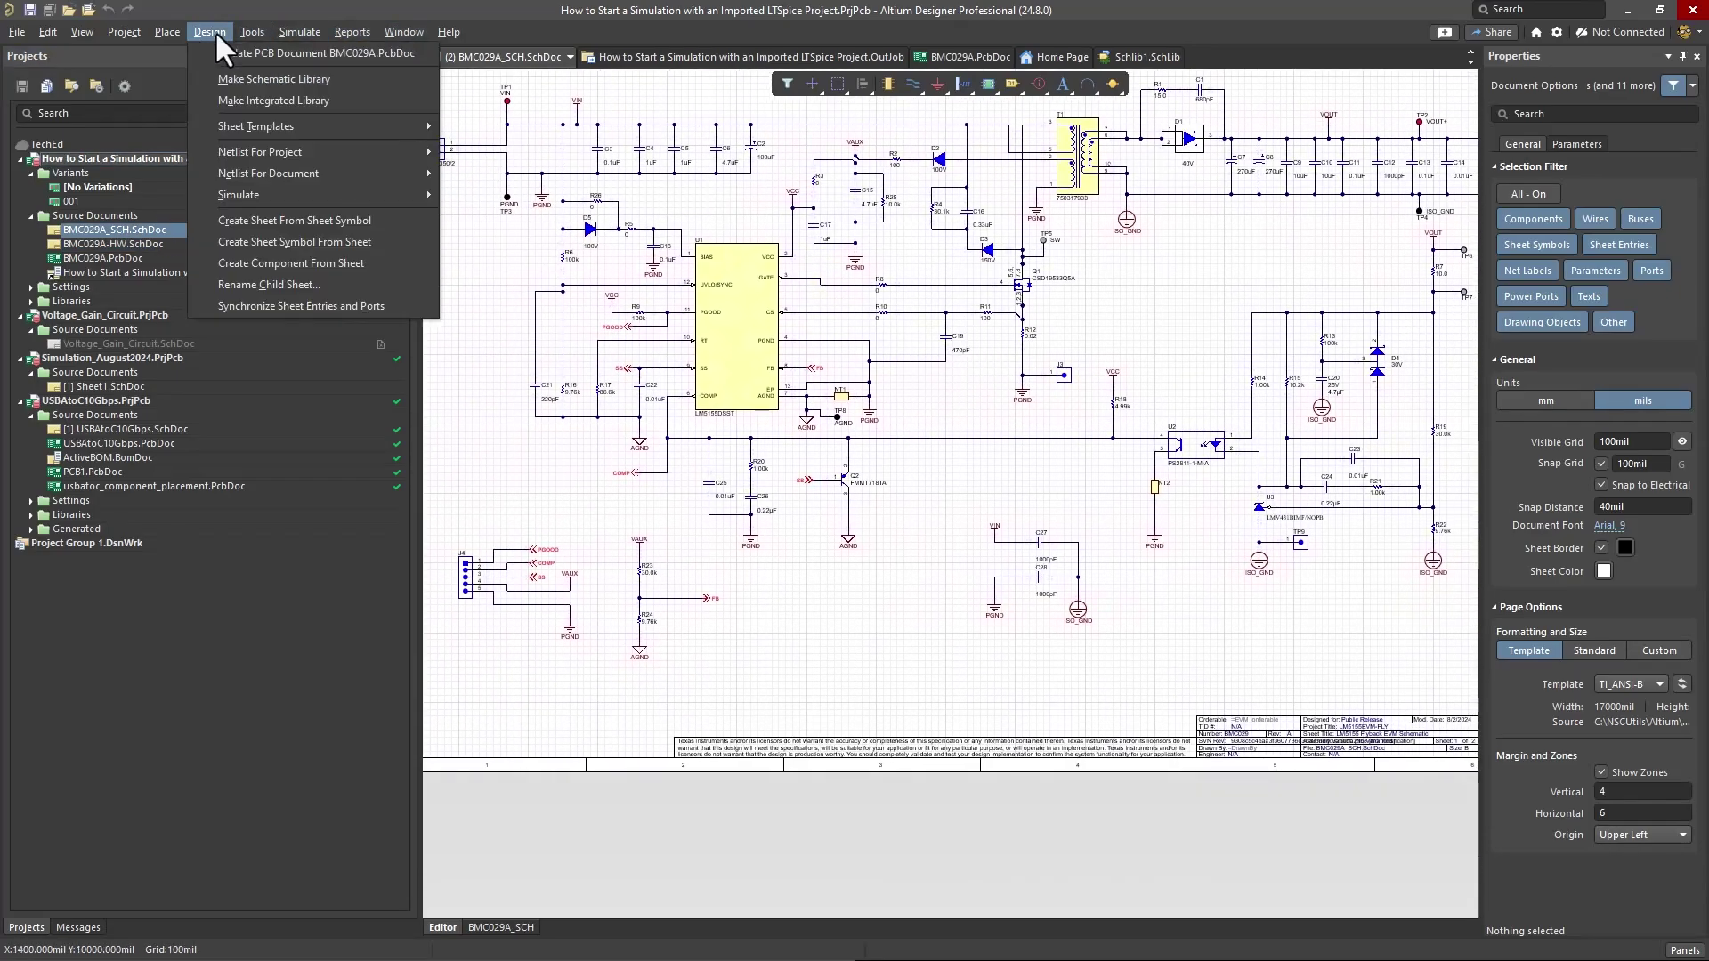
mouse_move(264, 27)
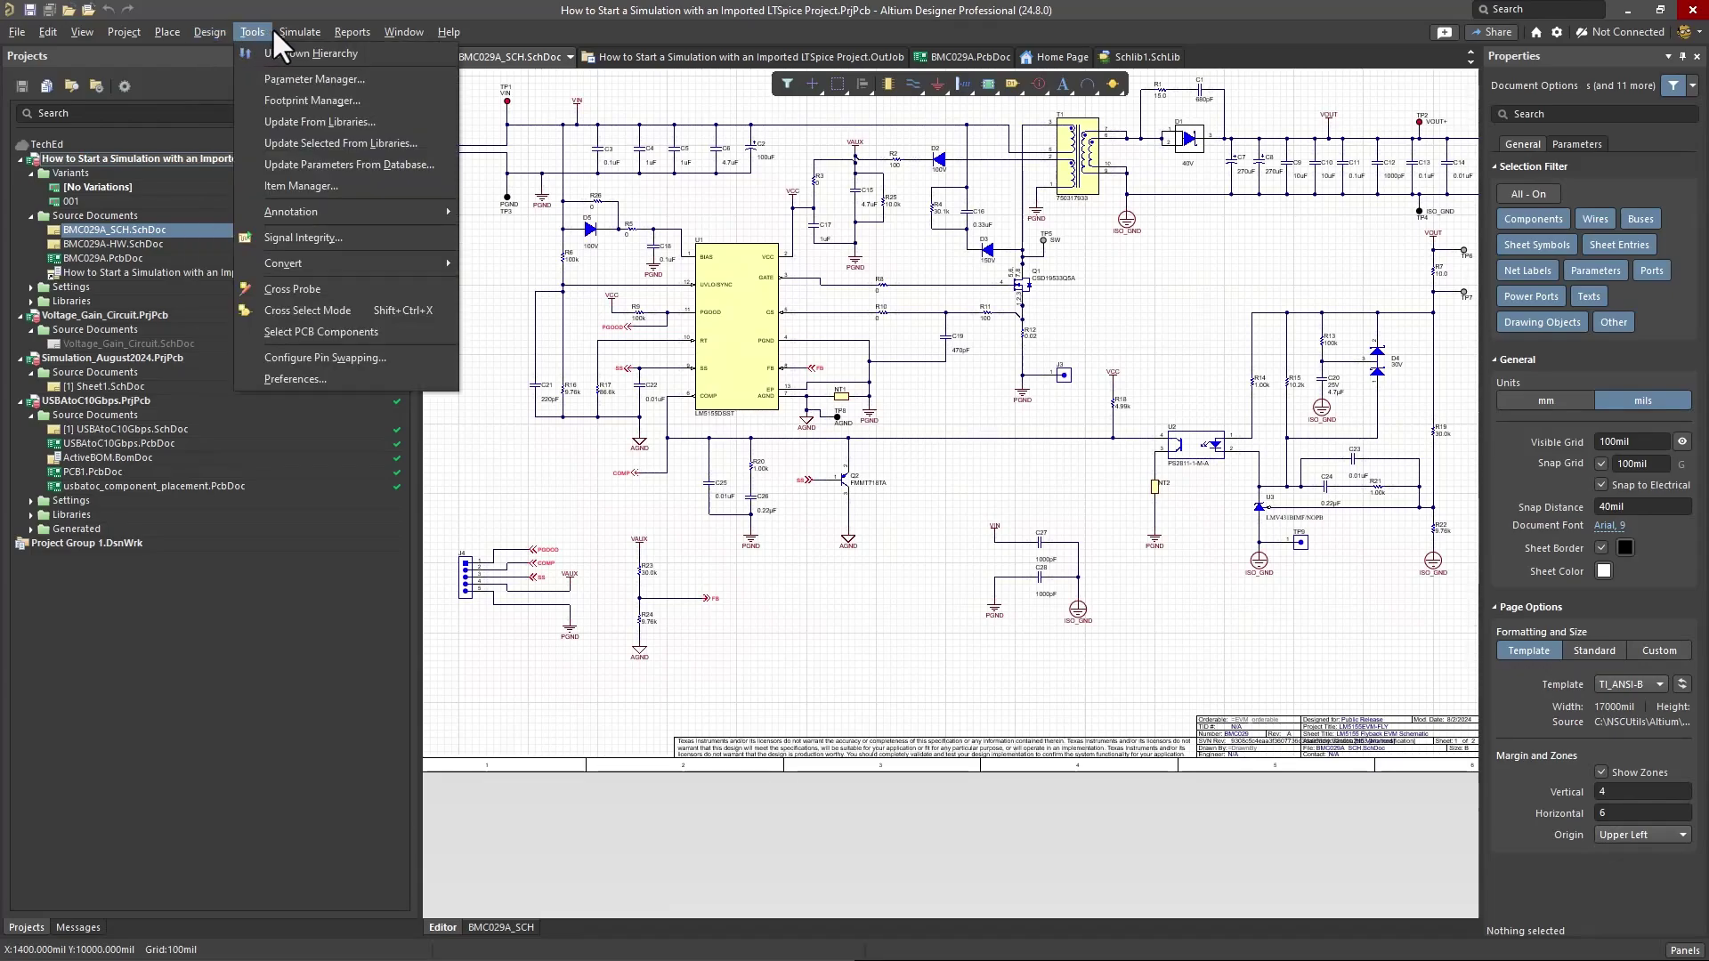
mouse_move(177, 29)
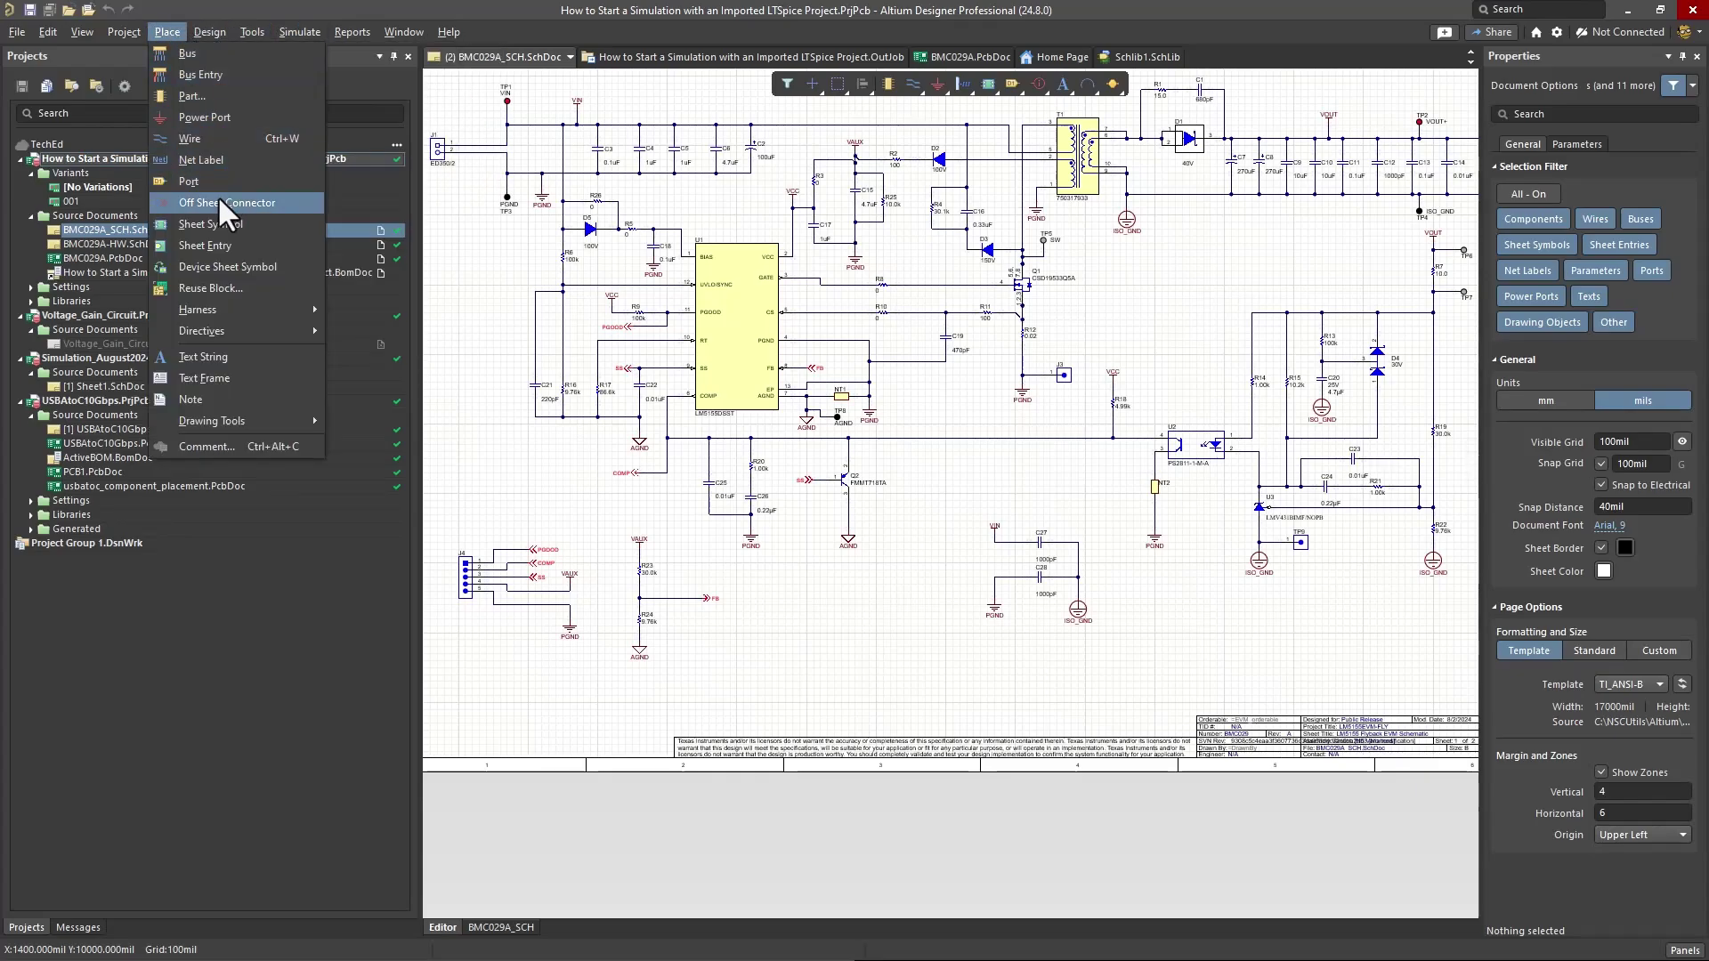
click(539, 263)
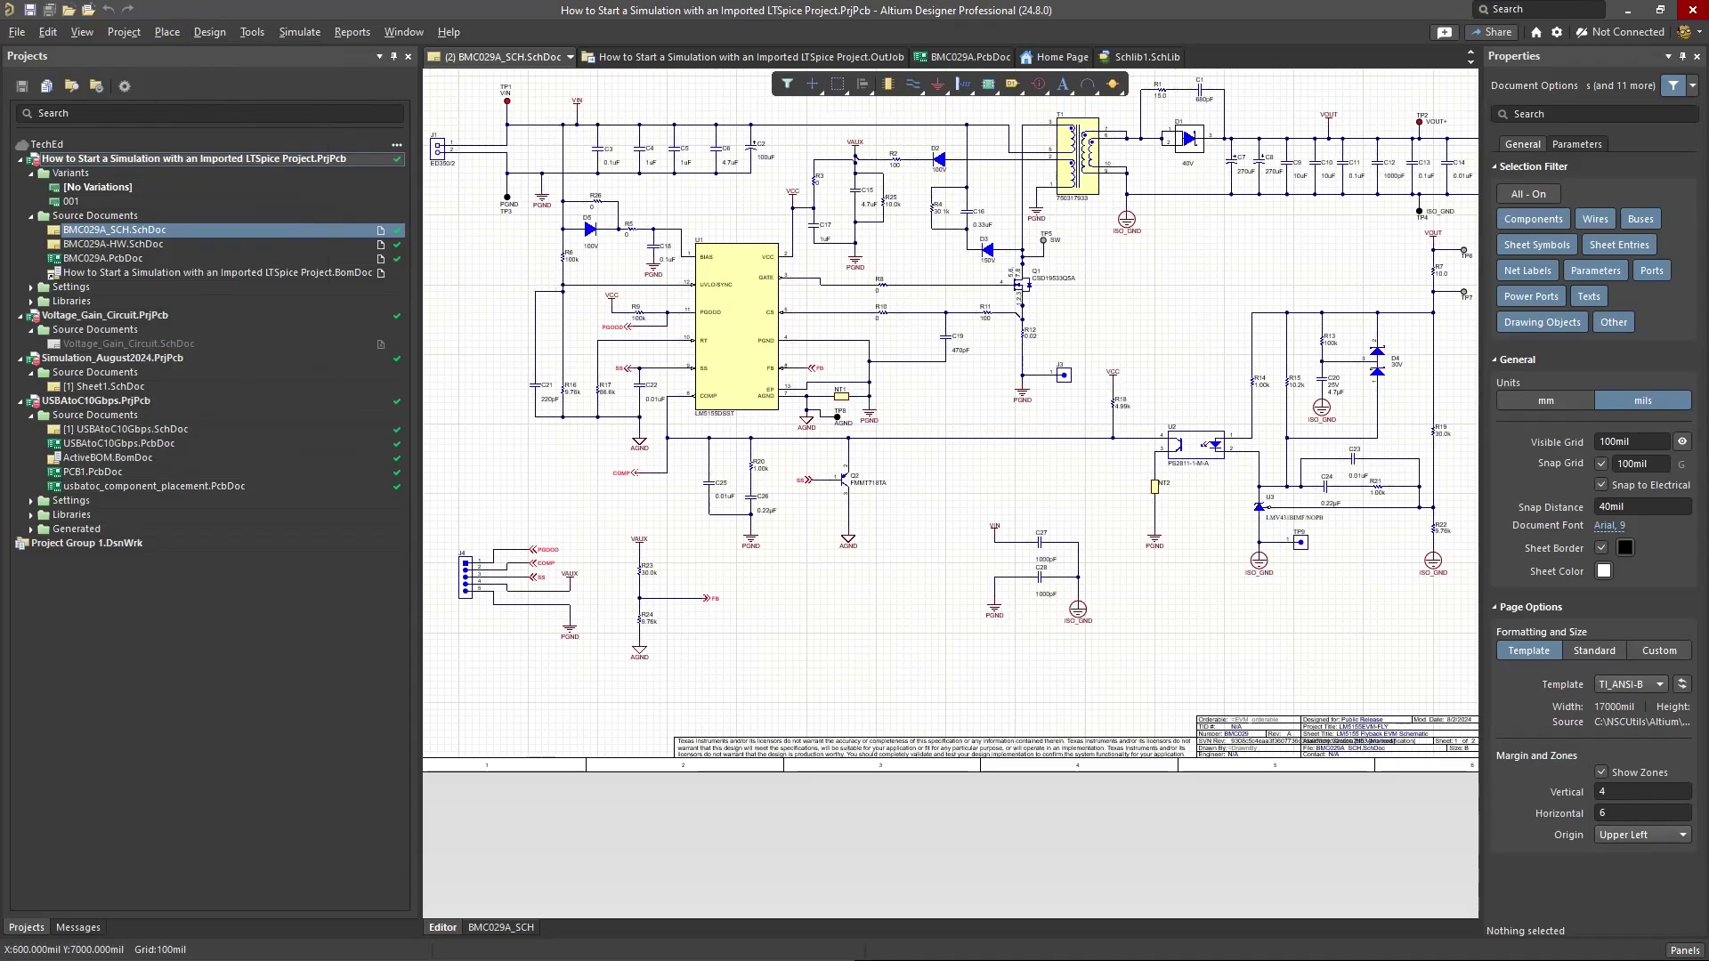
scroll(1157, 481, up, 2)
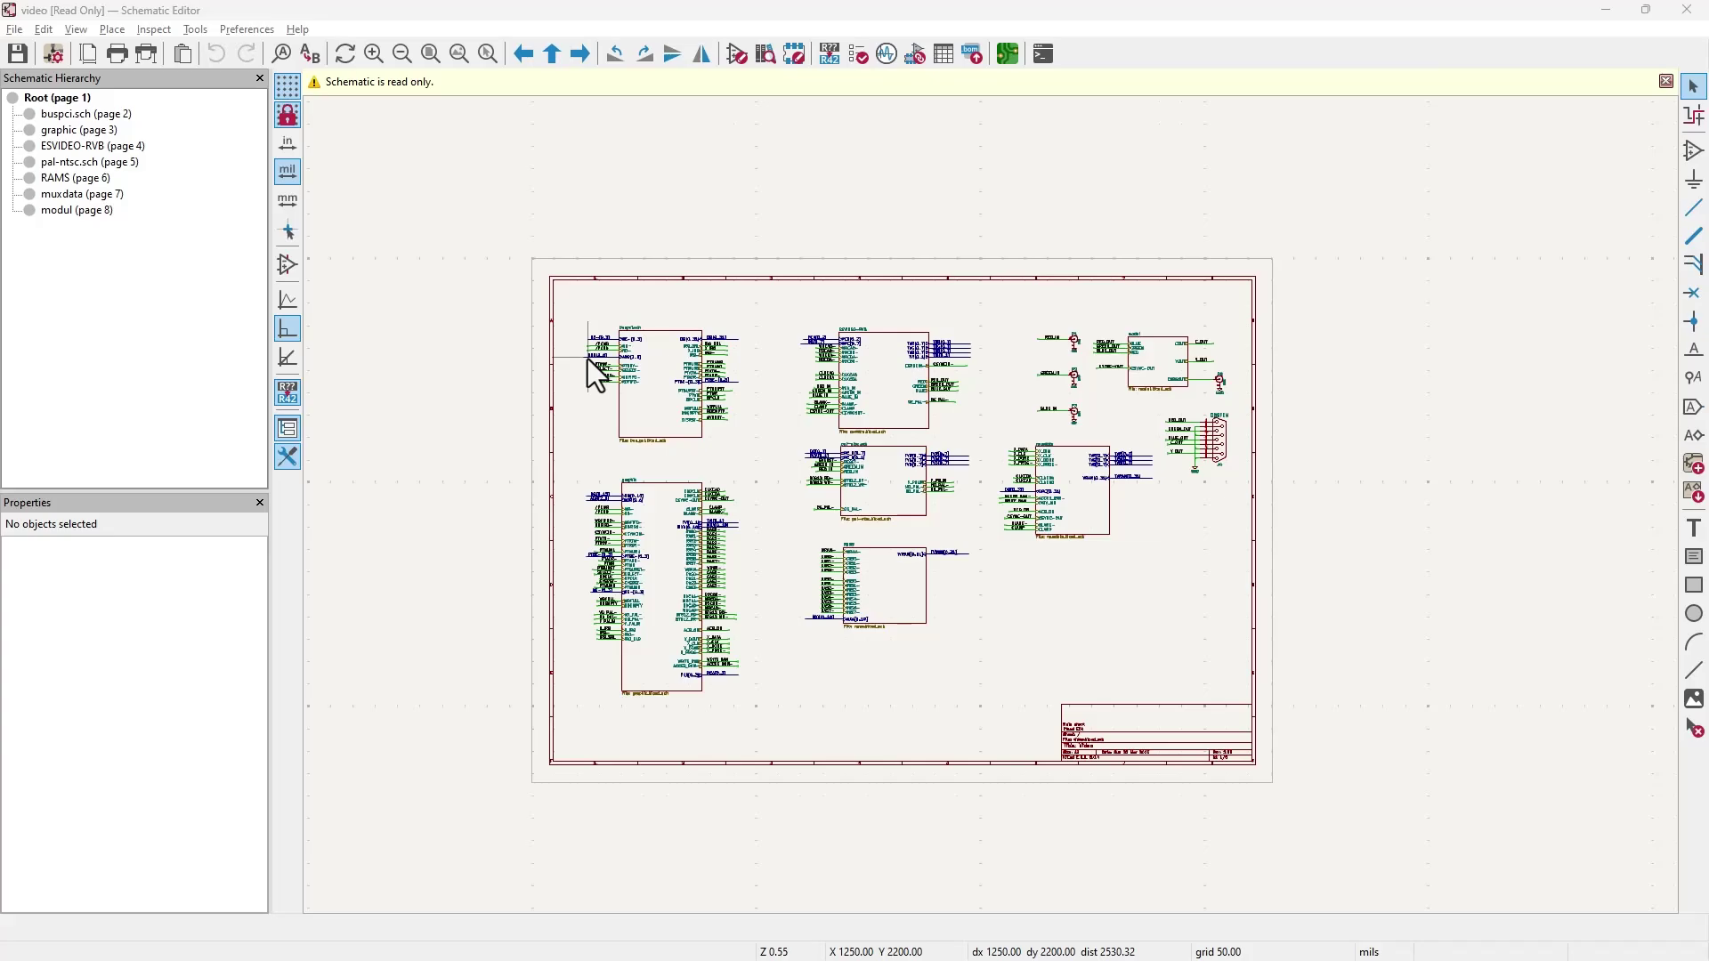
- Zoom and pan the KiCad root sheet to inspect the RAMS, muxdata, modul and DB9FEM blocks
scroll(803, 423, up, 3)
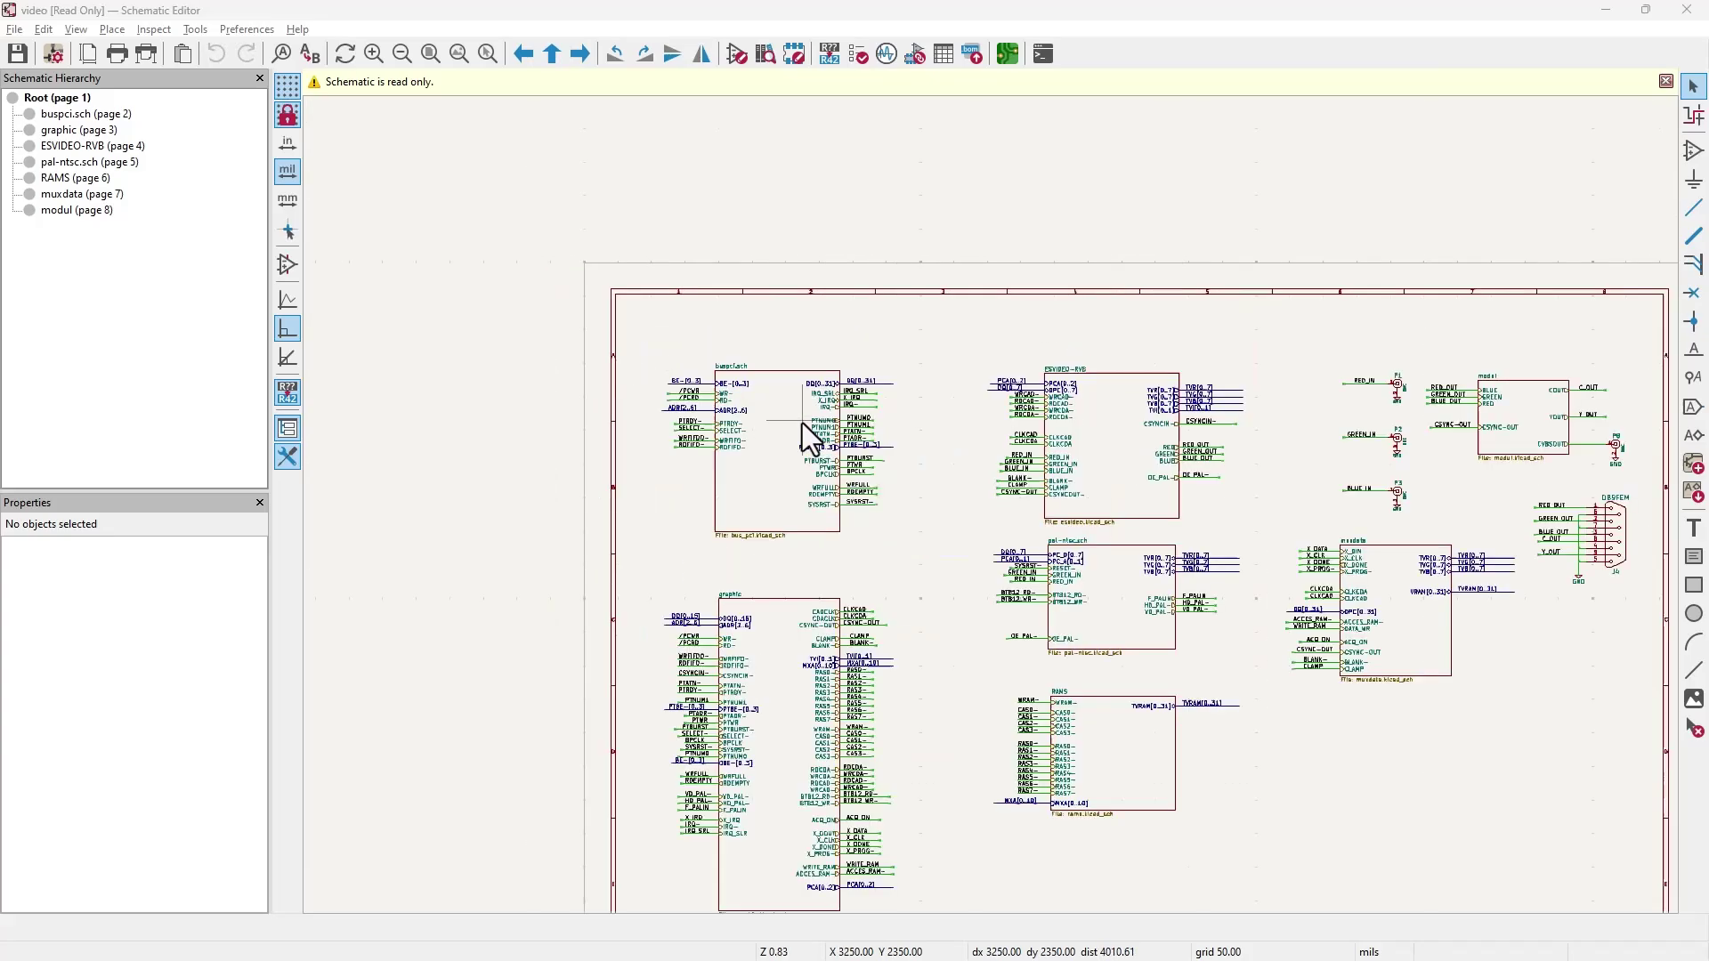
middle_drag(1162, 431, 697, 233)
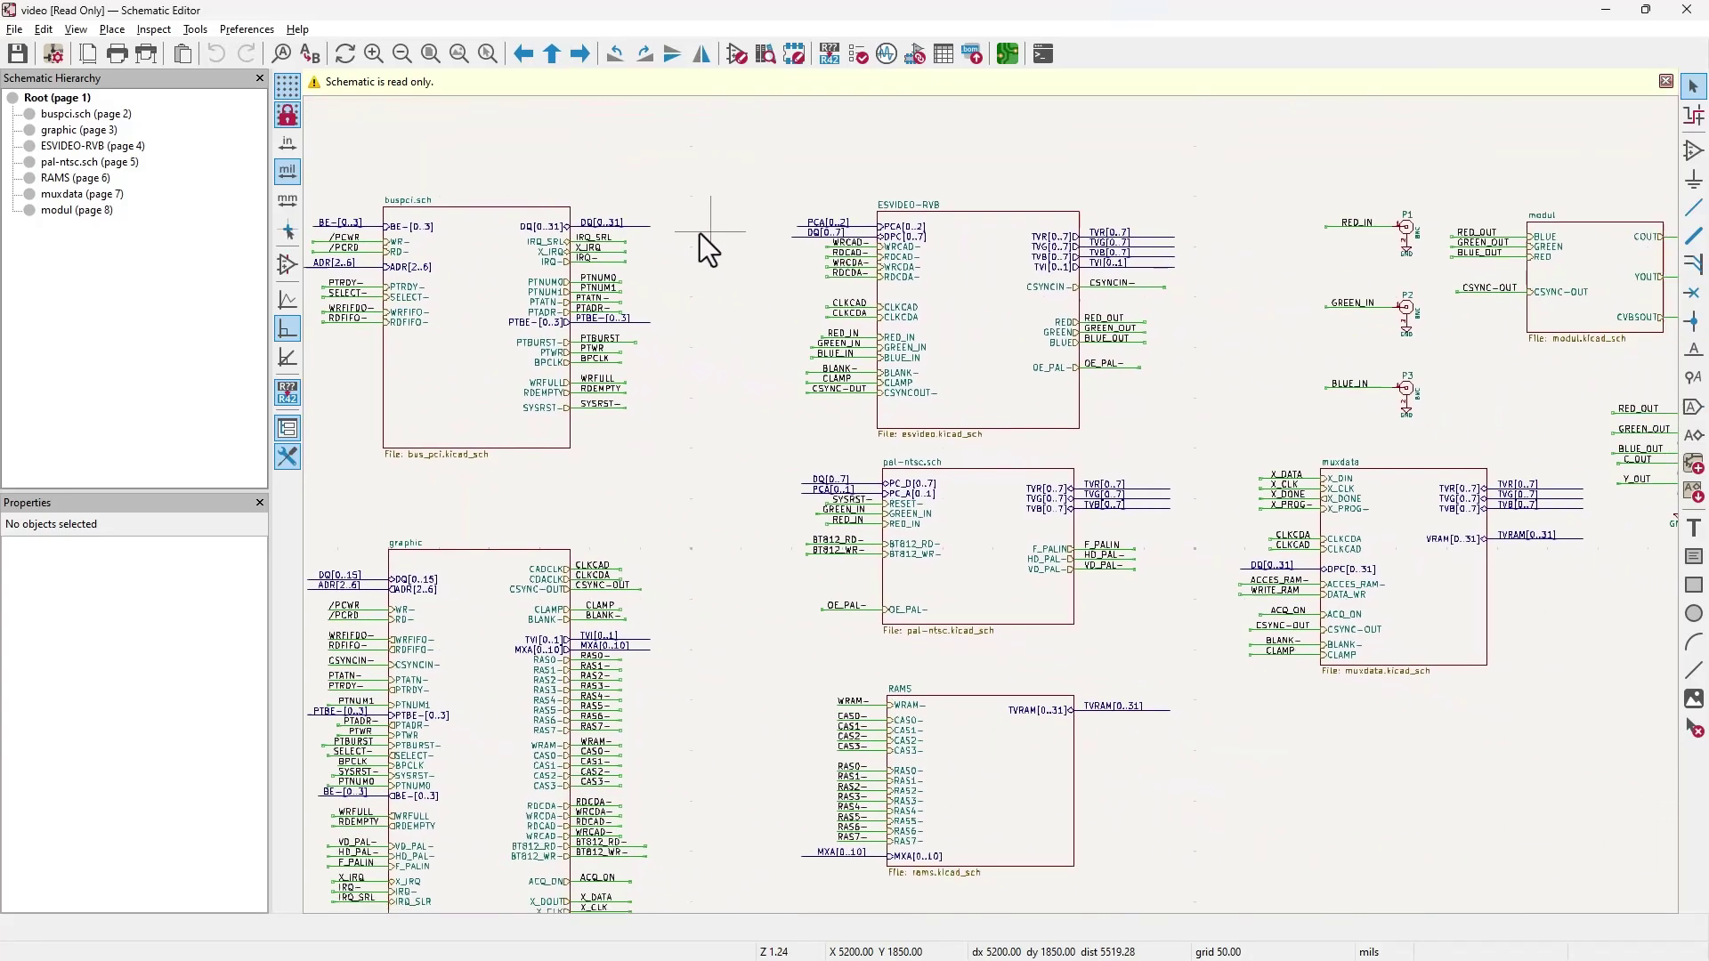
middle_drag(1093, 472, 890, 356)
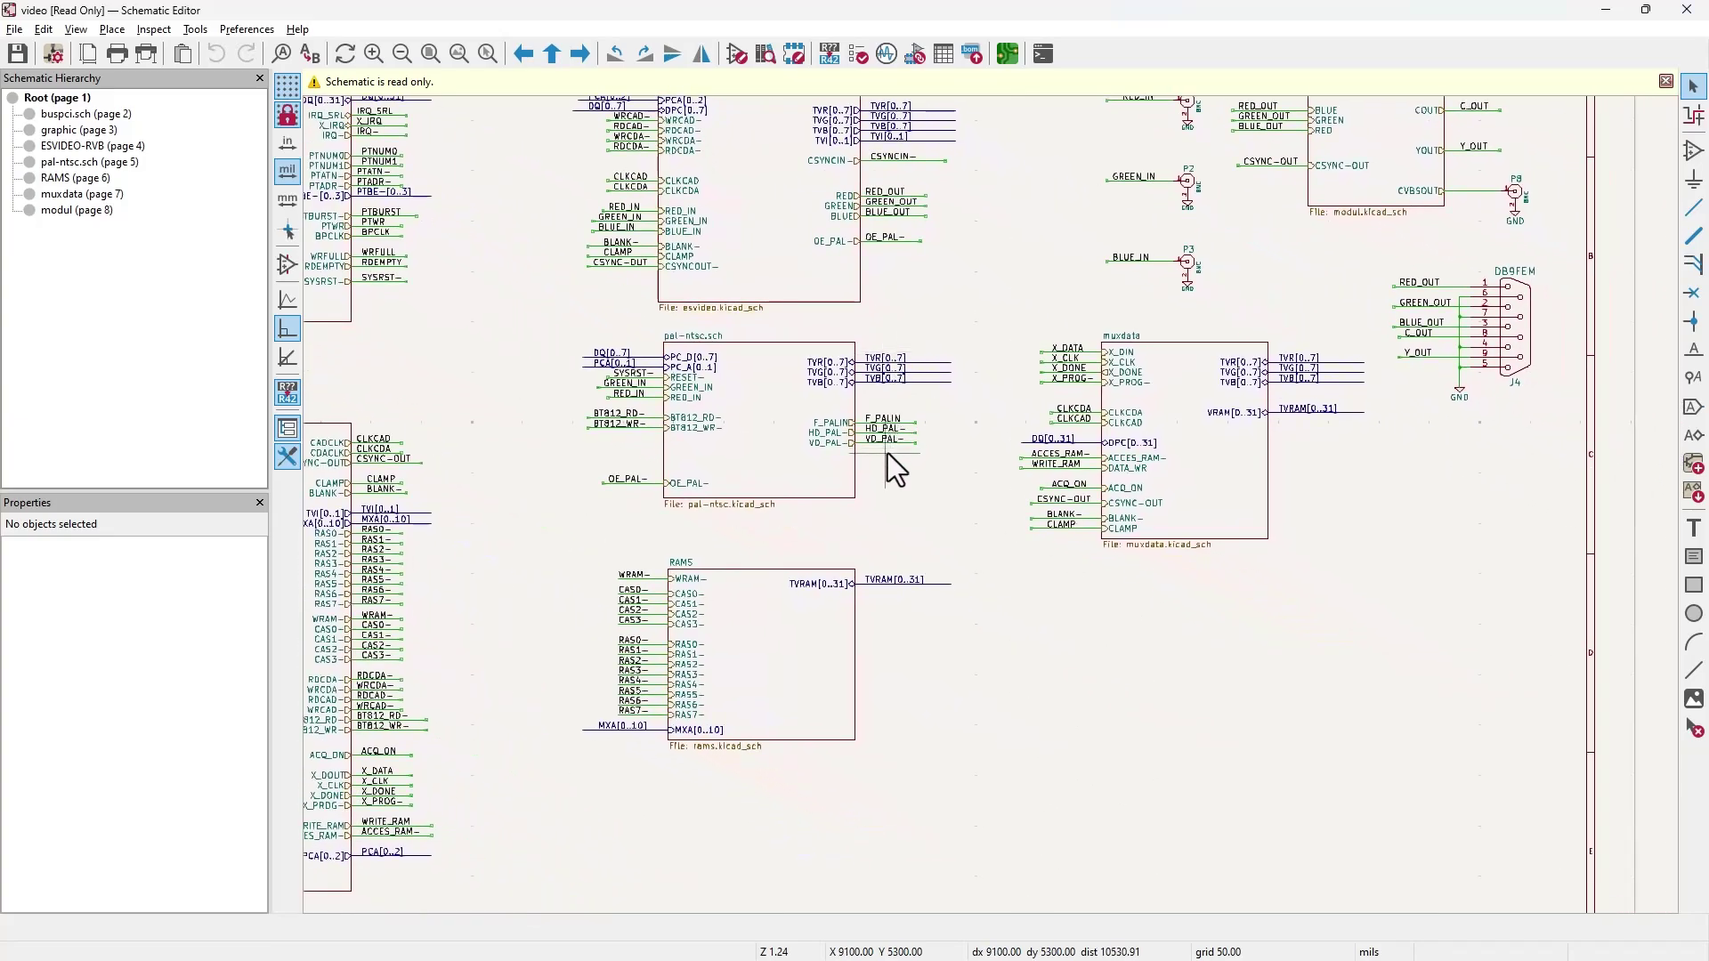
middle_drag(994, 446, 1070, 469)
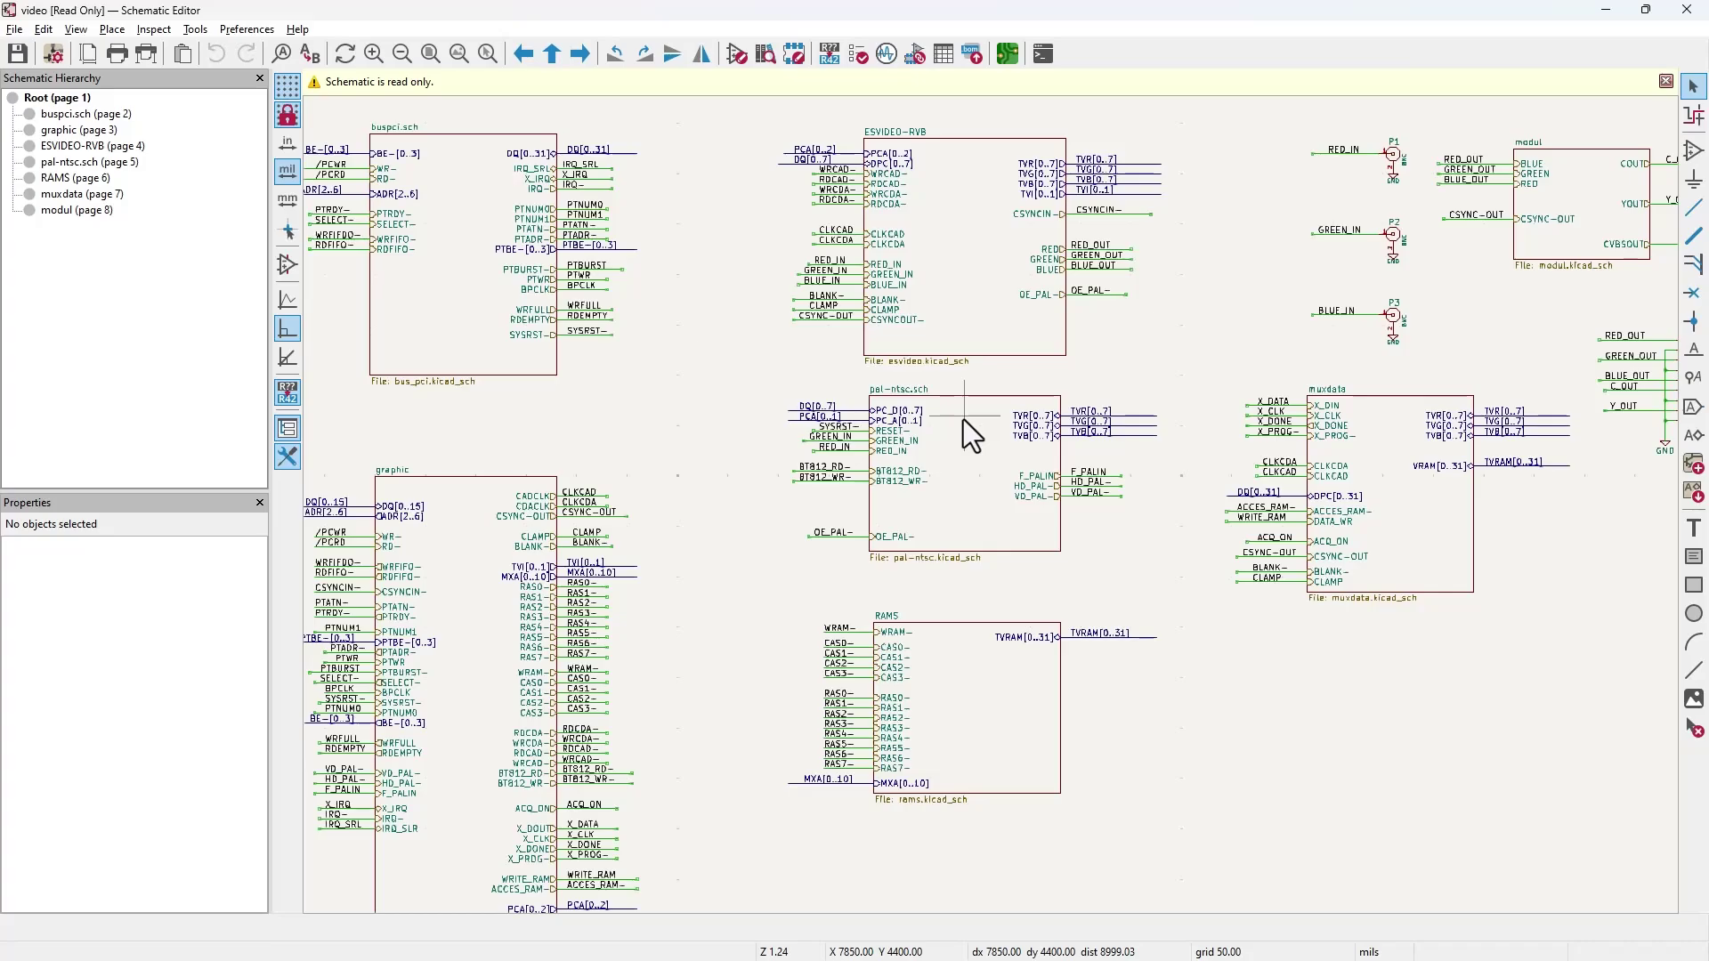
scroll(963, 419, down, 2)
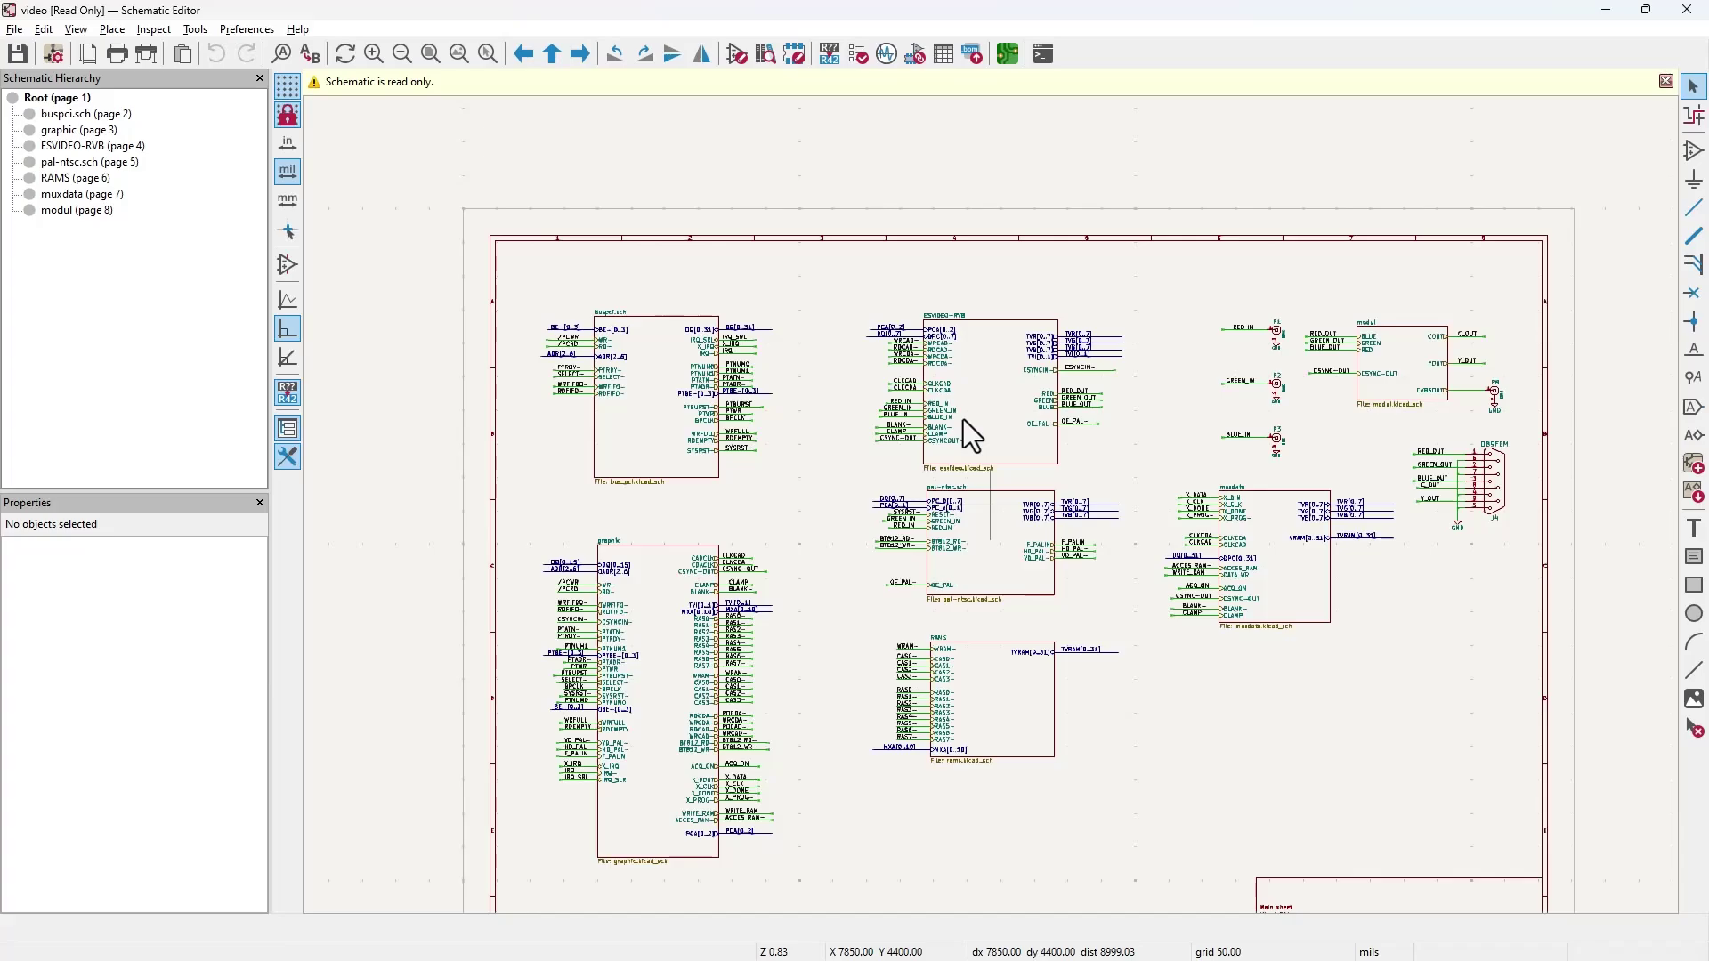
scroll(872, 528, up, 2)
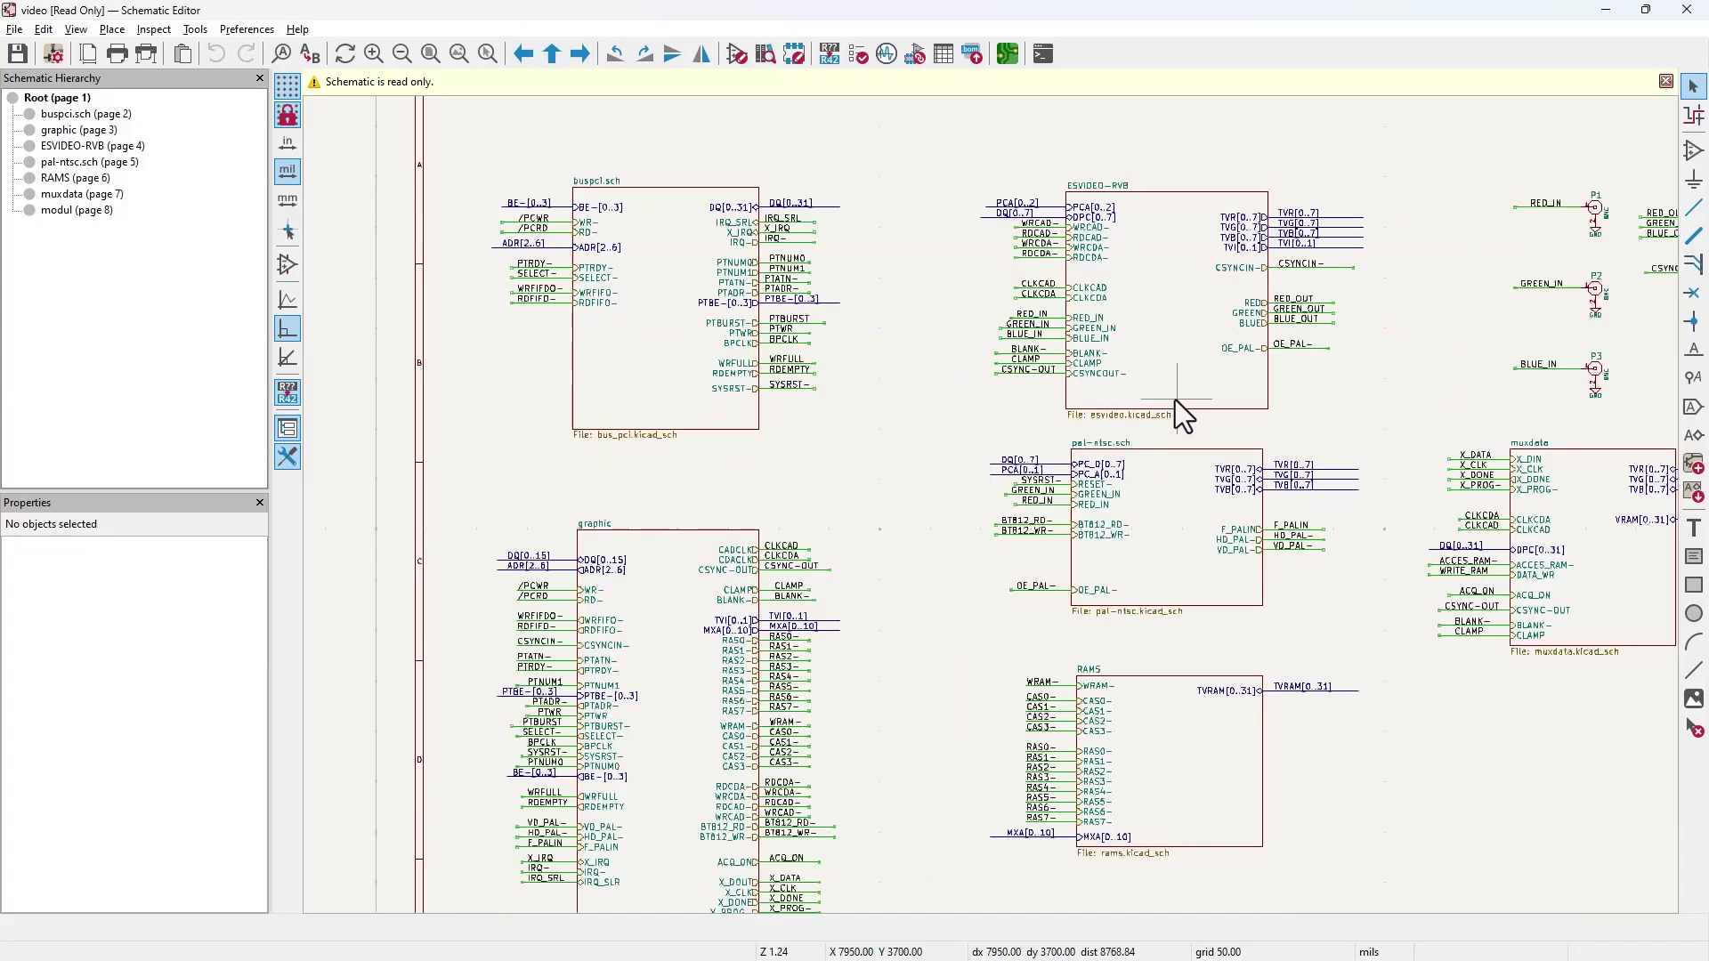
- Pan across the root sheet to view the modul, DB9, ESVIDEO-RVB, buspci and graphic blocks
middle_drag(1175, 398, 1116, 397)
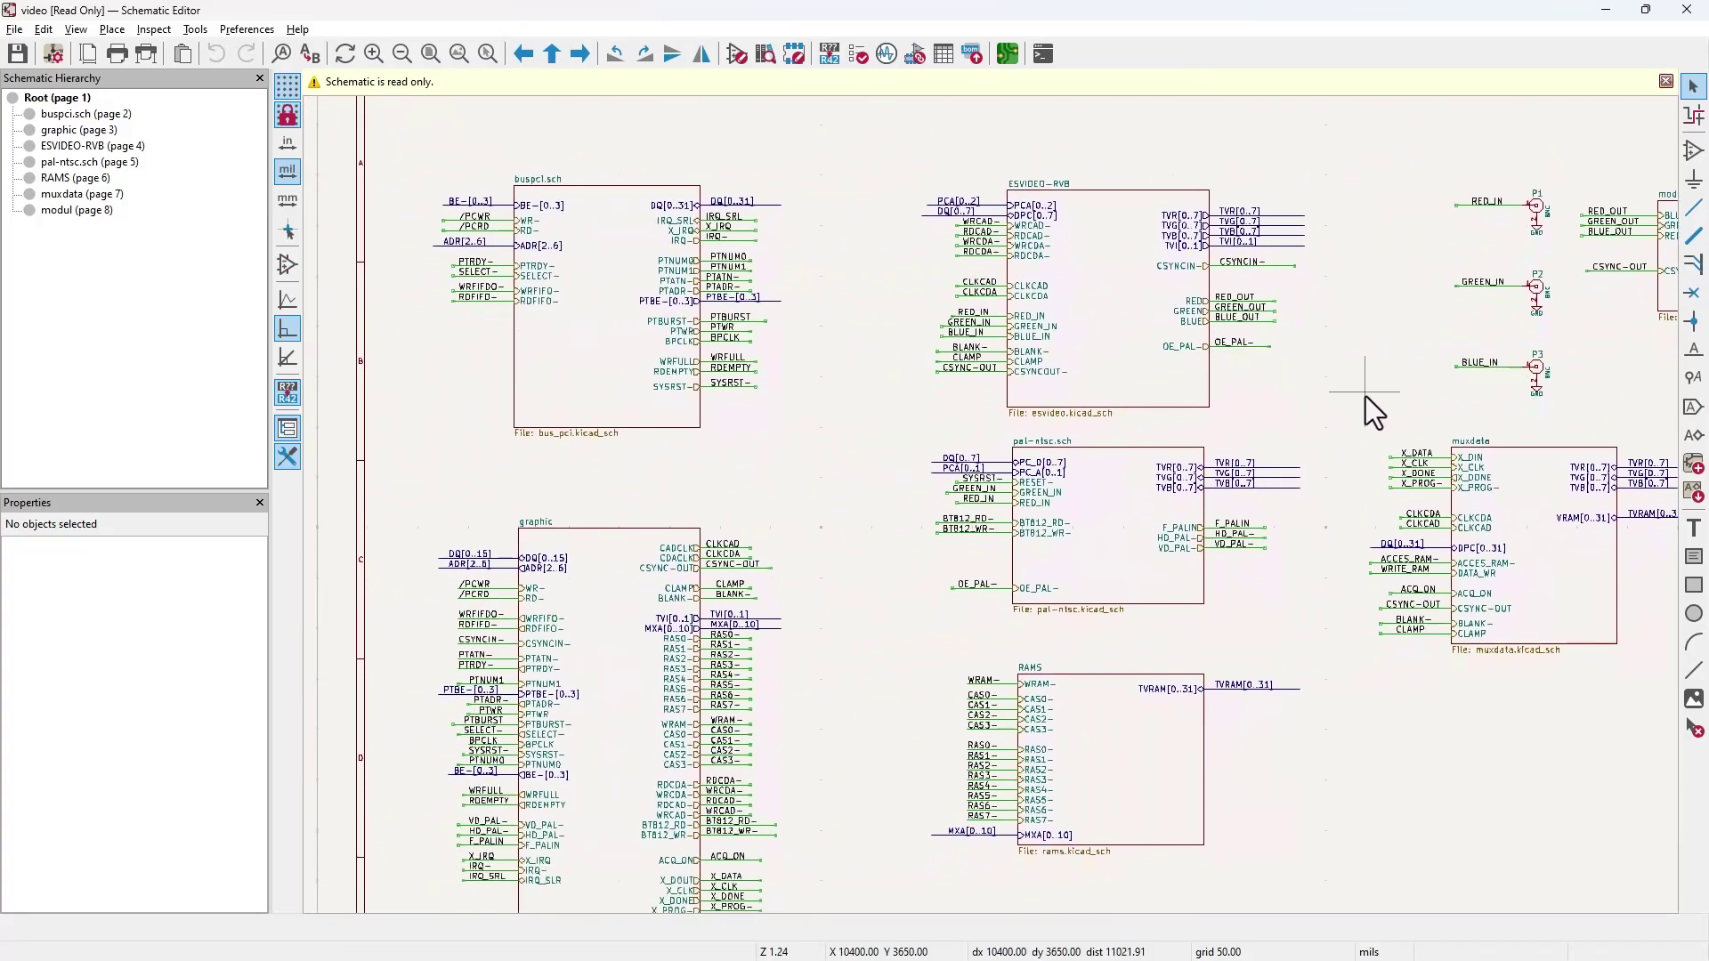
mouse_move(1365, 398)
middle_down()
mouse_move(1173, 328)
mouse_move(1000, 388)
mouse_move(1124, 521)
mouse_move(1283, 519)
mouse_move(1381, 420)
middle_up()
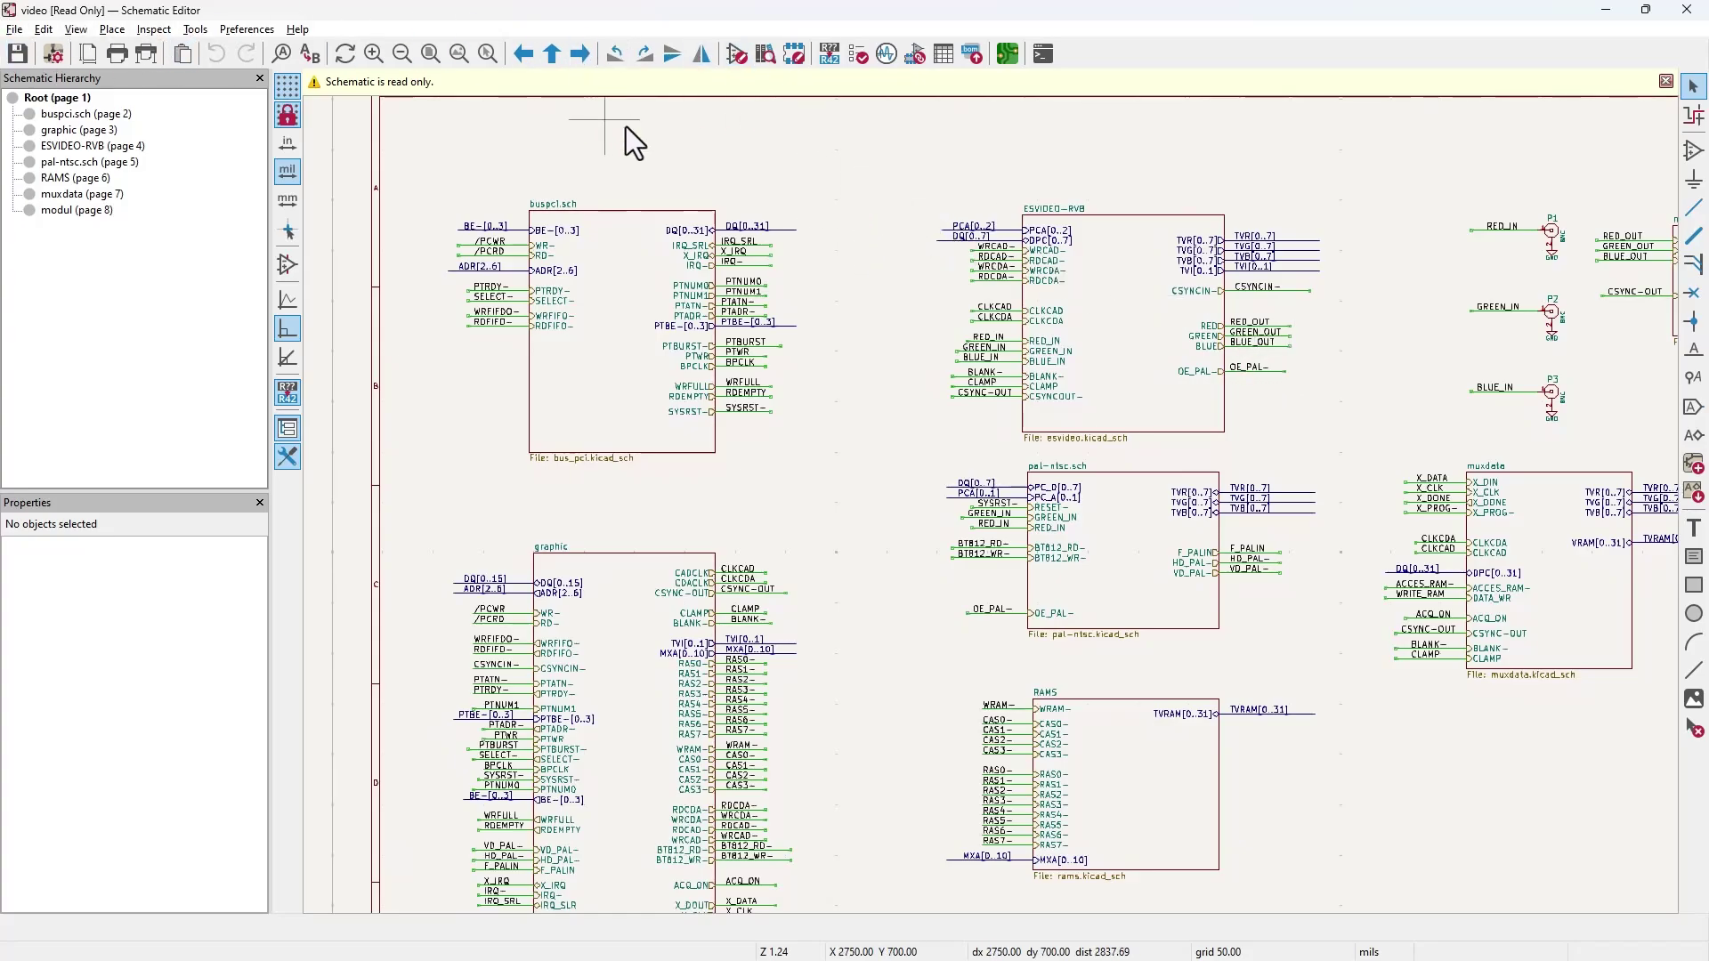
middle_drag(1313, 262, 803, 485)
middle_drag(622, 419, 1015, 285)
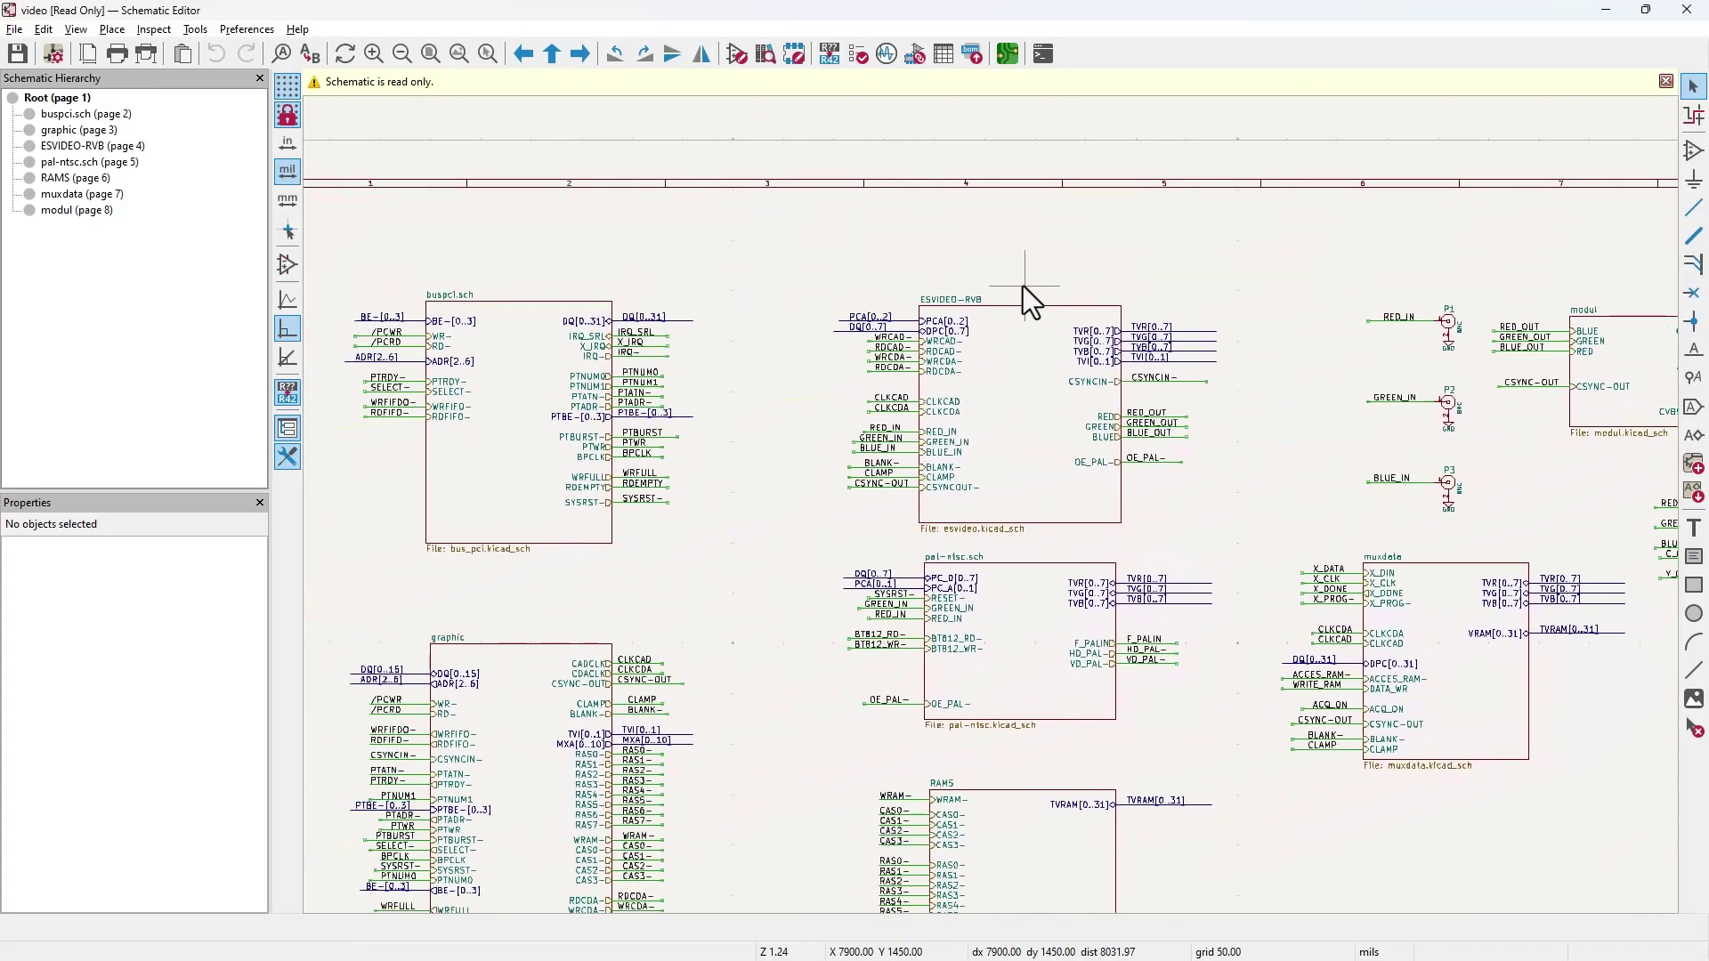
middle_drag(583, 325, 701, 261)
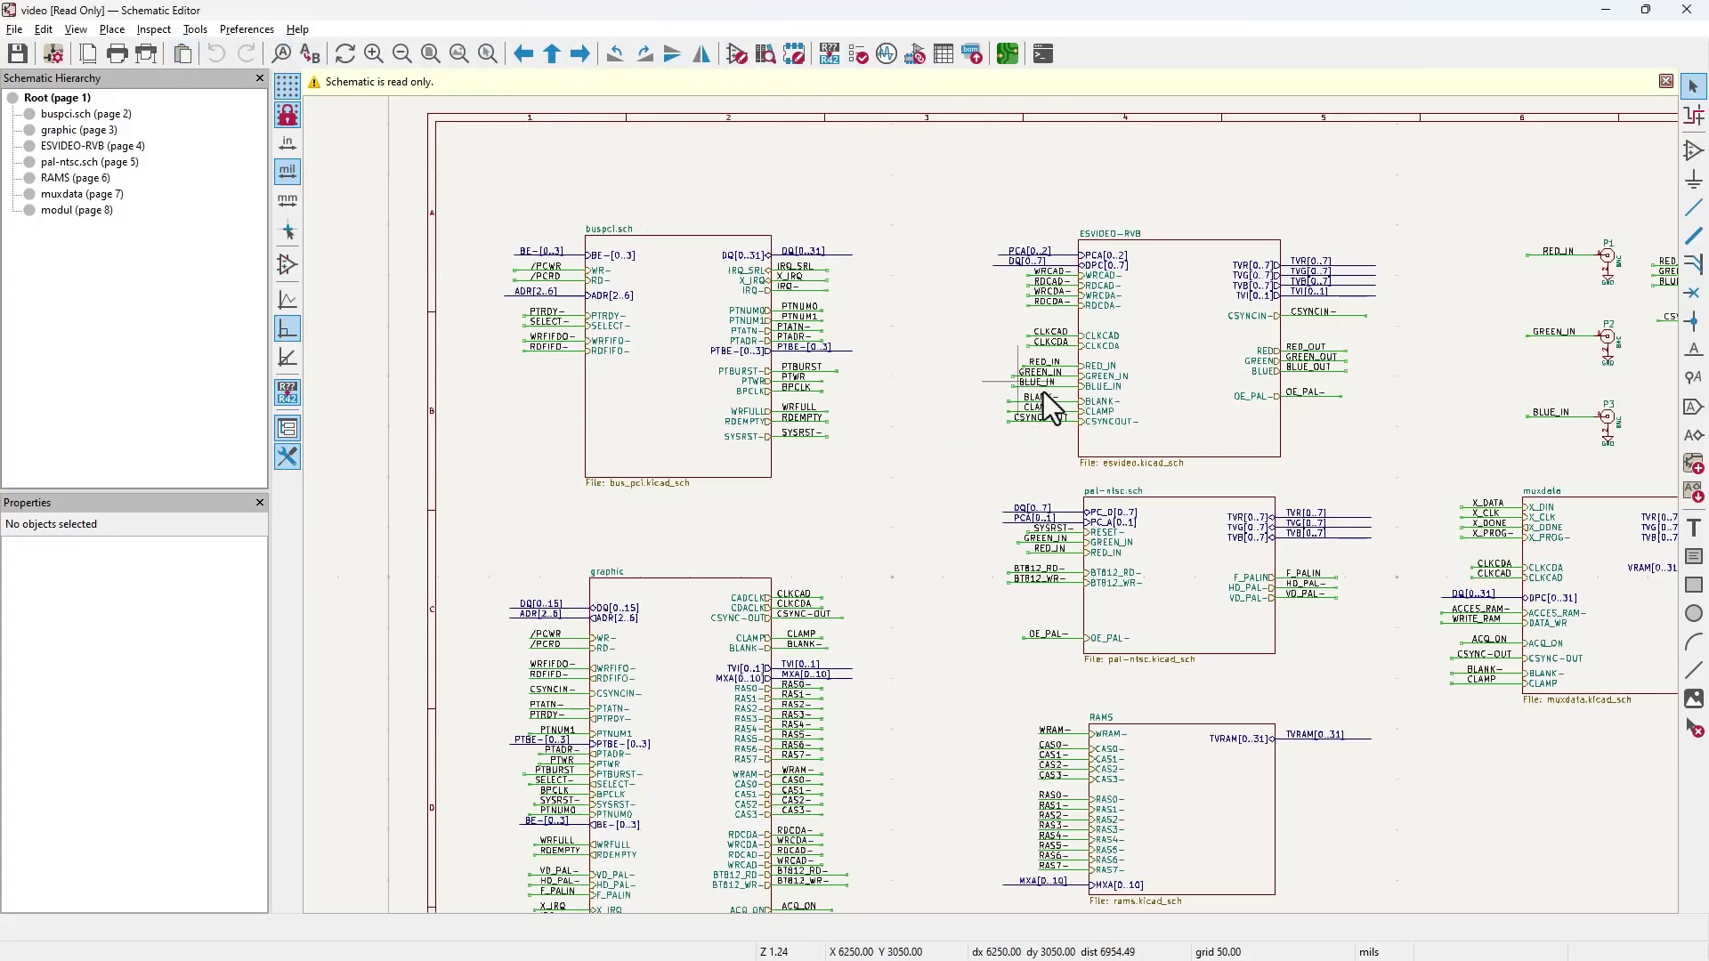
middle_drag(1339, 484, 836, 344)
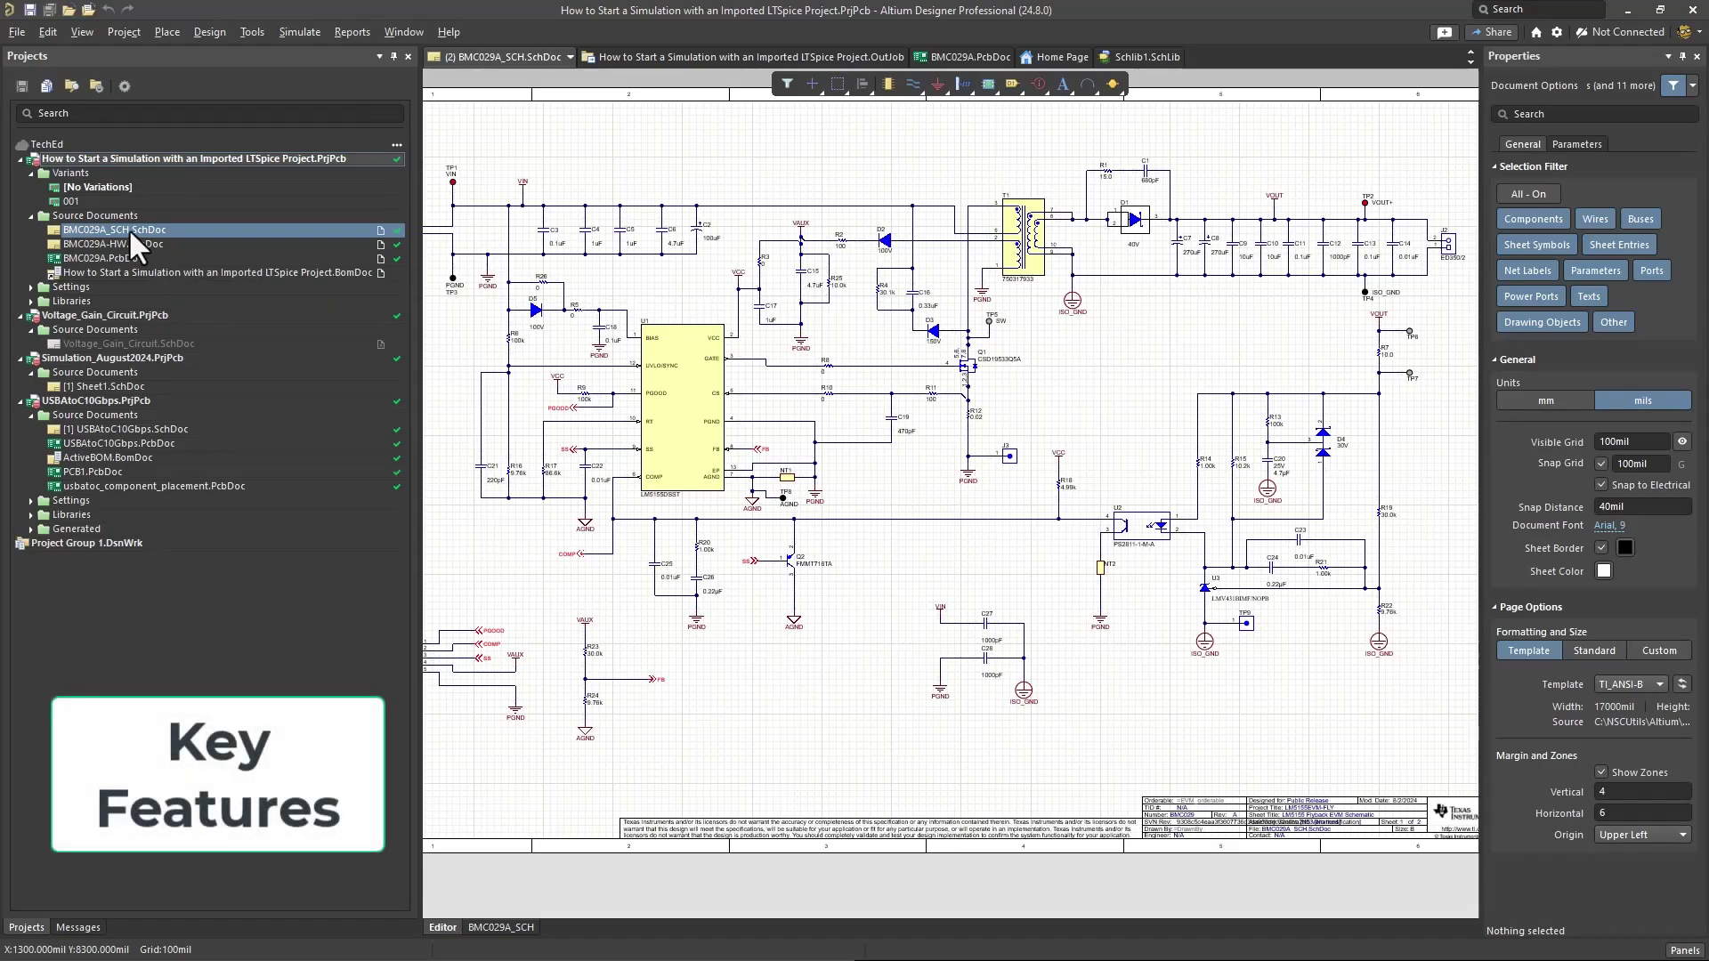
- Open BMC029A.PcbDoc, reposition the board, and view the Active Bar length-tuning and routing options
click(151, 256)
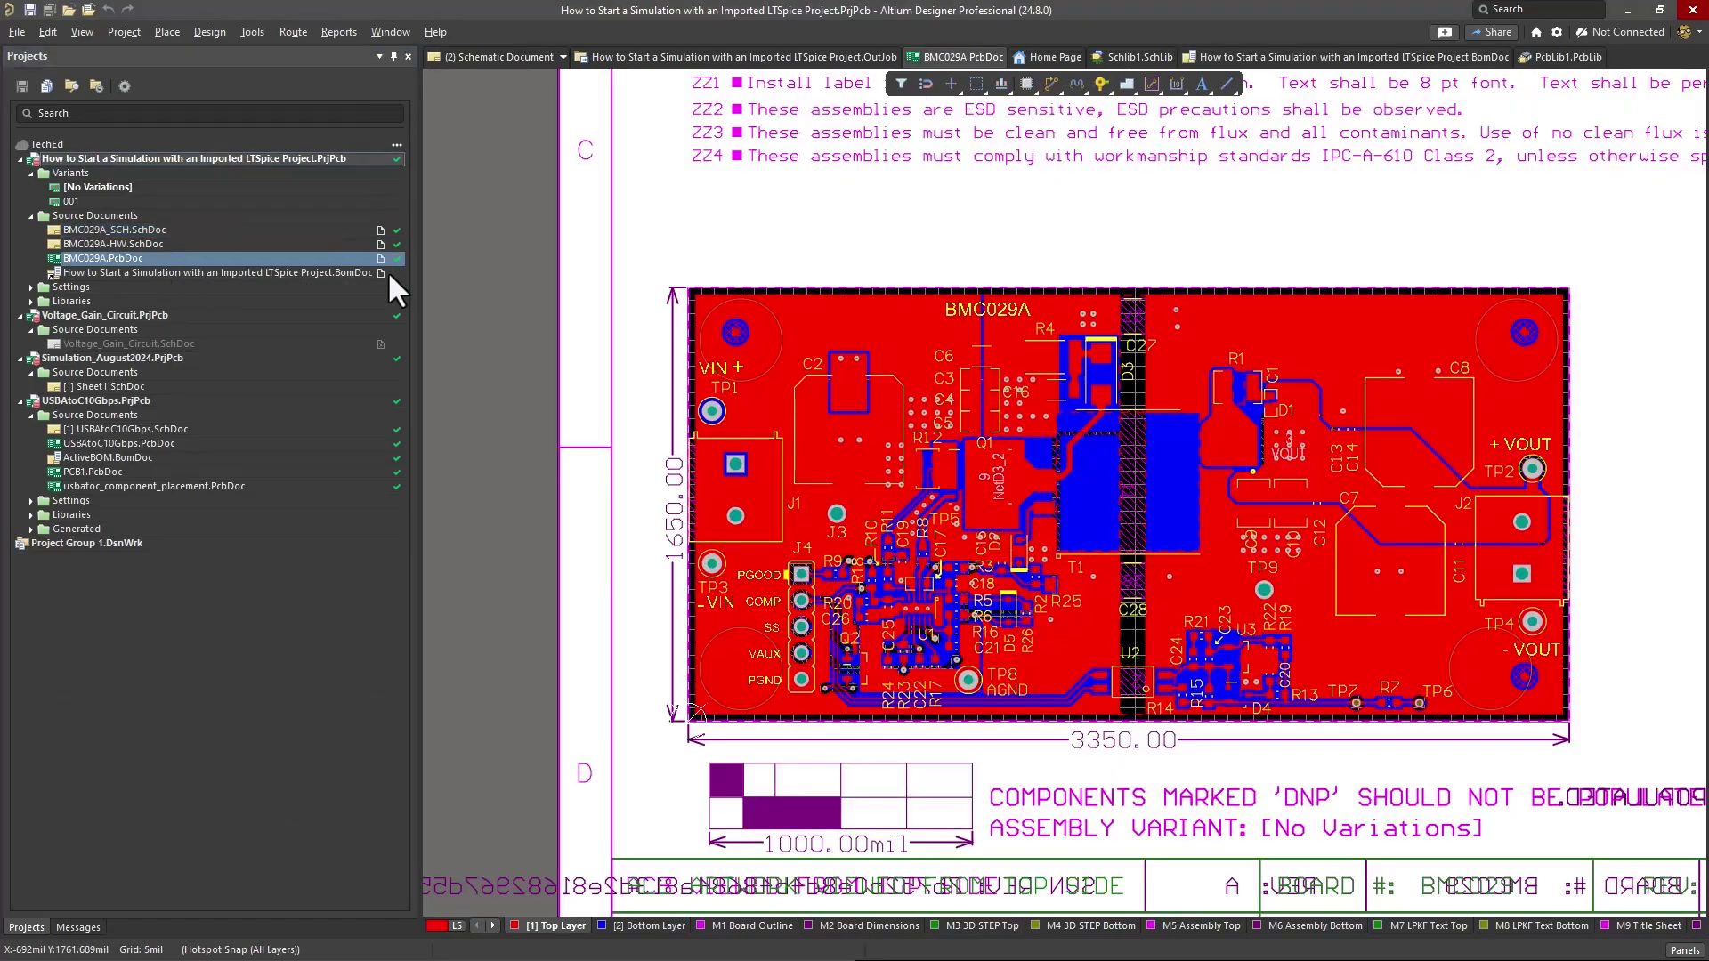
right_drag(1045, 320, 1027, 468)
ctrl+scroll(1006, 276, down, 1)
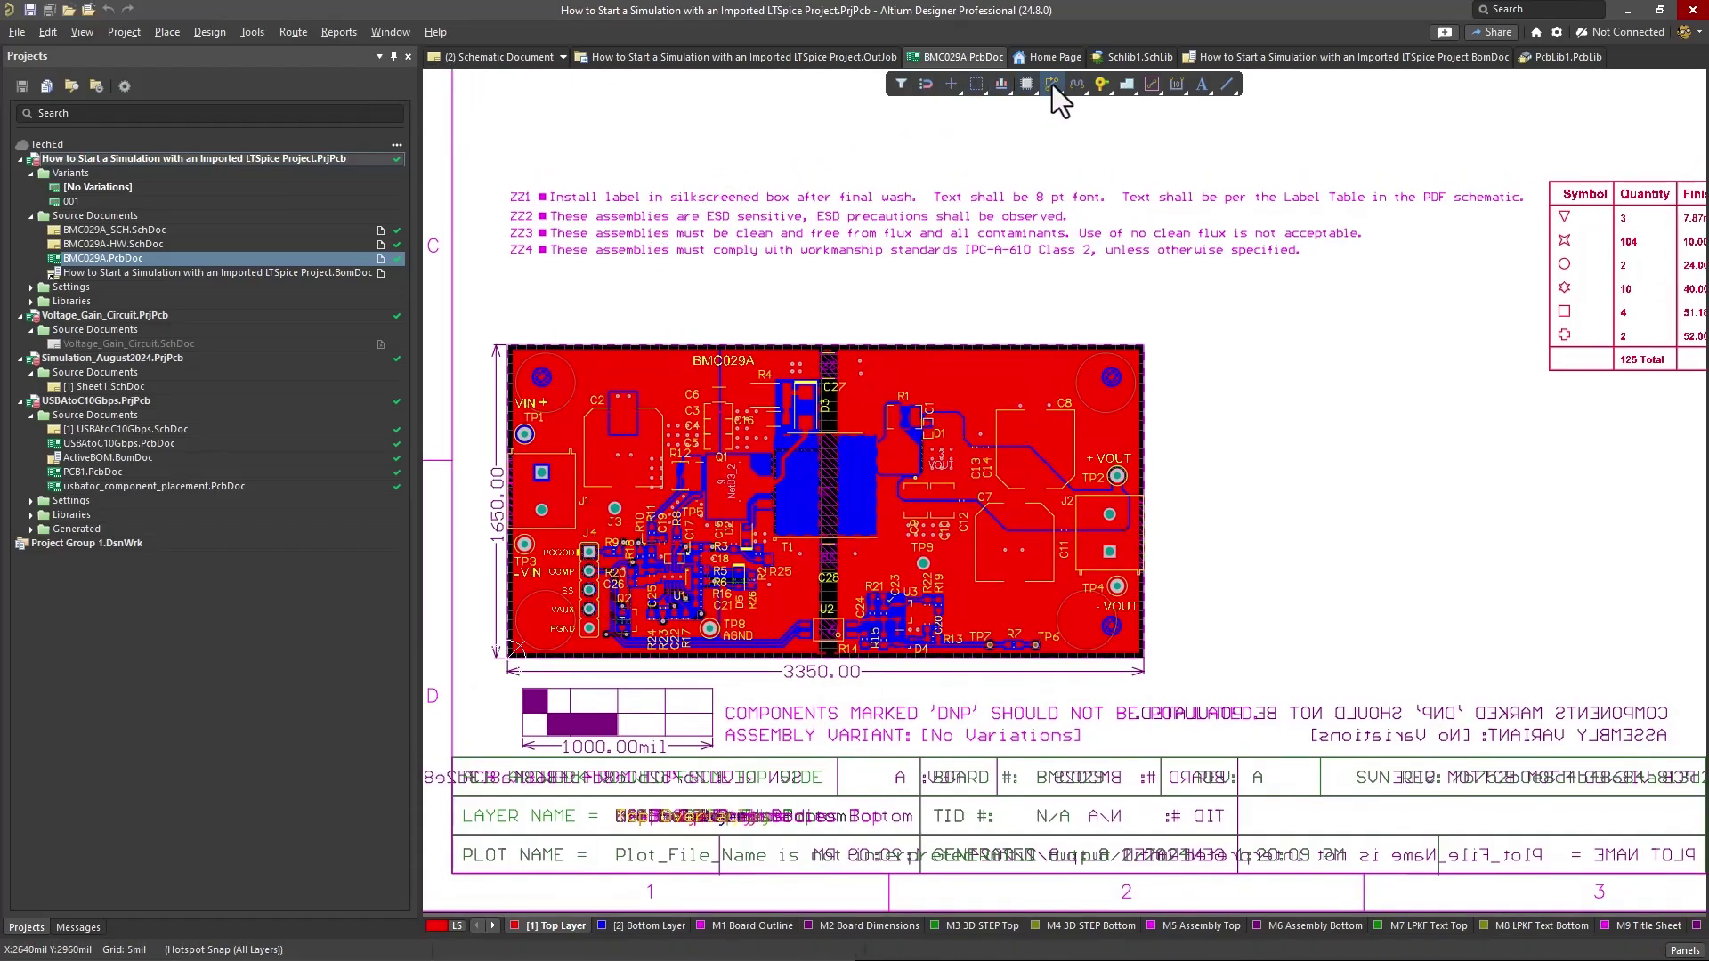
click(1075, 84)
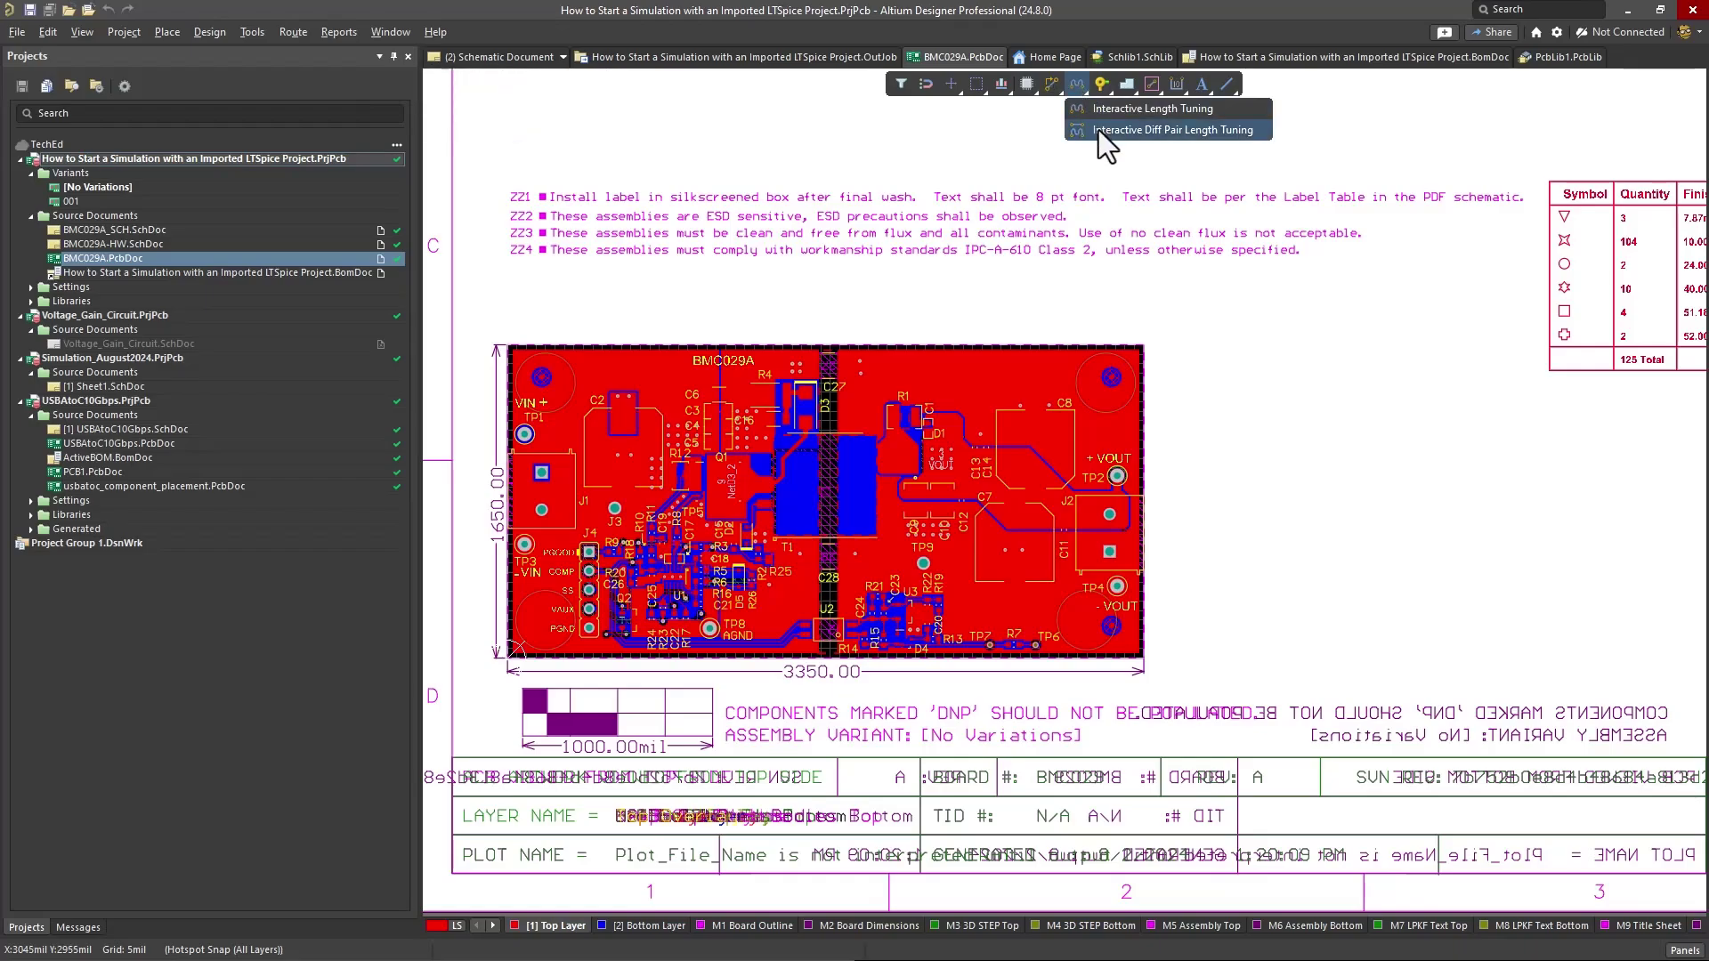
click(1053, 89)
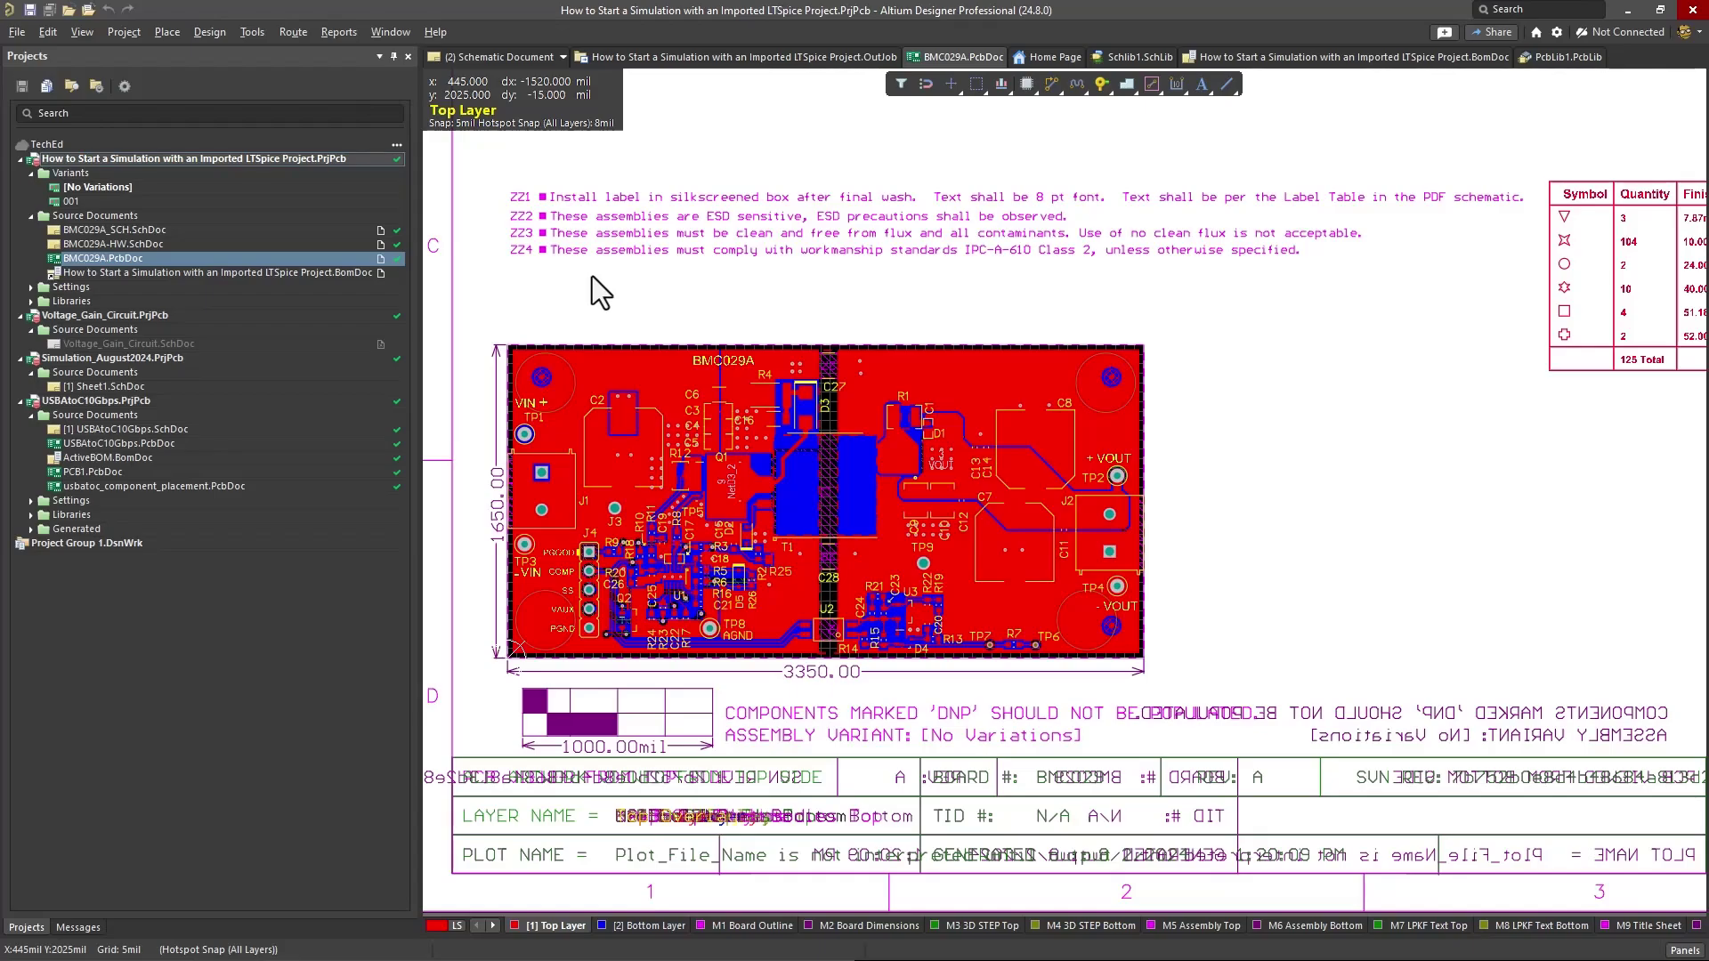
click(639, 296)
key(3)
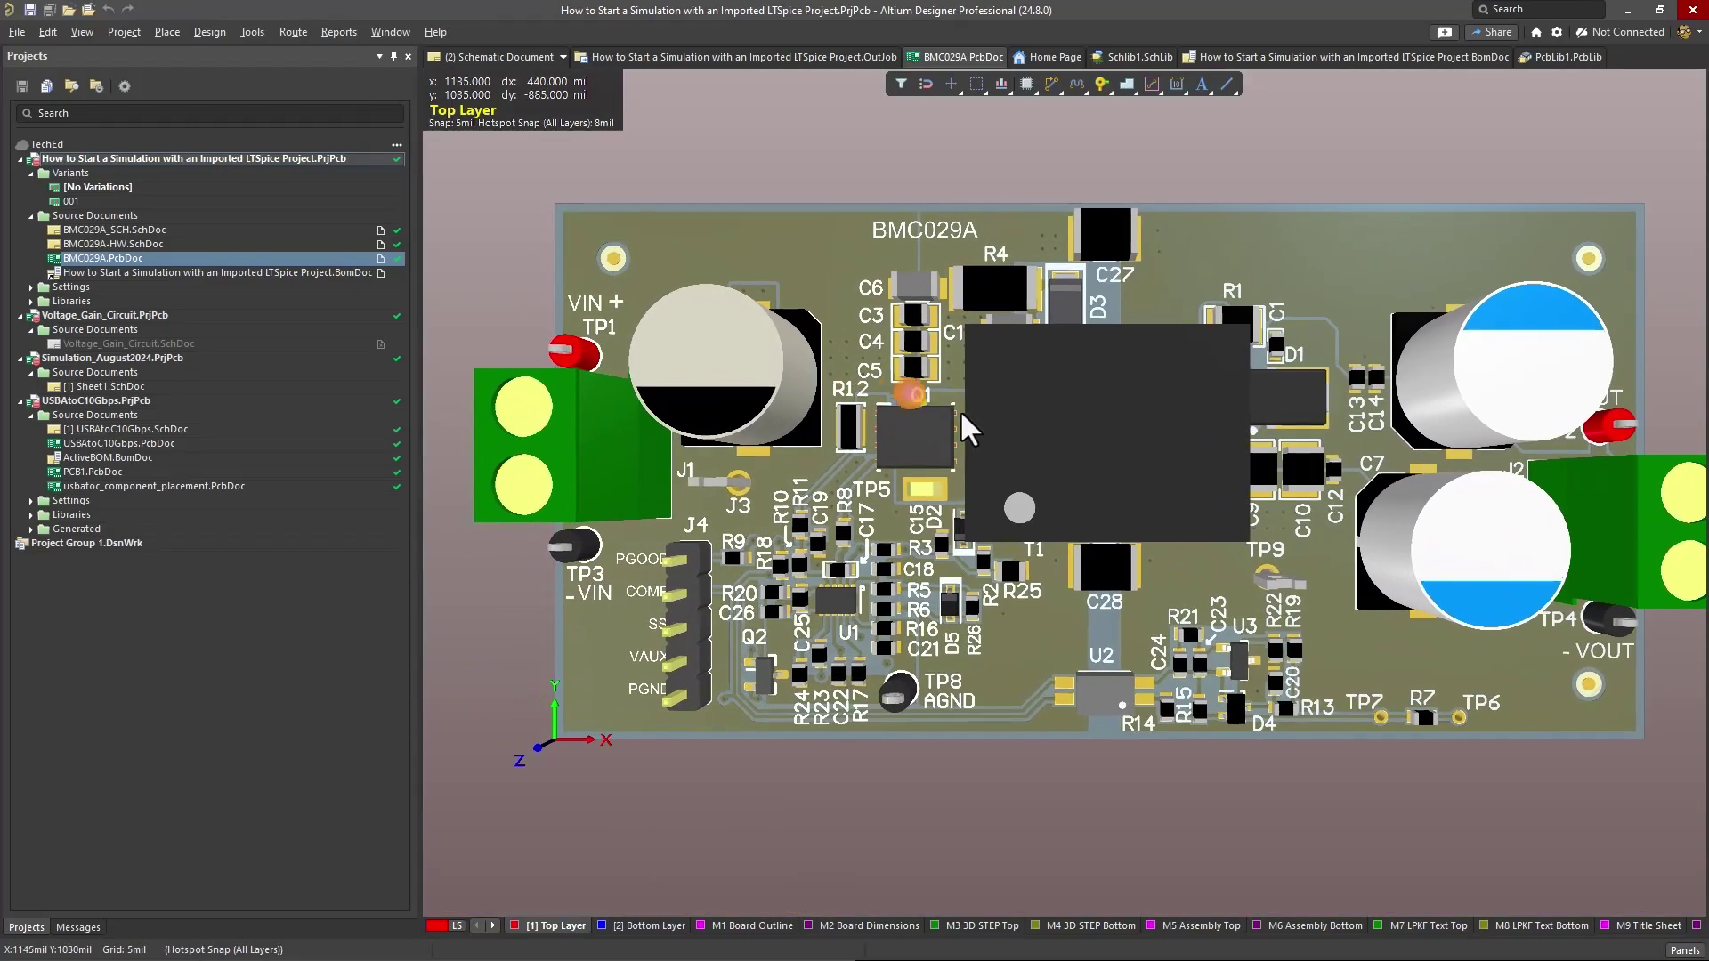
right_drag(1062, 430, 956, 351)
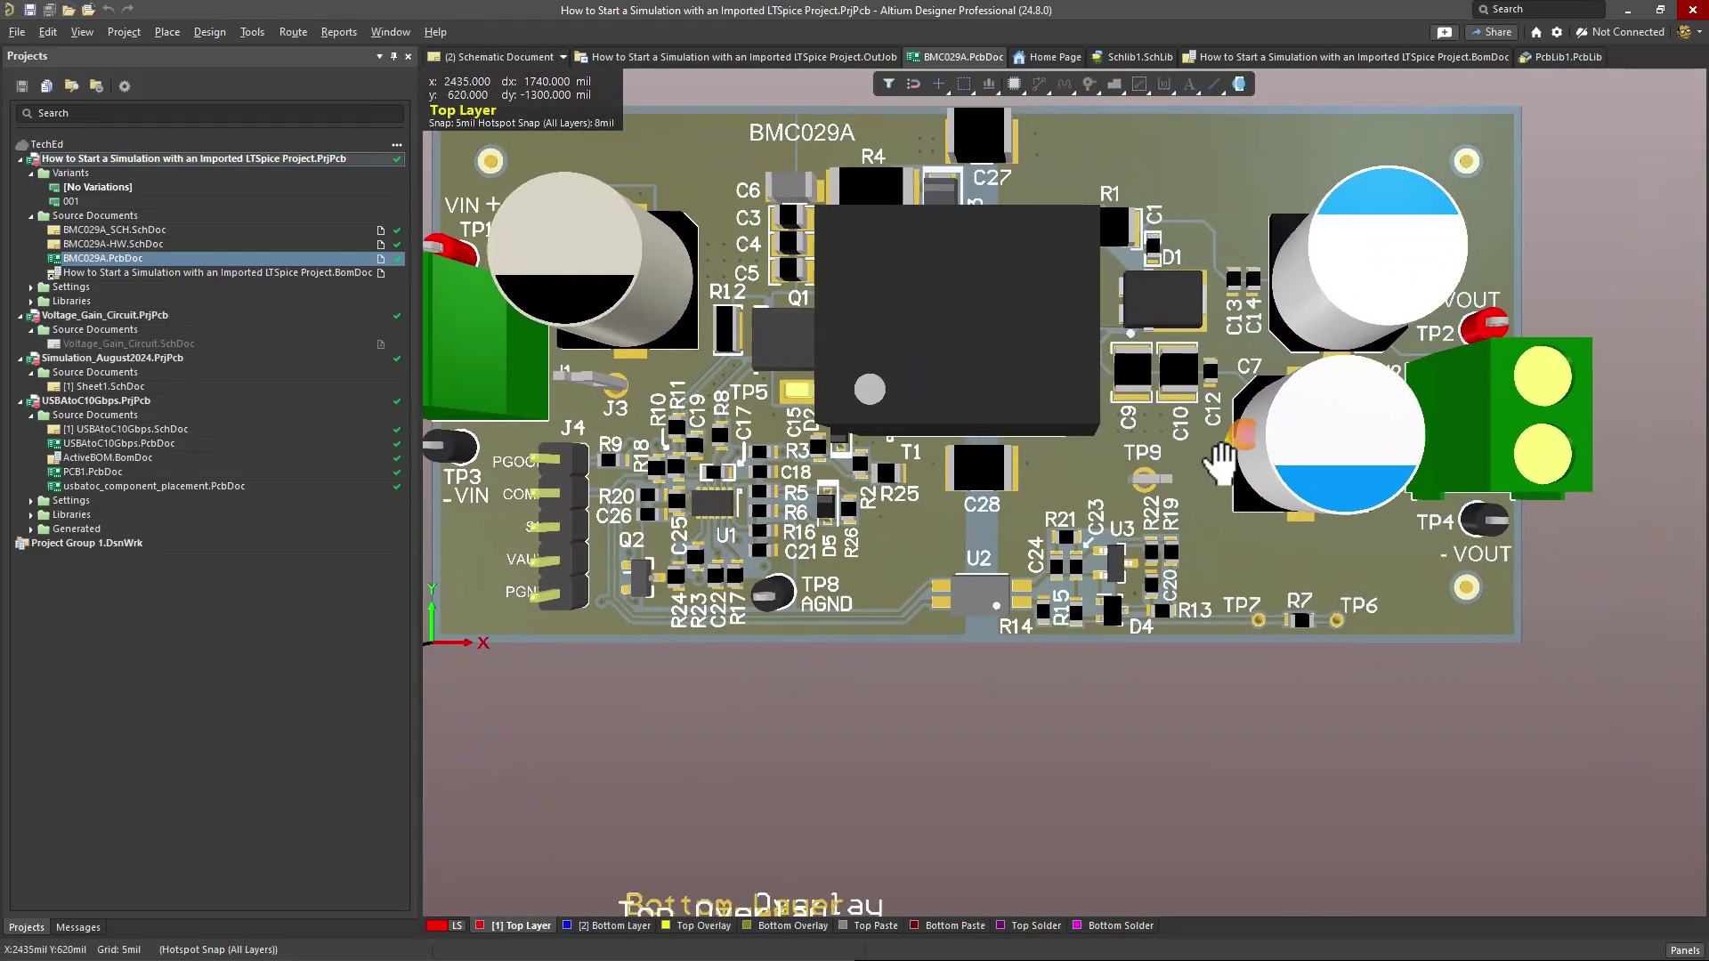
right_drag(1221, 458, 1323, 488)
key(shift)
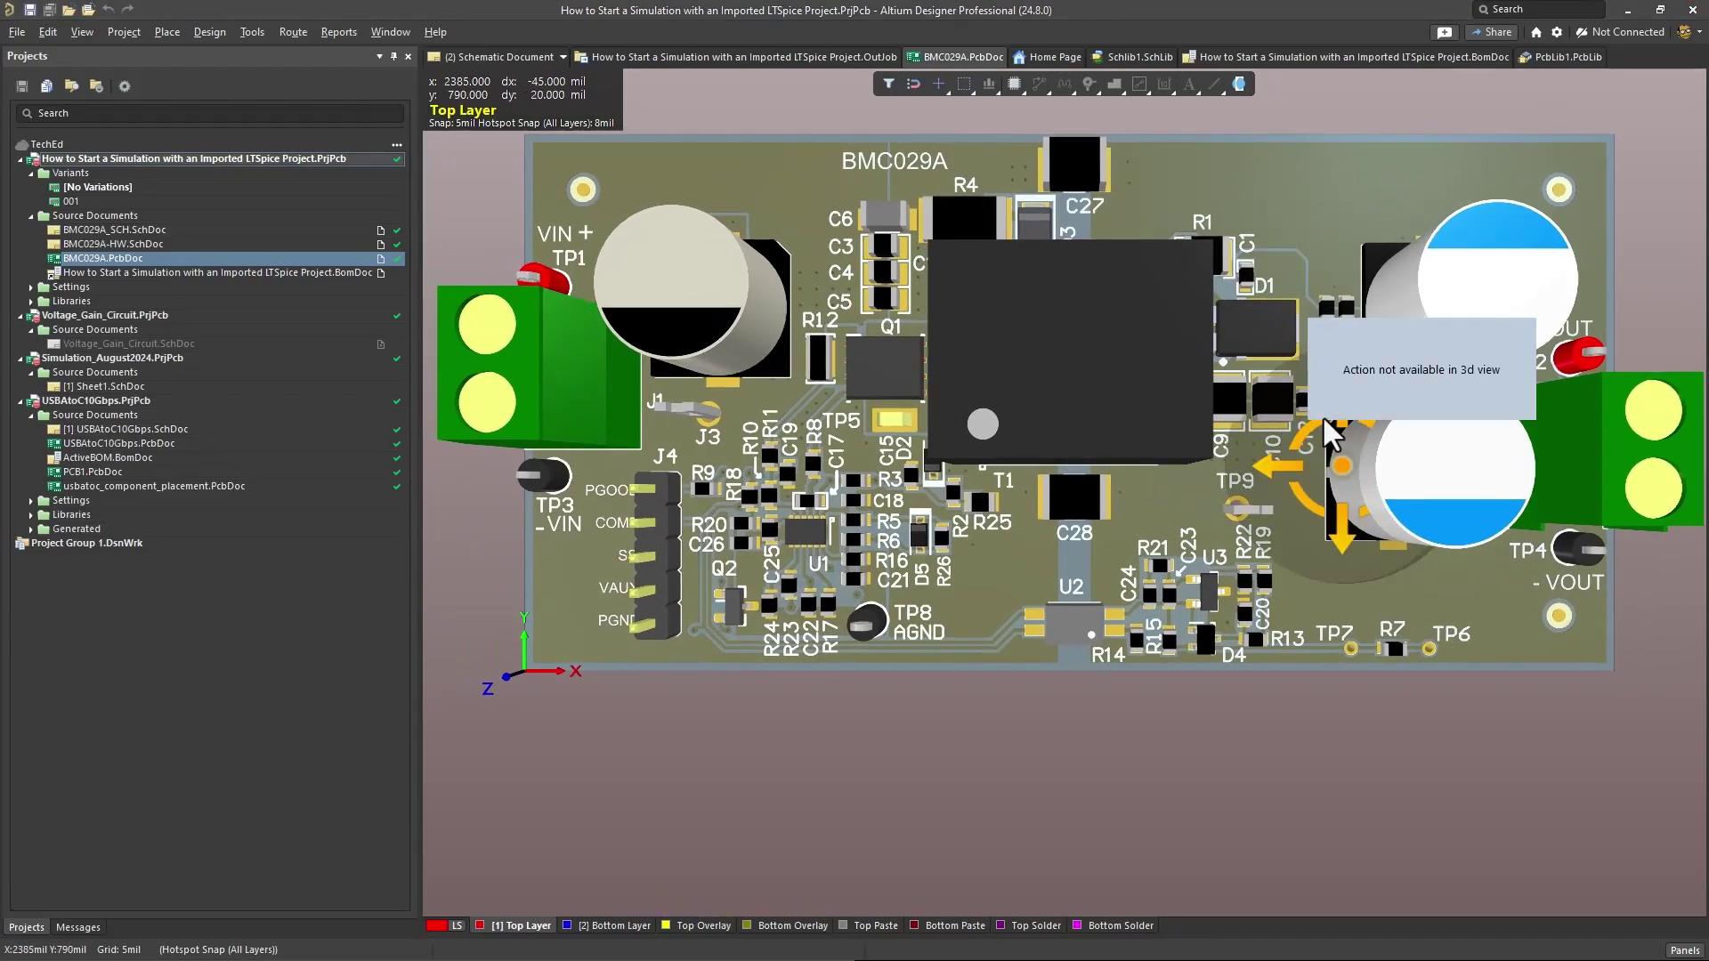
shift+right_drag(1353, 611, 1060, 335)
key(2)
- Zoom and pan the board to inspect Q1, J3, TP5, J1, J4 and U1
ctrl+scroll(923, 336, up, 5)
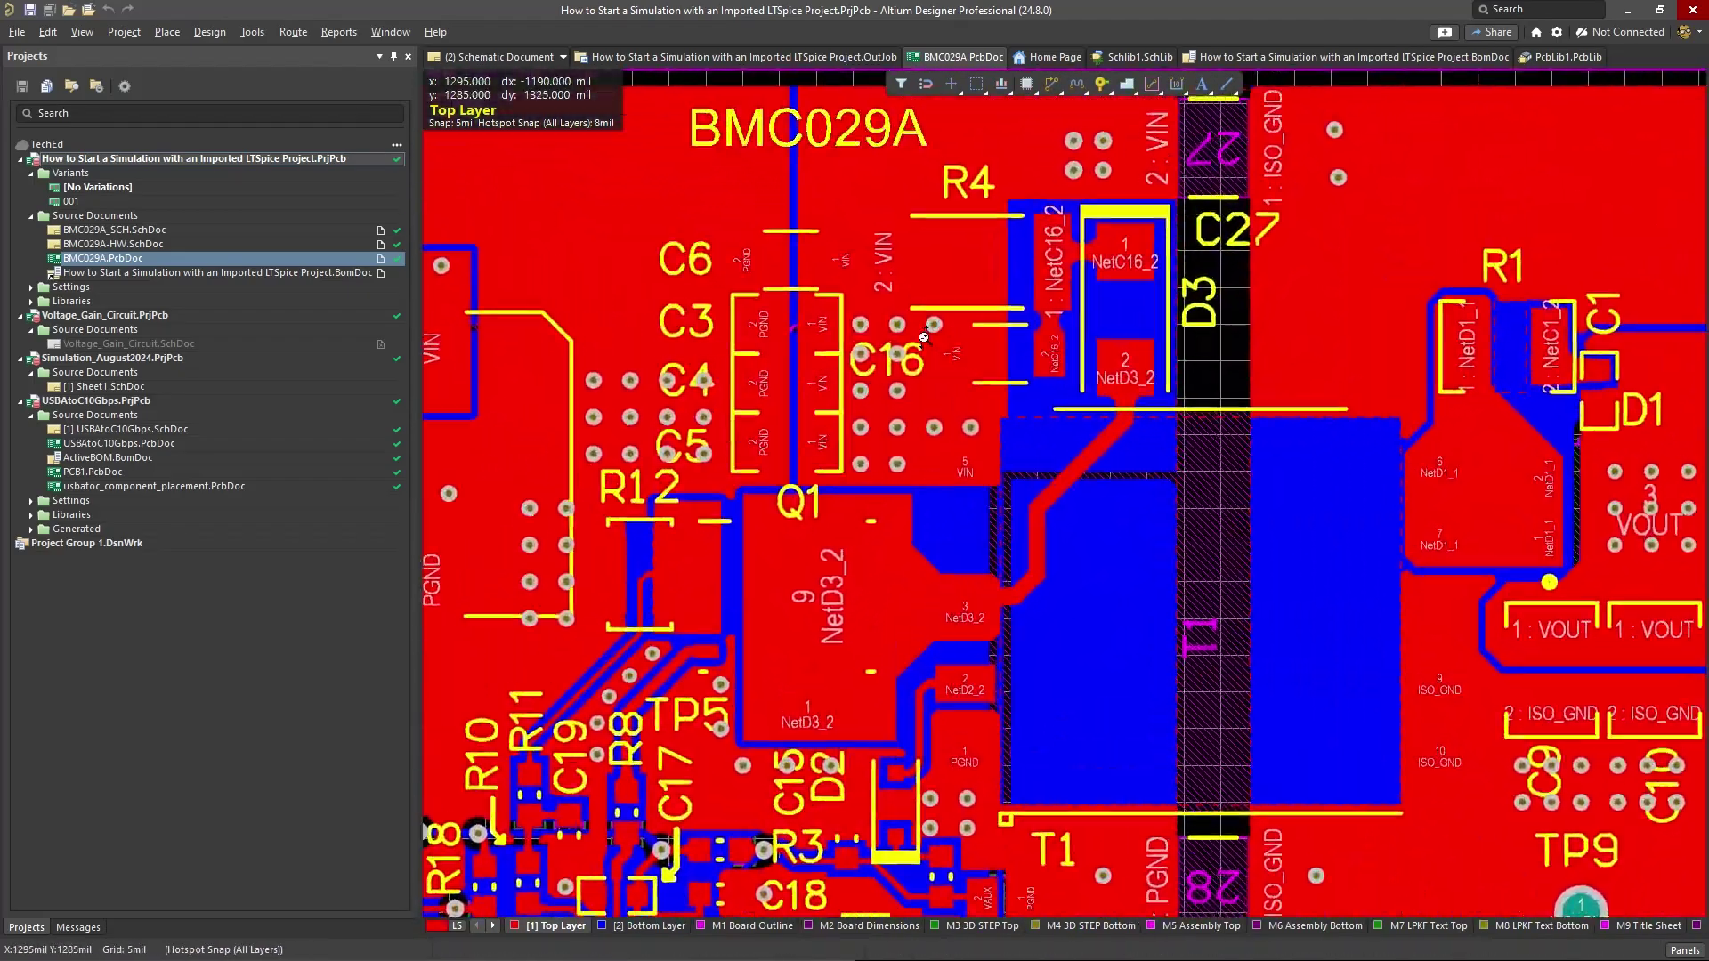
right_drag(924, 336, 1105, 180)
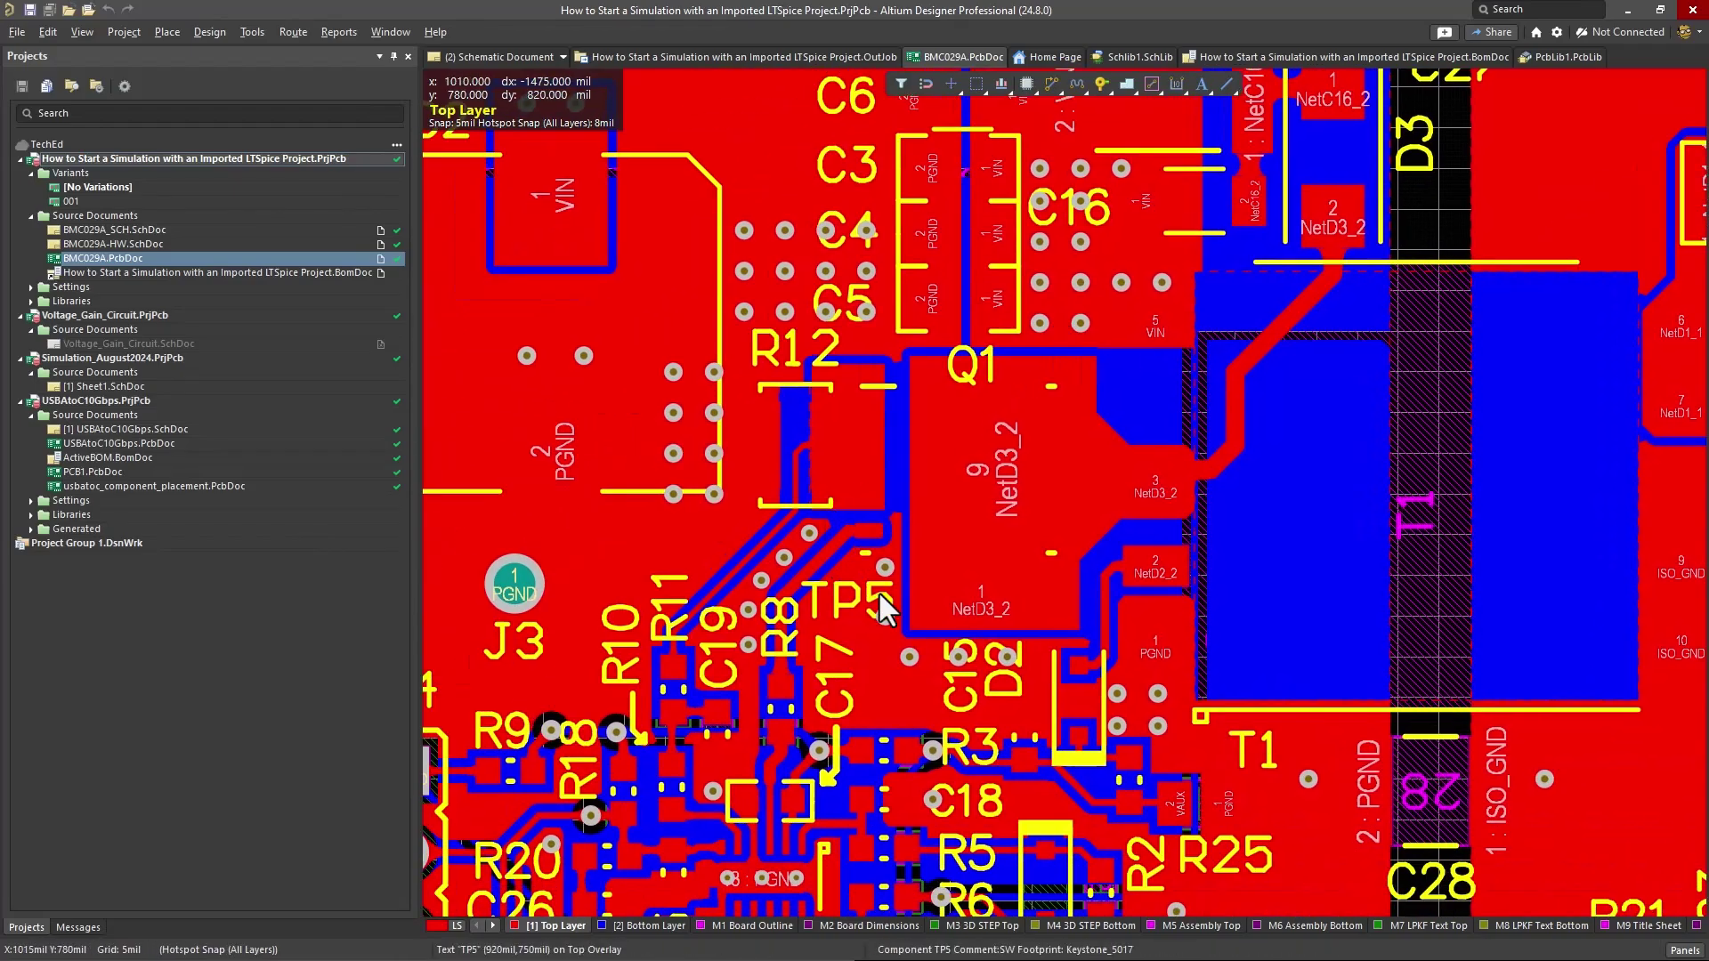
right_drag(781, 518, 805, 562)
ctrl+scroll(805, 563, down, 10)
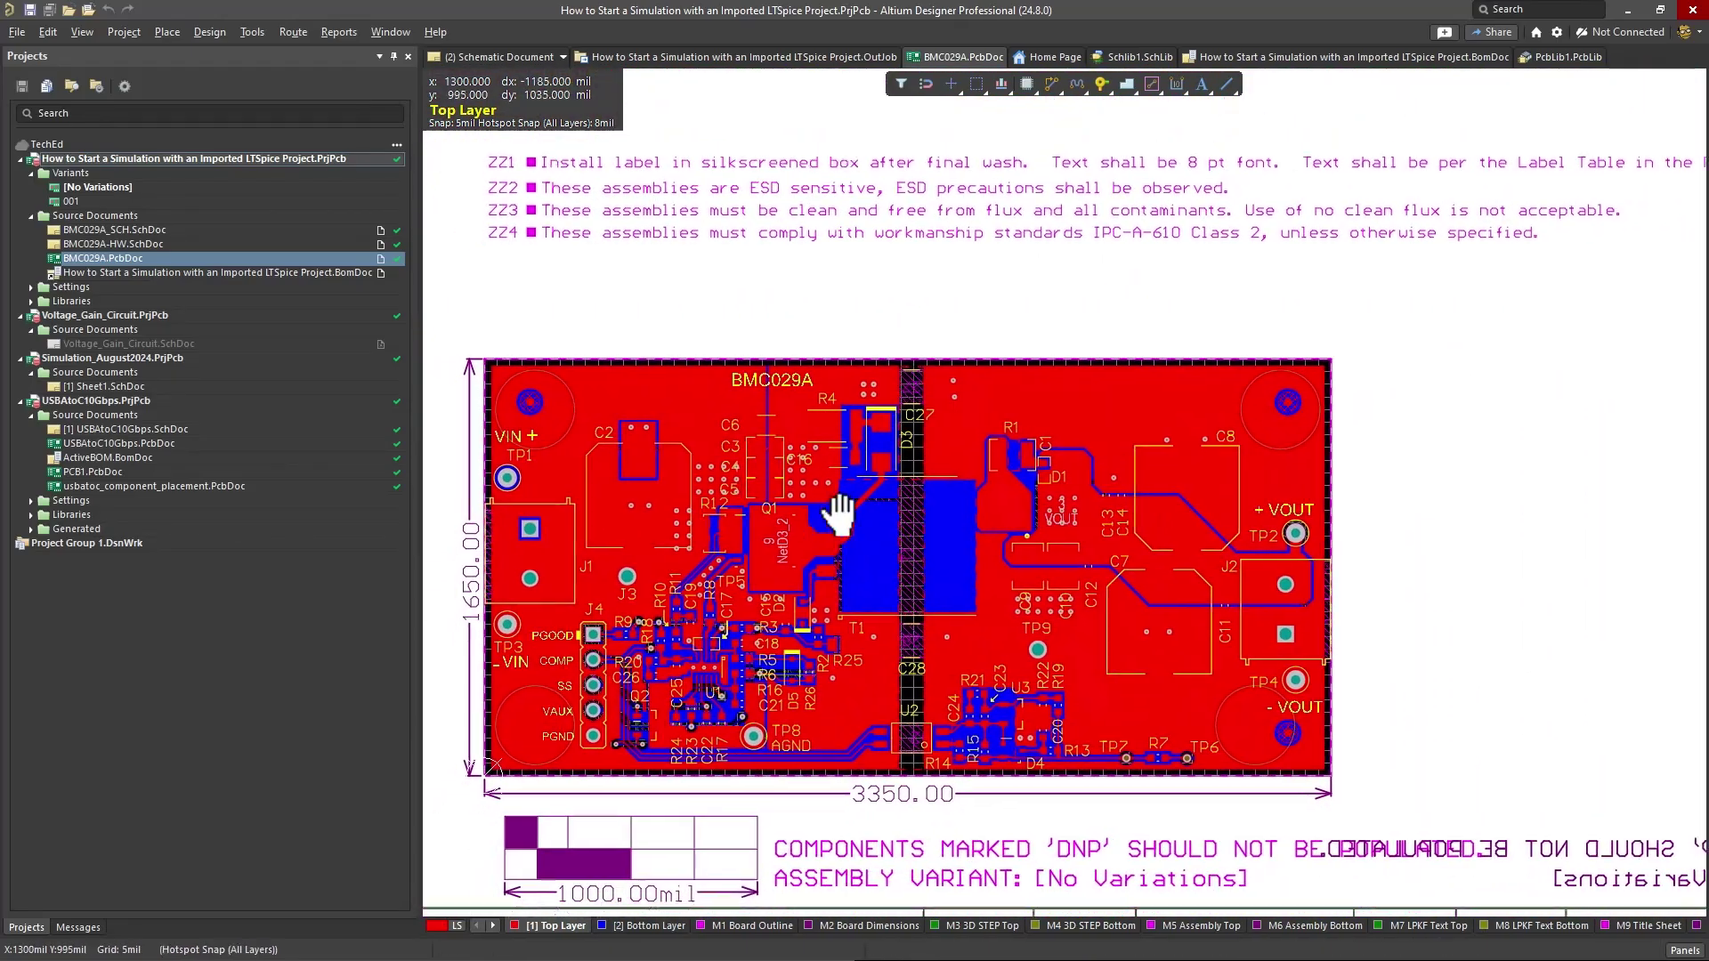
- Shift the view to the title block, recentre the board, then open BMC029A_SCH.SchDoc
right_drag(850, 498, 896, 391)
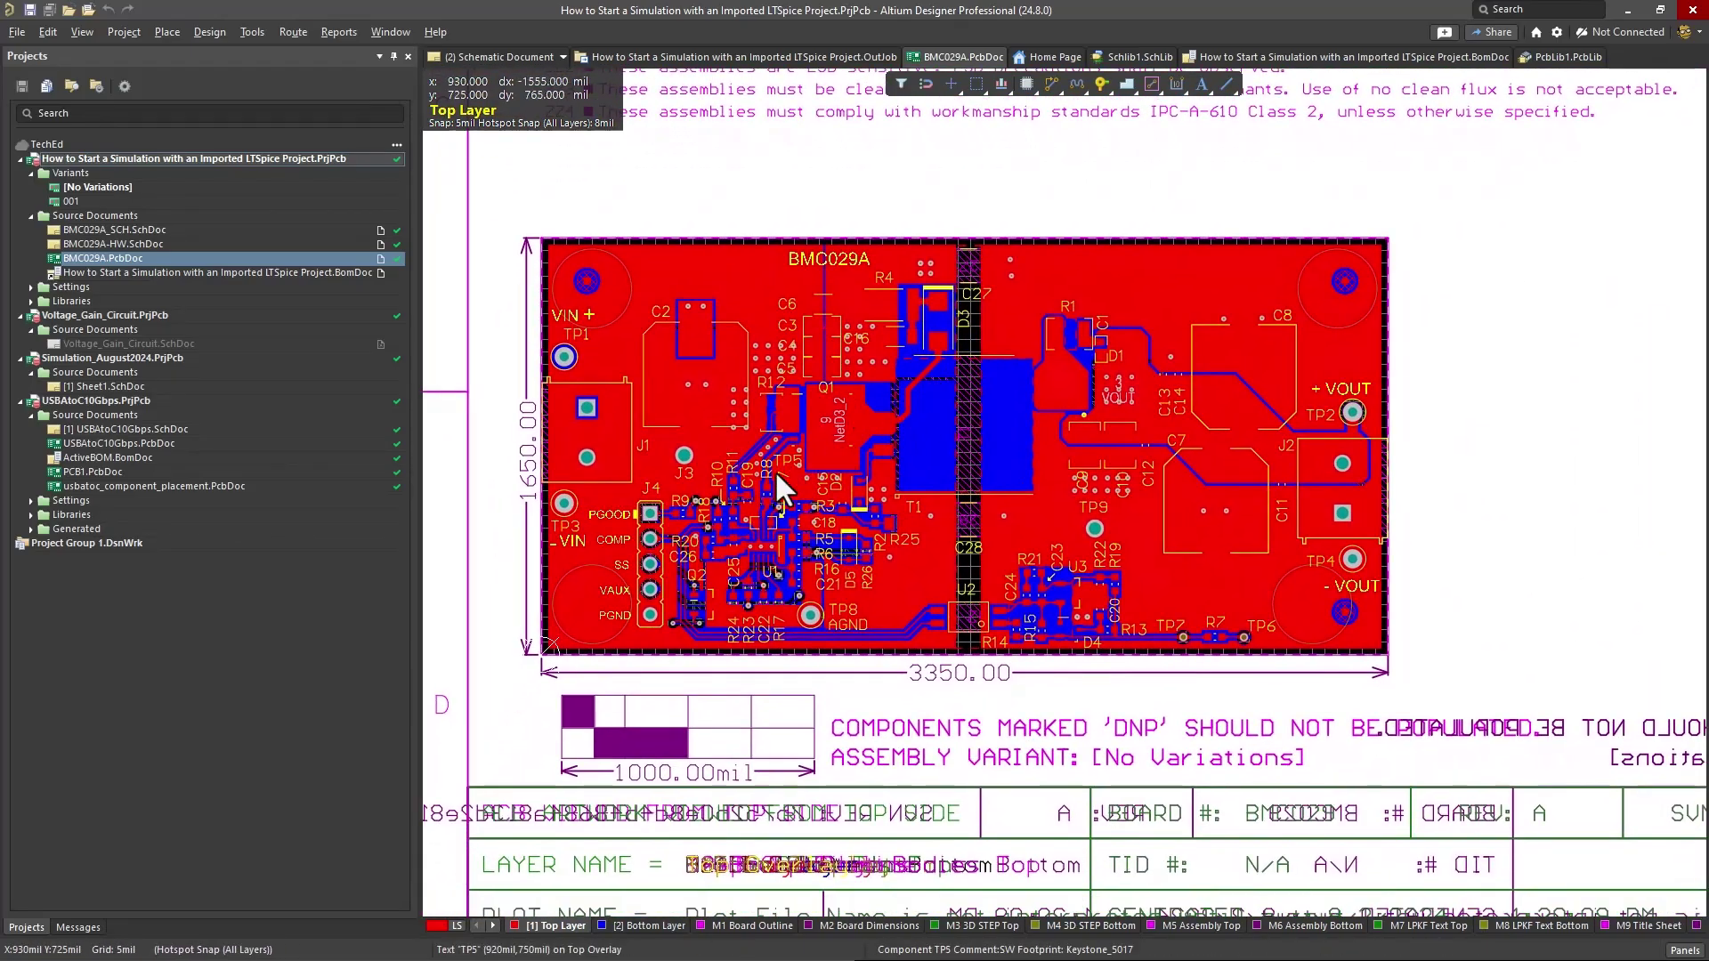
right_drag(776, 480, 864, 445)
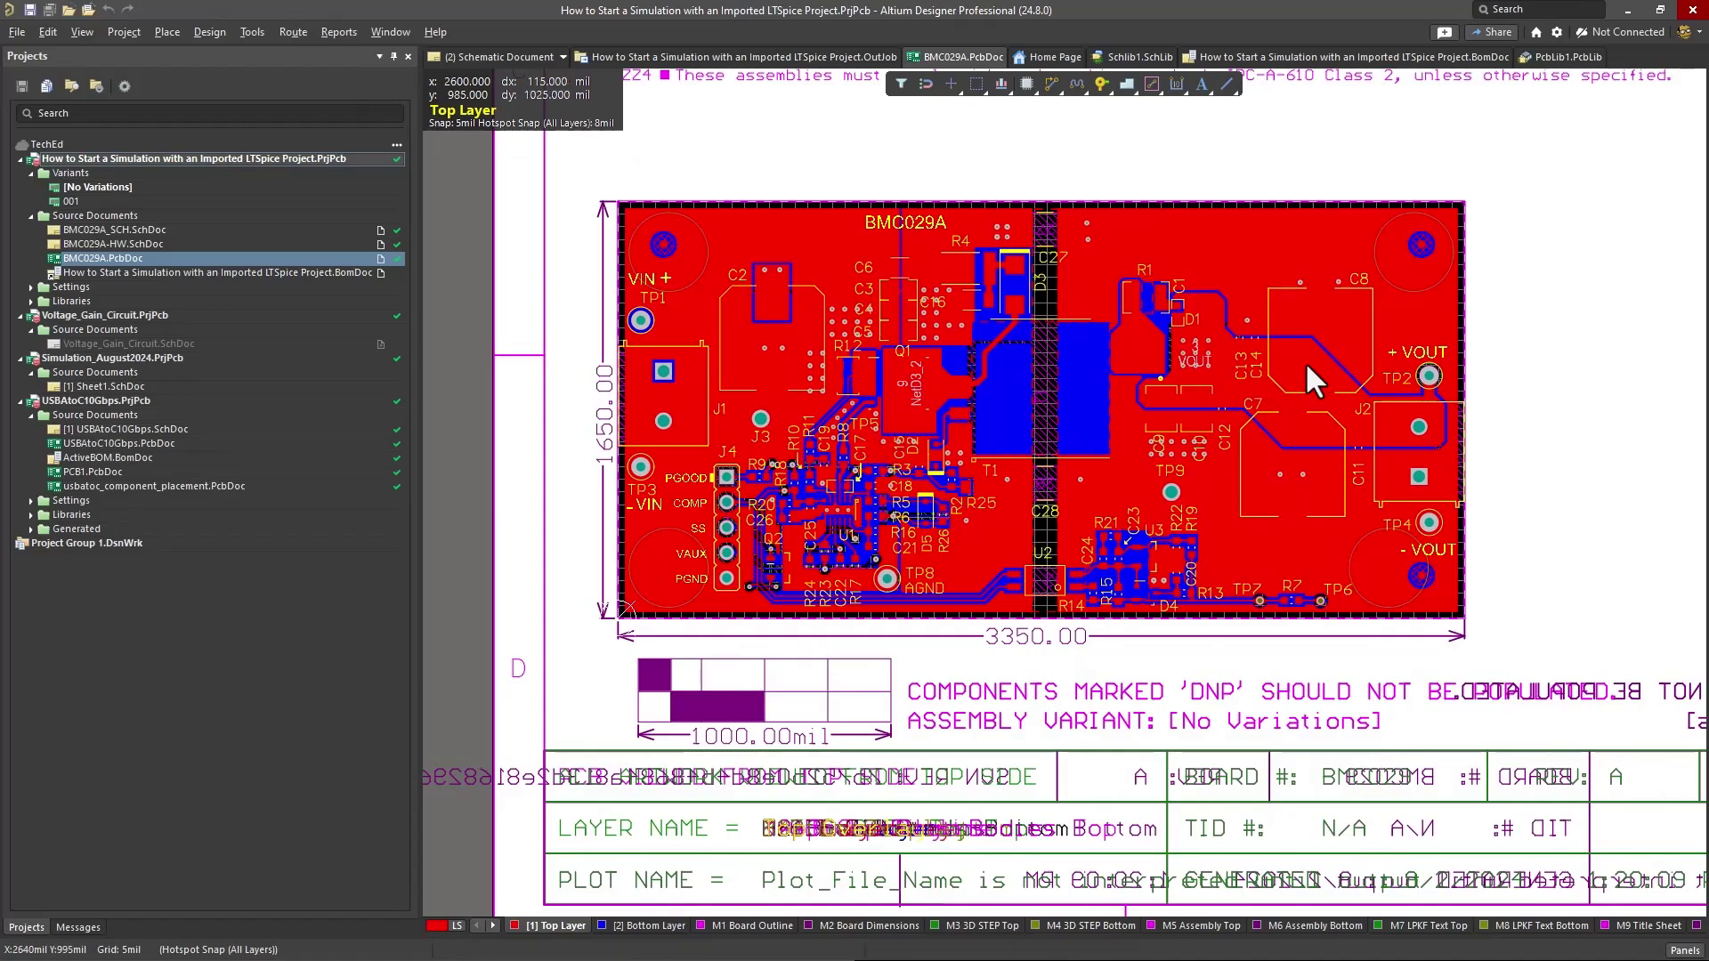
right_drag(1504, 386, 1404, 391)
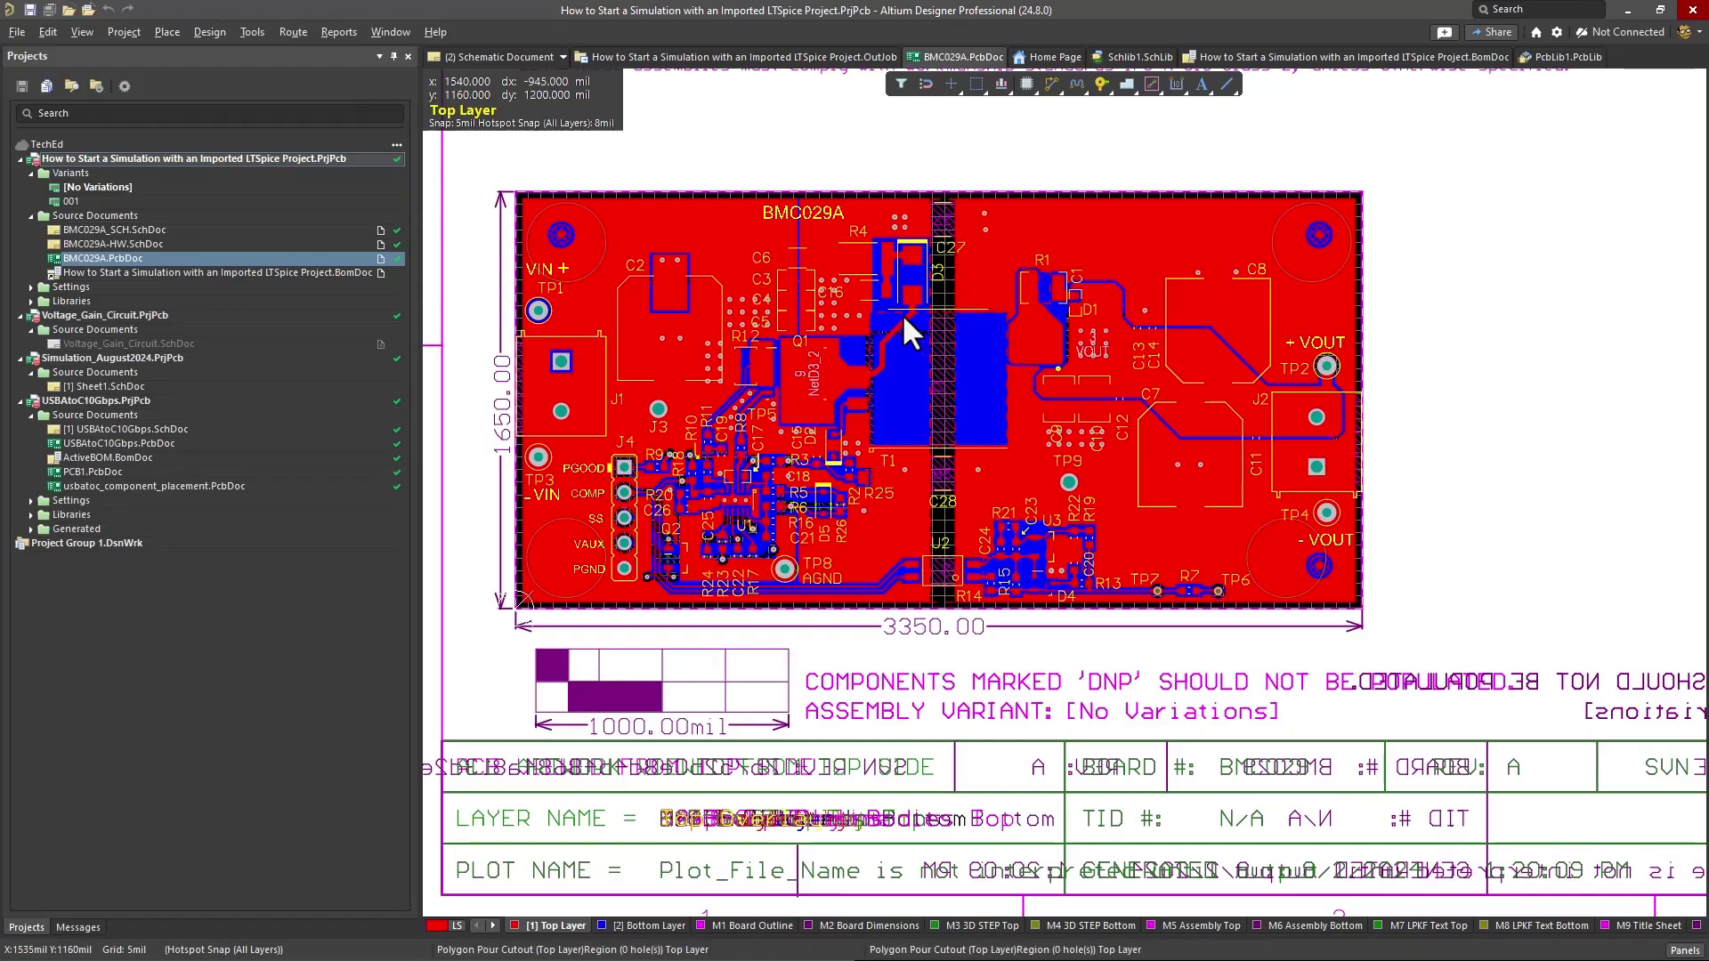
right_drag(900, 313, 923, 360)
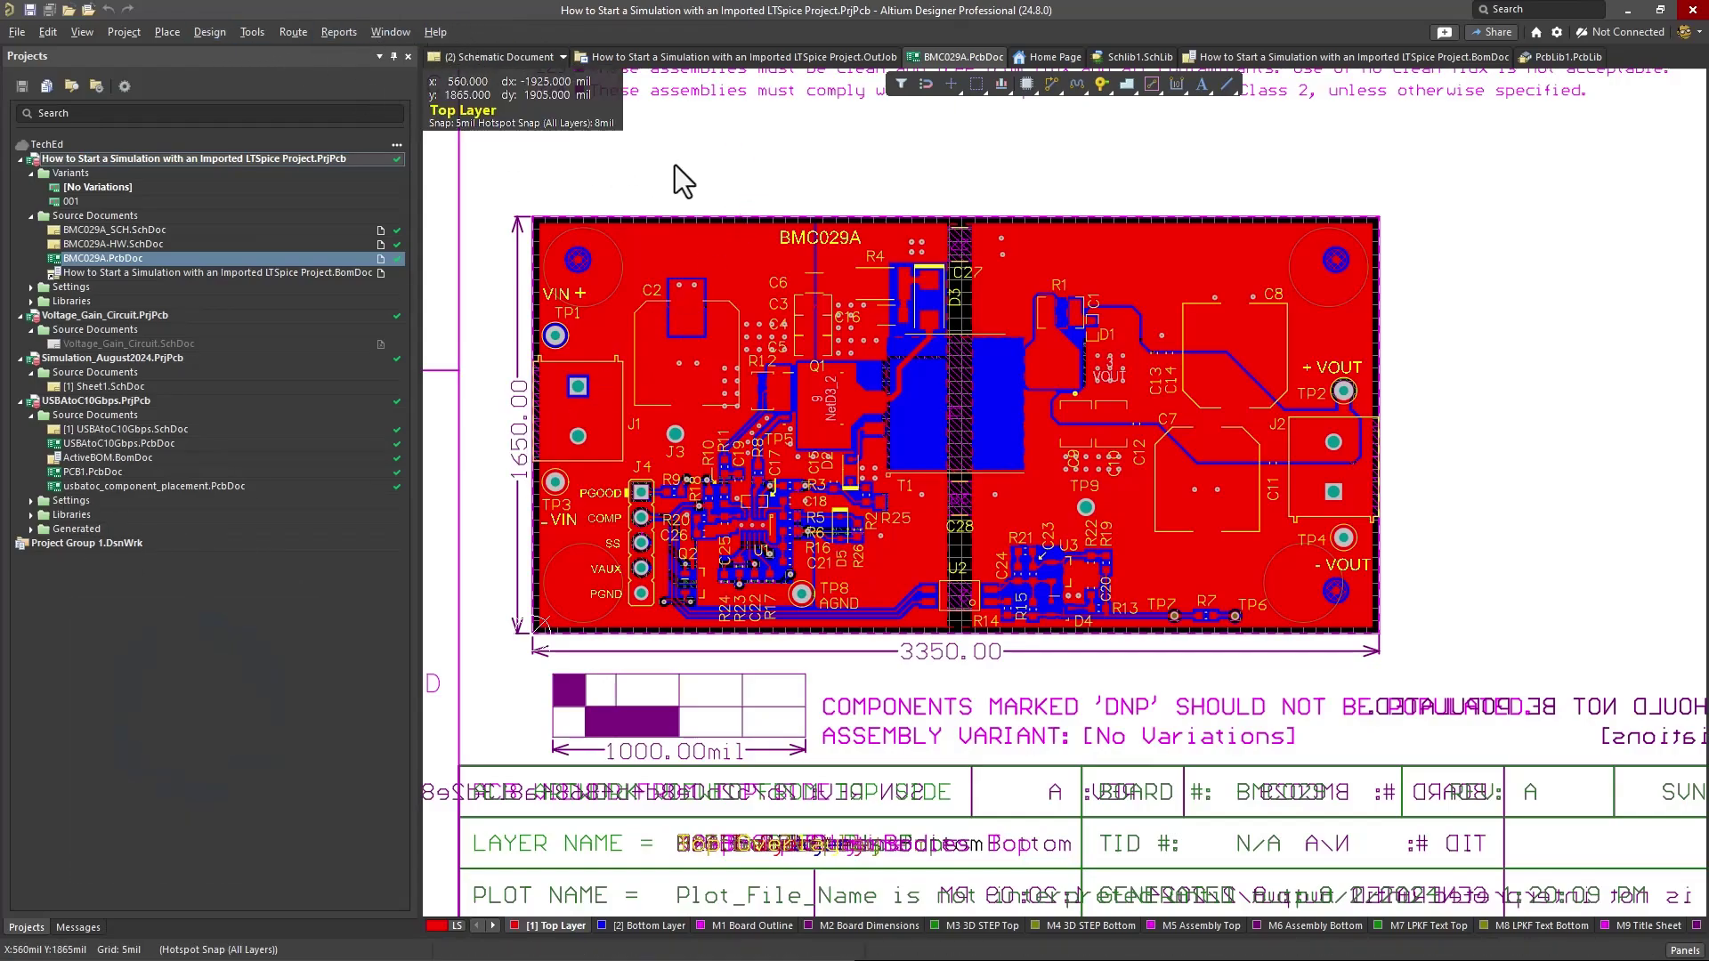
mouse_move(675, 164)
right_down()
mouse_move(747, 243)
mouse_move(686, 198)
mouse_move(684, 169)
right_up()
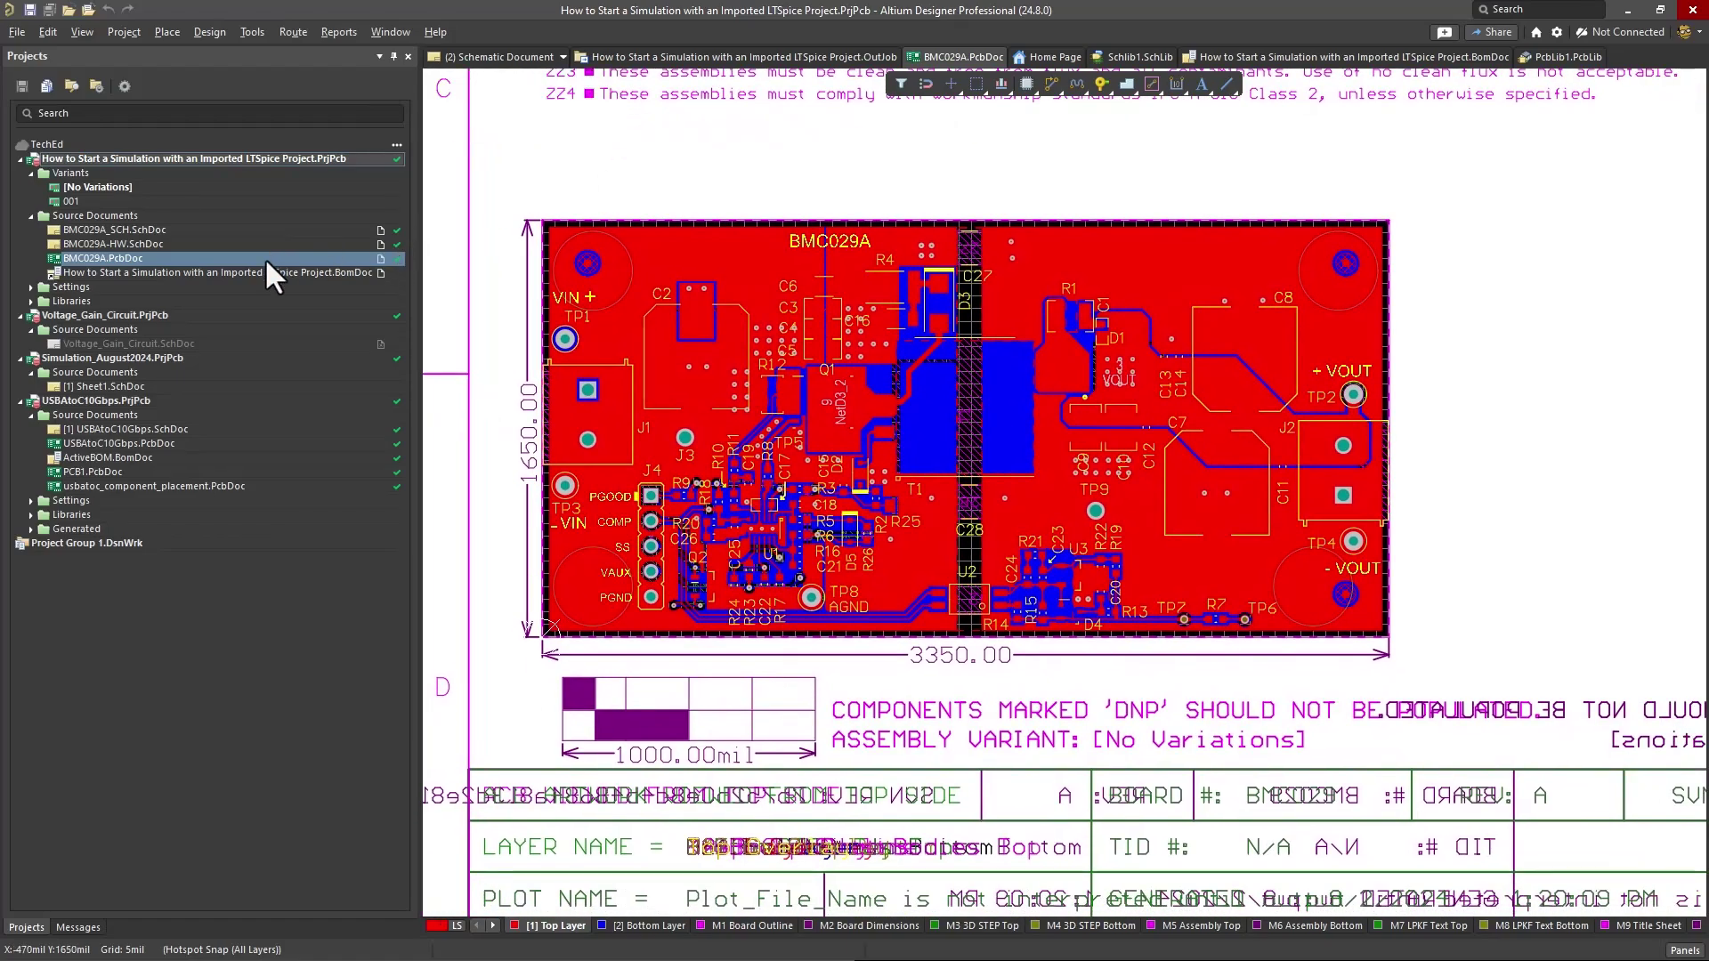
double_click(232, 230)
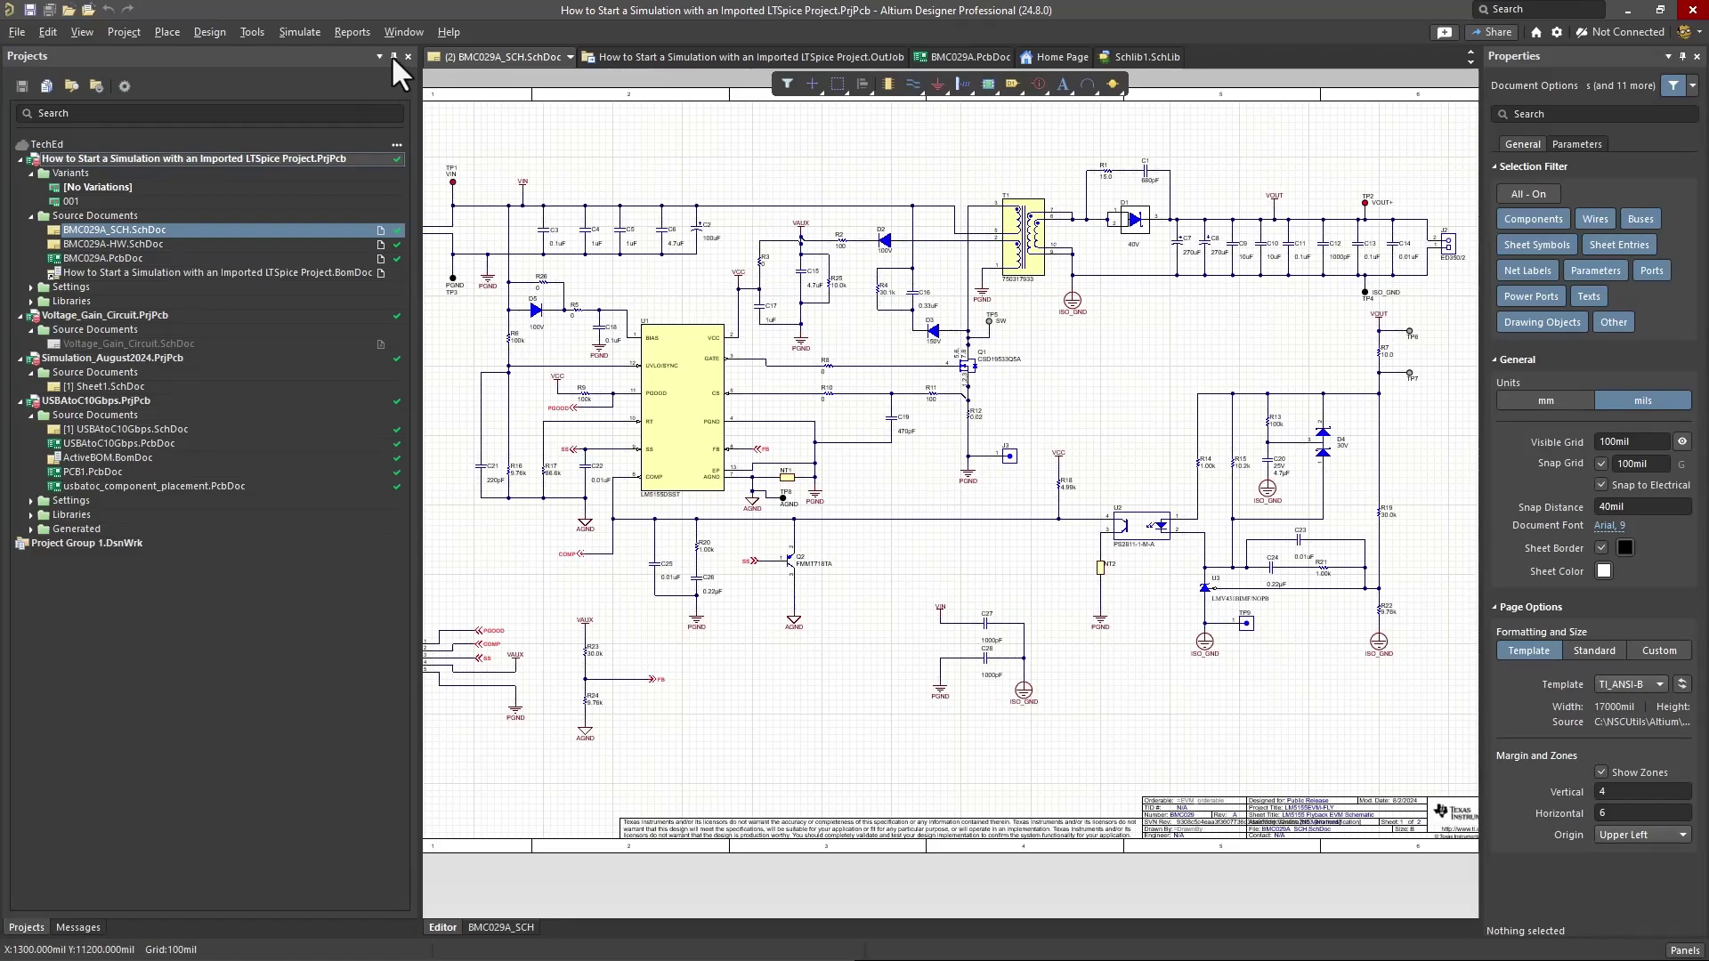
- Run Signal Integrity analysis after reviewing T1 and TP3 models, with track impedance 100 and 2.000k length
click(252, 31)
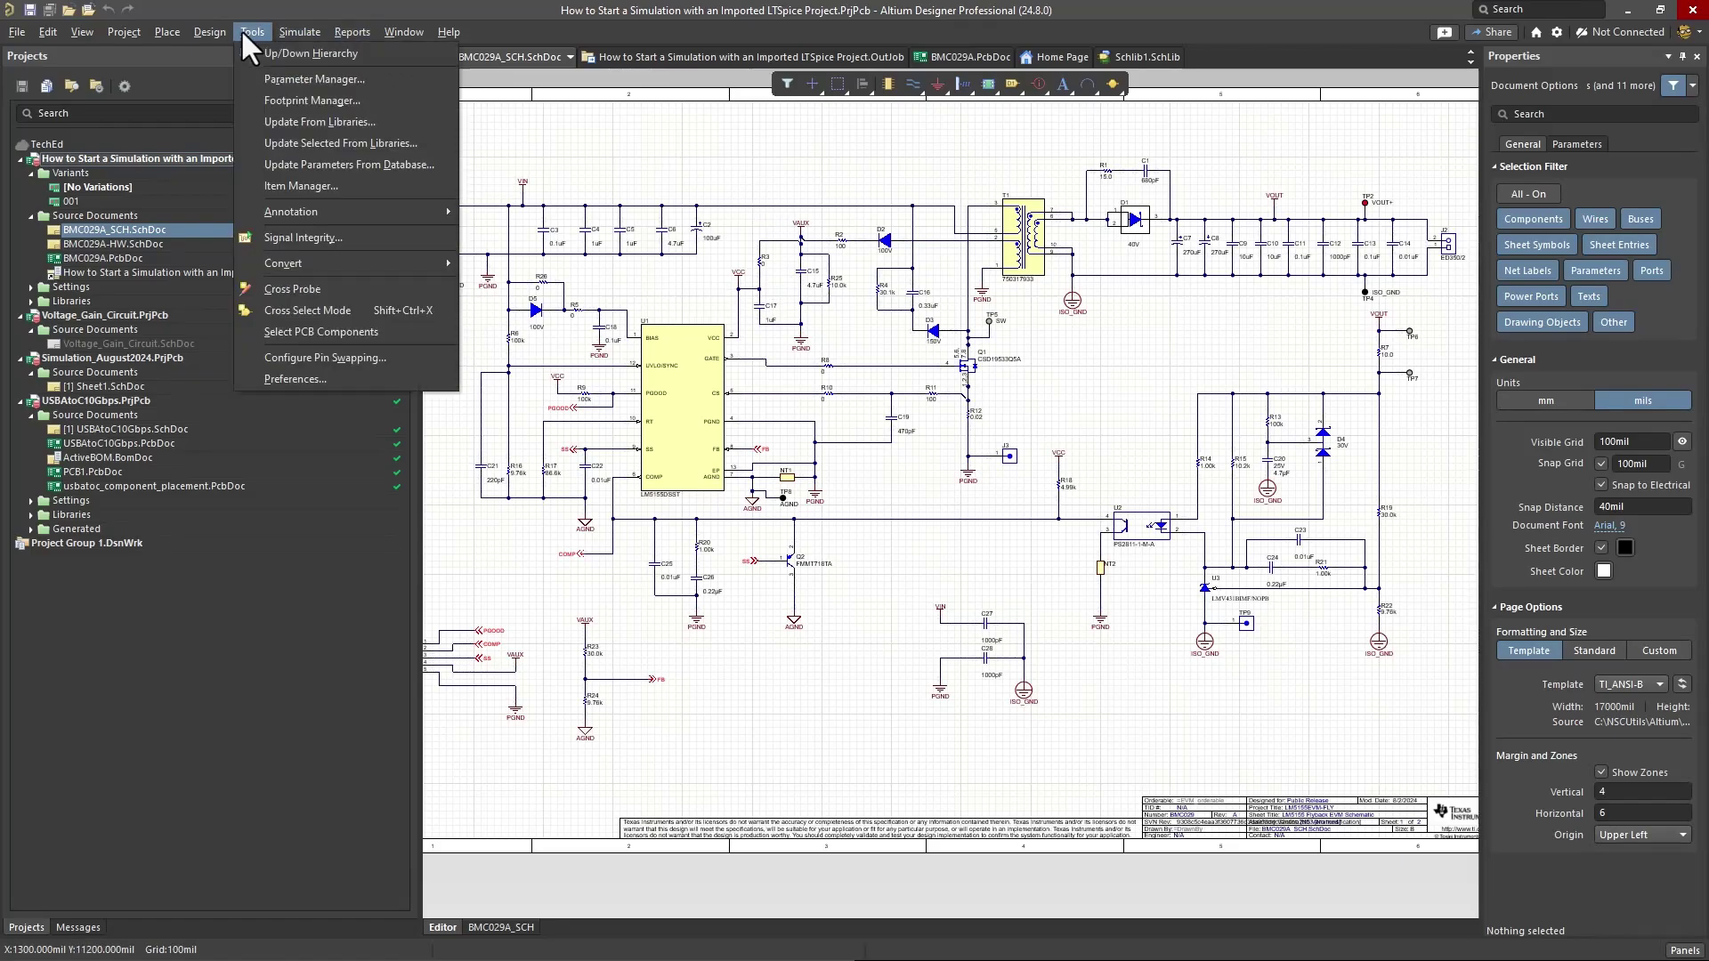
click(324, 232)
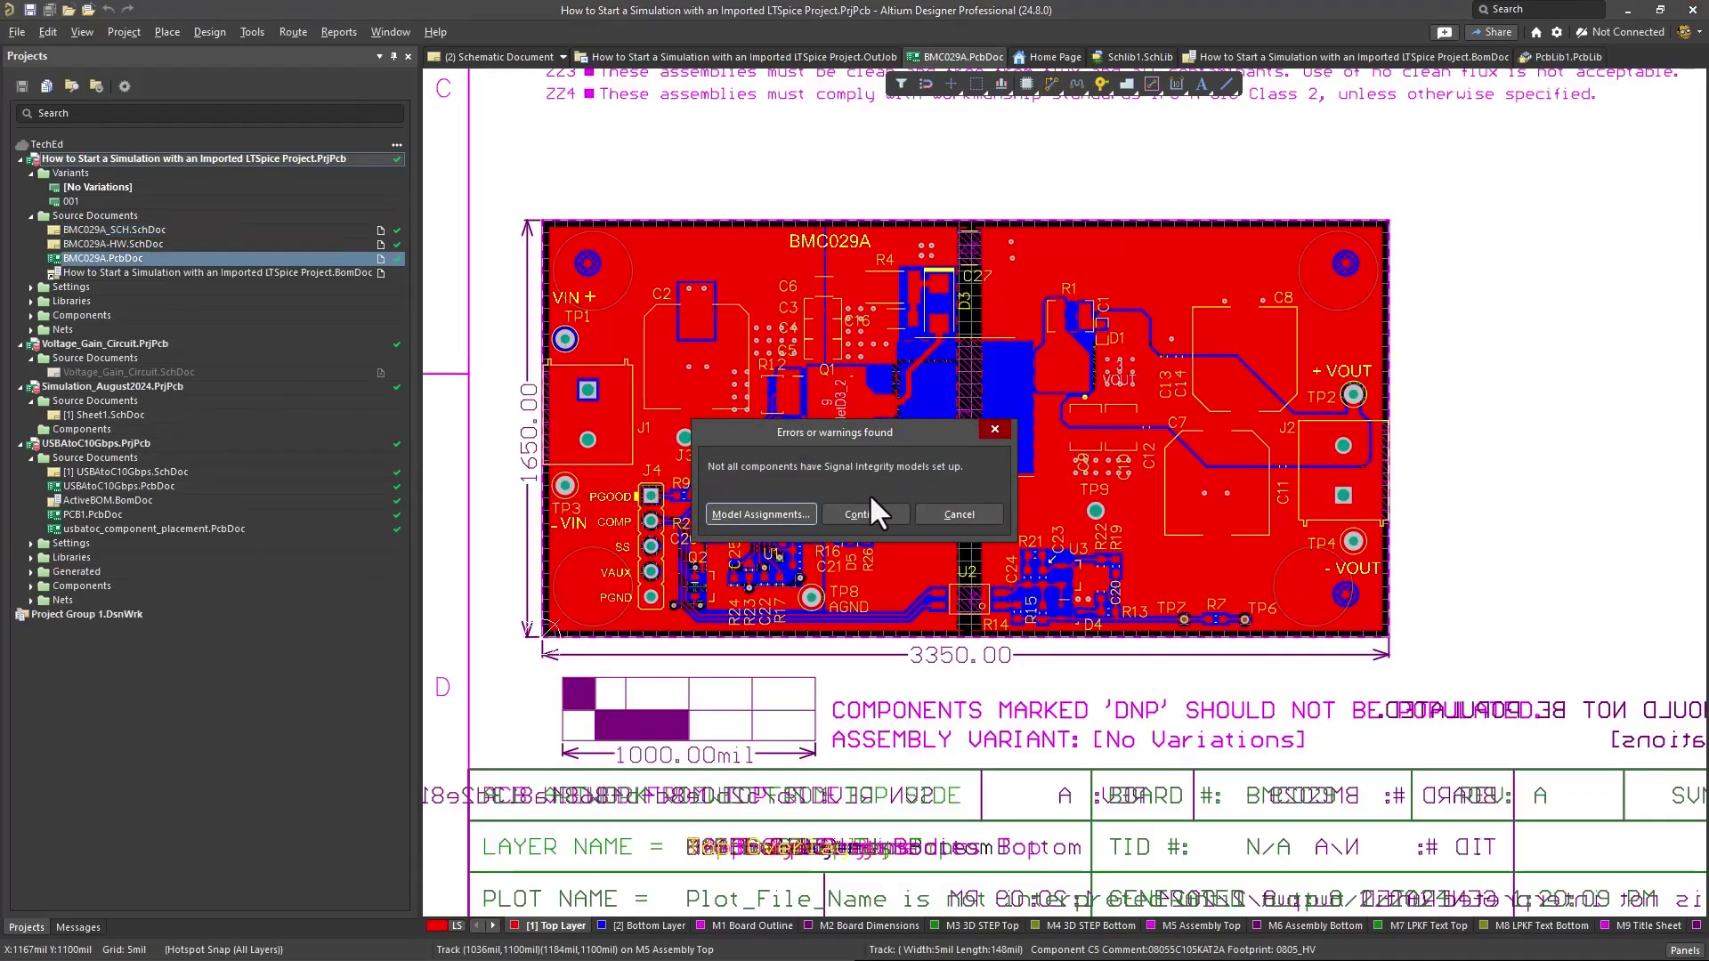
click(761, 515)
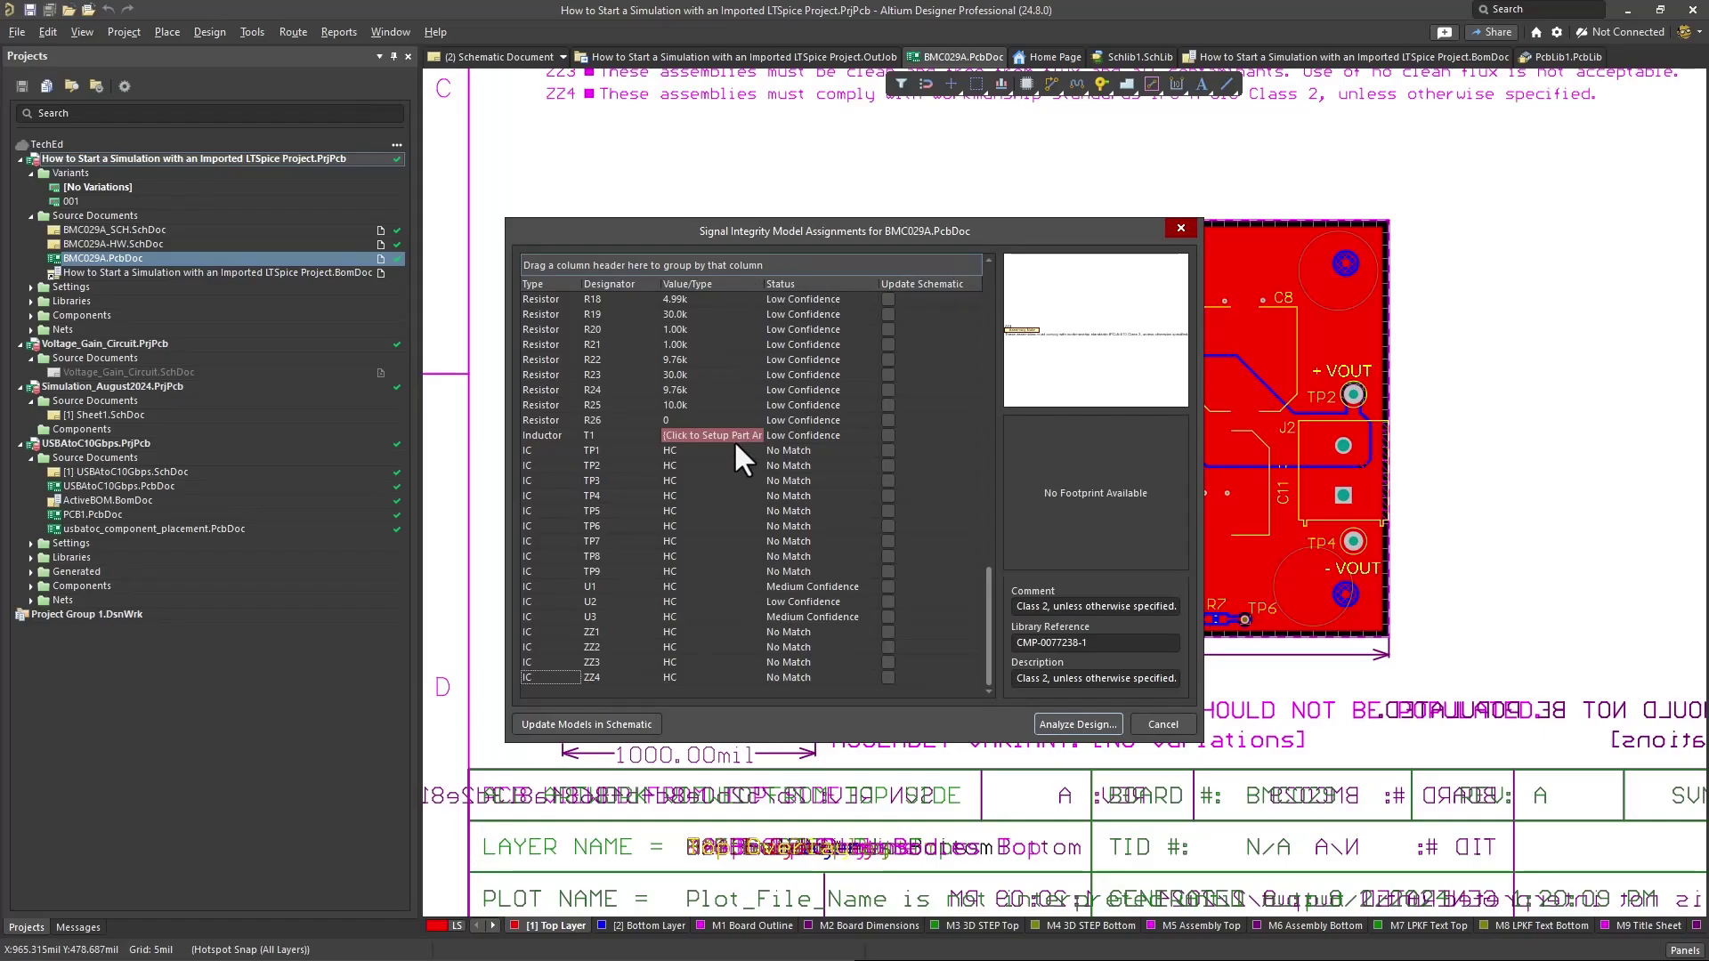
click(659, 438)
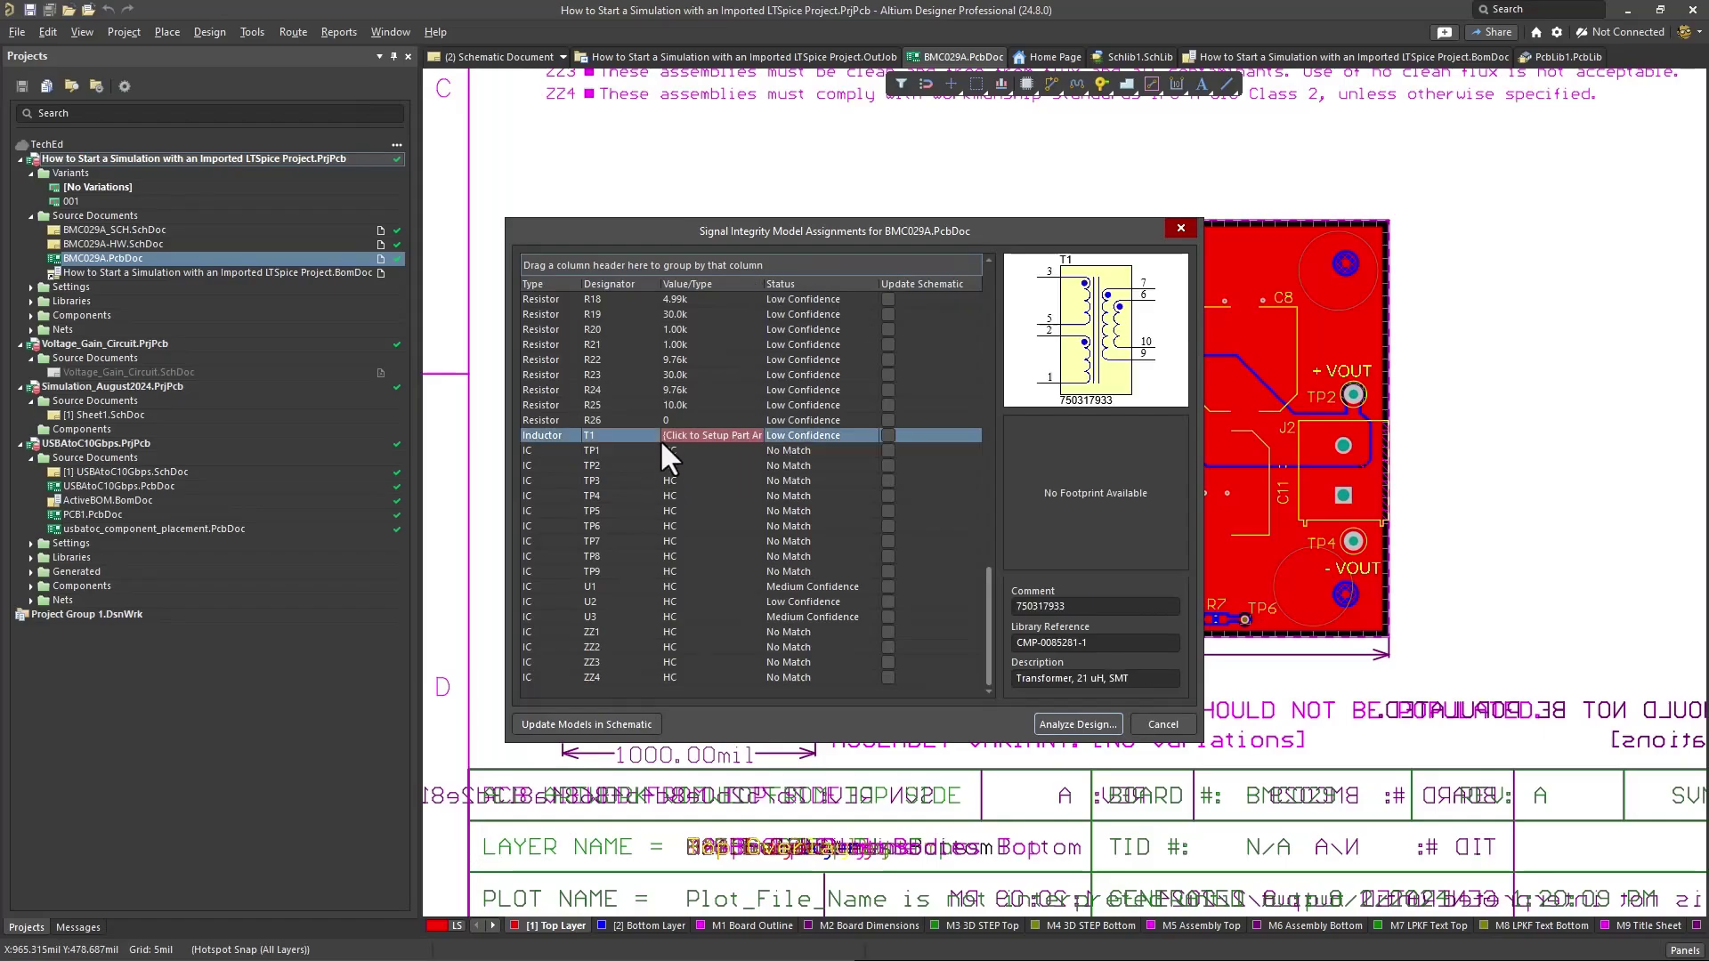
click(762, 480)
scroll(924, 545, up, 15)
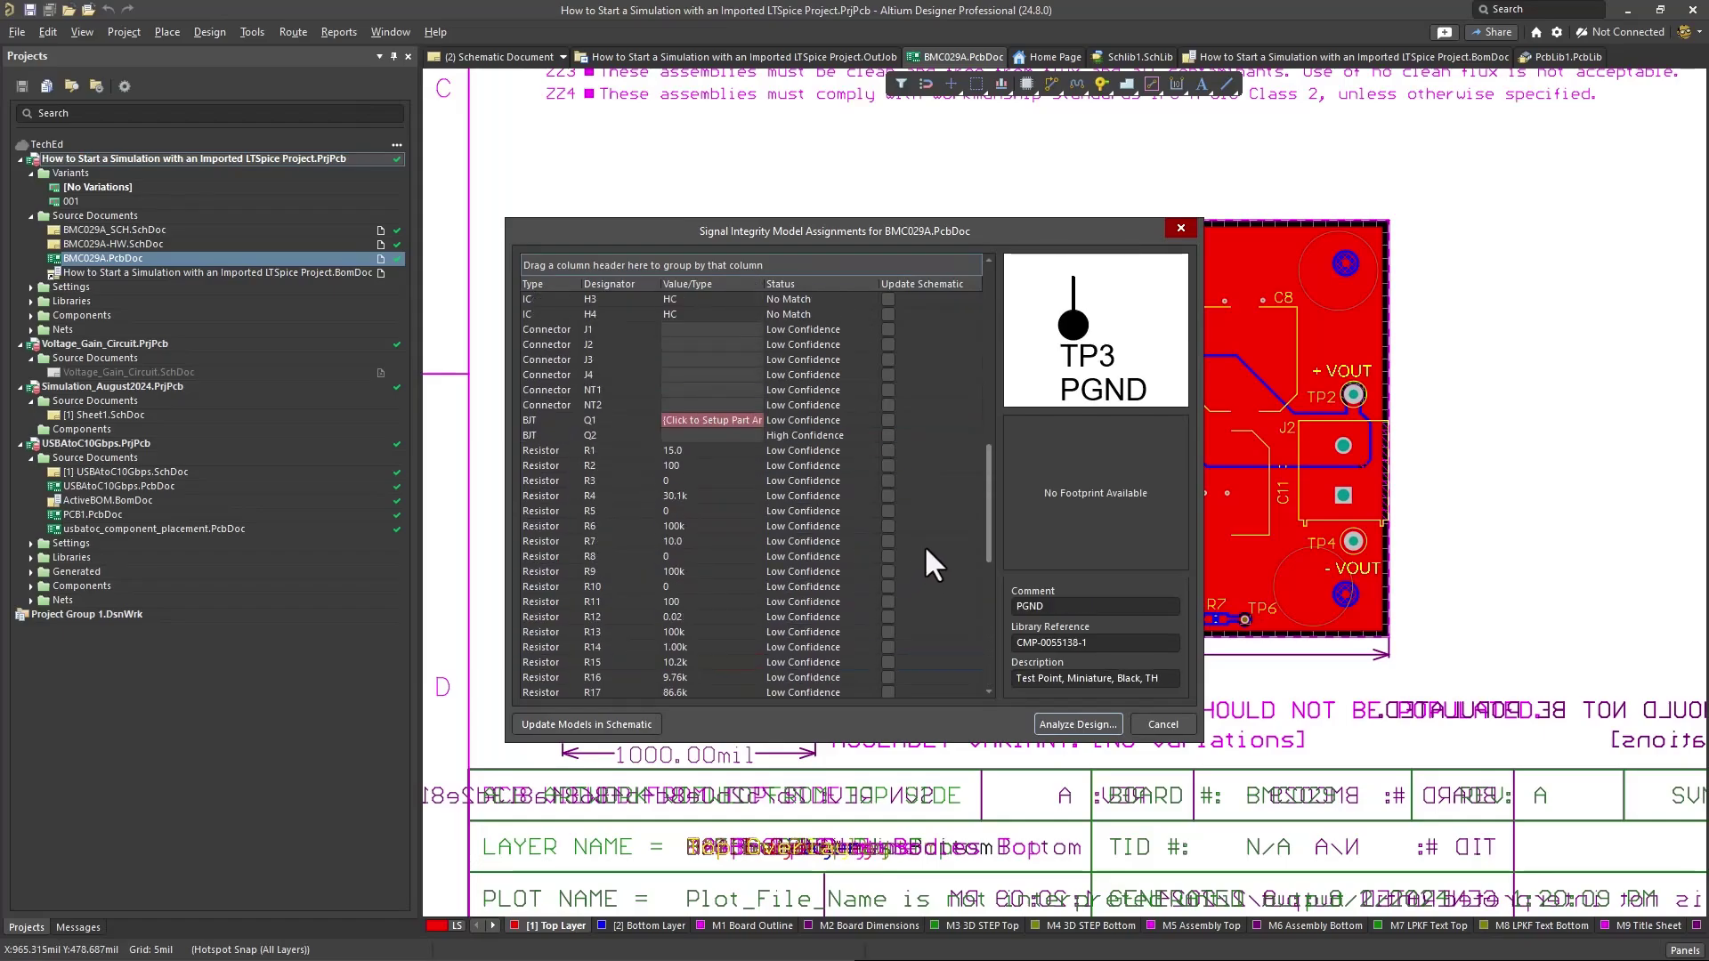
click(1071, 725)
click(922, 618)
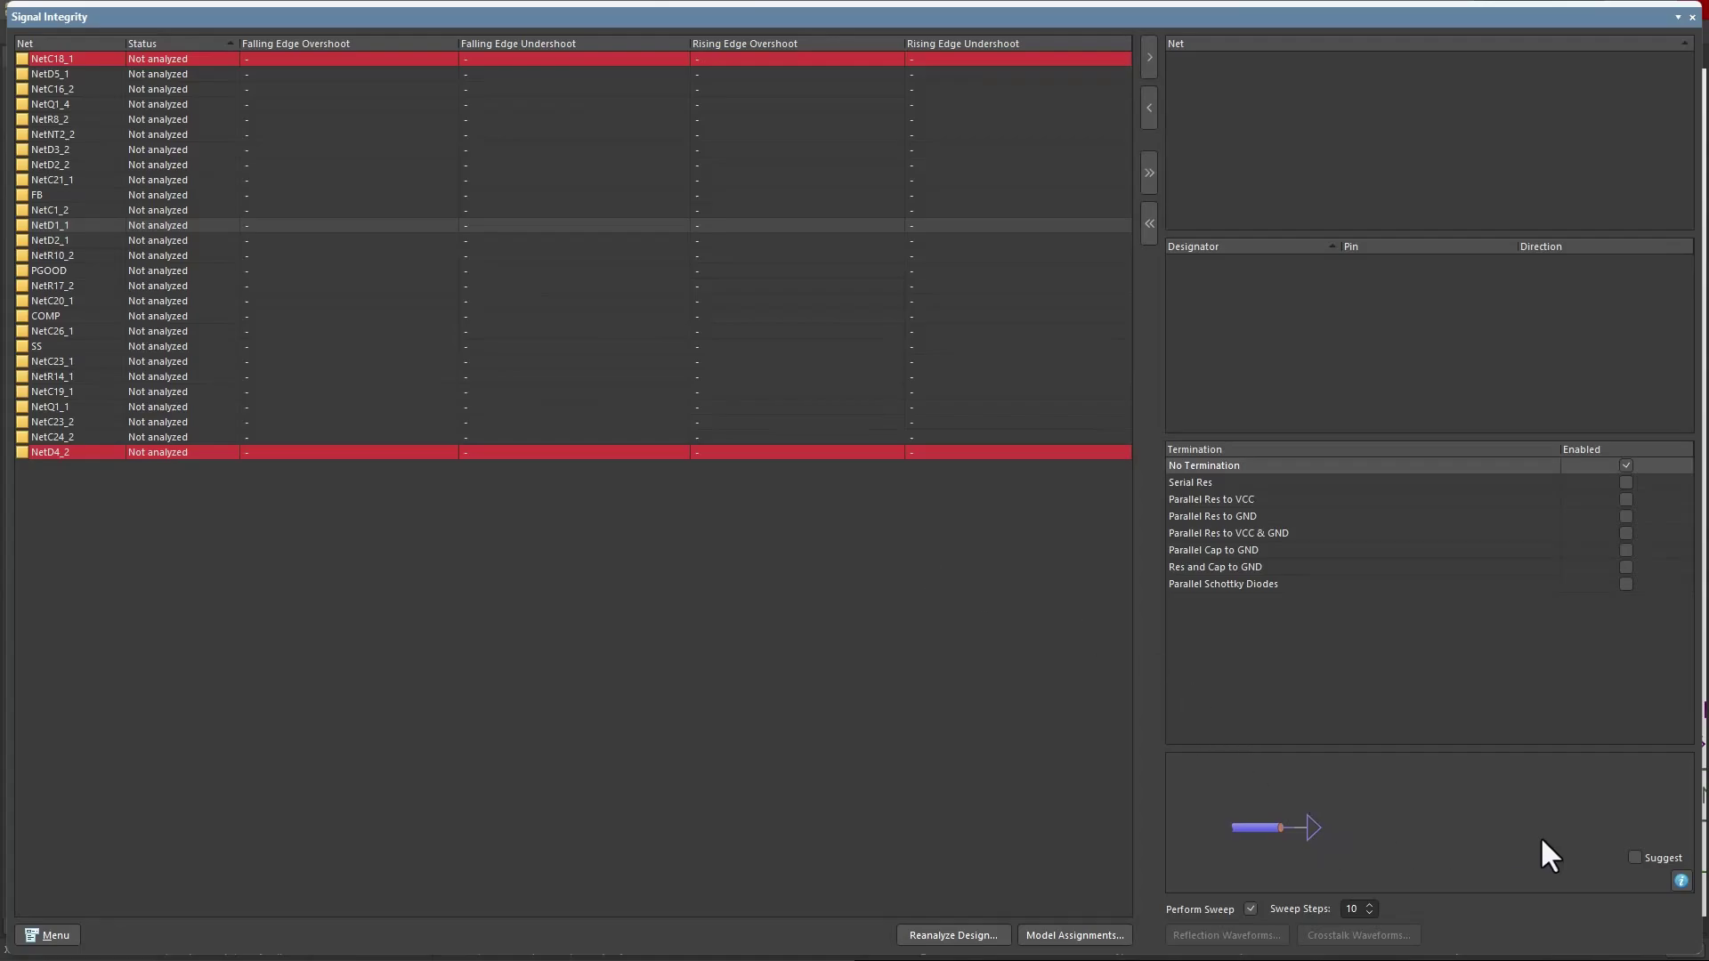
- Preview the Serial Res and Parallel Res to VCC terminations, then close the Signal Integrity panel
click(1203, 480)
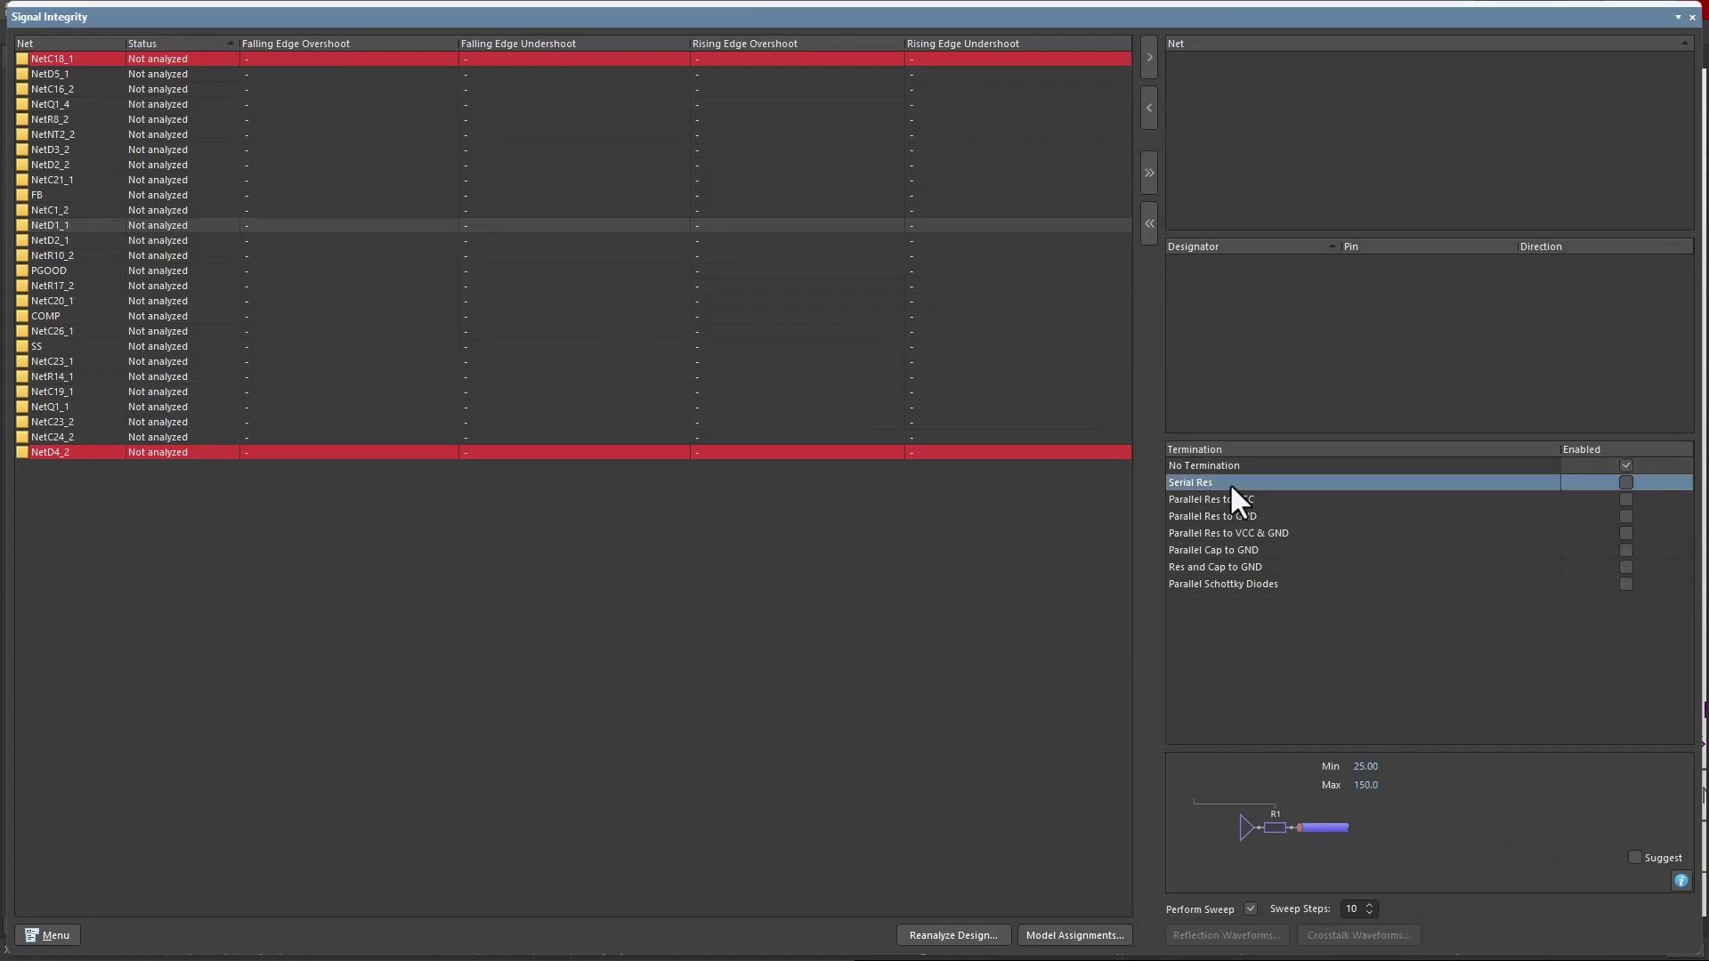
click(1210, 500)
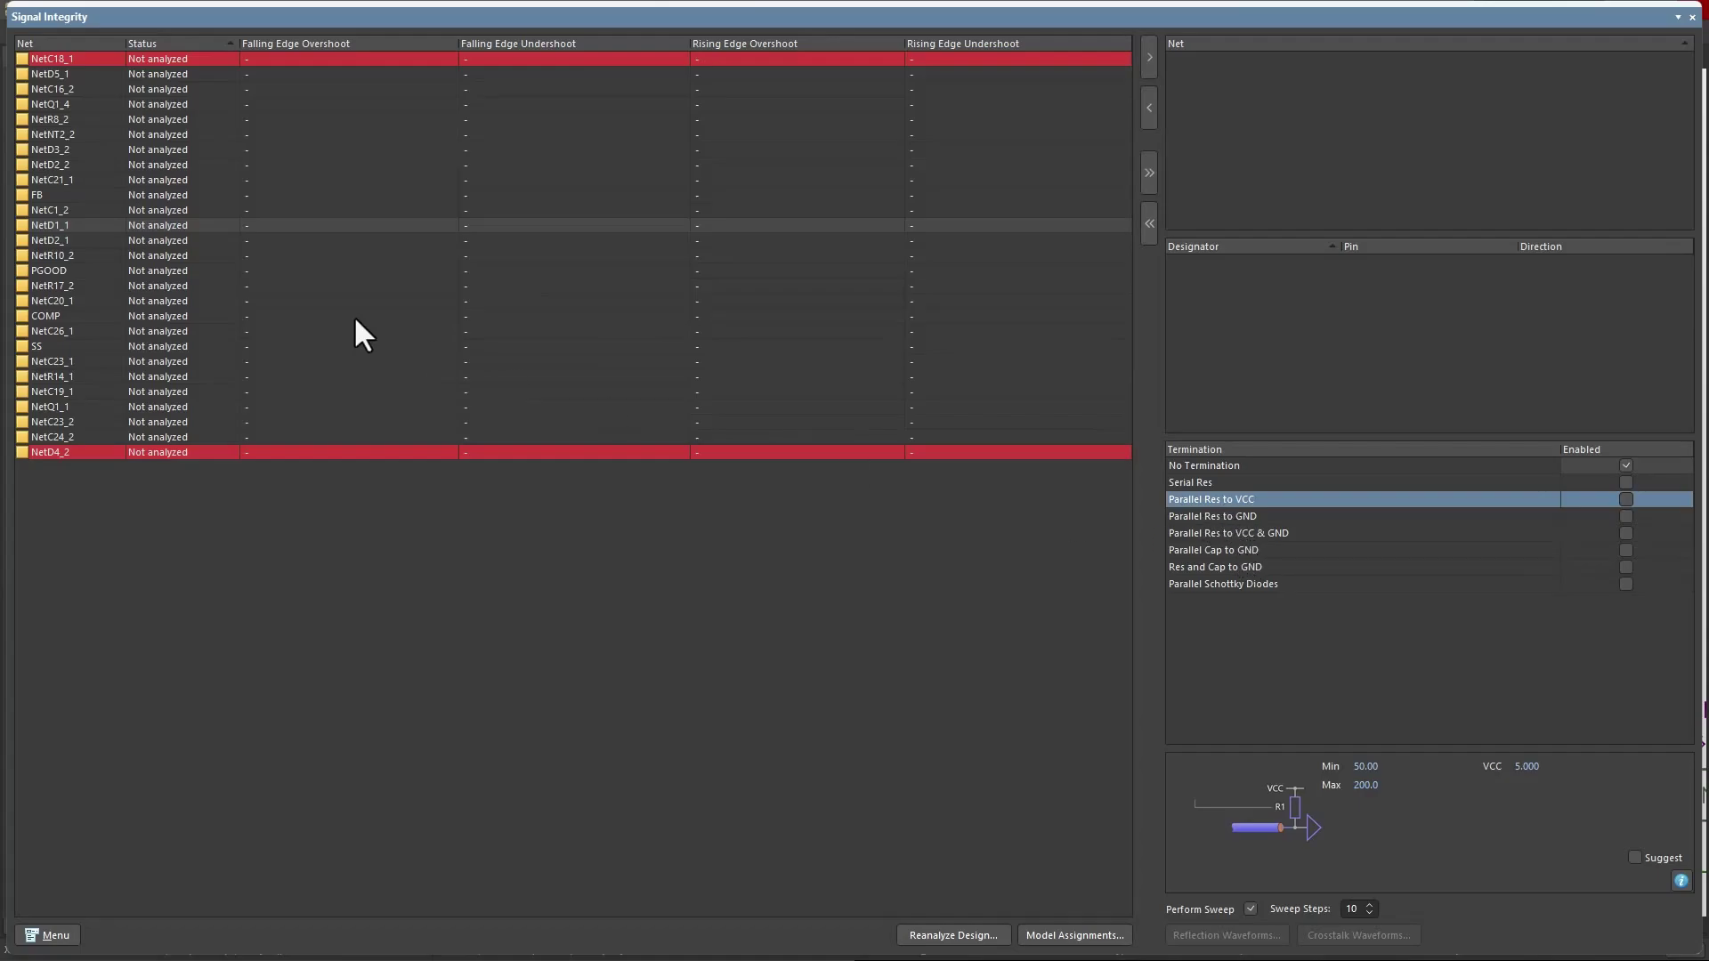
click(1692, 18)
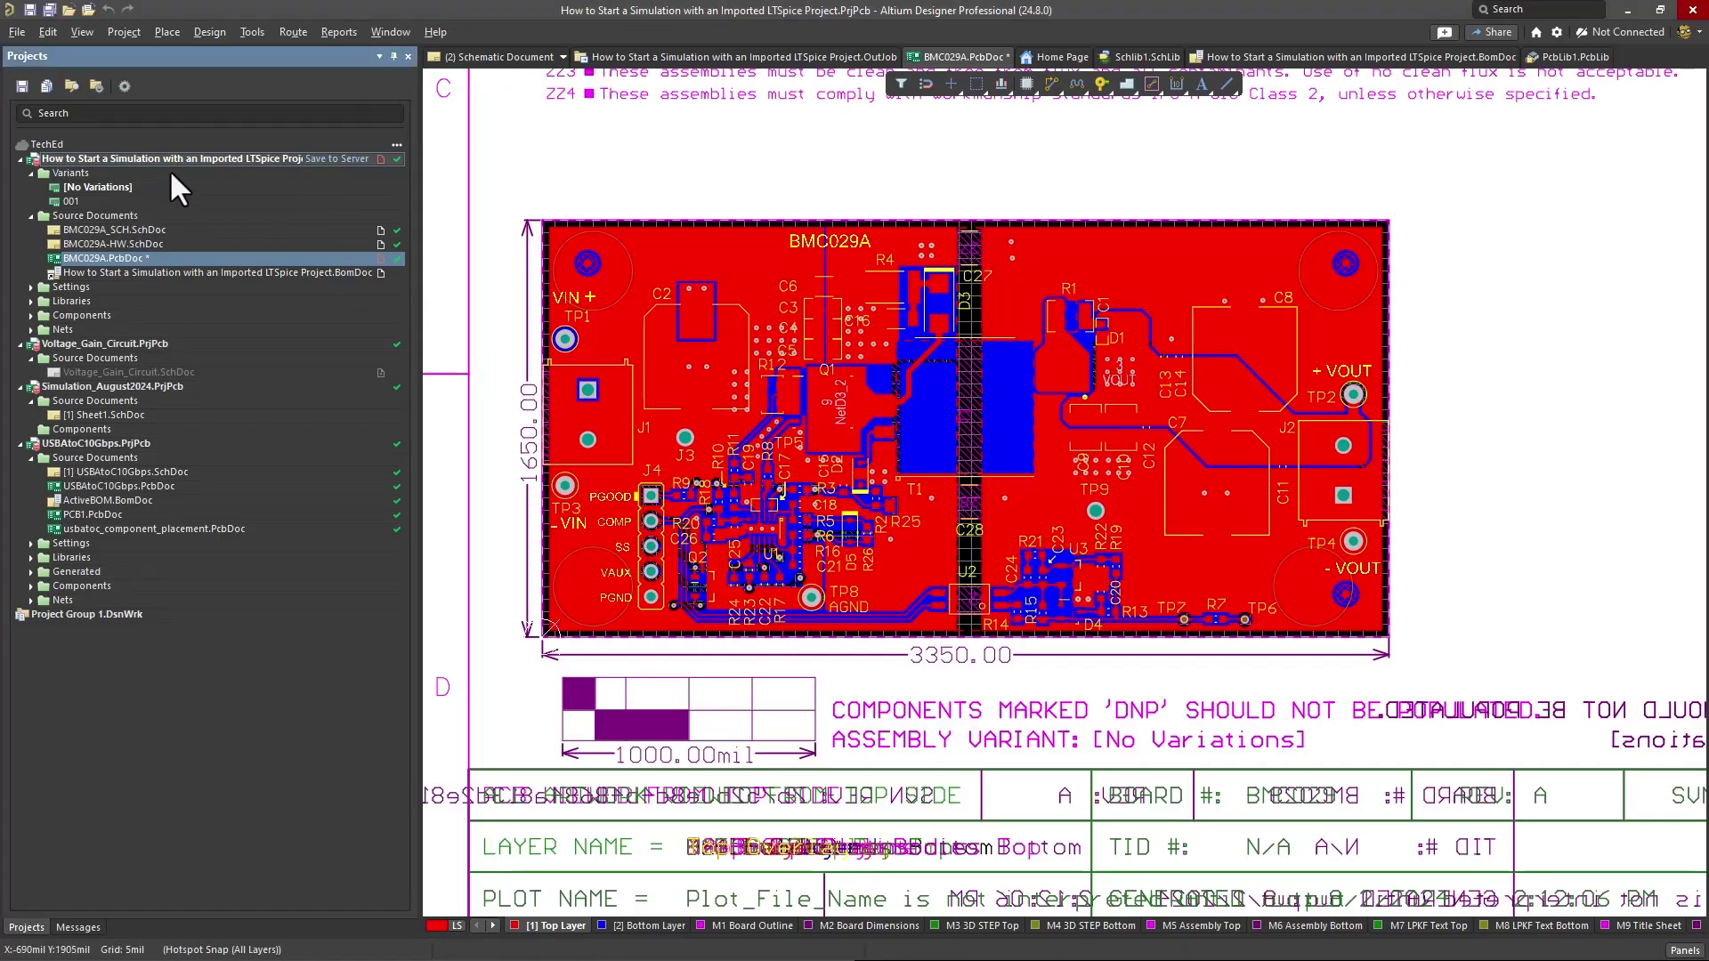
- Check the project's Variants dialog, close it unchanged, and start Save to Server
right_click(196, 157)
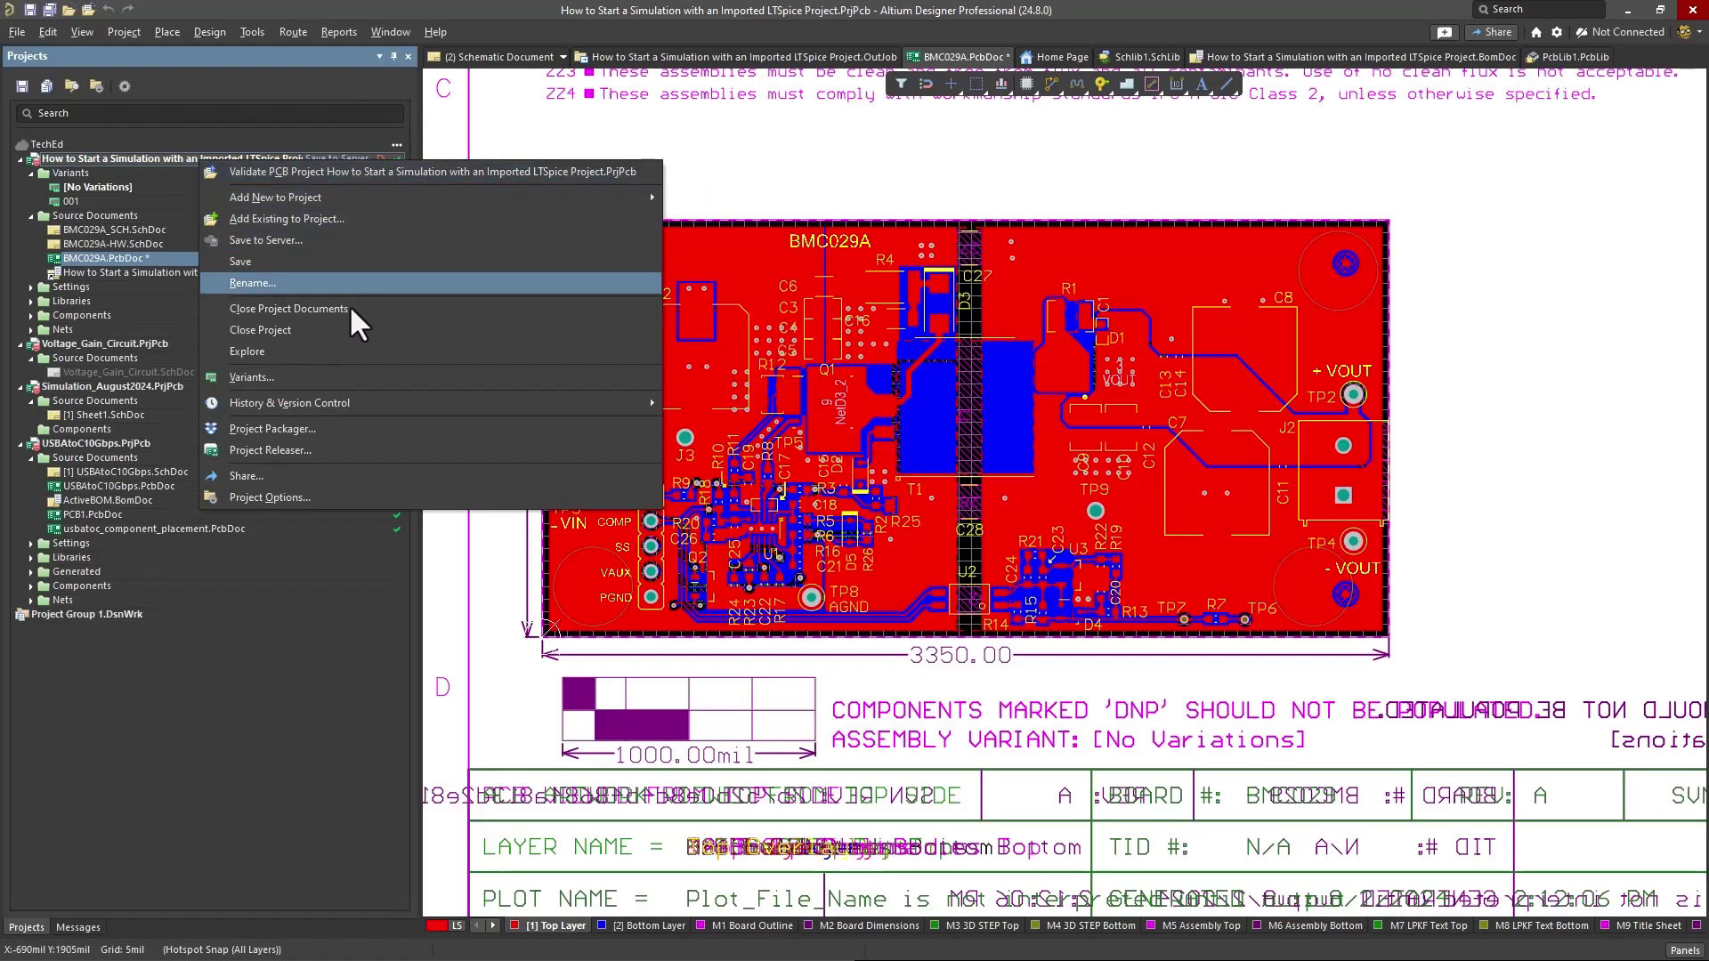
click(360, 377)
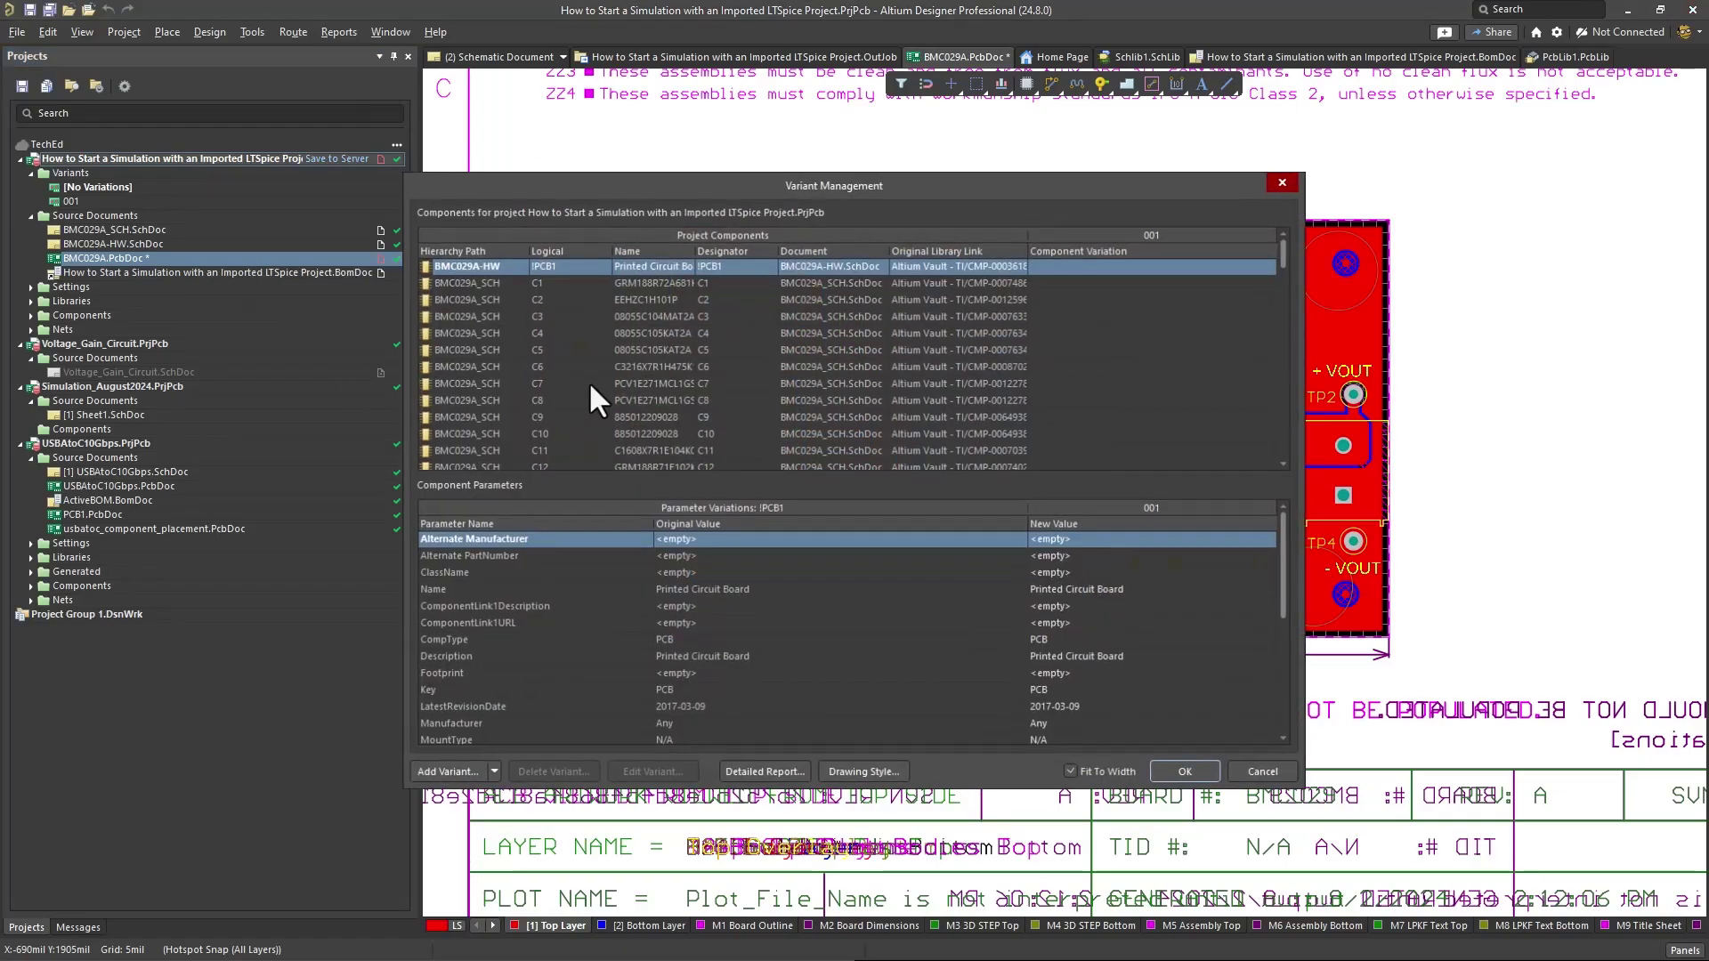
click(1284, 181)
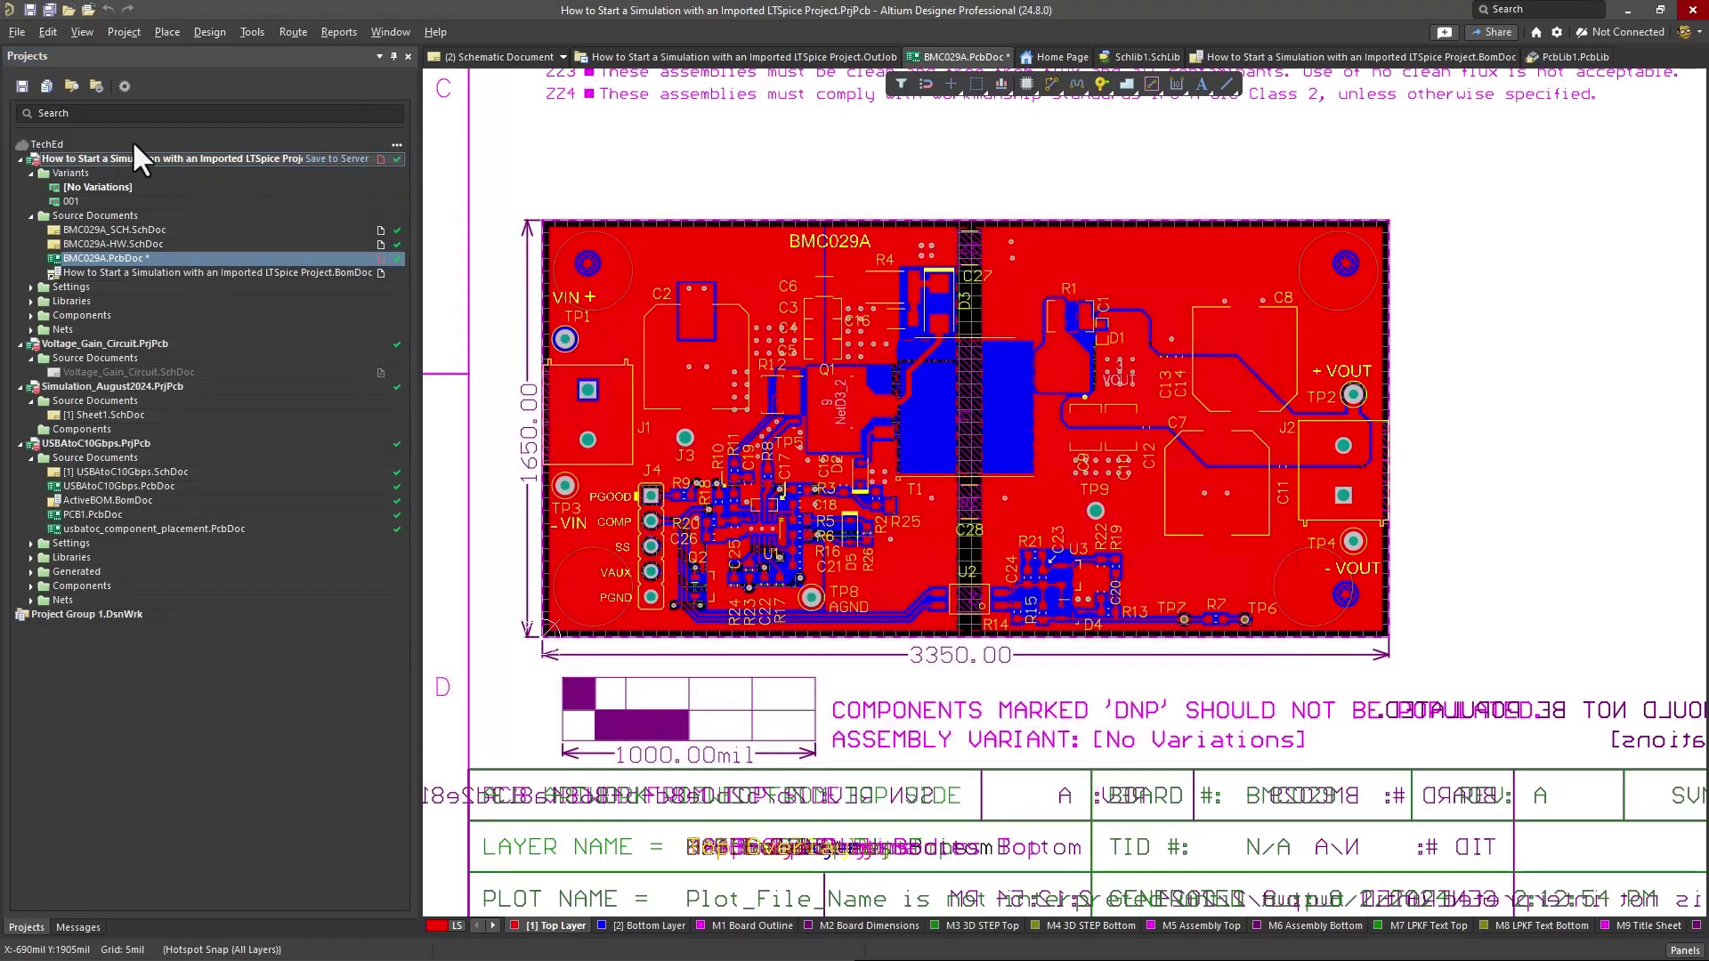
click(335, 159)
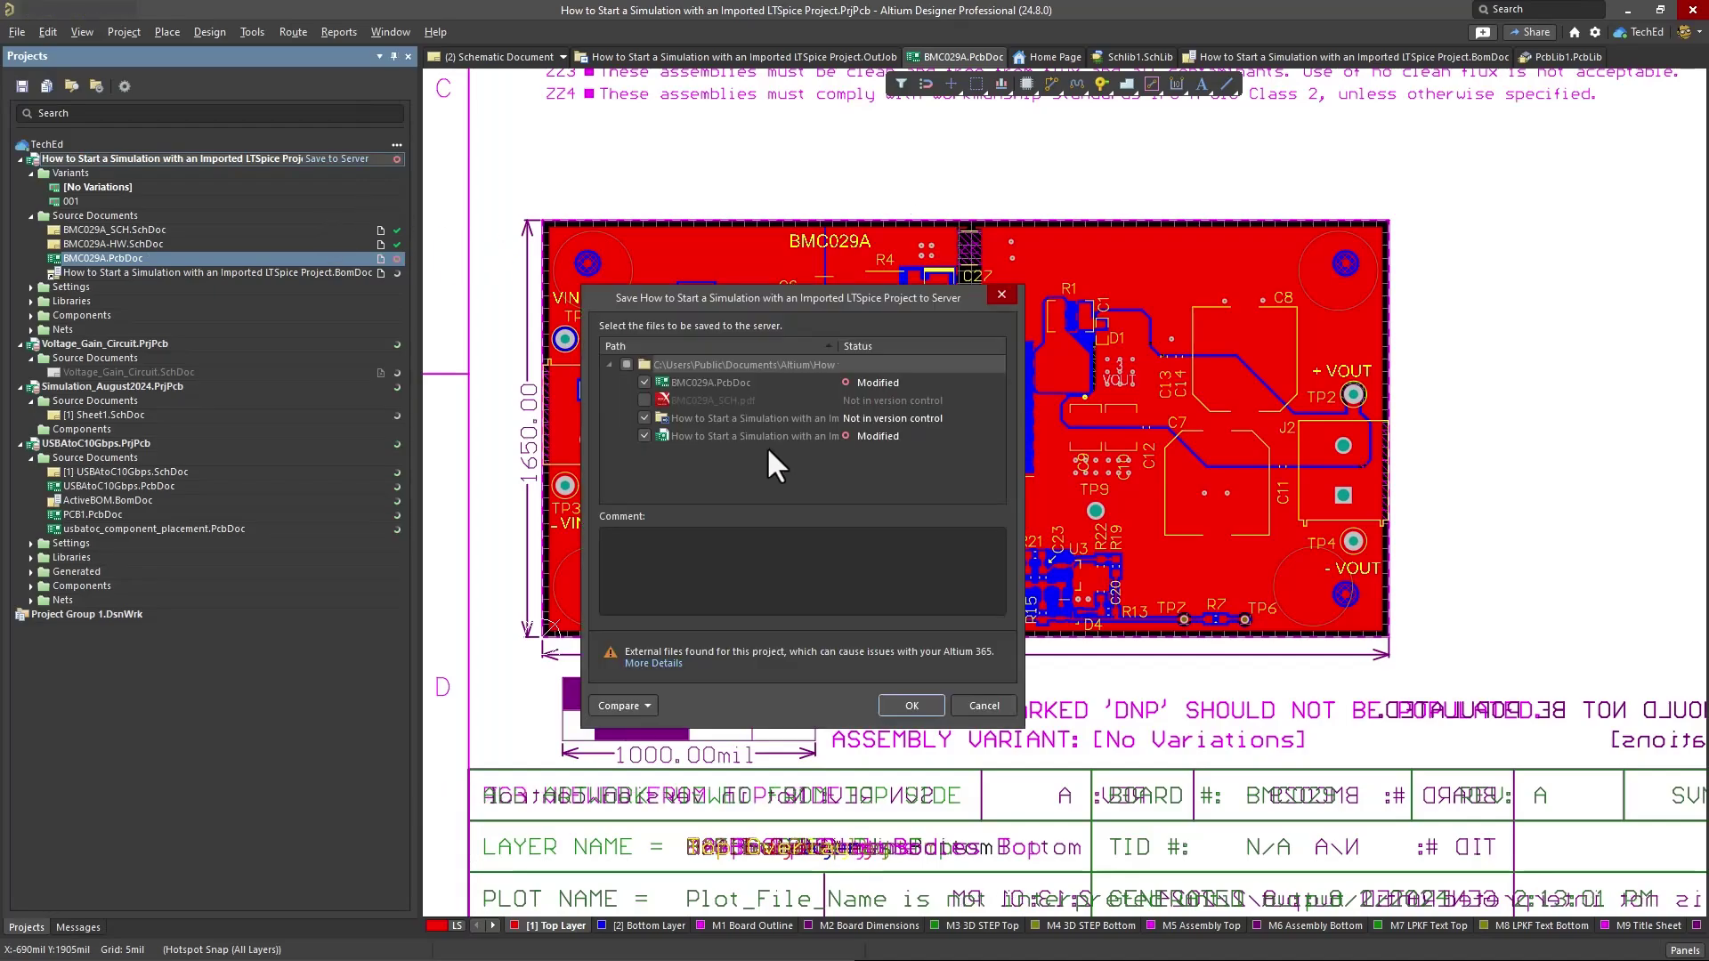
- Move the Save to Server dialog, review the Compare PCB and BOM options, then cancel without committing
drag(788, 302, 794, 252)
click(873, 515)
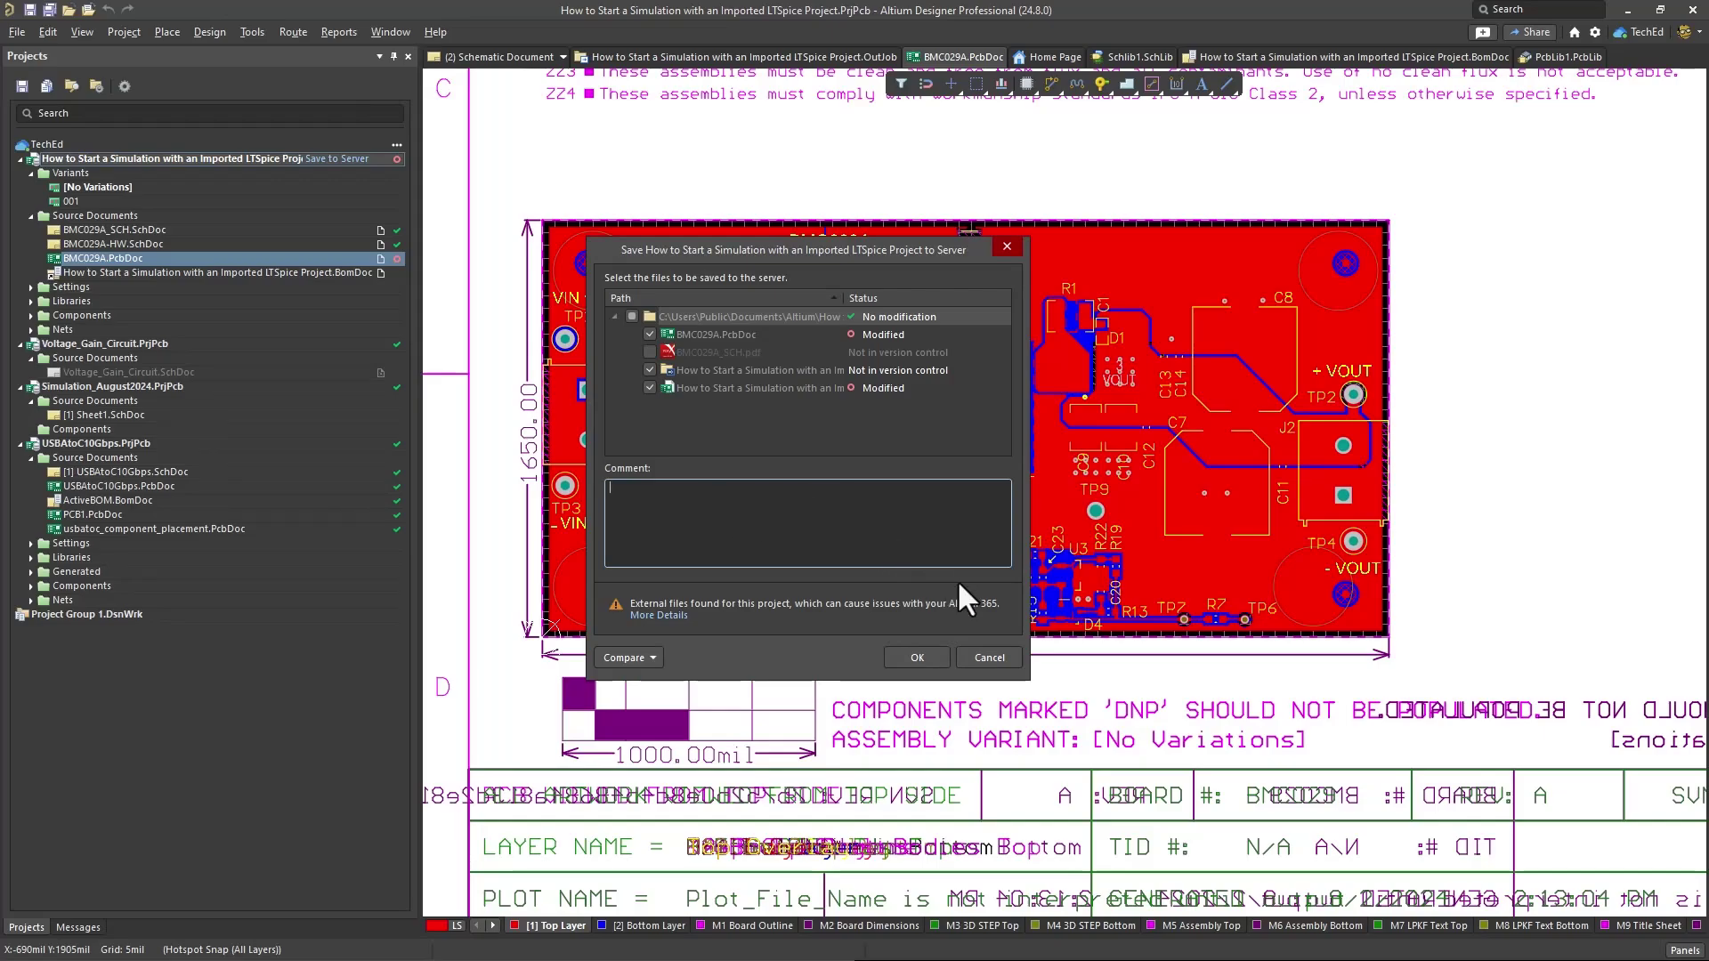
click(643, 660)
mouse_move(589, 681)
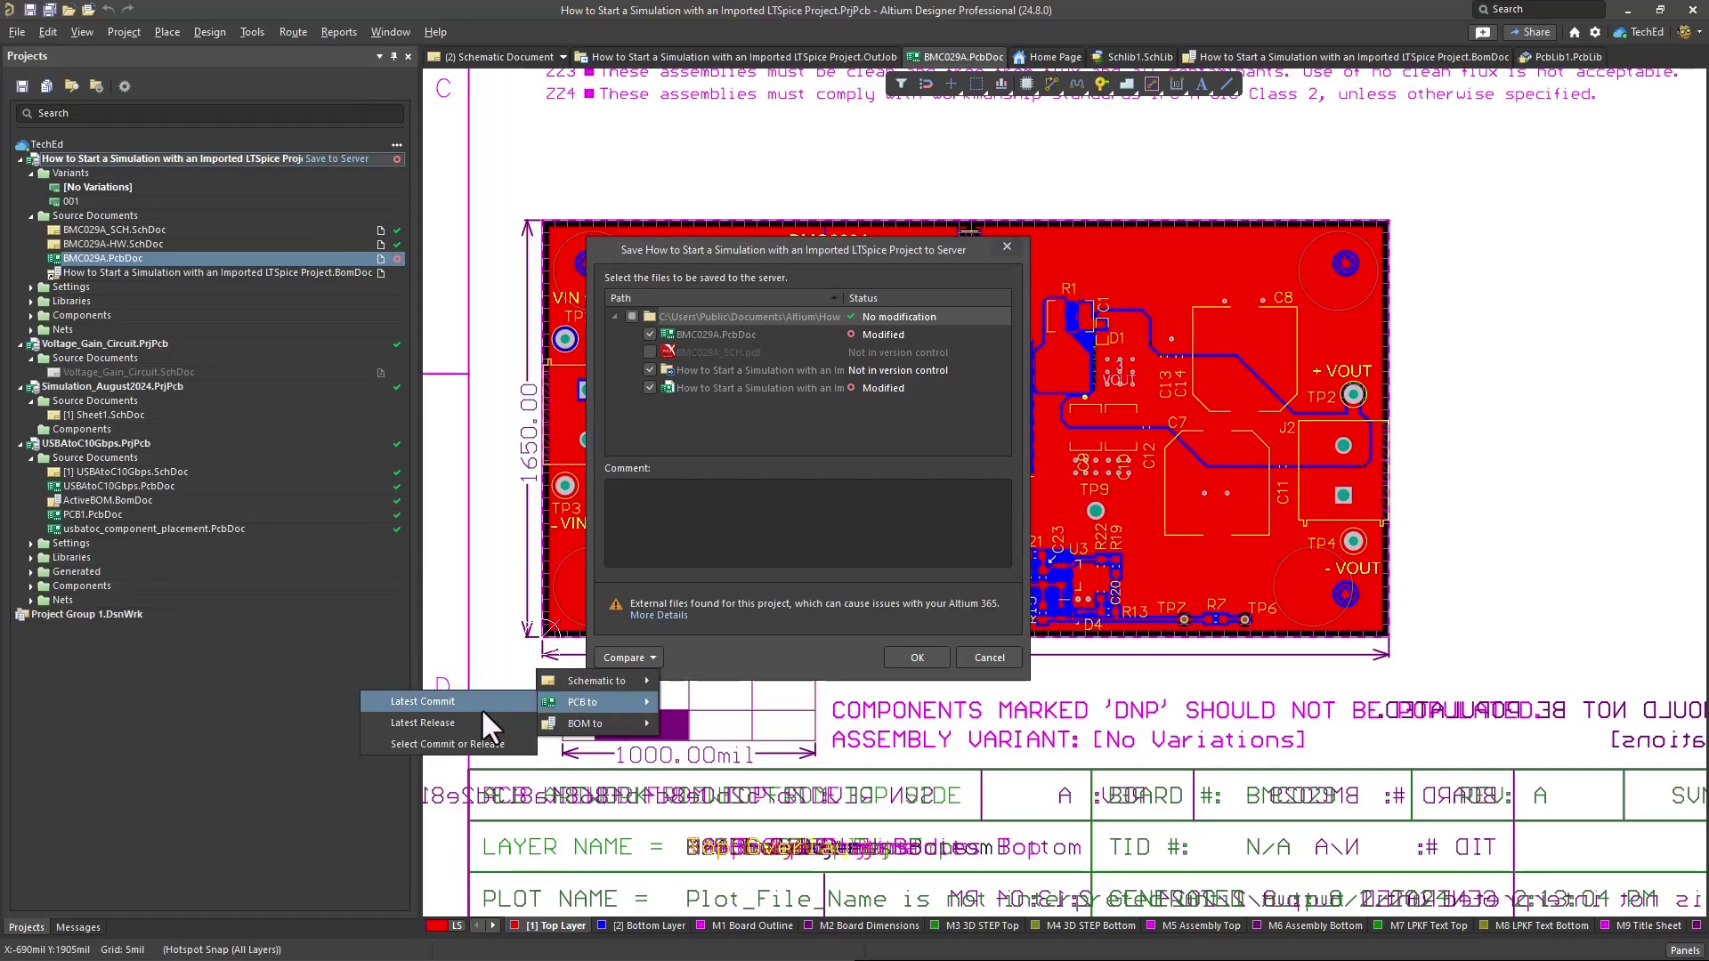
mouse_move(575, 728)
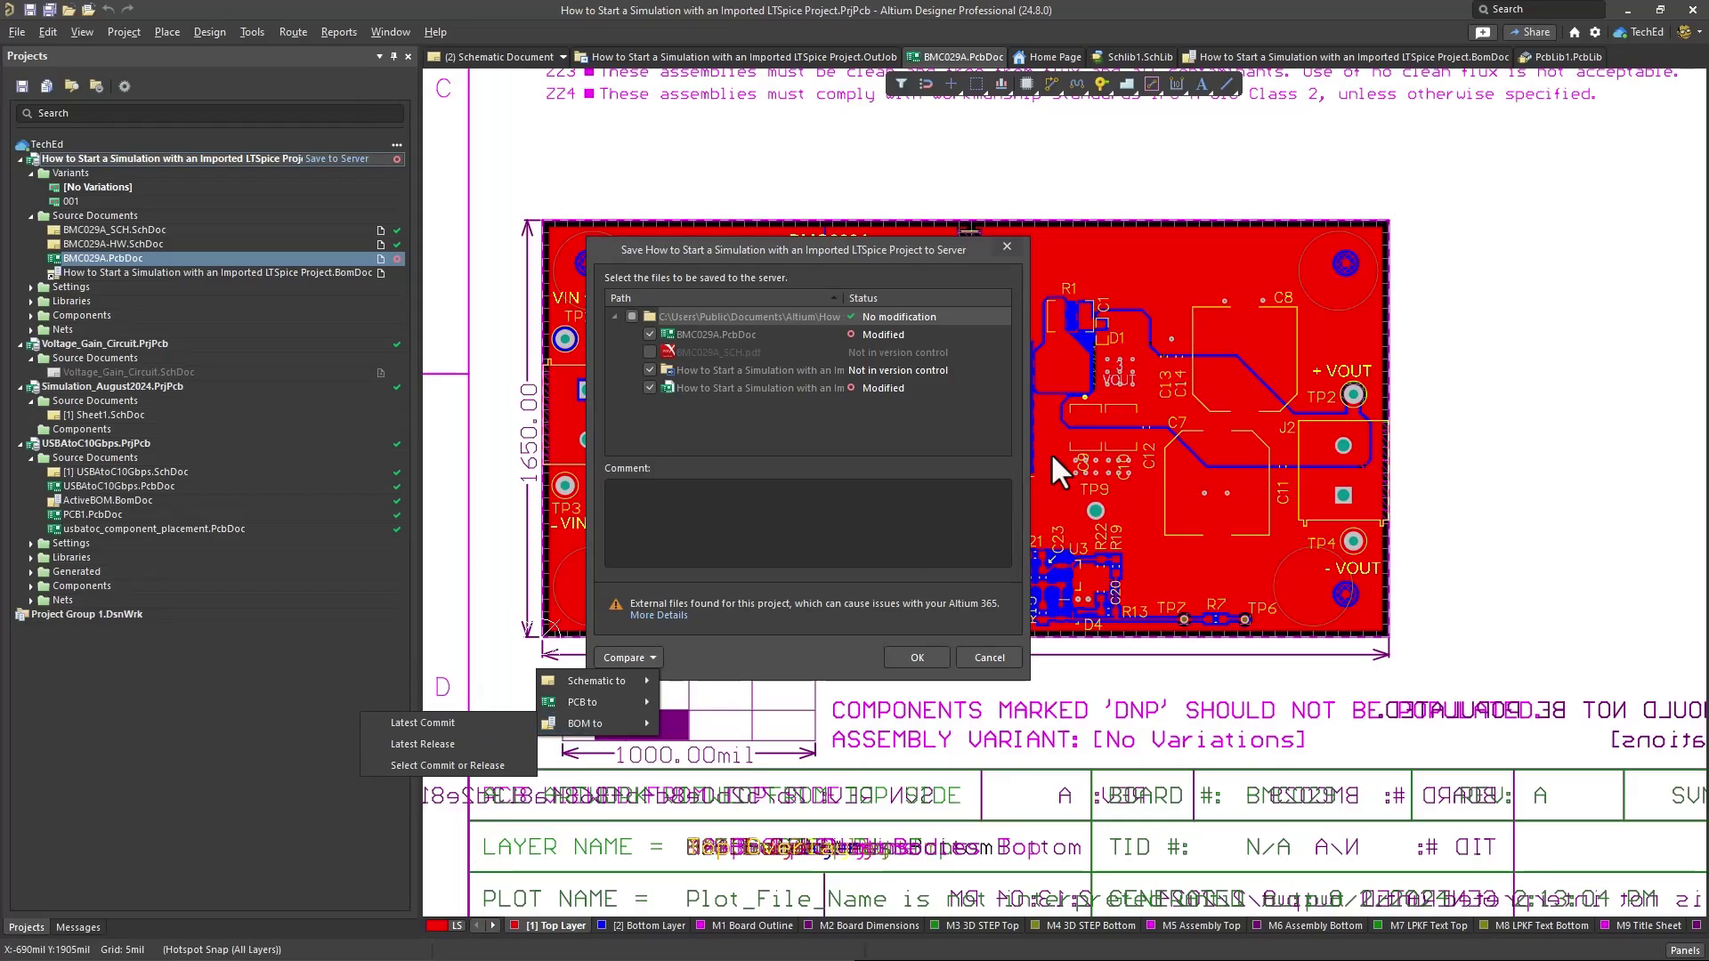
click(988, 658)
click(988, 658)
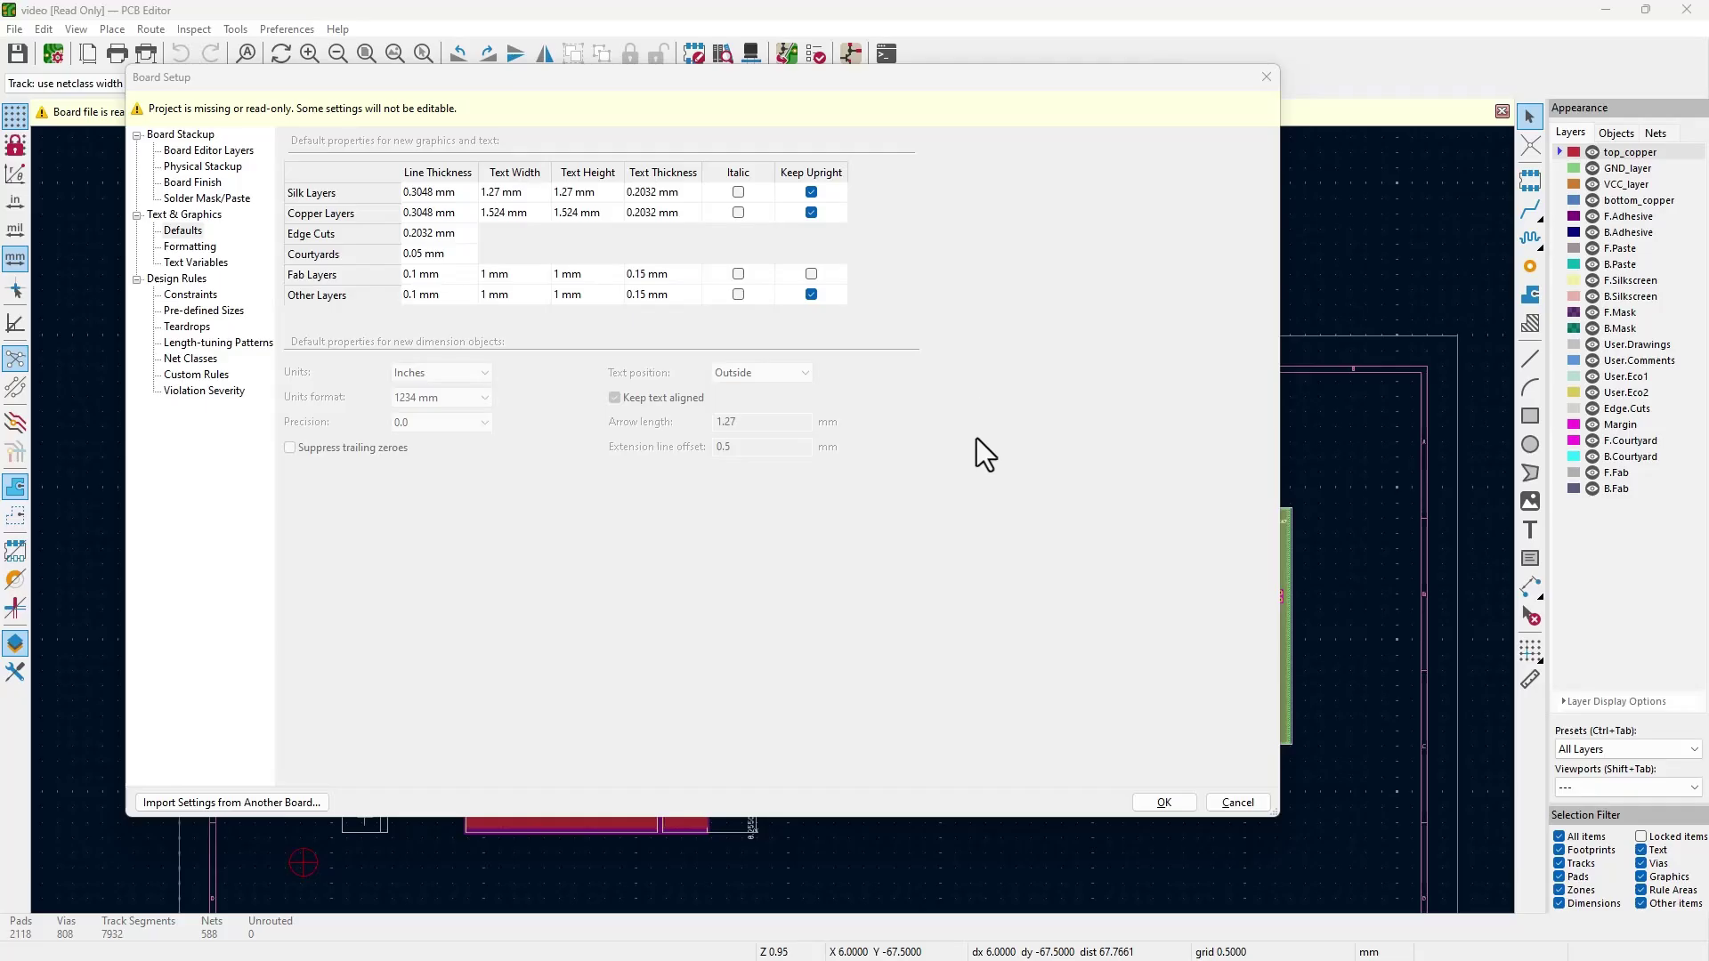
- Move Board Setup aside and browse its board layers, stackup, finish, constraints and net classes pages
click(708, 648)
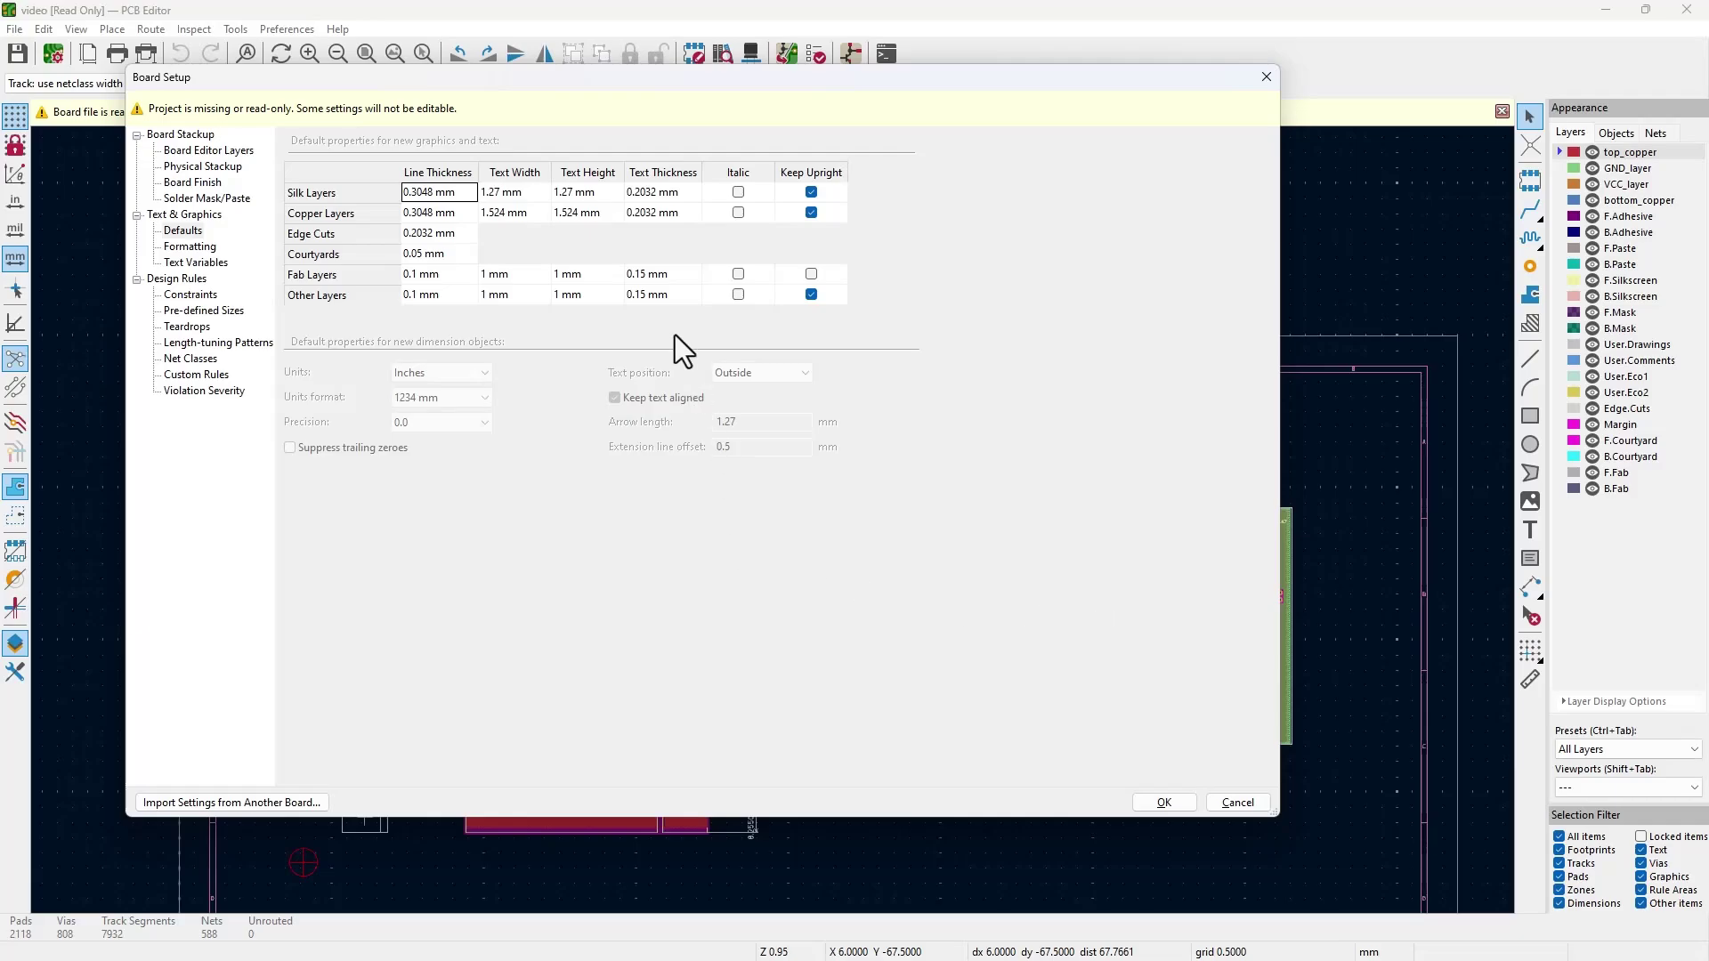
drag(506, 80, 887, 253)
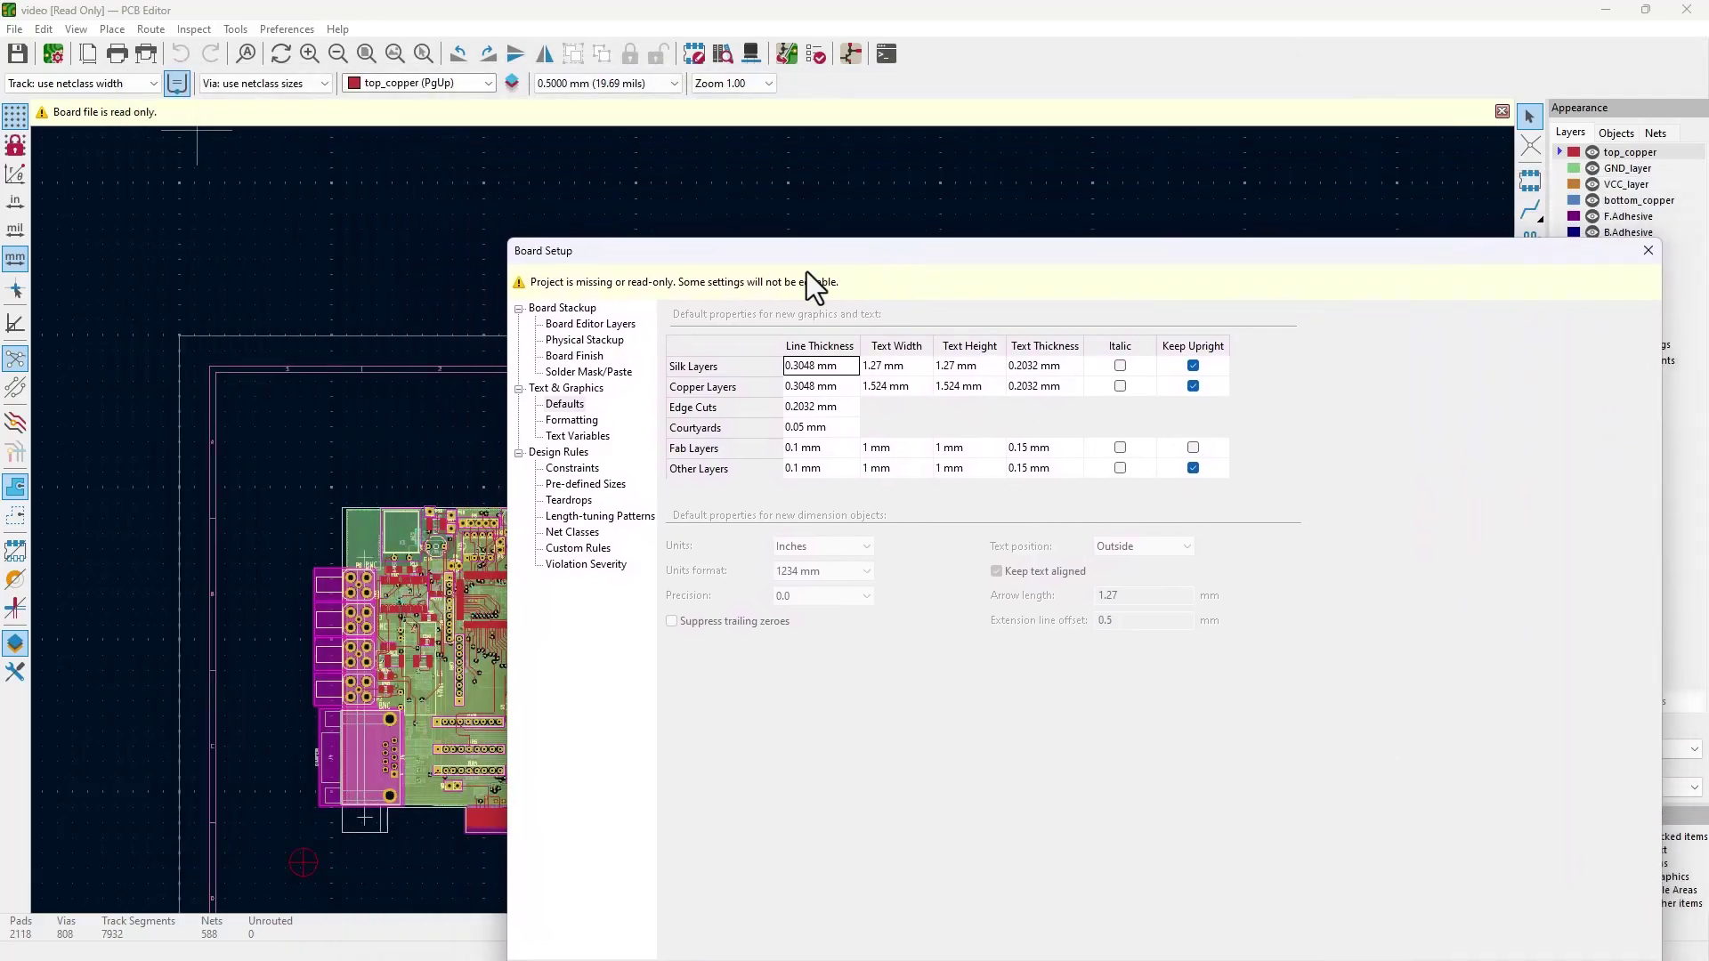
click(588, 325)
click(602, 344)
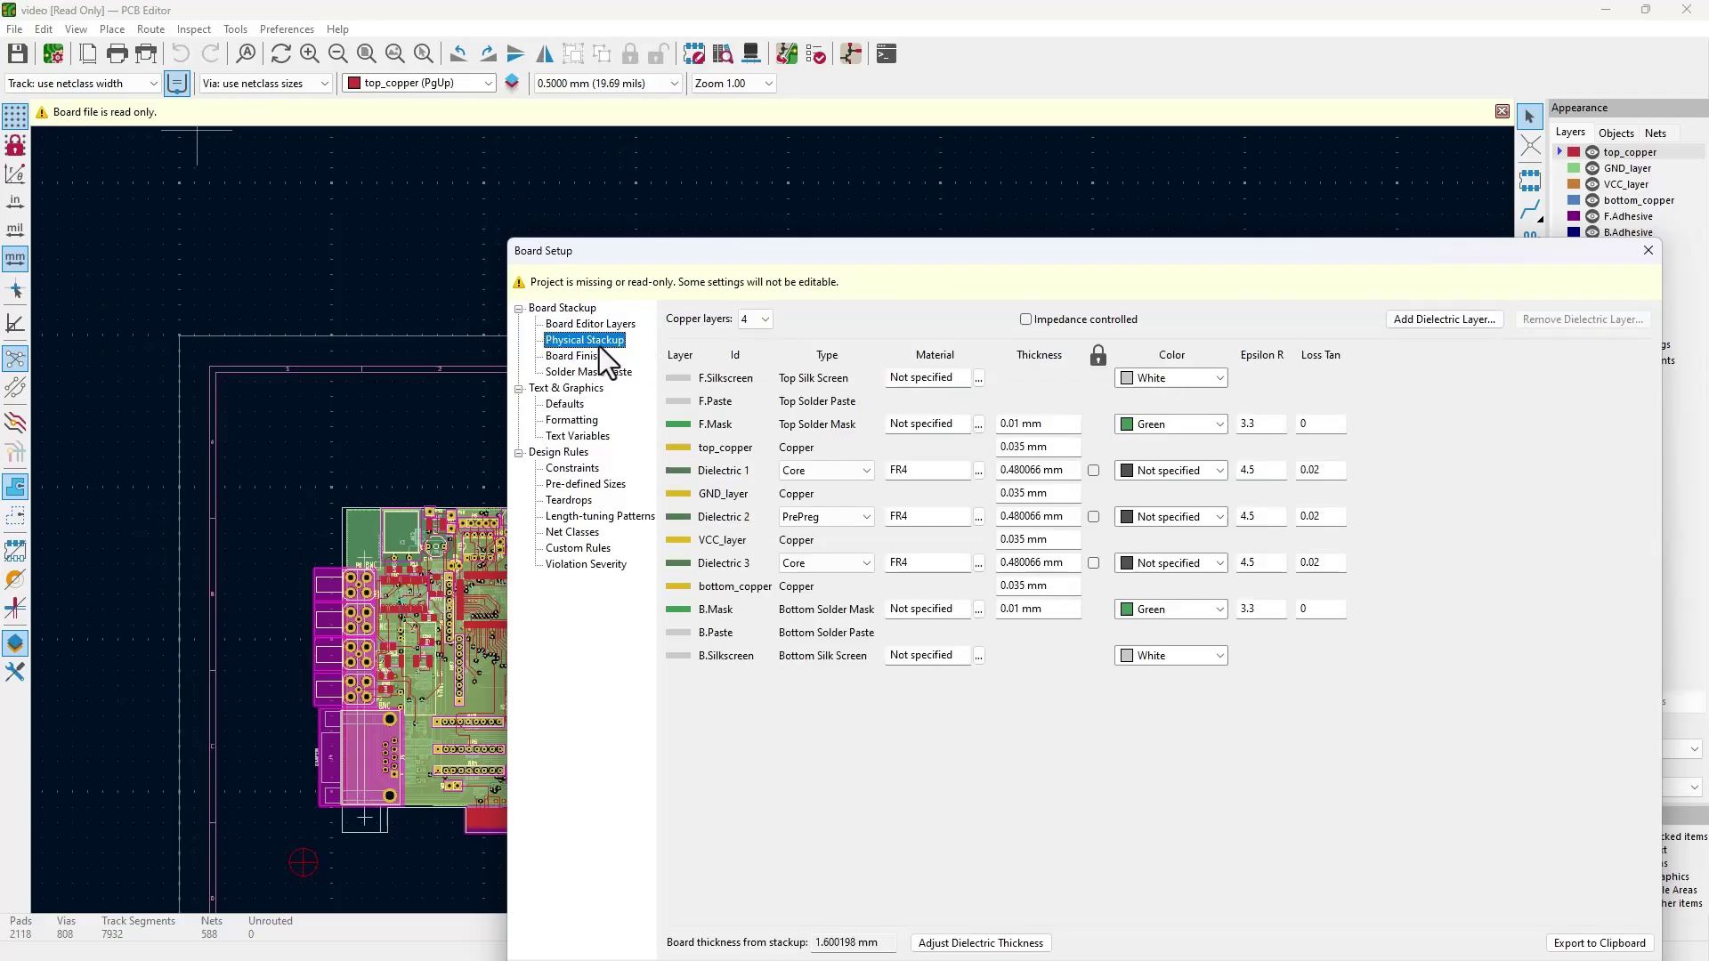
click(585, 357)
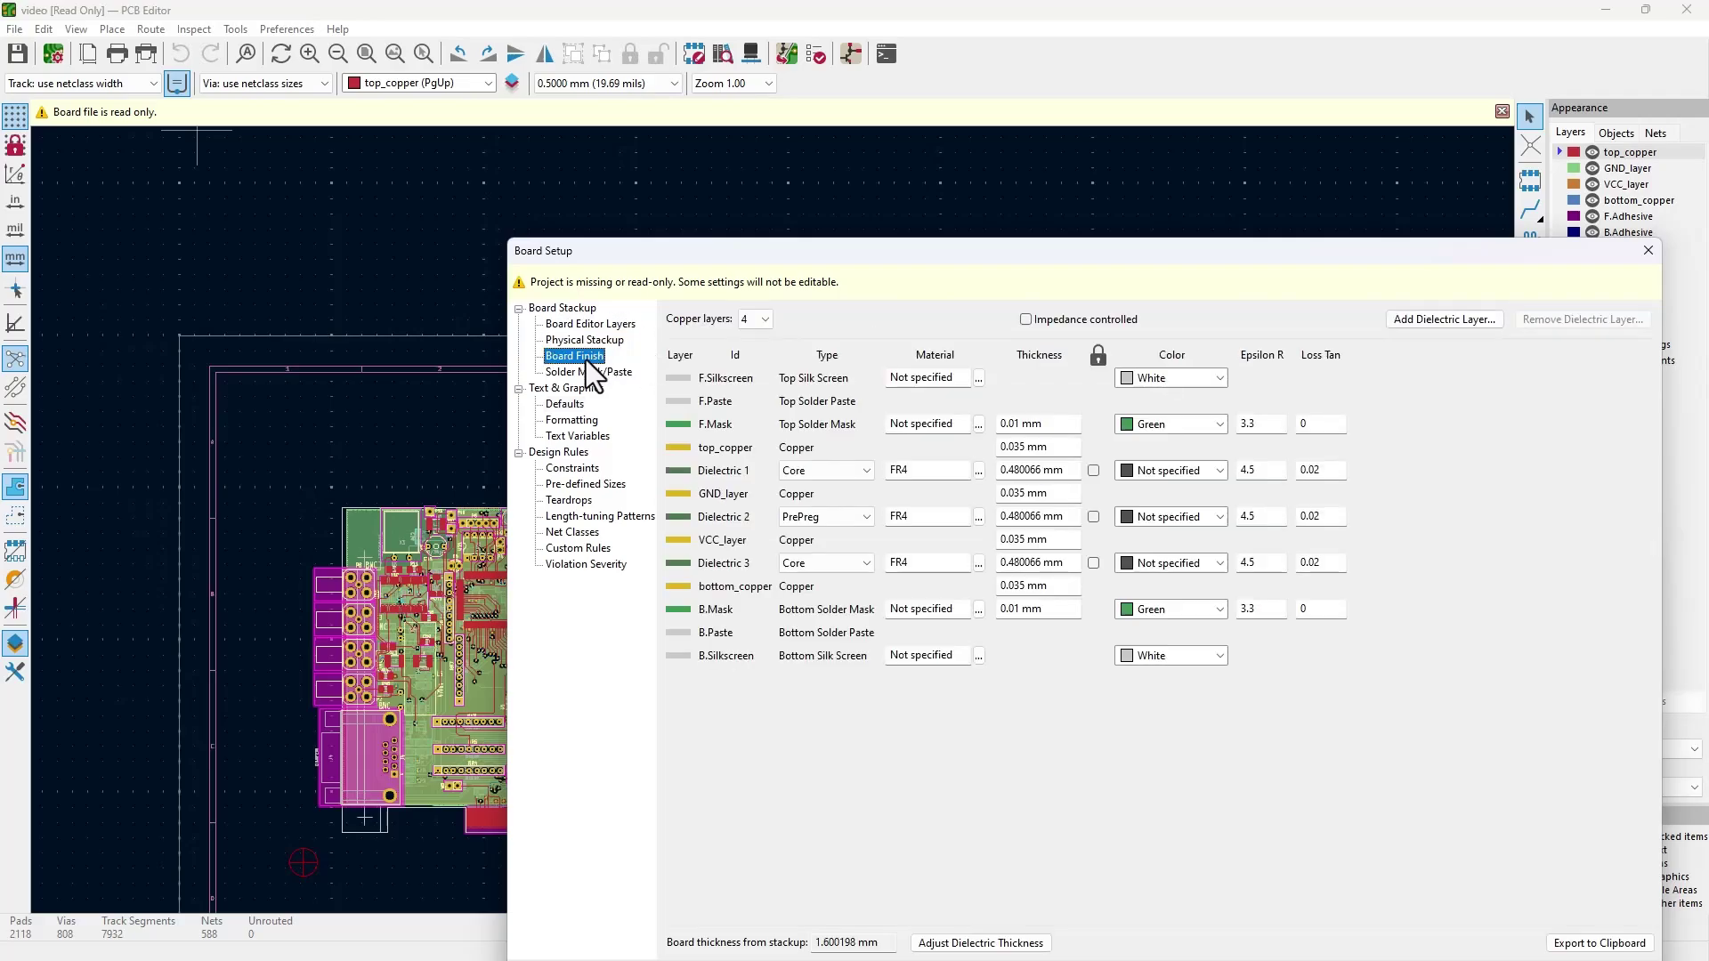
click(586, 471)
click(571, 532)
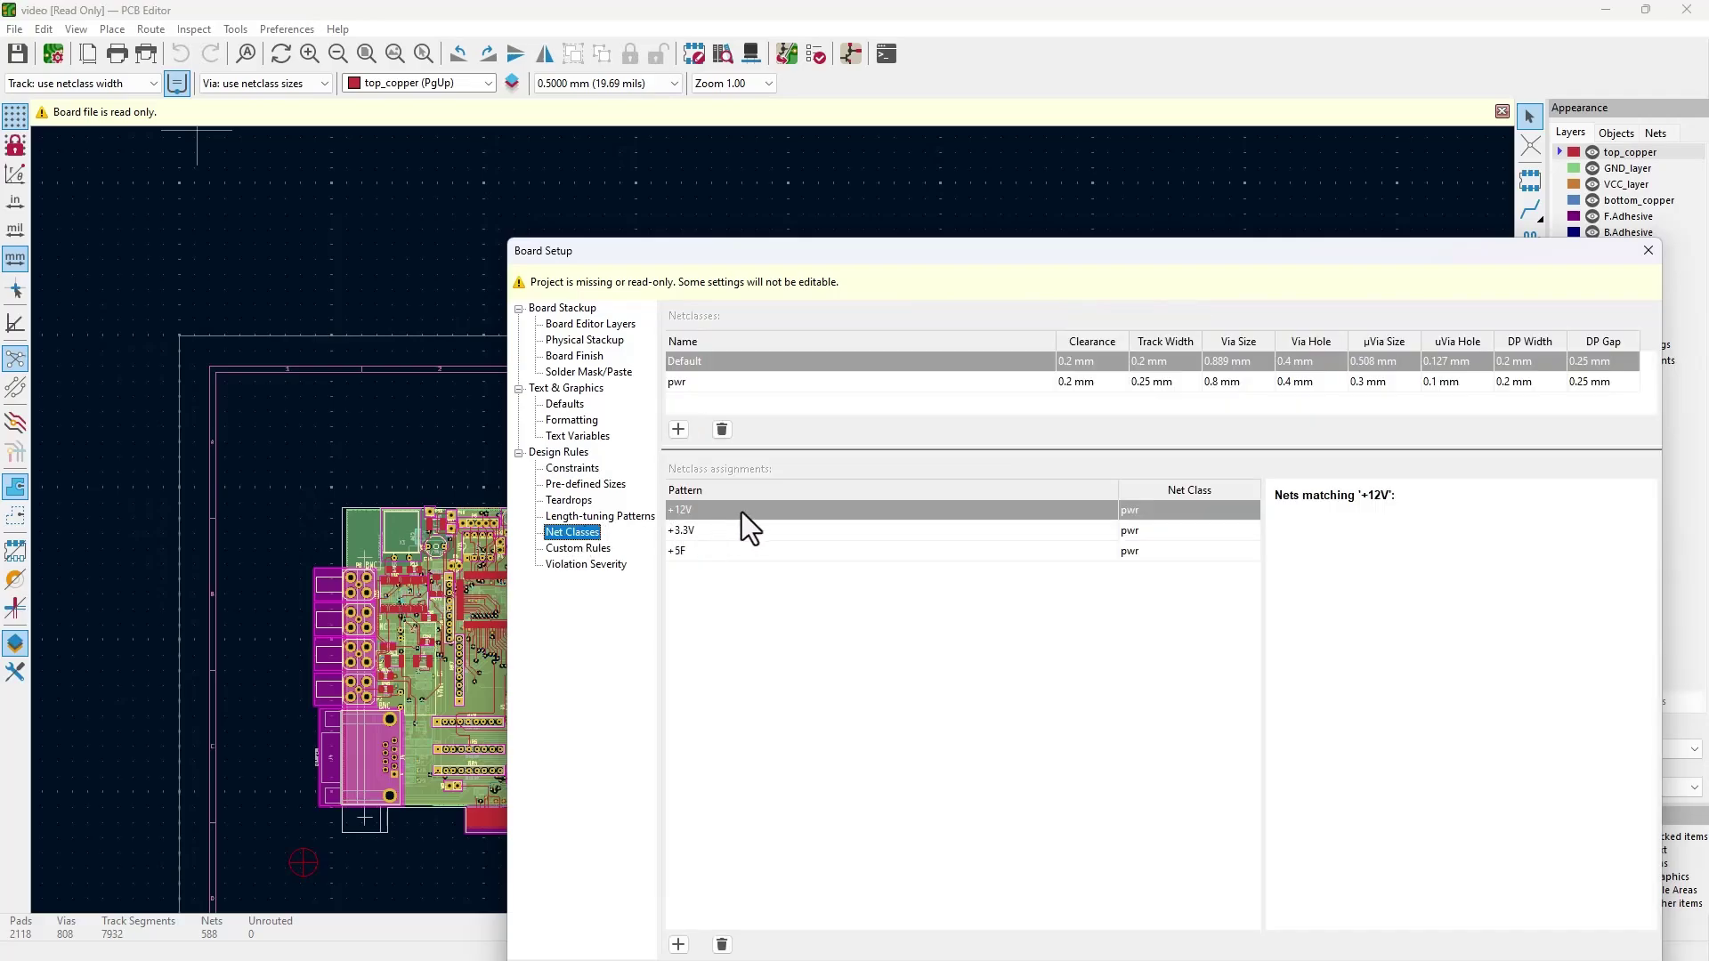
- After the length-tuning and teardrop pages, show Pre-defined Sizes with 0.2 mm and 0.5 mm tracks
click(609, 517)
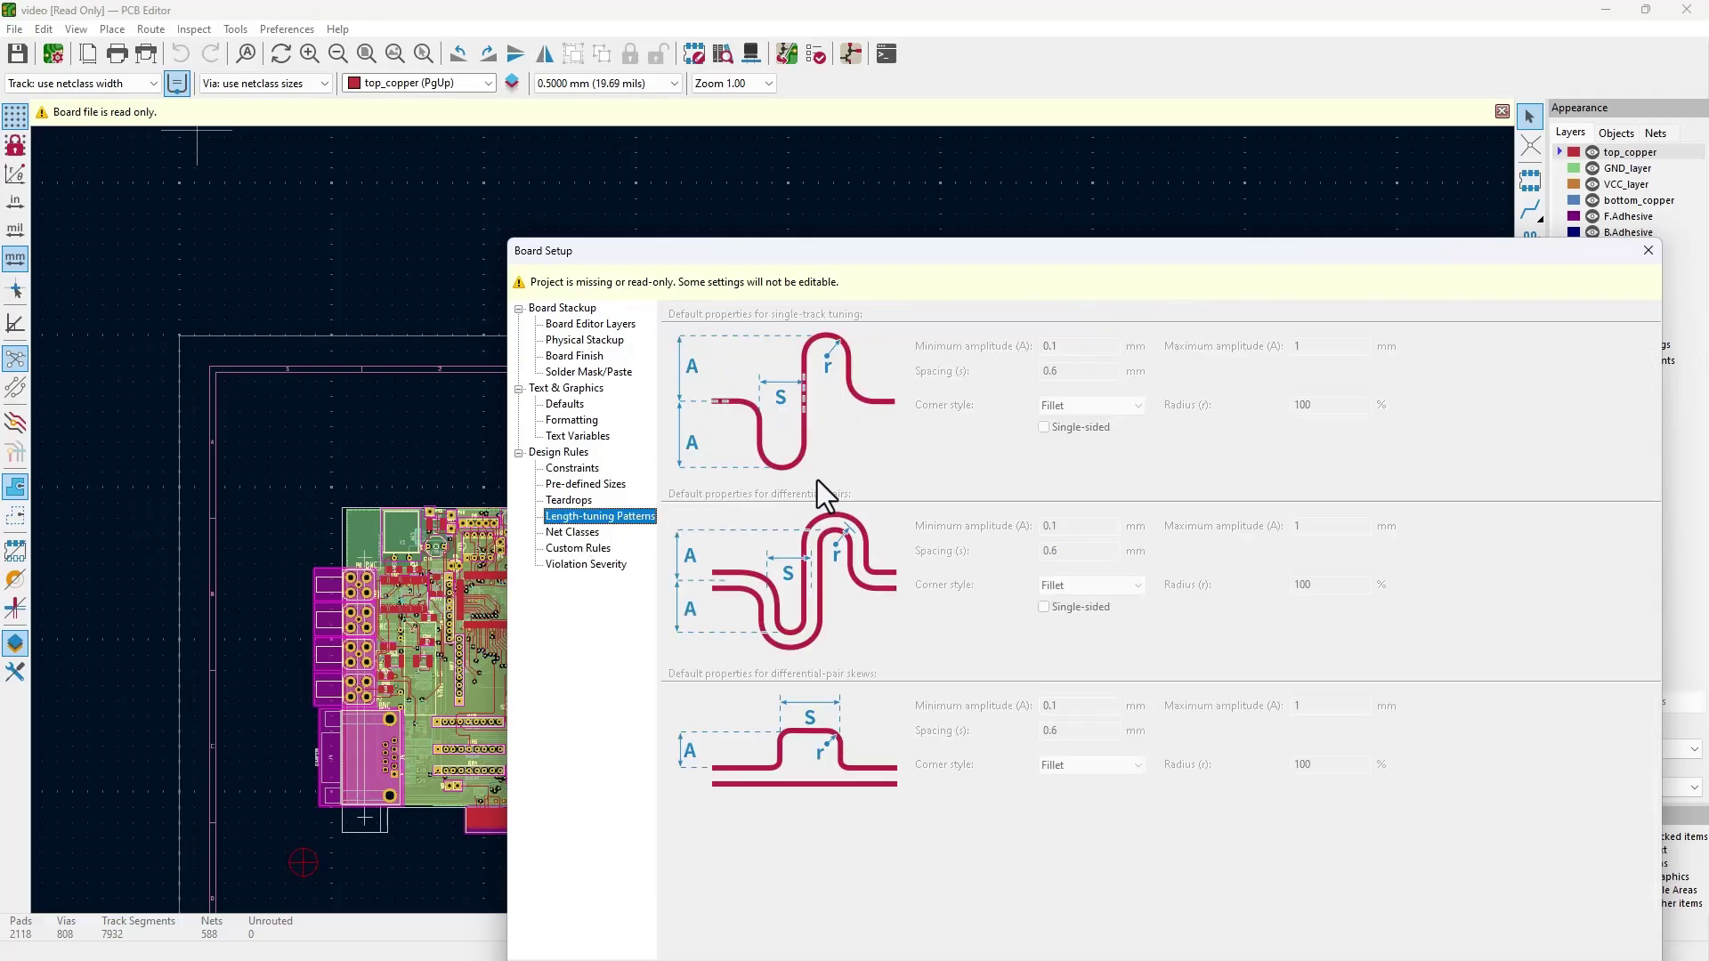
click(584, 502)
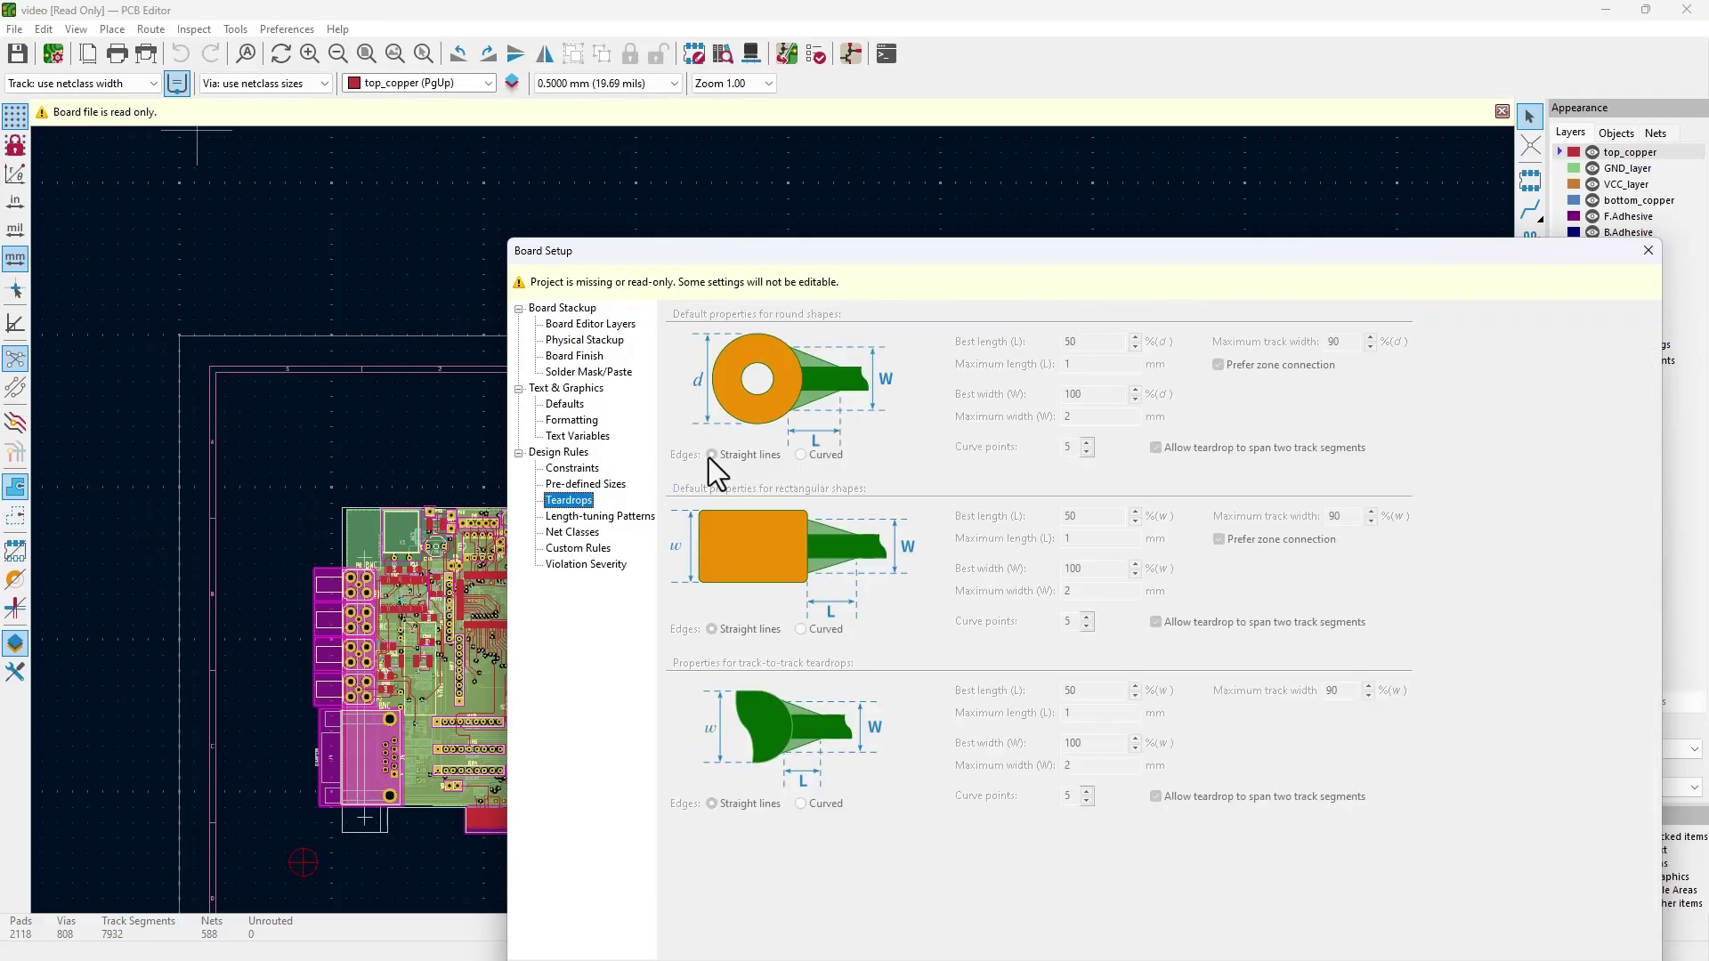
click(598, 513)
click(586, 501)
click(595, 512)
click(623, 486)
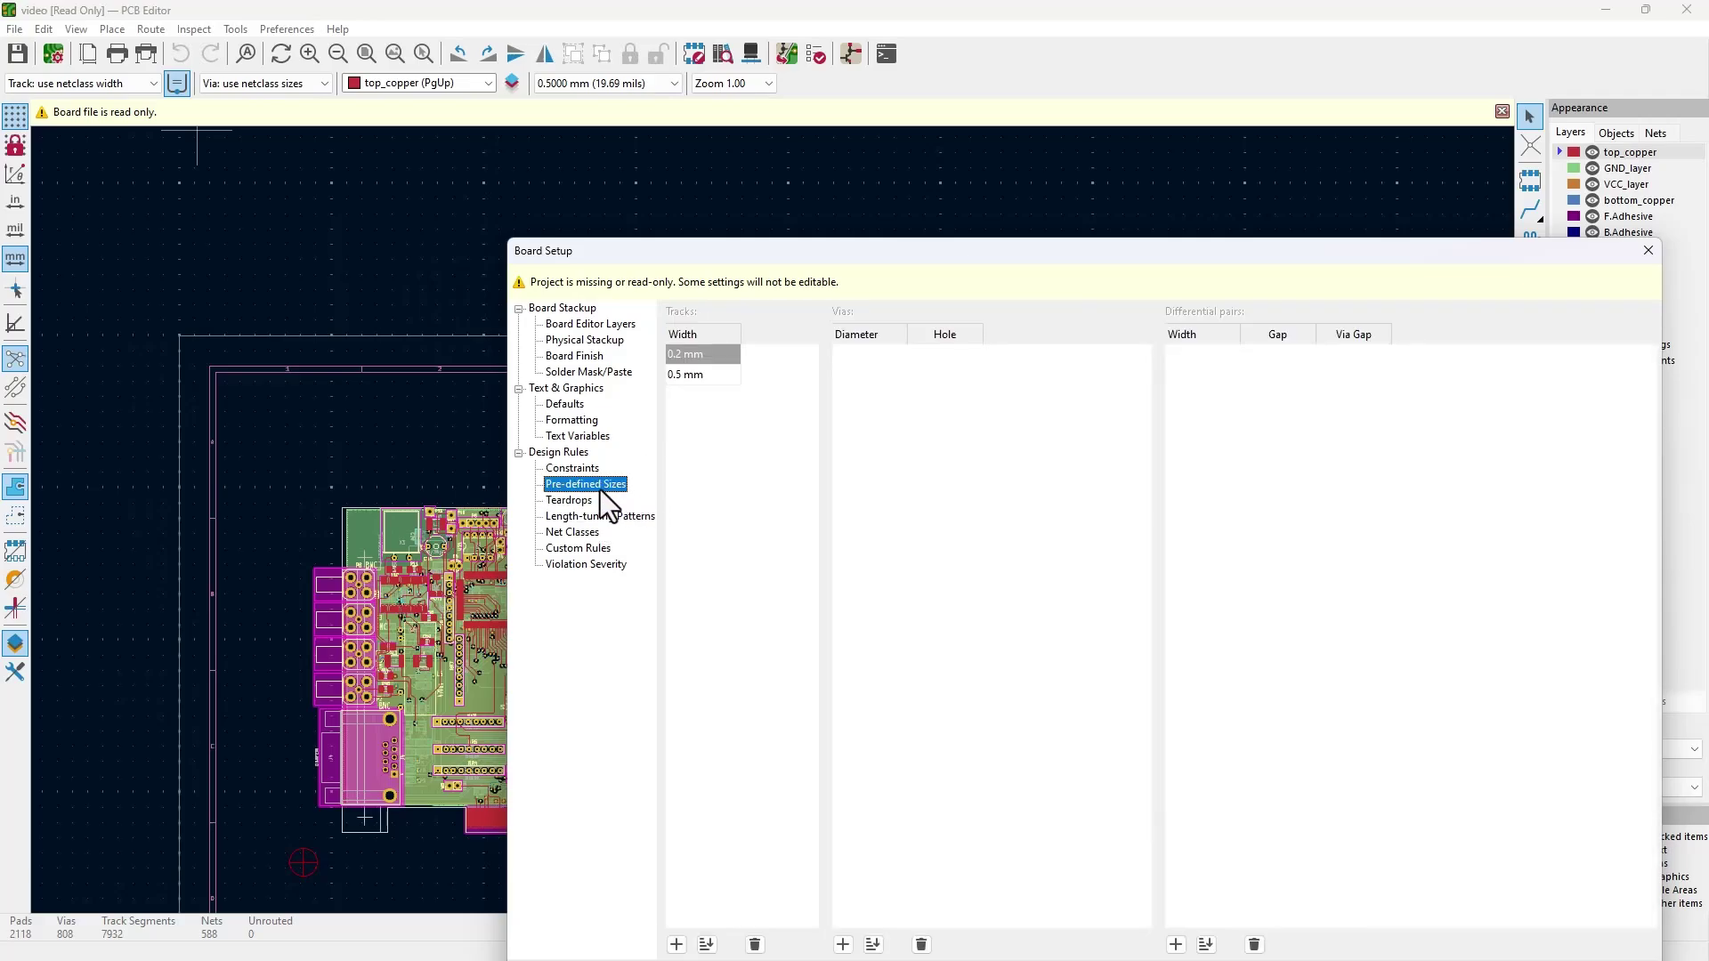
drag(825, 250, 751, 116)
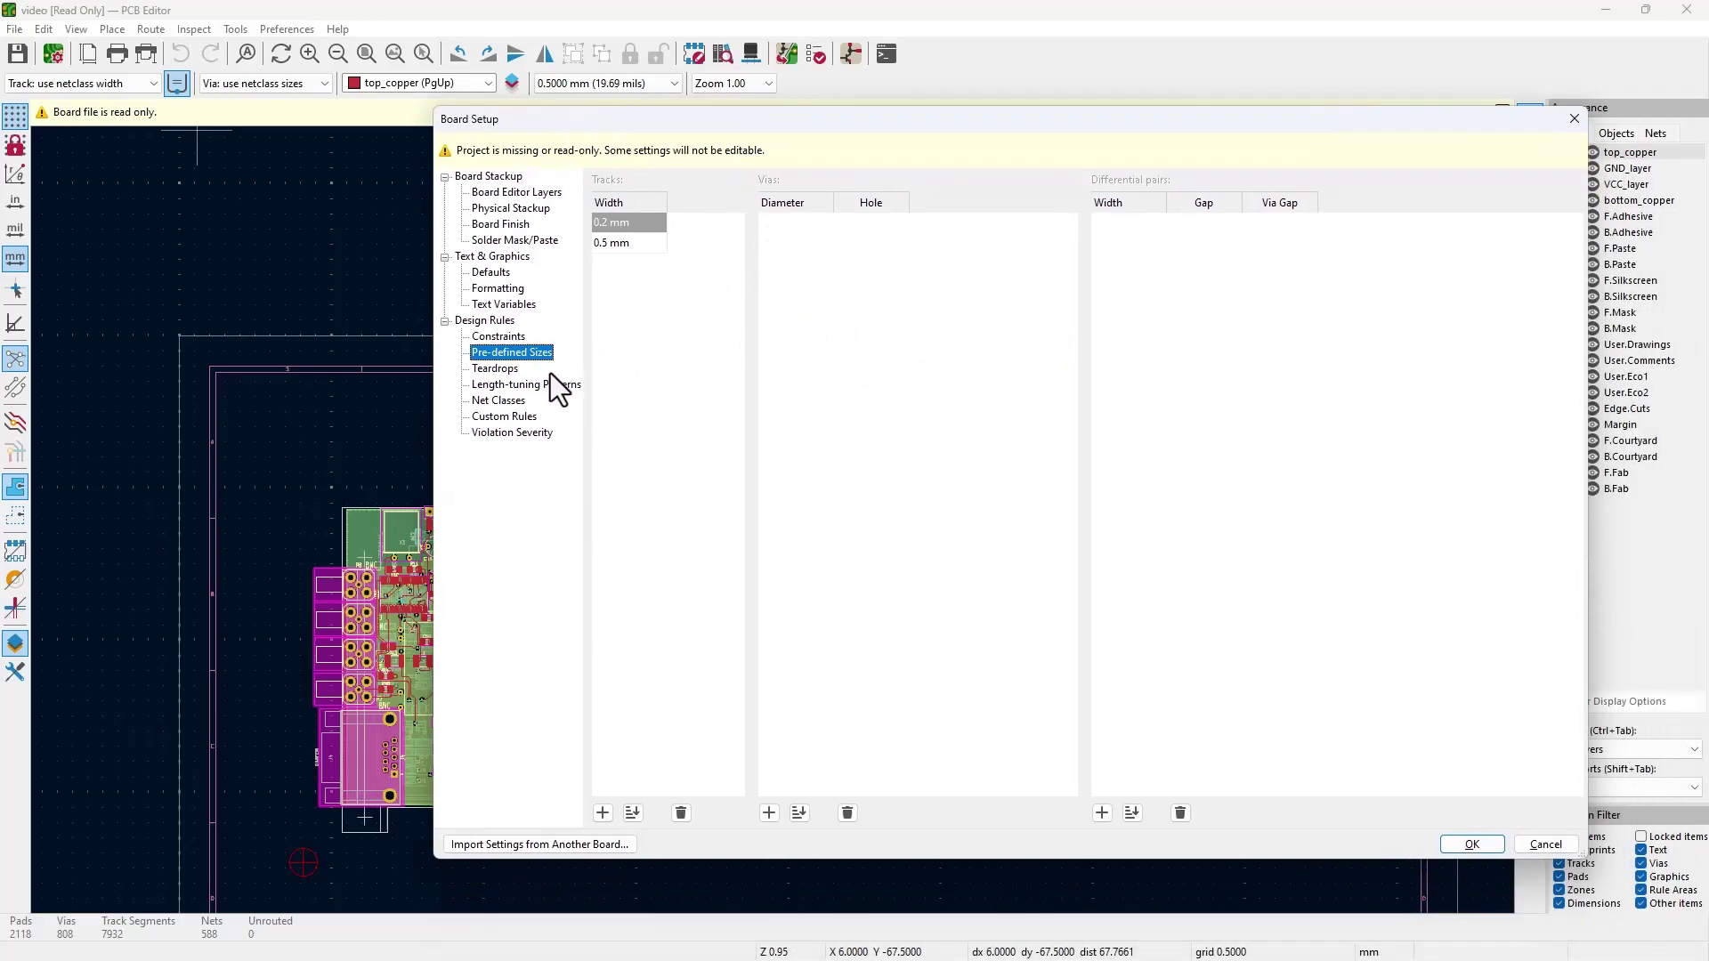
- Show the Constraints page, then Net Classes listing Default and pwr with +12V and +3.3V
click(505, 337)
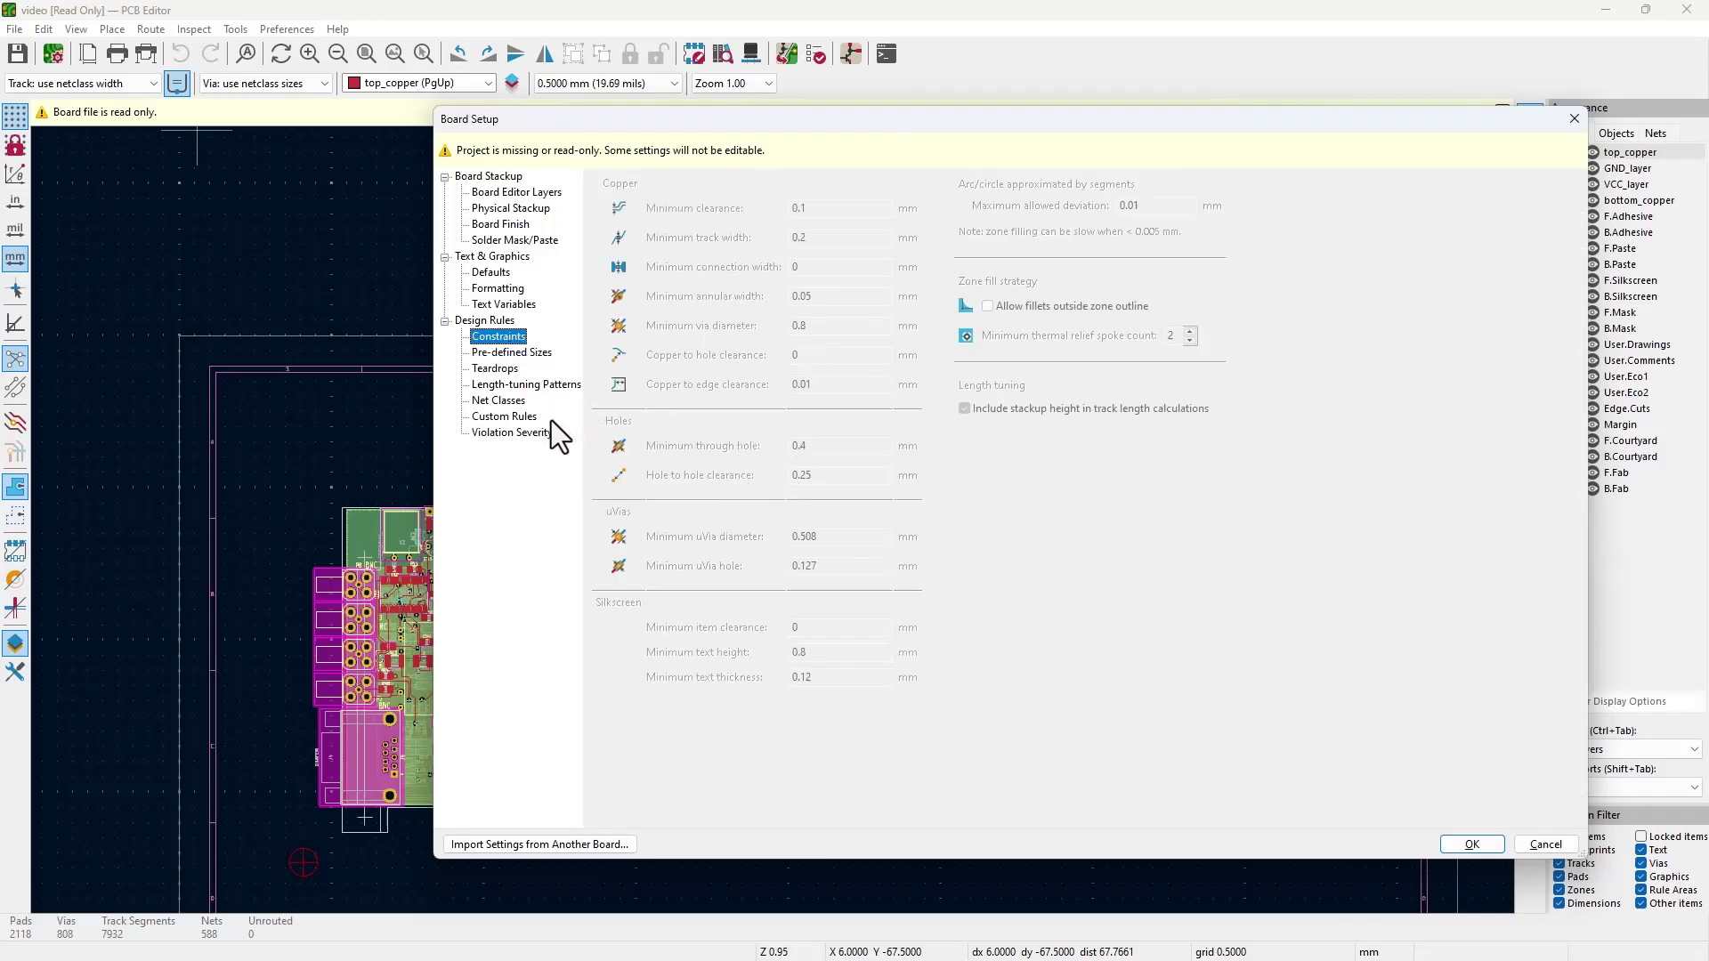
click(505, 402)
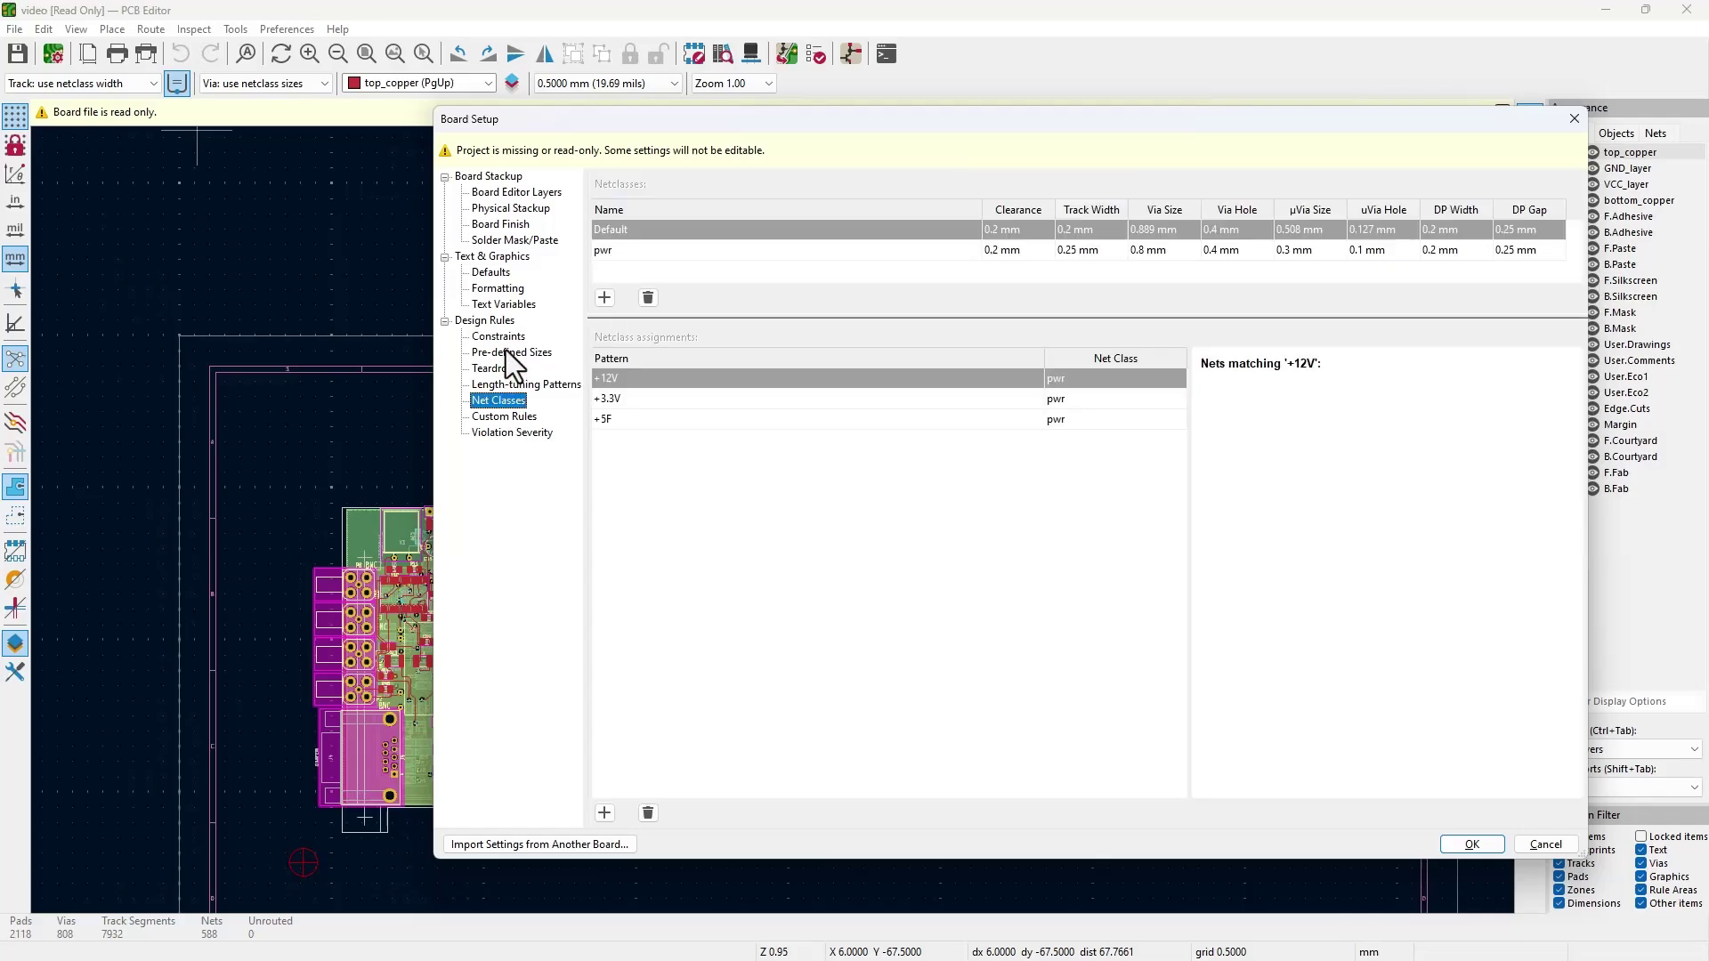
- Cancel Board Setup and pan the 2D board view
click(1545, 843)
scroll(761, 440, down, 3)
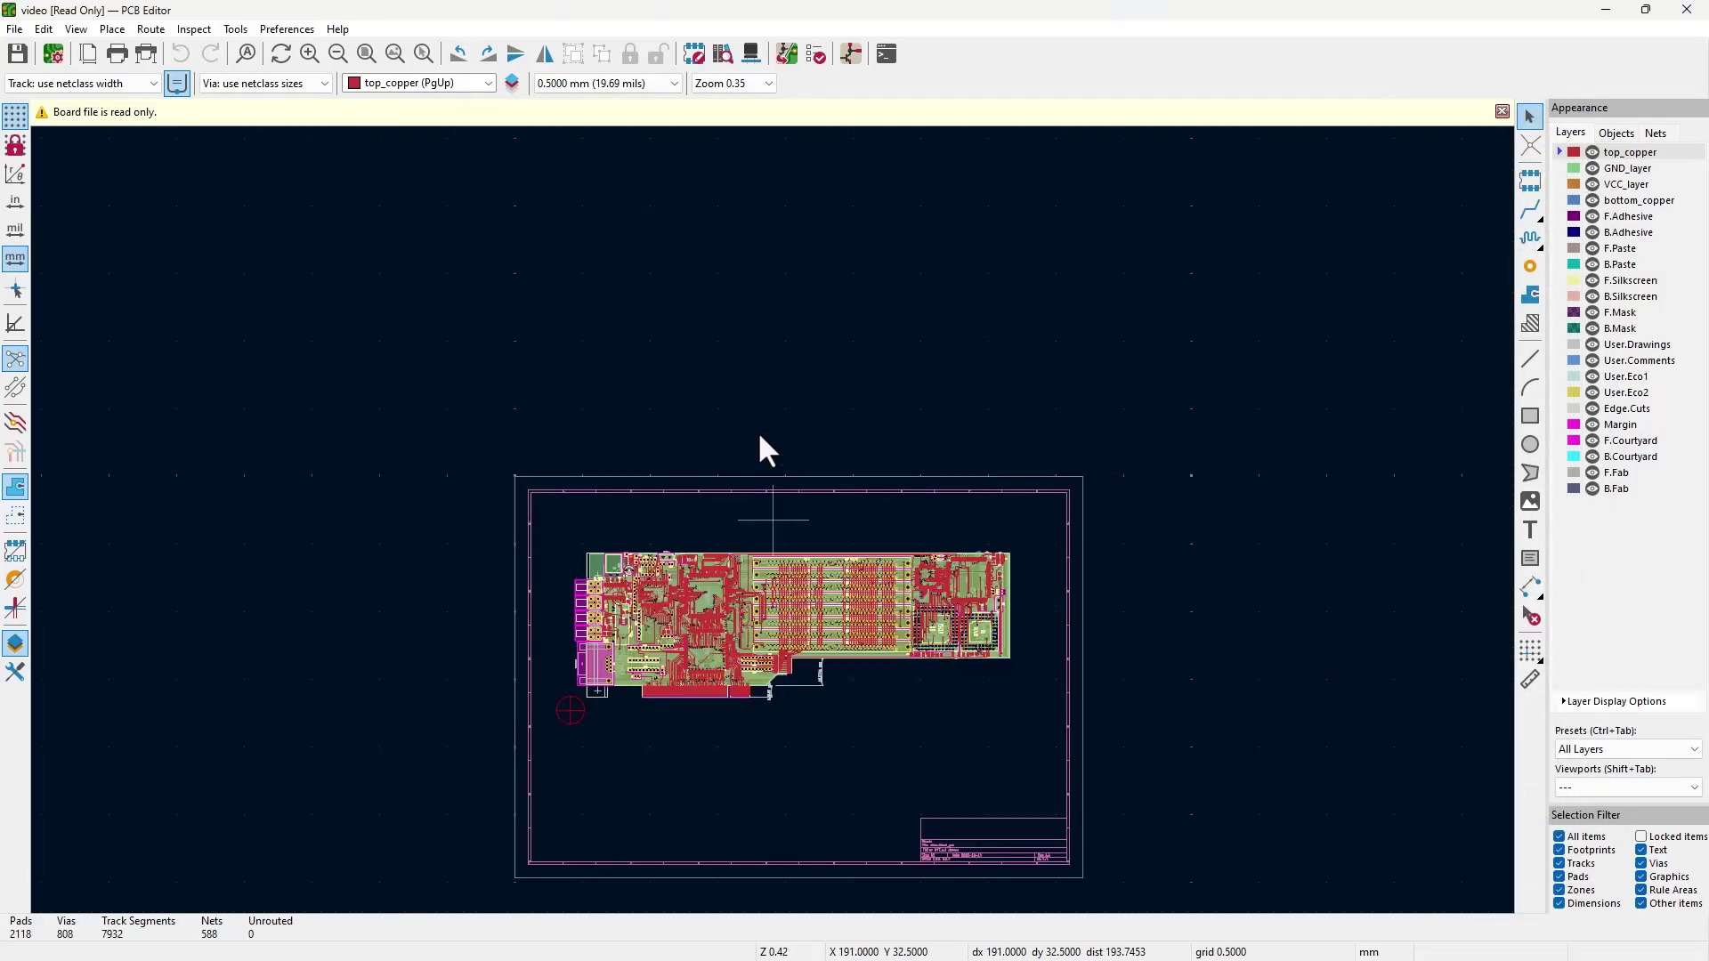
middle_drag(776, 559, 757, 477)
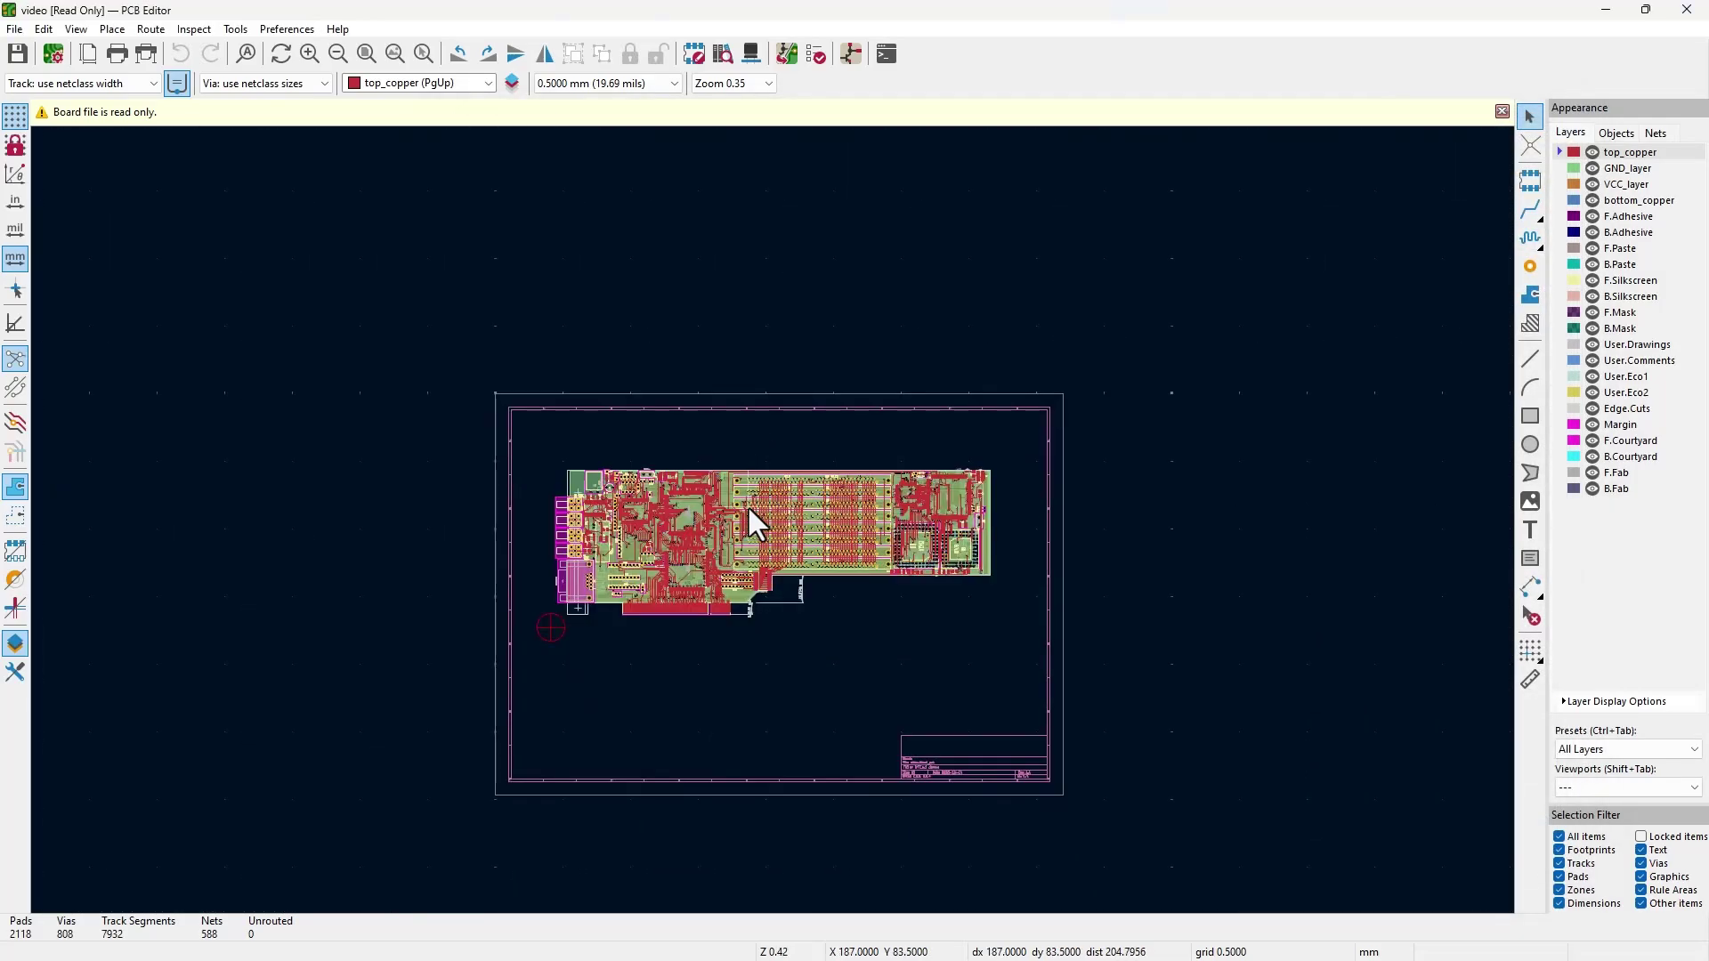
- Open the 'video' board in the 3D Viewer and orbit and zoom to inspect its underside and edges
click(76, 29)
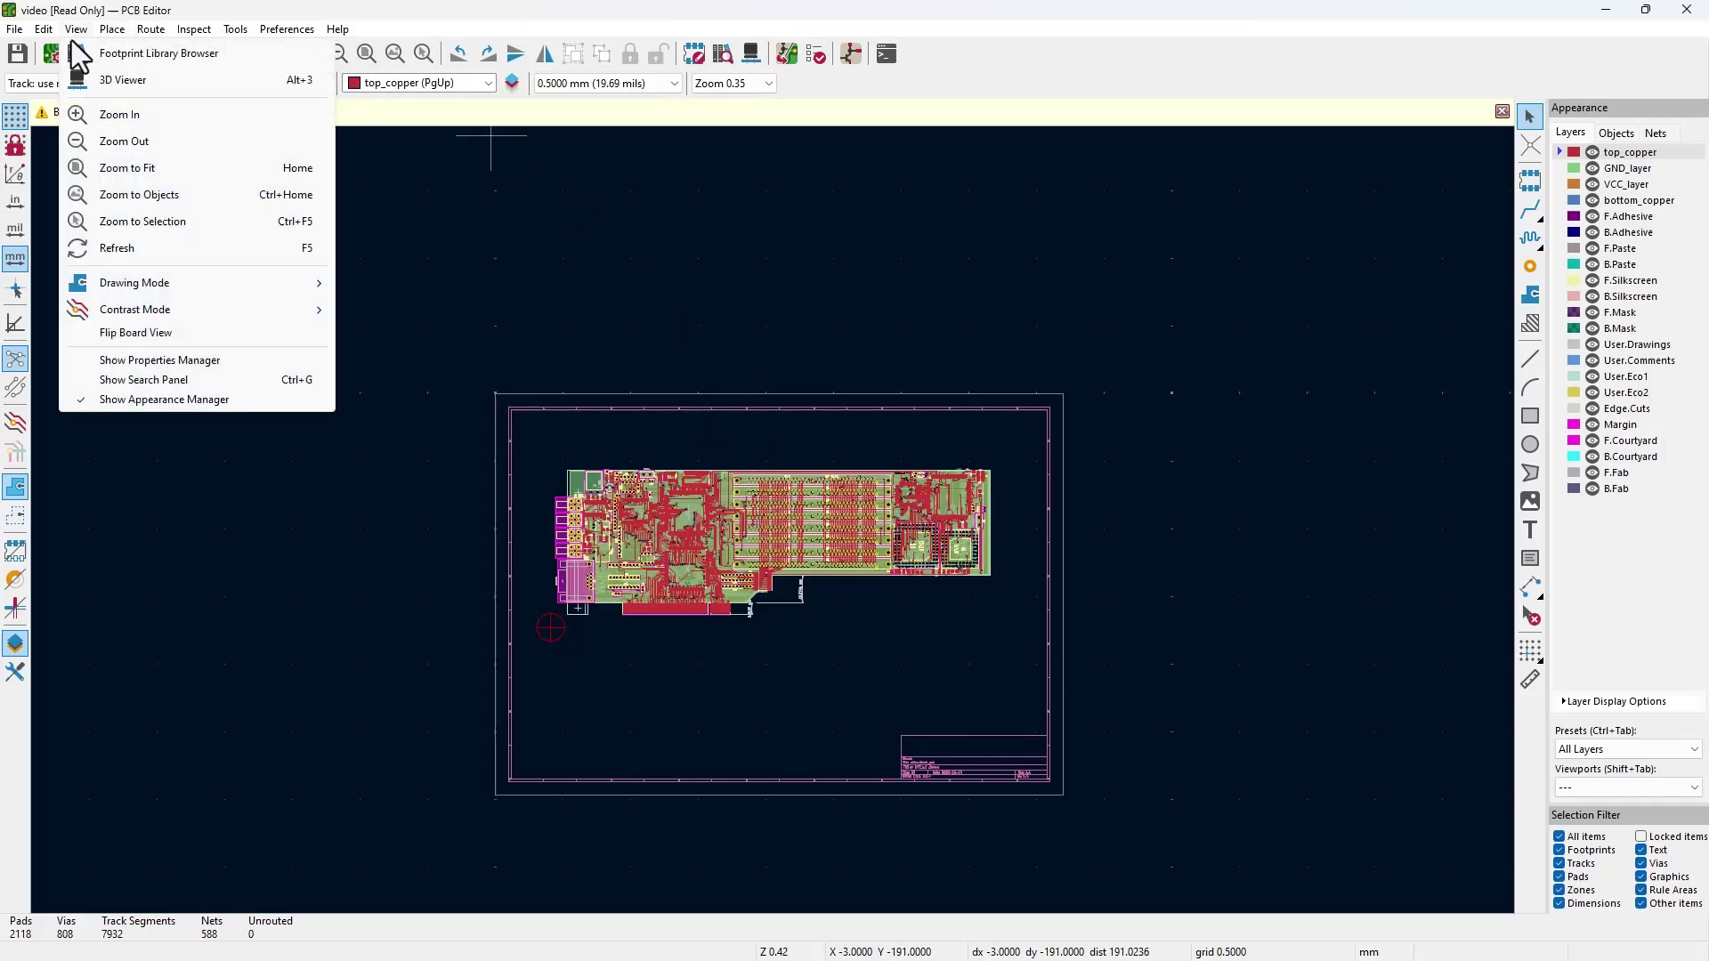
click(102, 50)
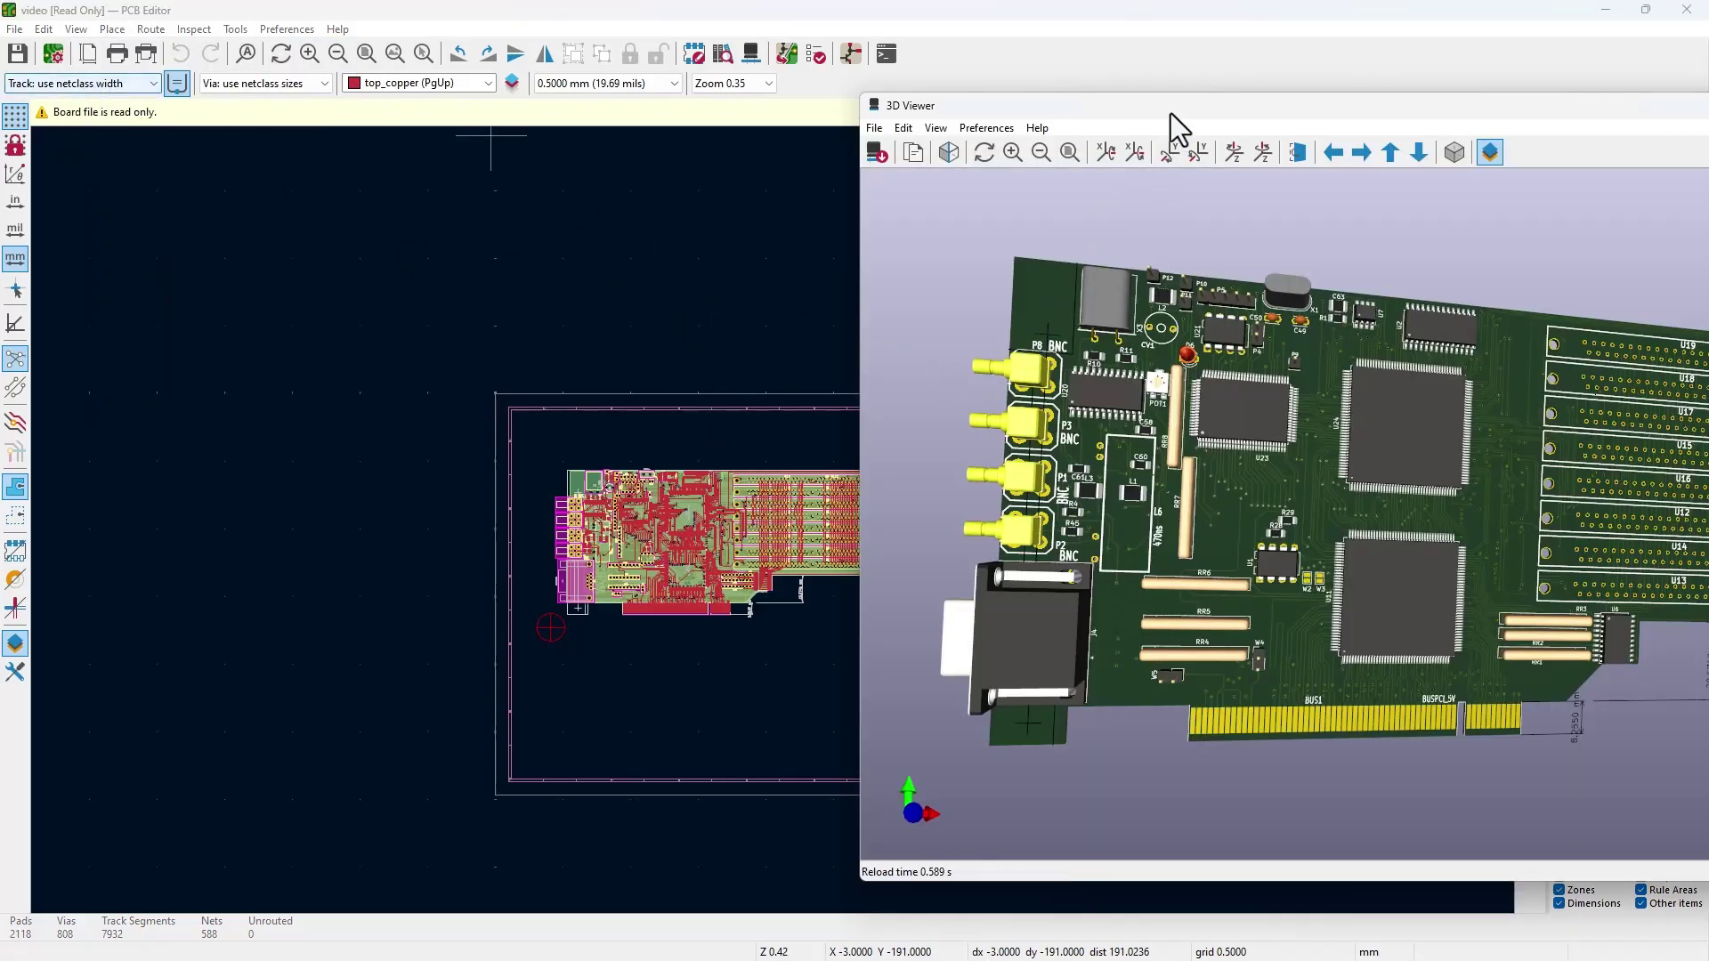
drag(1168, 114, 557, 83)
drag(953, 255, 1225, 560)
scroll(1012, 547, up, 8)
scroll(1017, 518, up, 5)
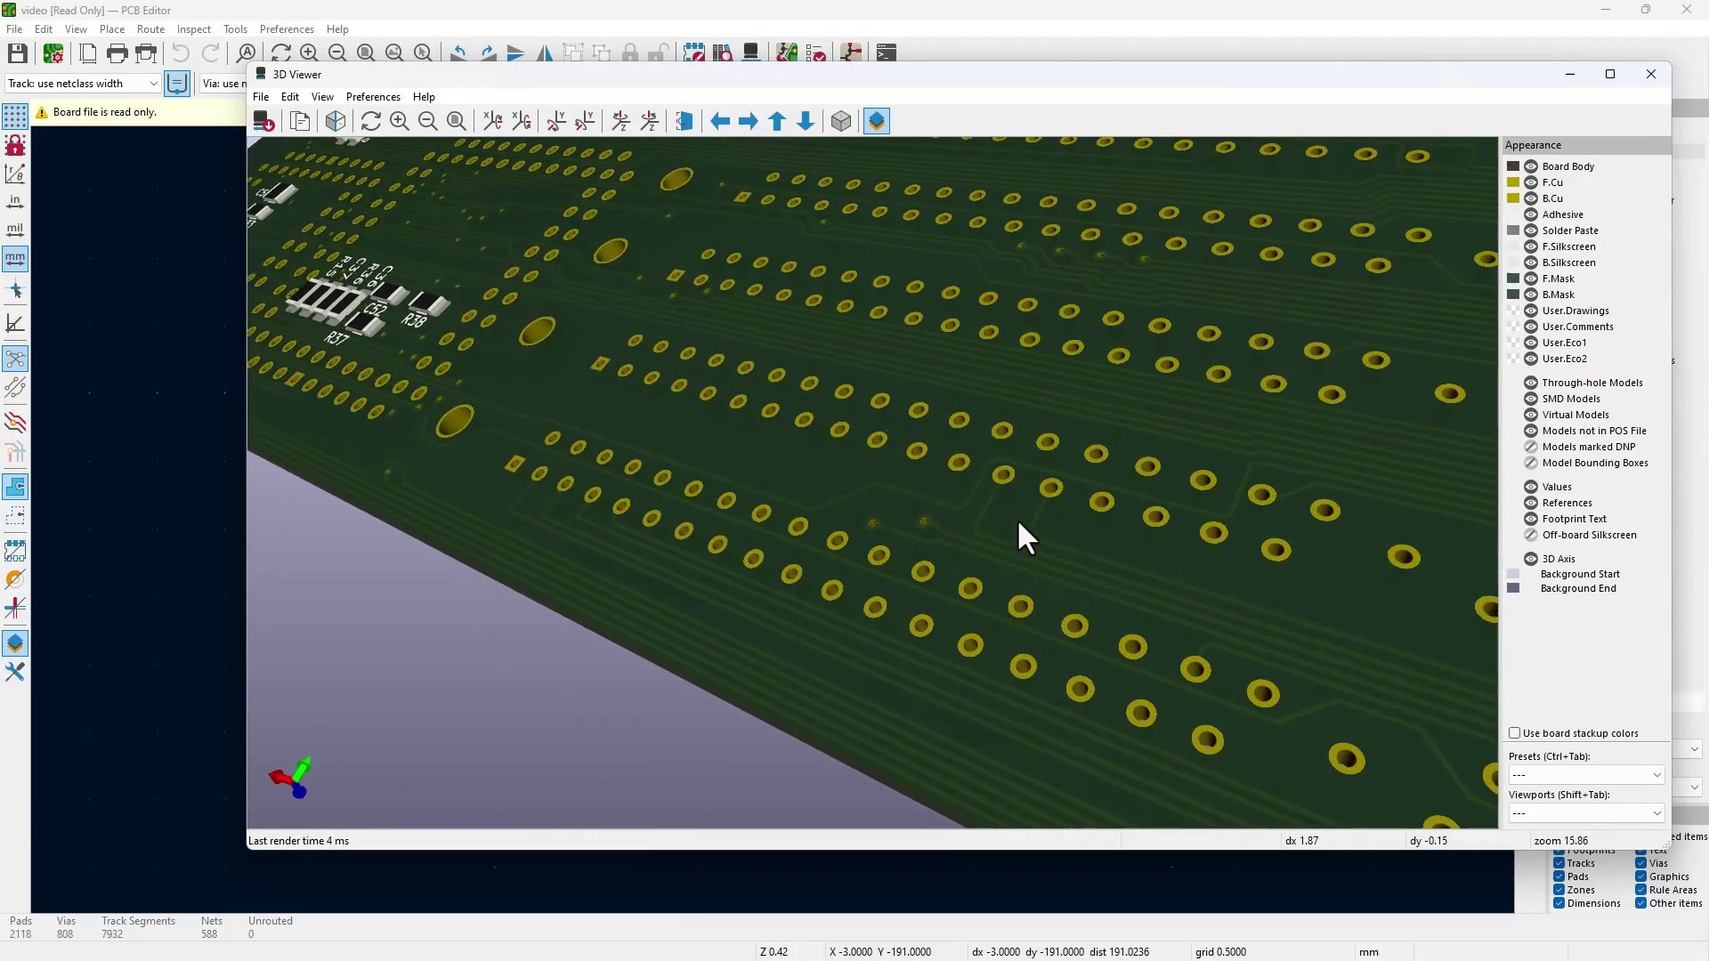
scroll(881, 418, down, 6)
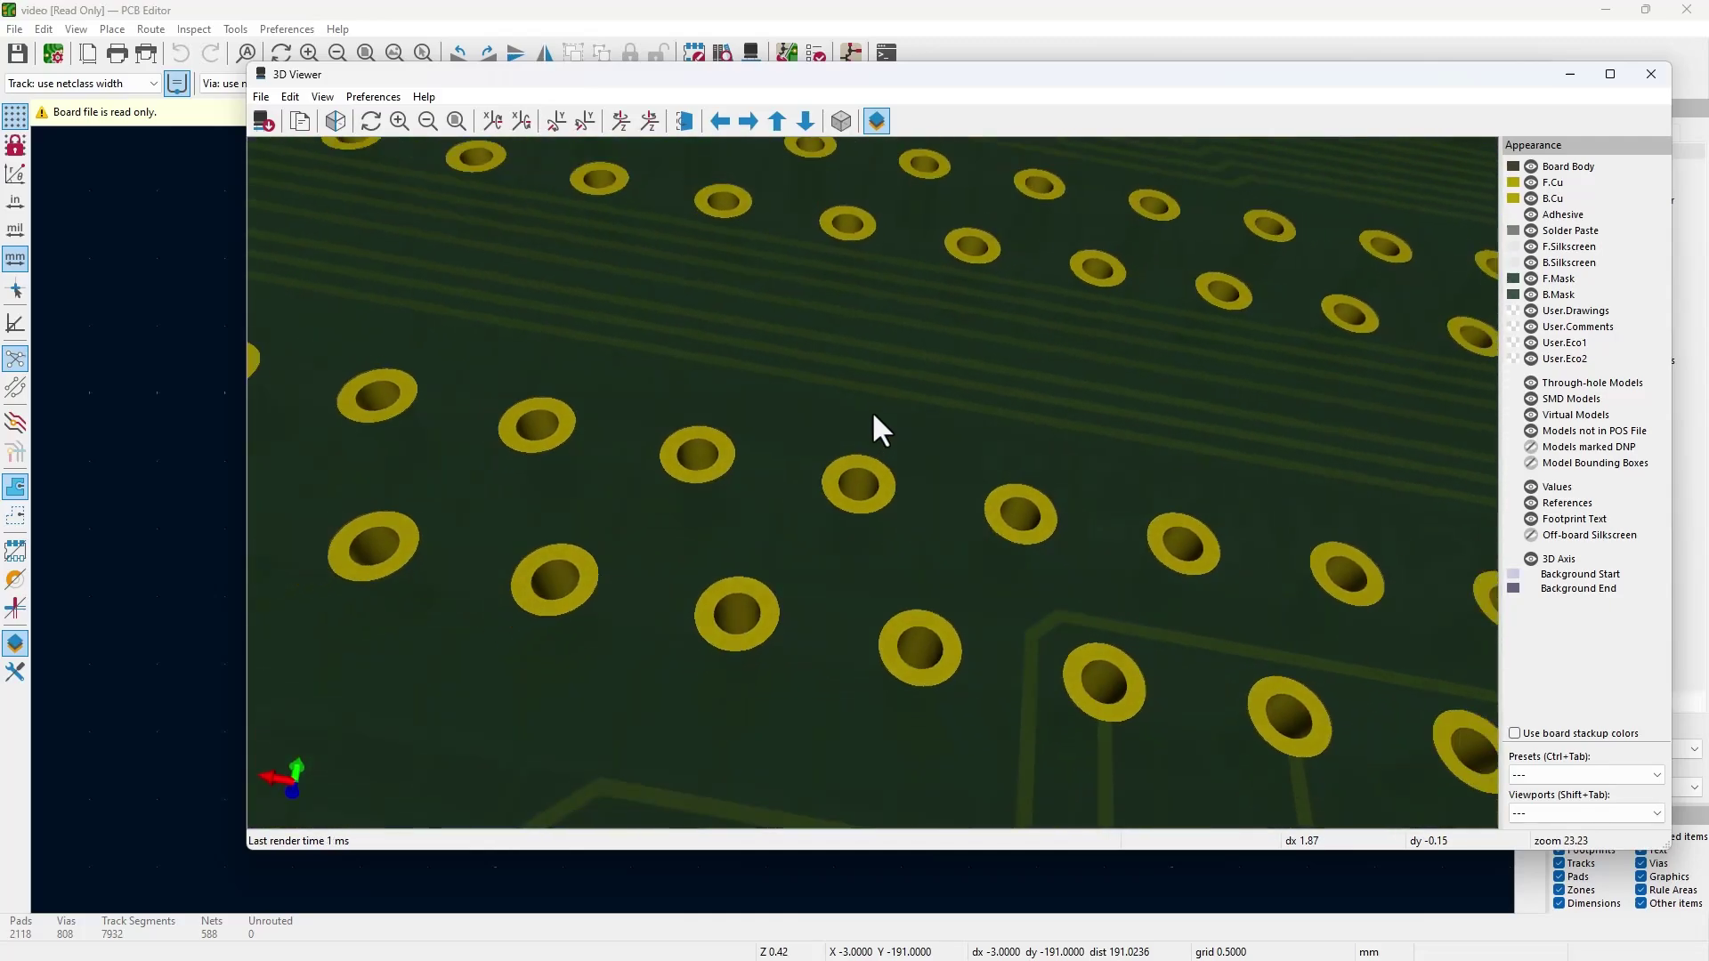
scroll(889, 419, down, 5)
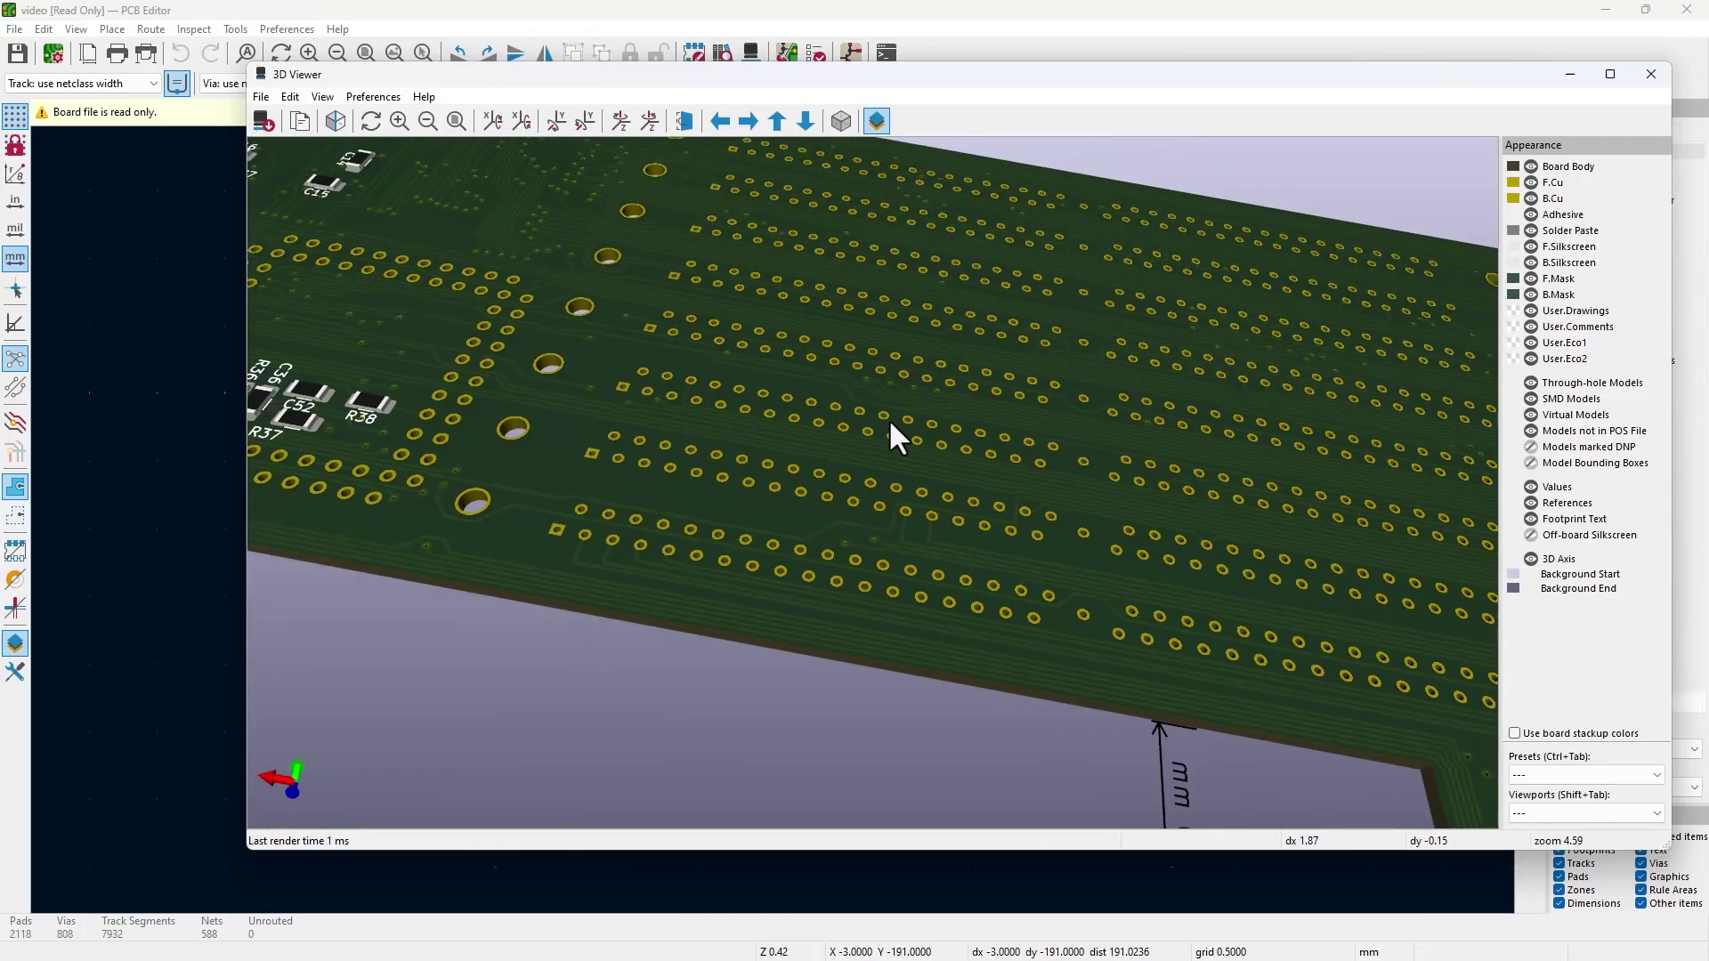
drag(750, 416, 686, 602)
click(324, 98)
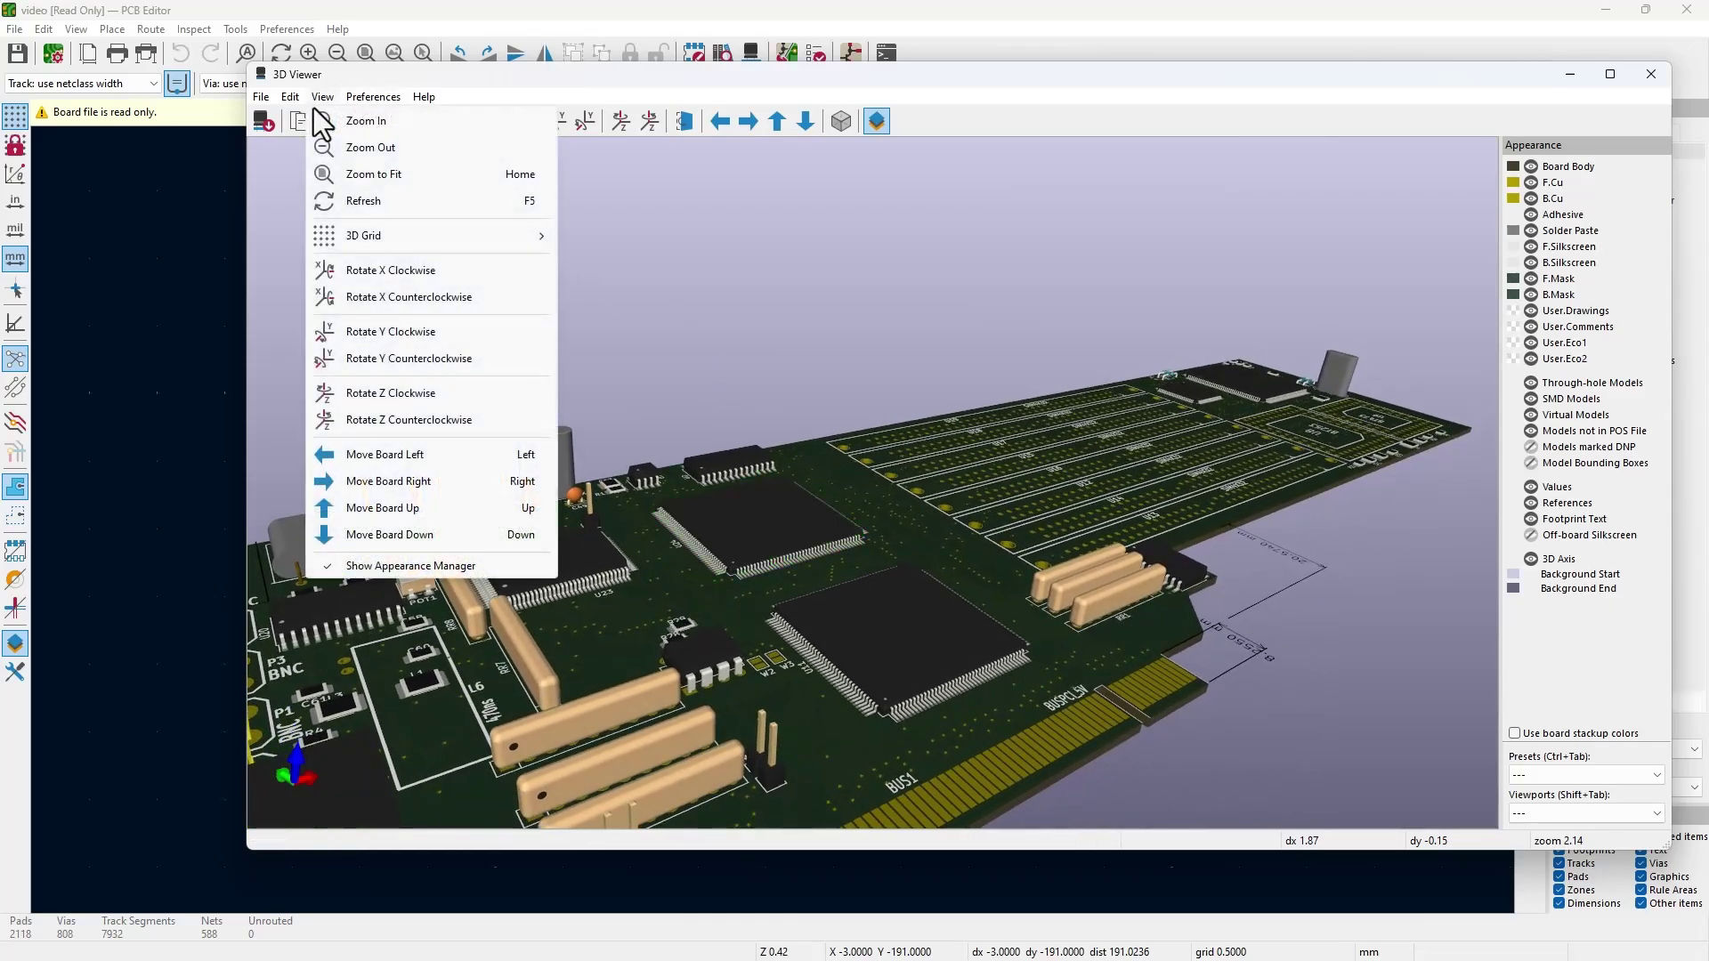
mouse_move(294, 98)
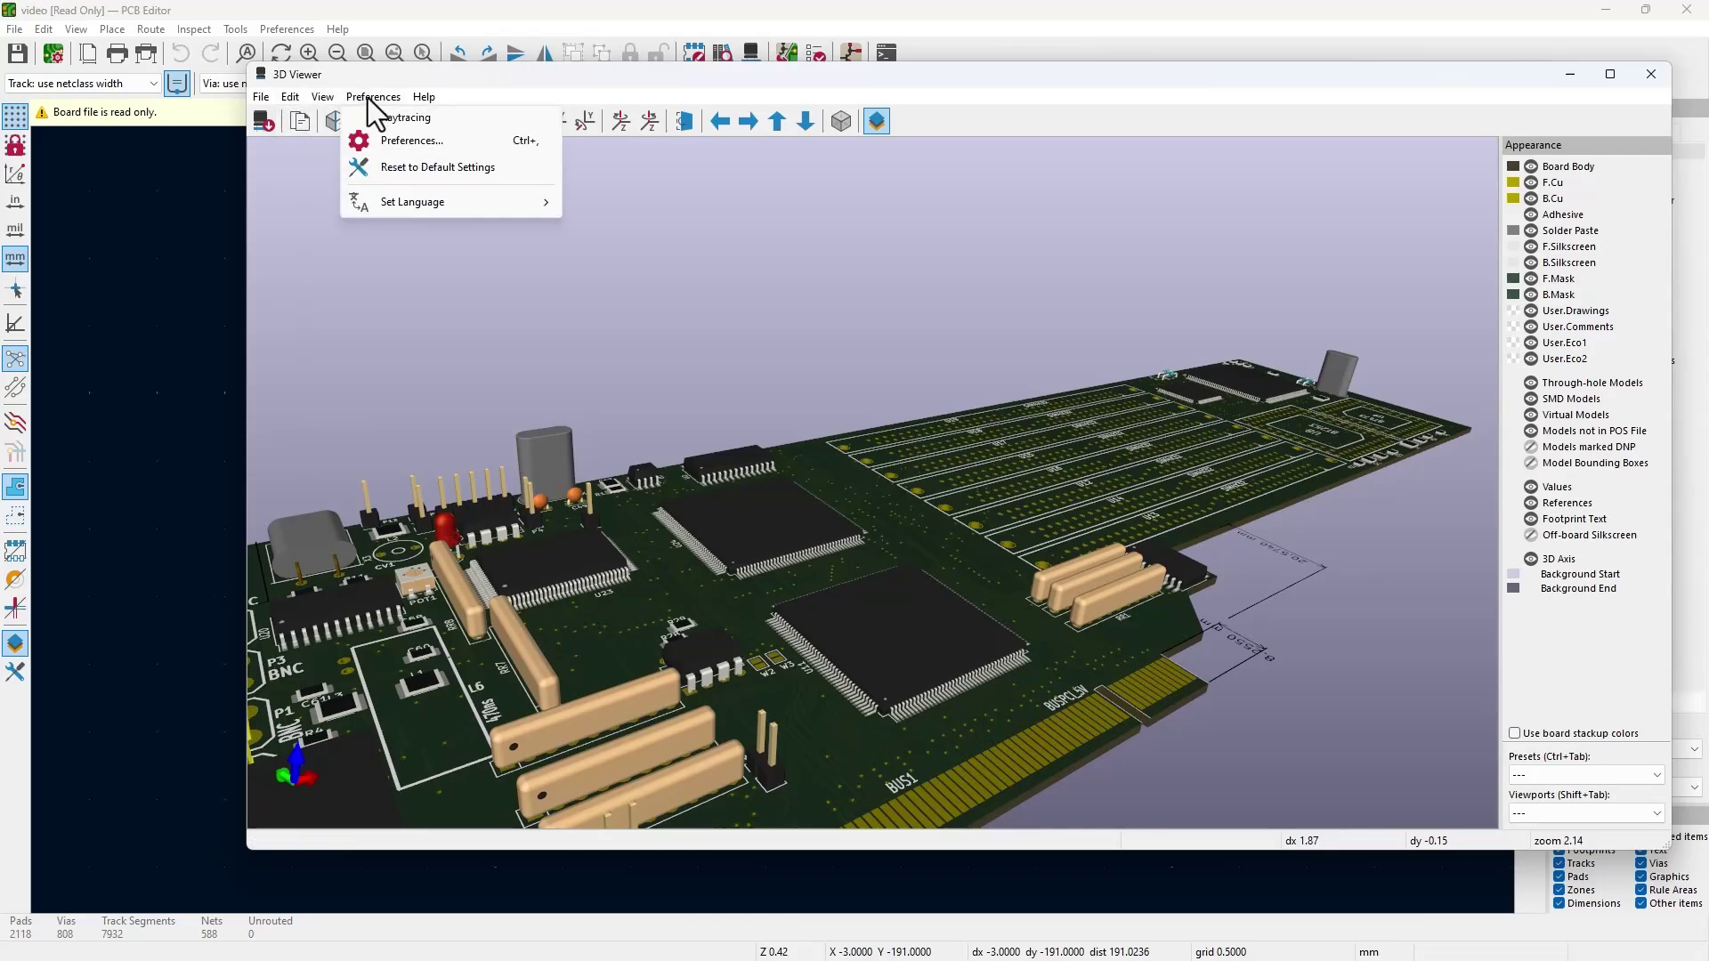
click(370, 98)
click(262, 98)
click(265, 99)
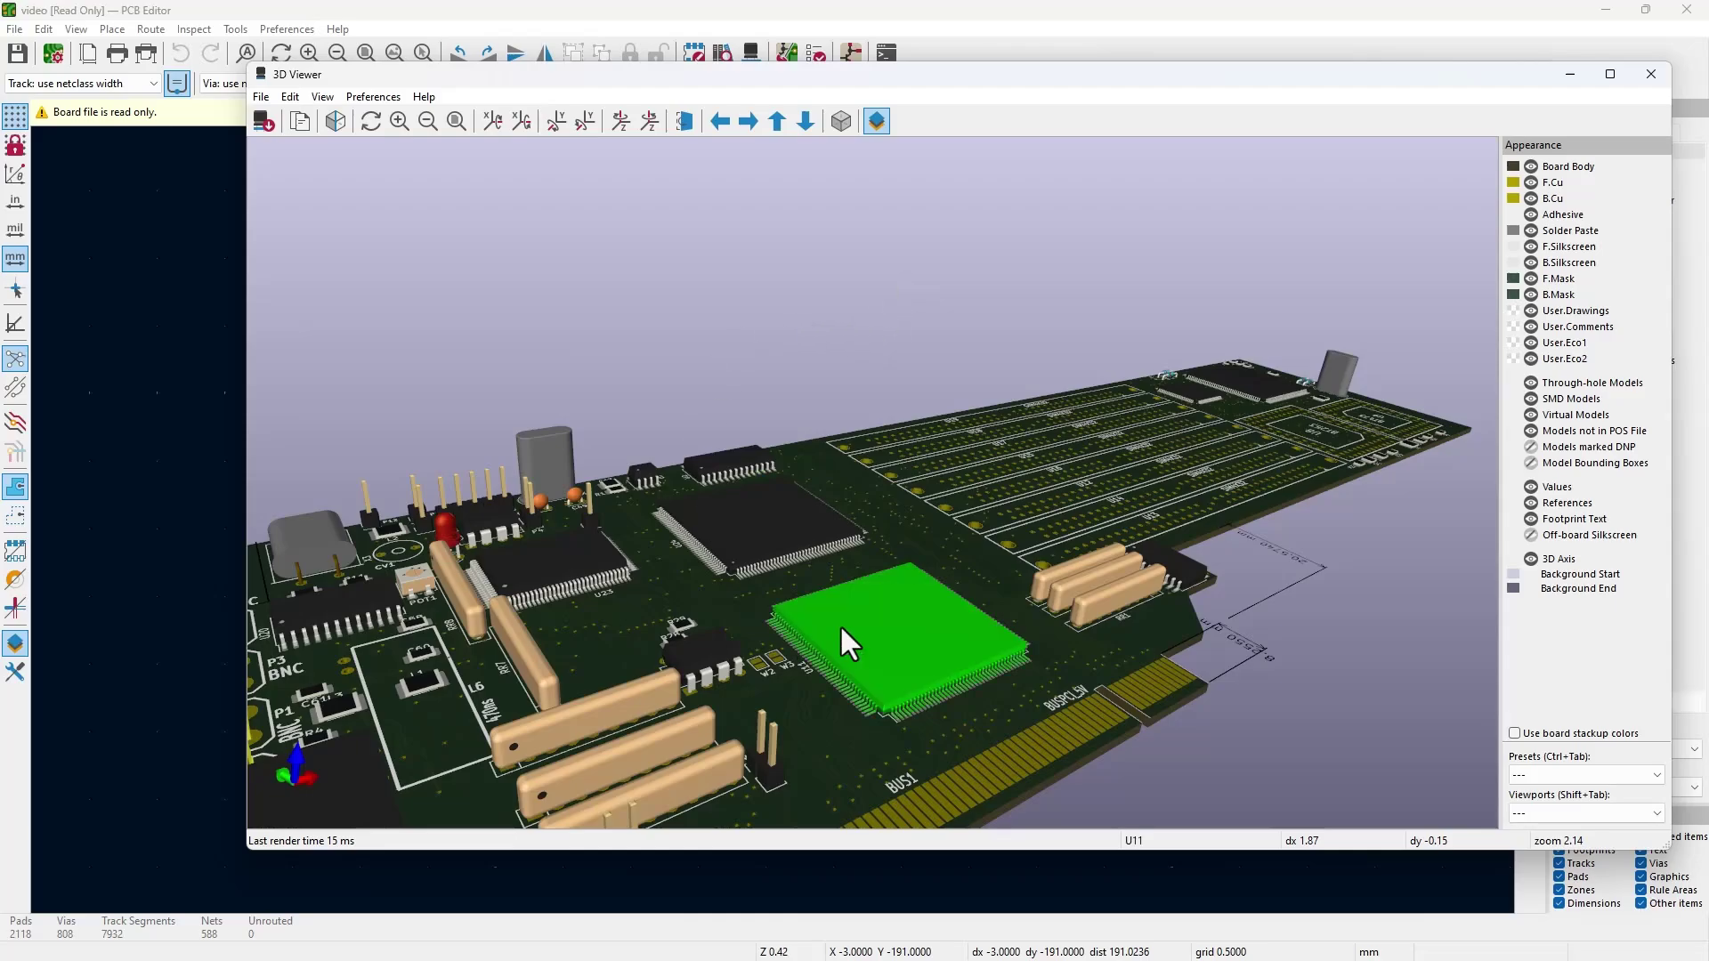
drag(687, 76, 1360, 100)
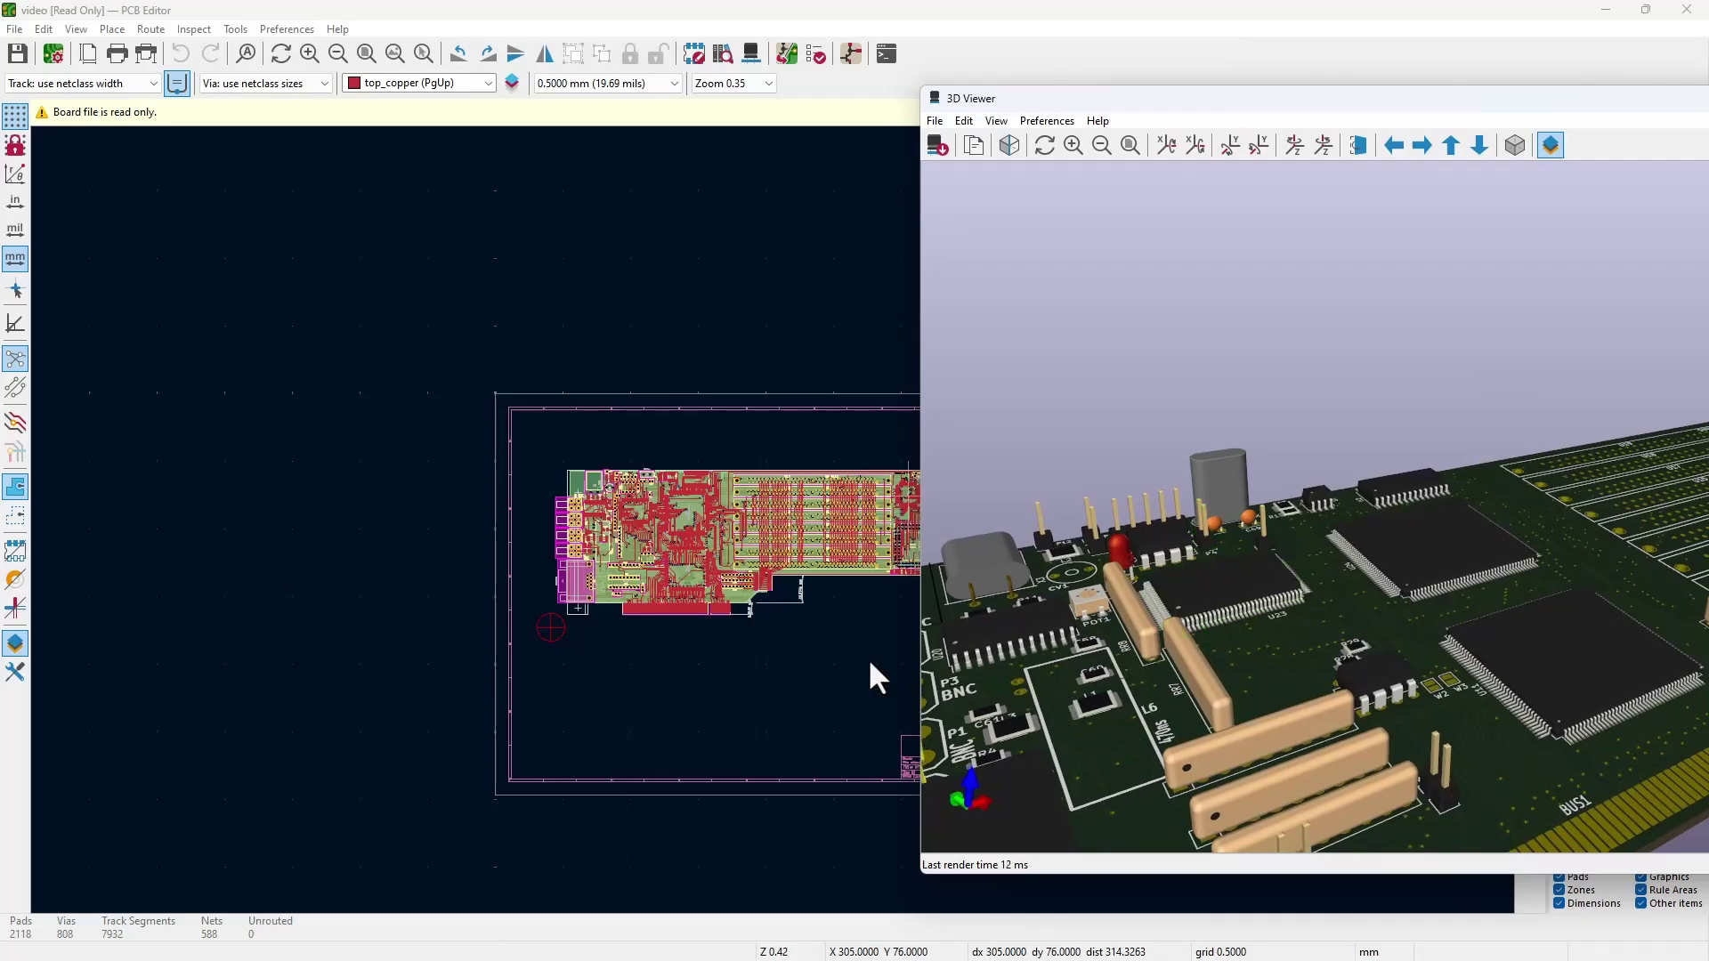
drag(1056, 713, 1301, 570)
scroll(1411, 570, up, 6)
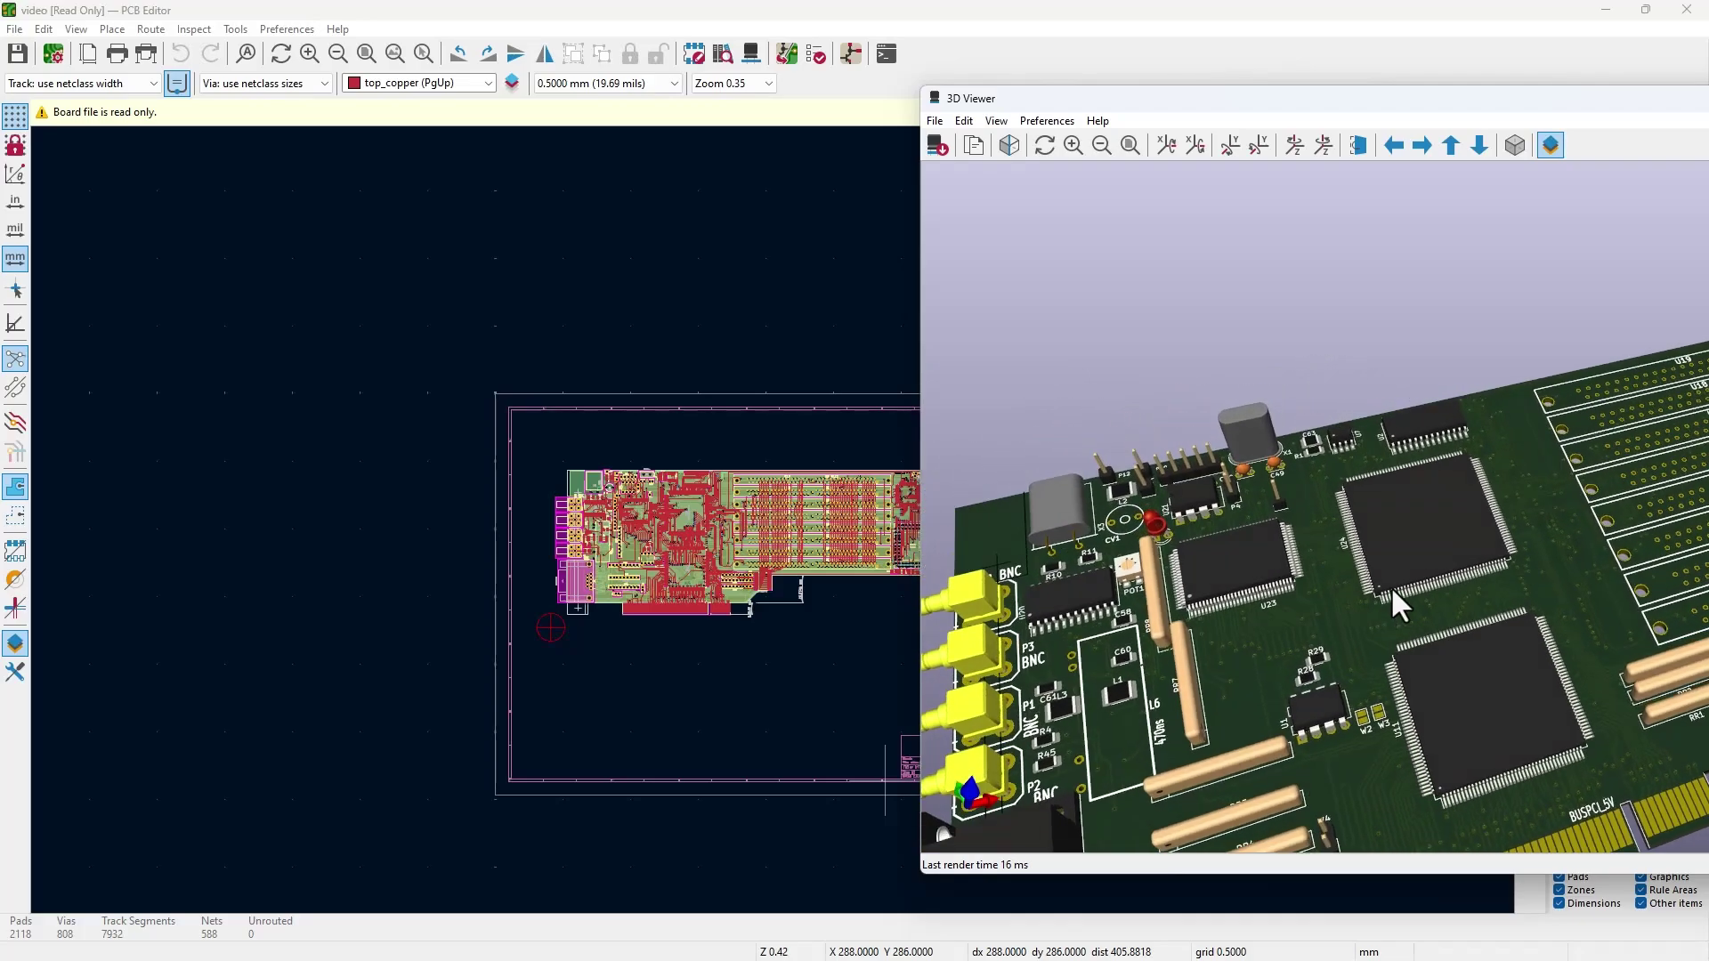
drag(1399, 605, 1357, 186)
drag(1353, 104, 722, 68)
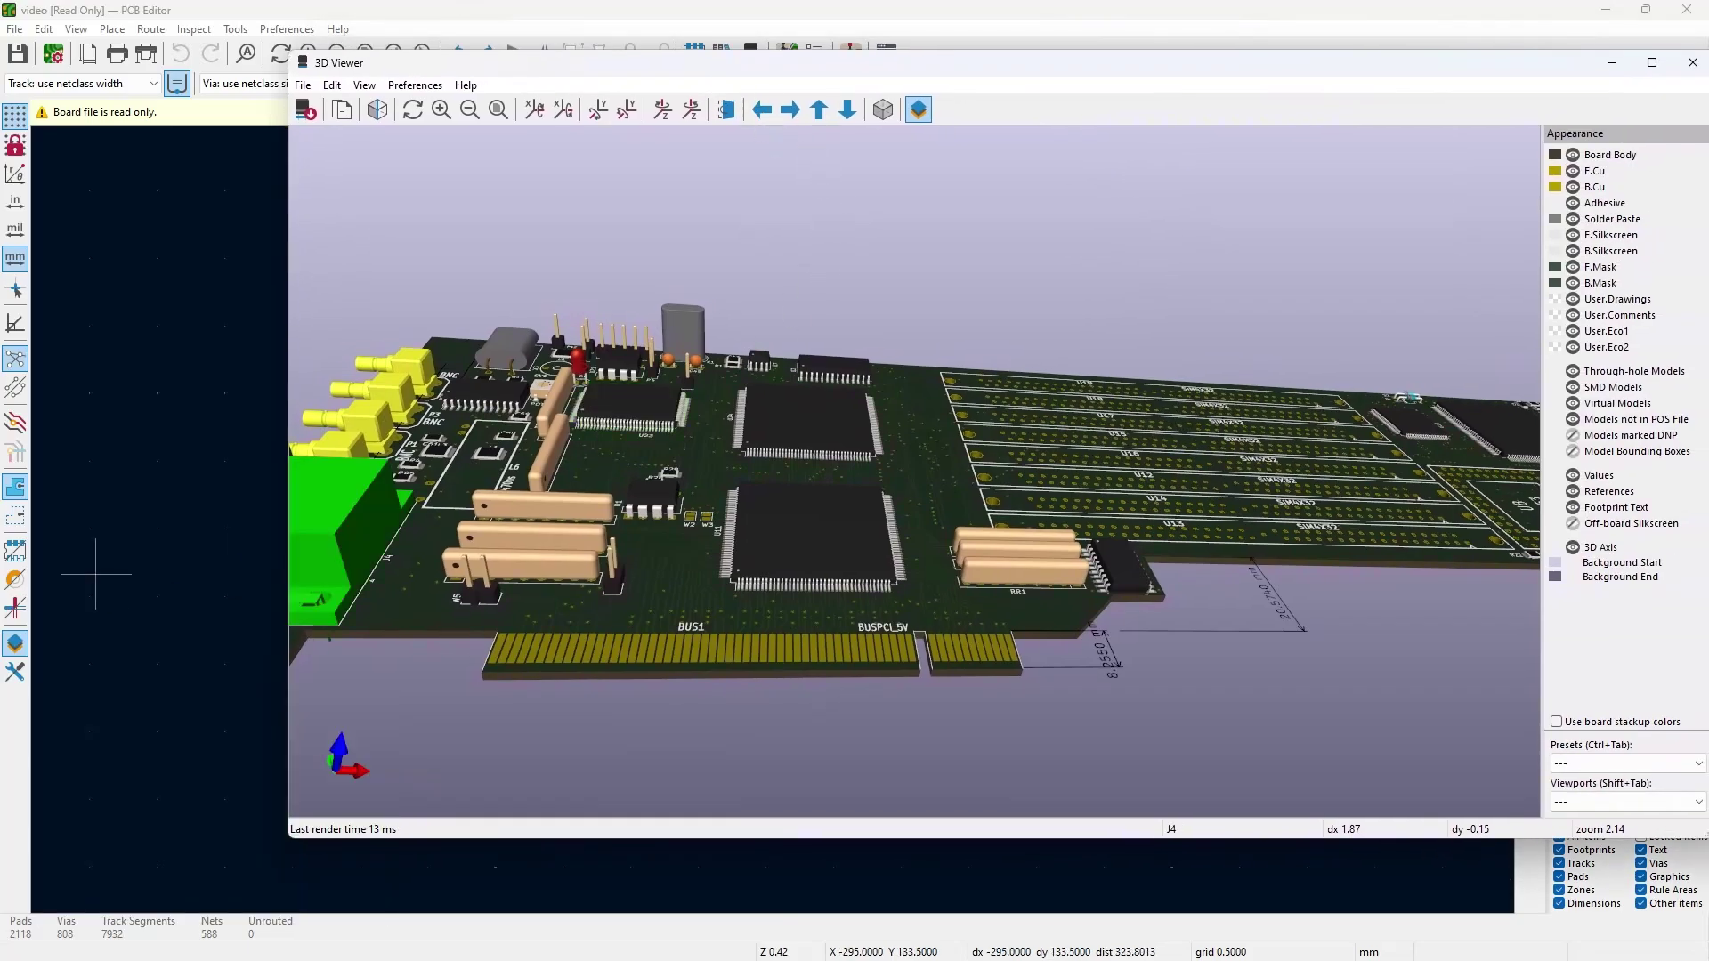
drag(741, 760, 788, 592)
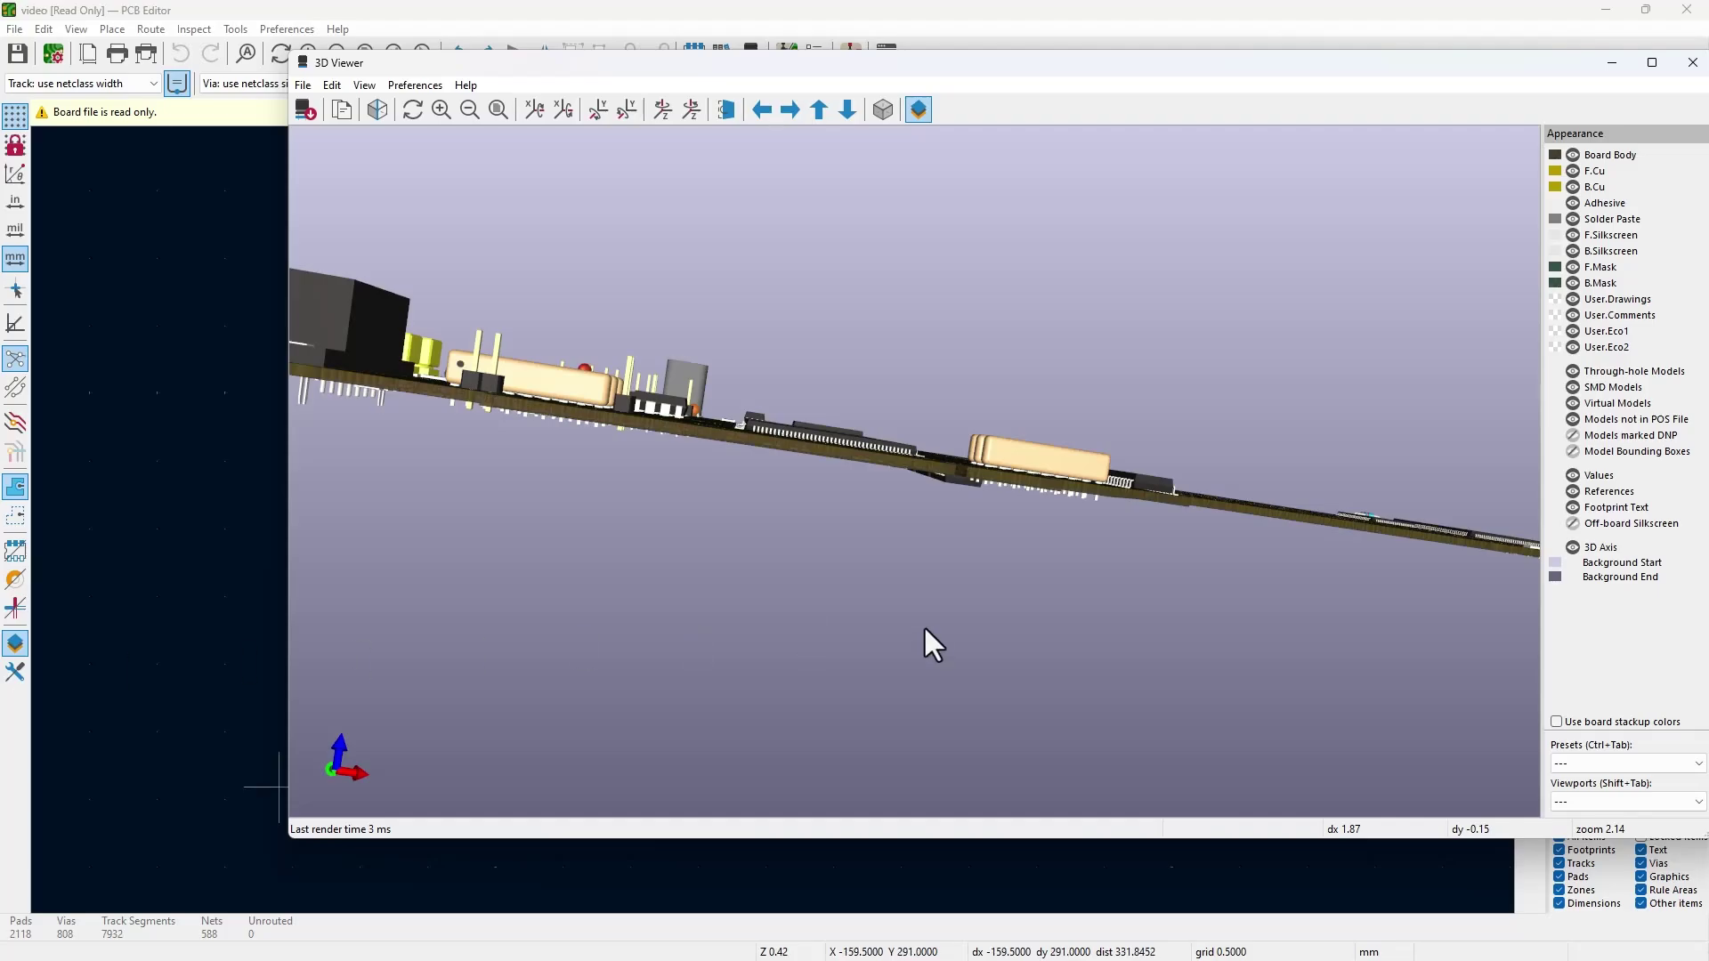
drag(881, 279, 1079, 229)
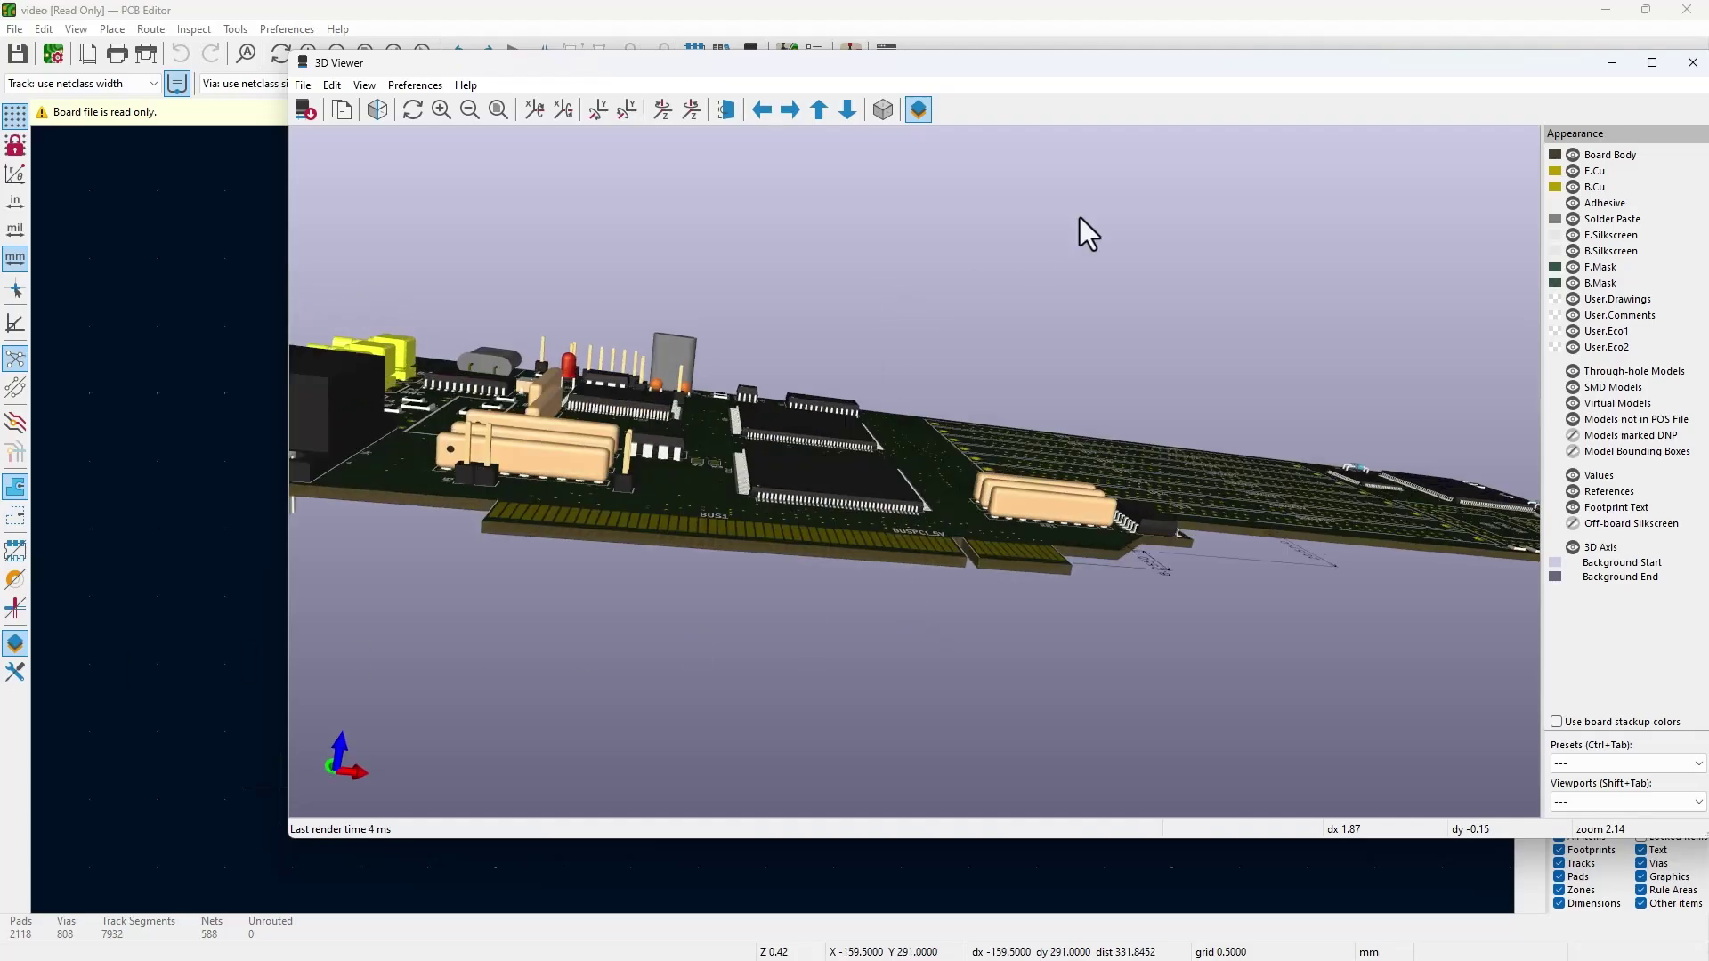
- Close the 3D Viewer to return to the flat 2D board layout
click(1692, 62)
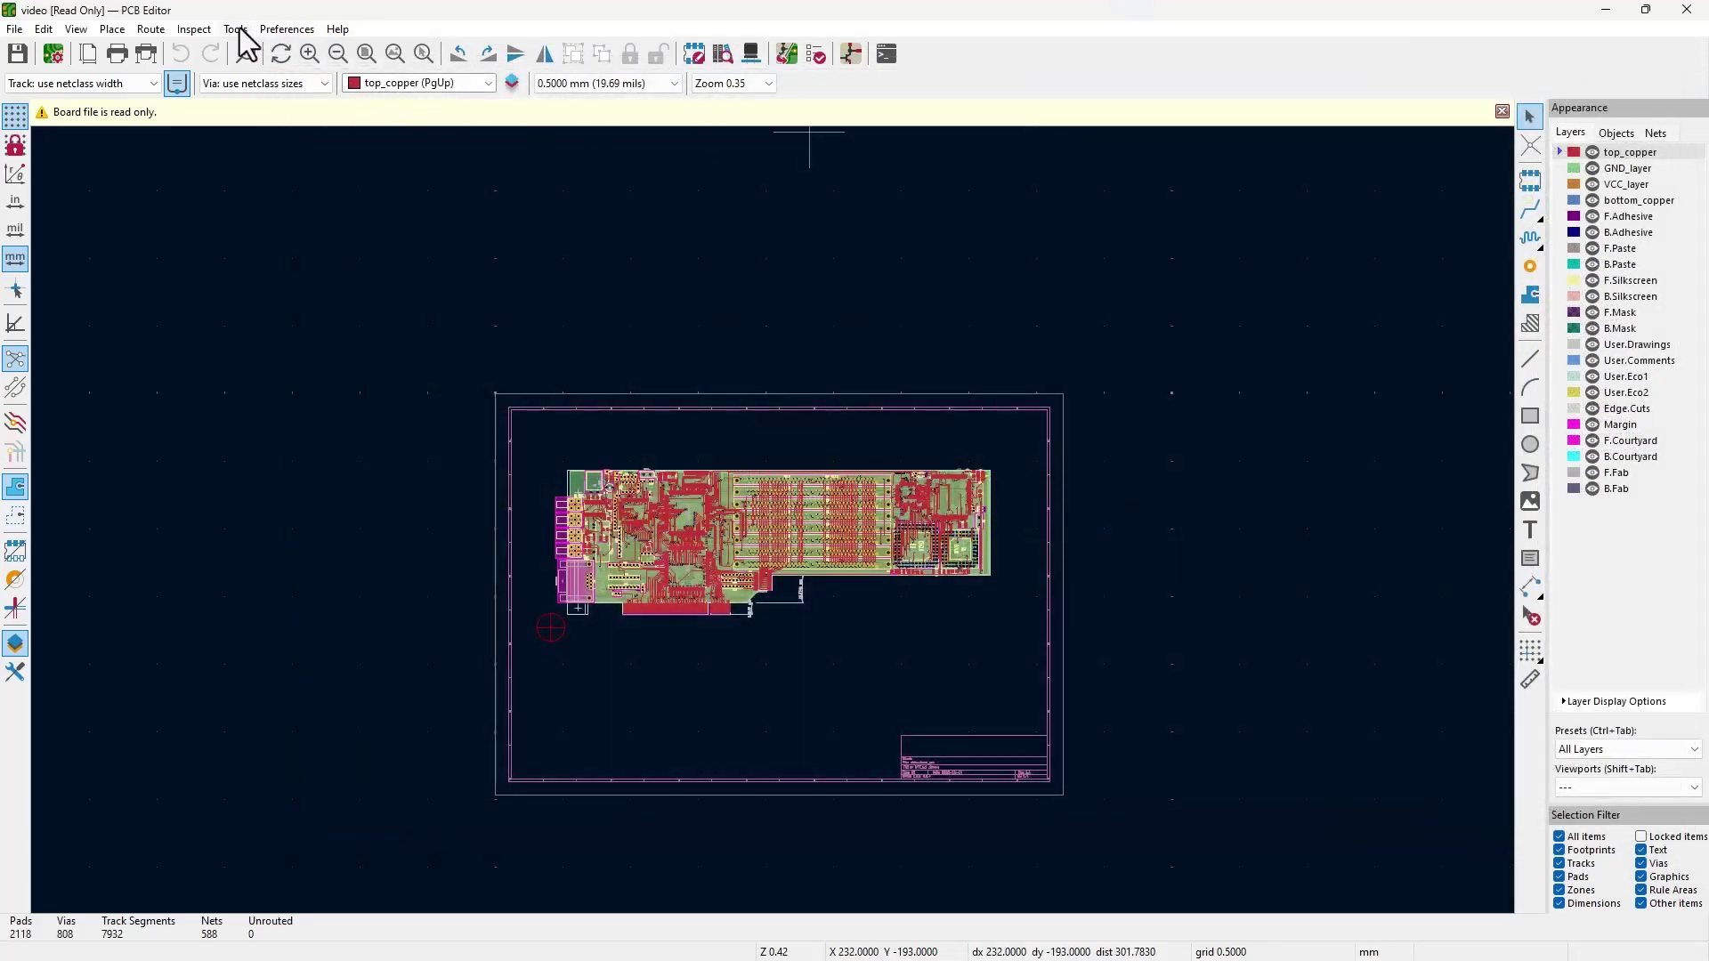
click(236, 29)
click(235, 28)
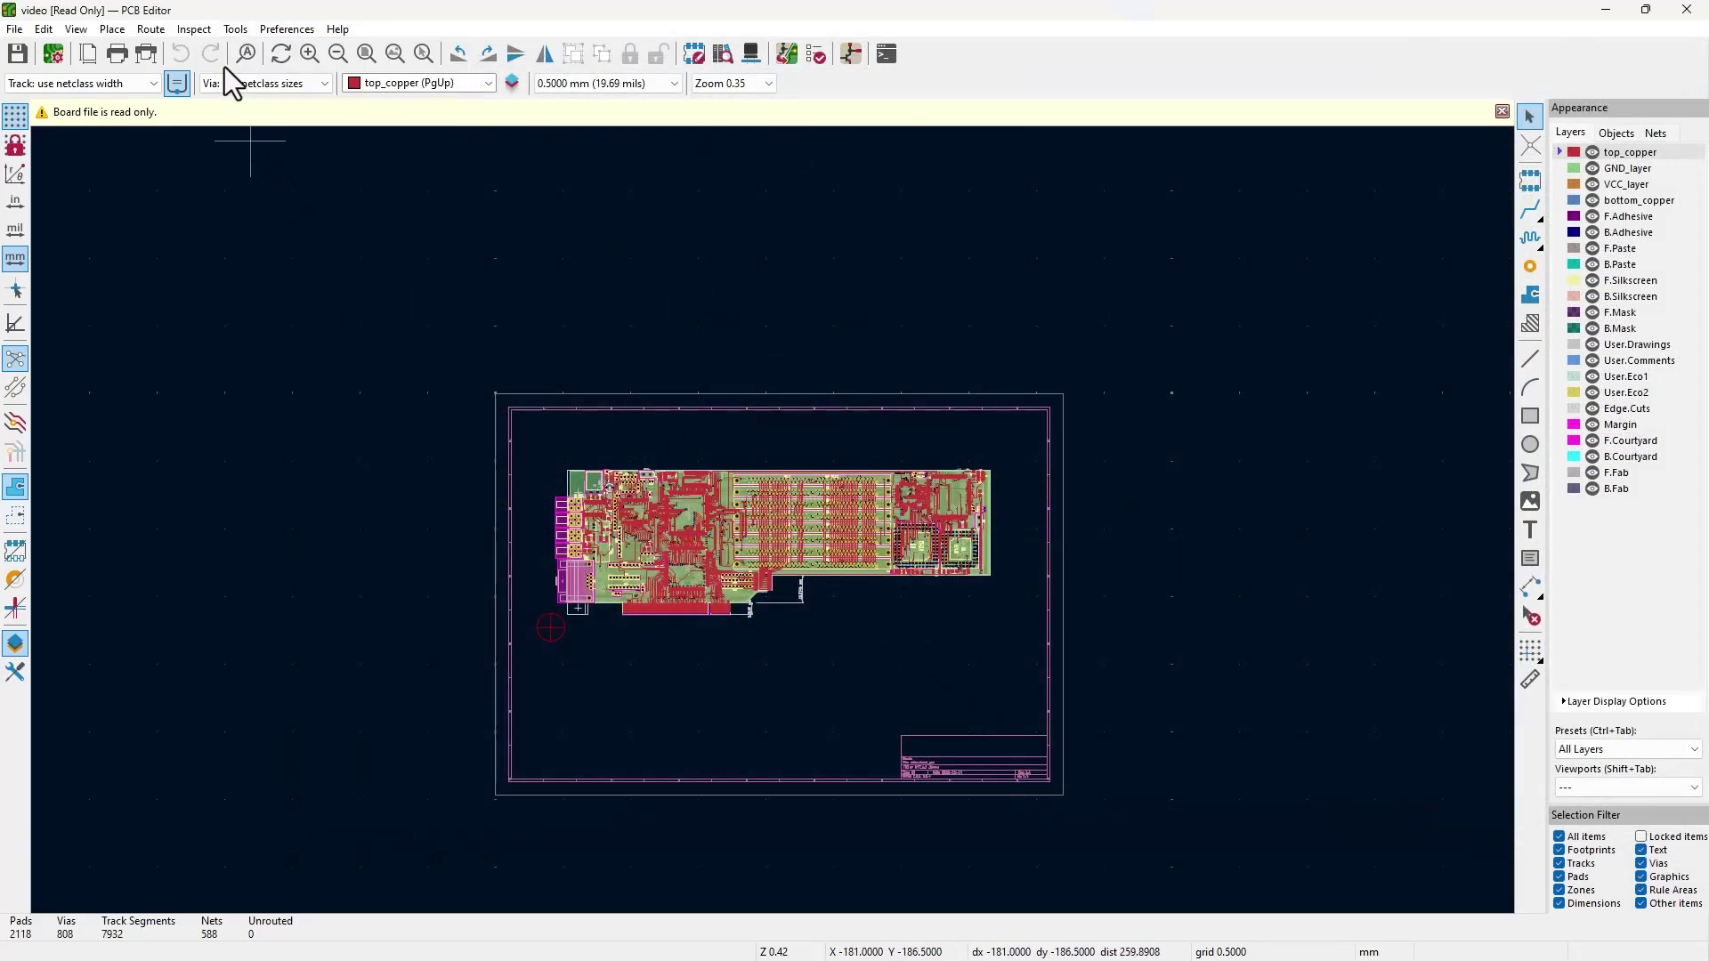
- Open the External Plugins directory from Tools, find it empty, and close it
click(236, 28)
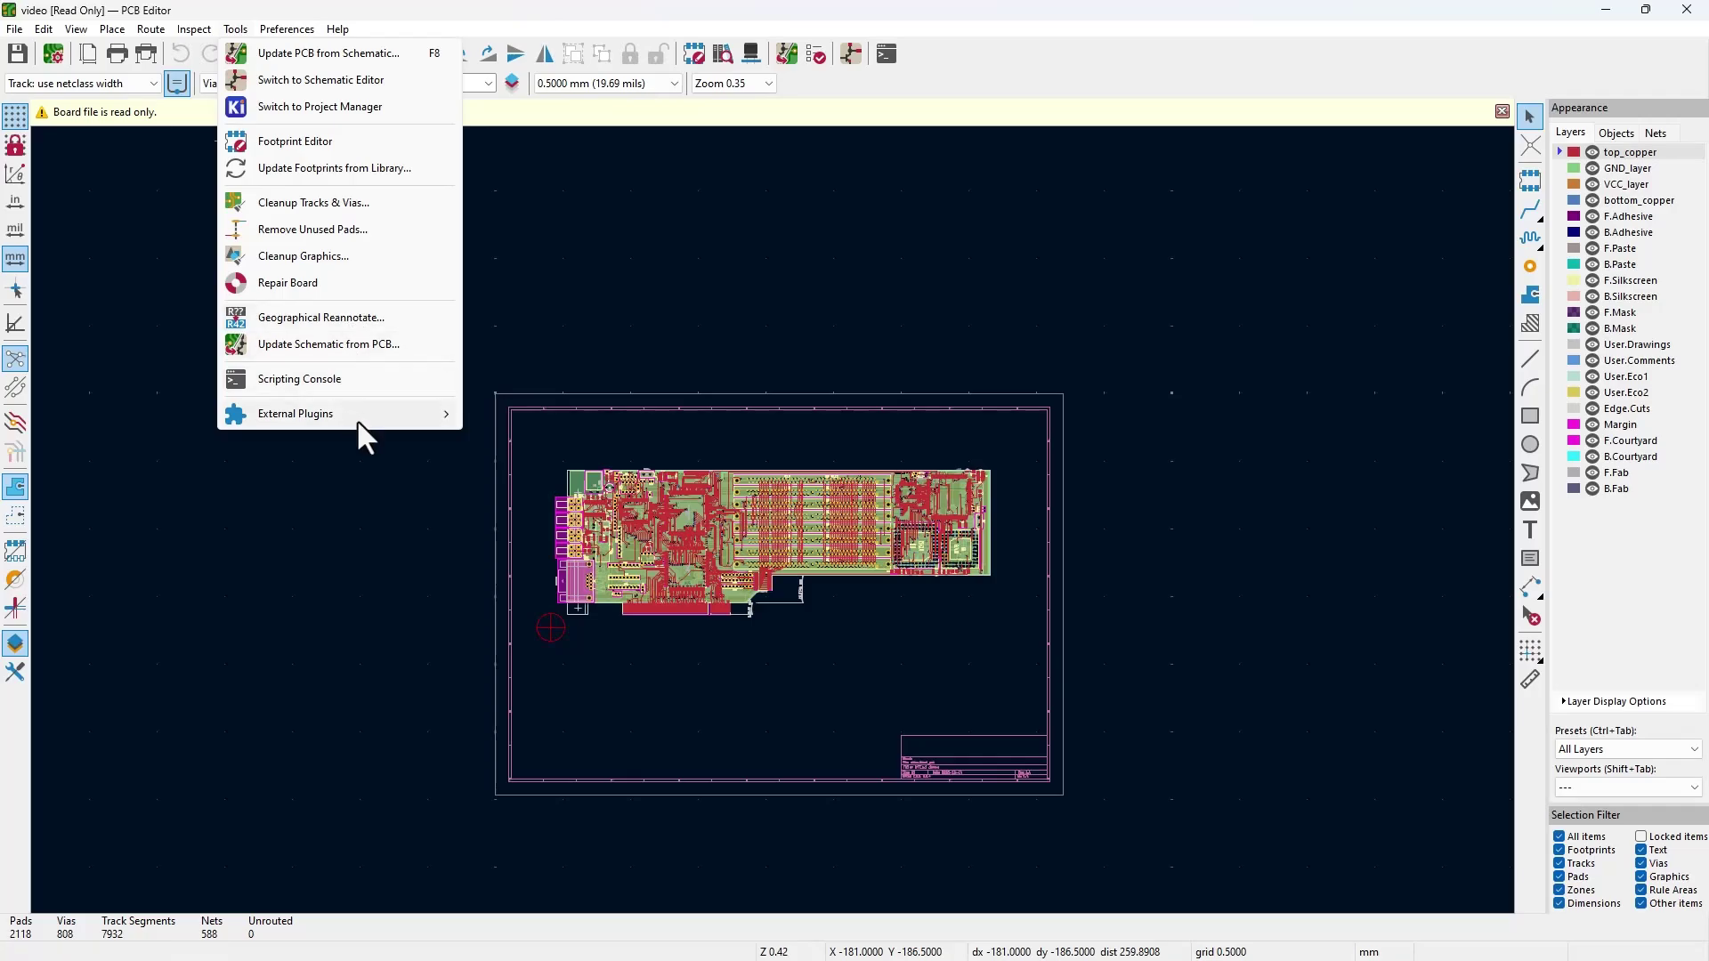
mouse_move(425, 417)
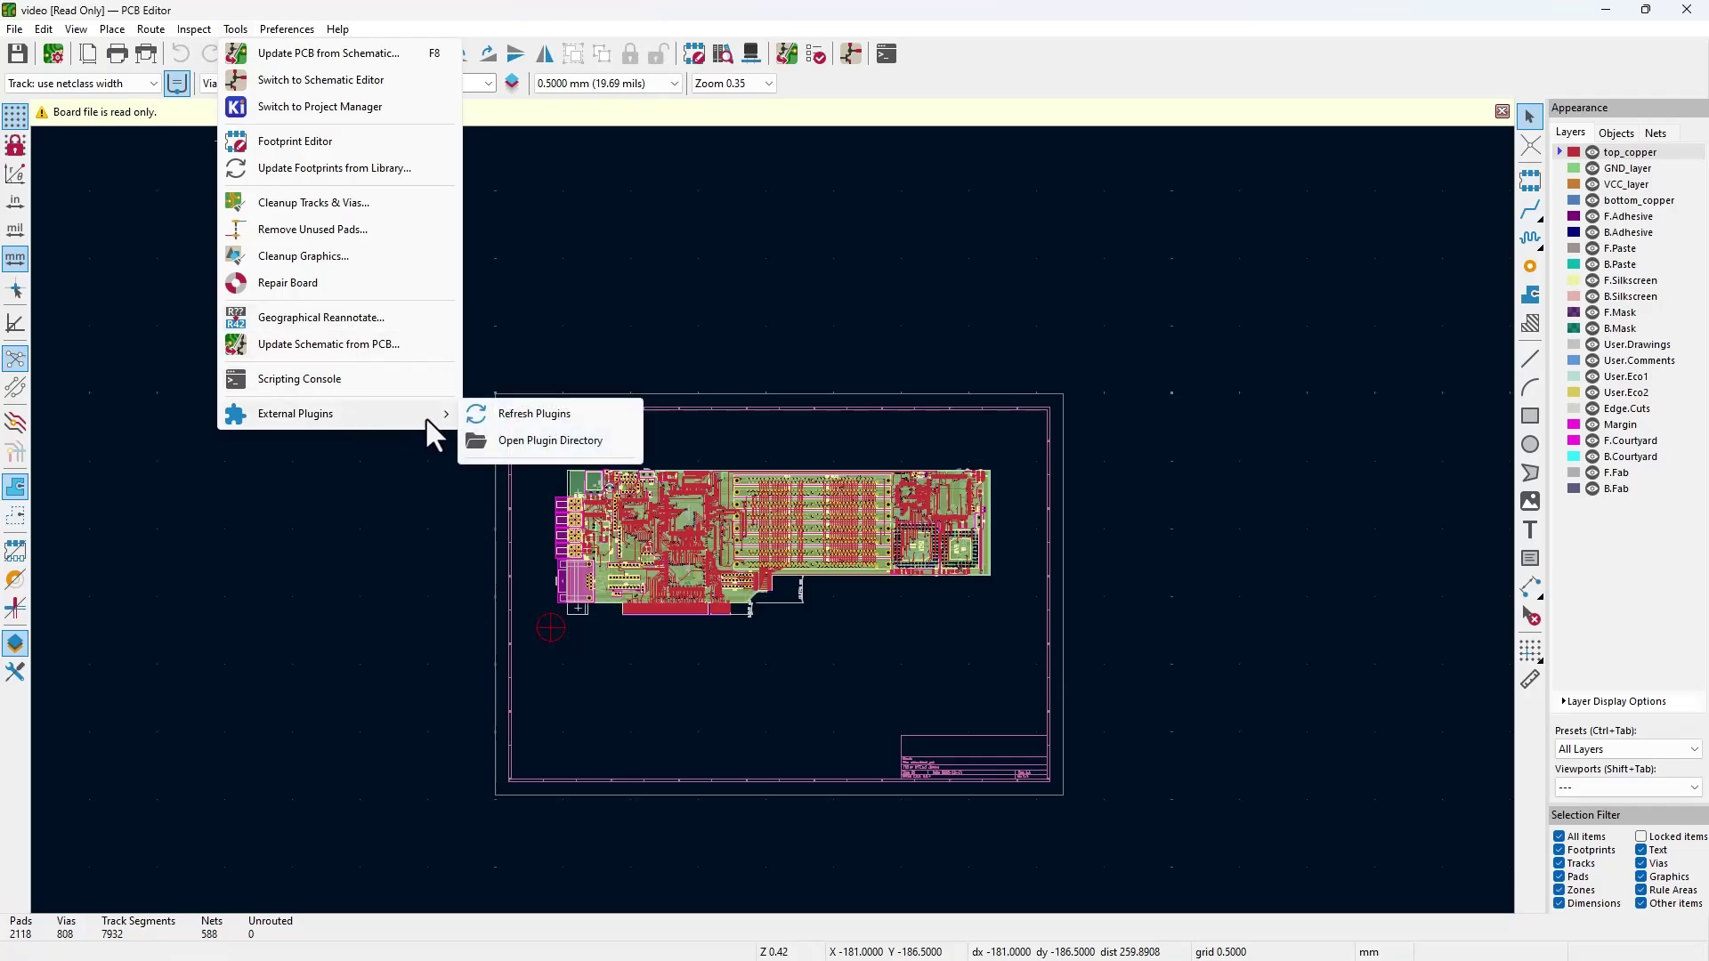
click(570, 441)
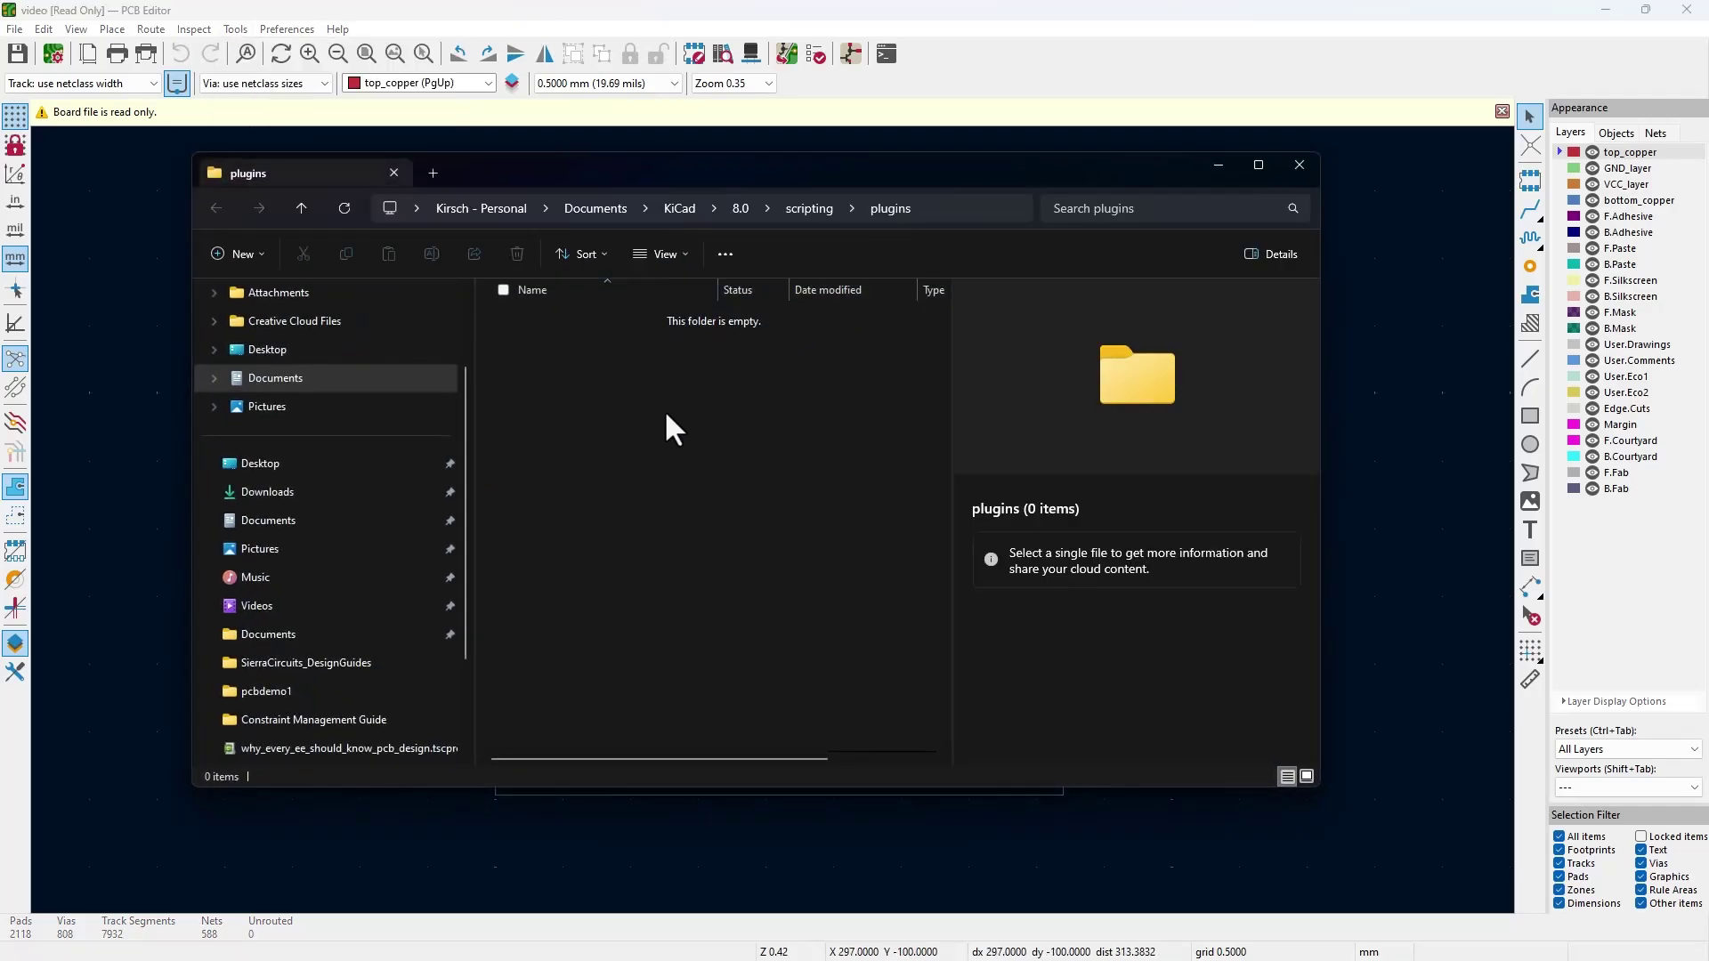
click(1299, 165)
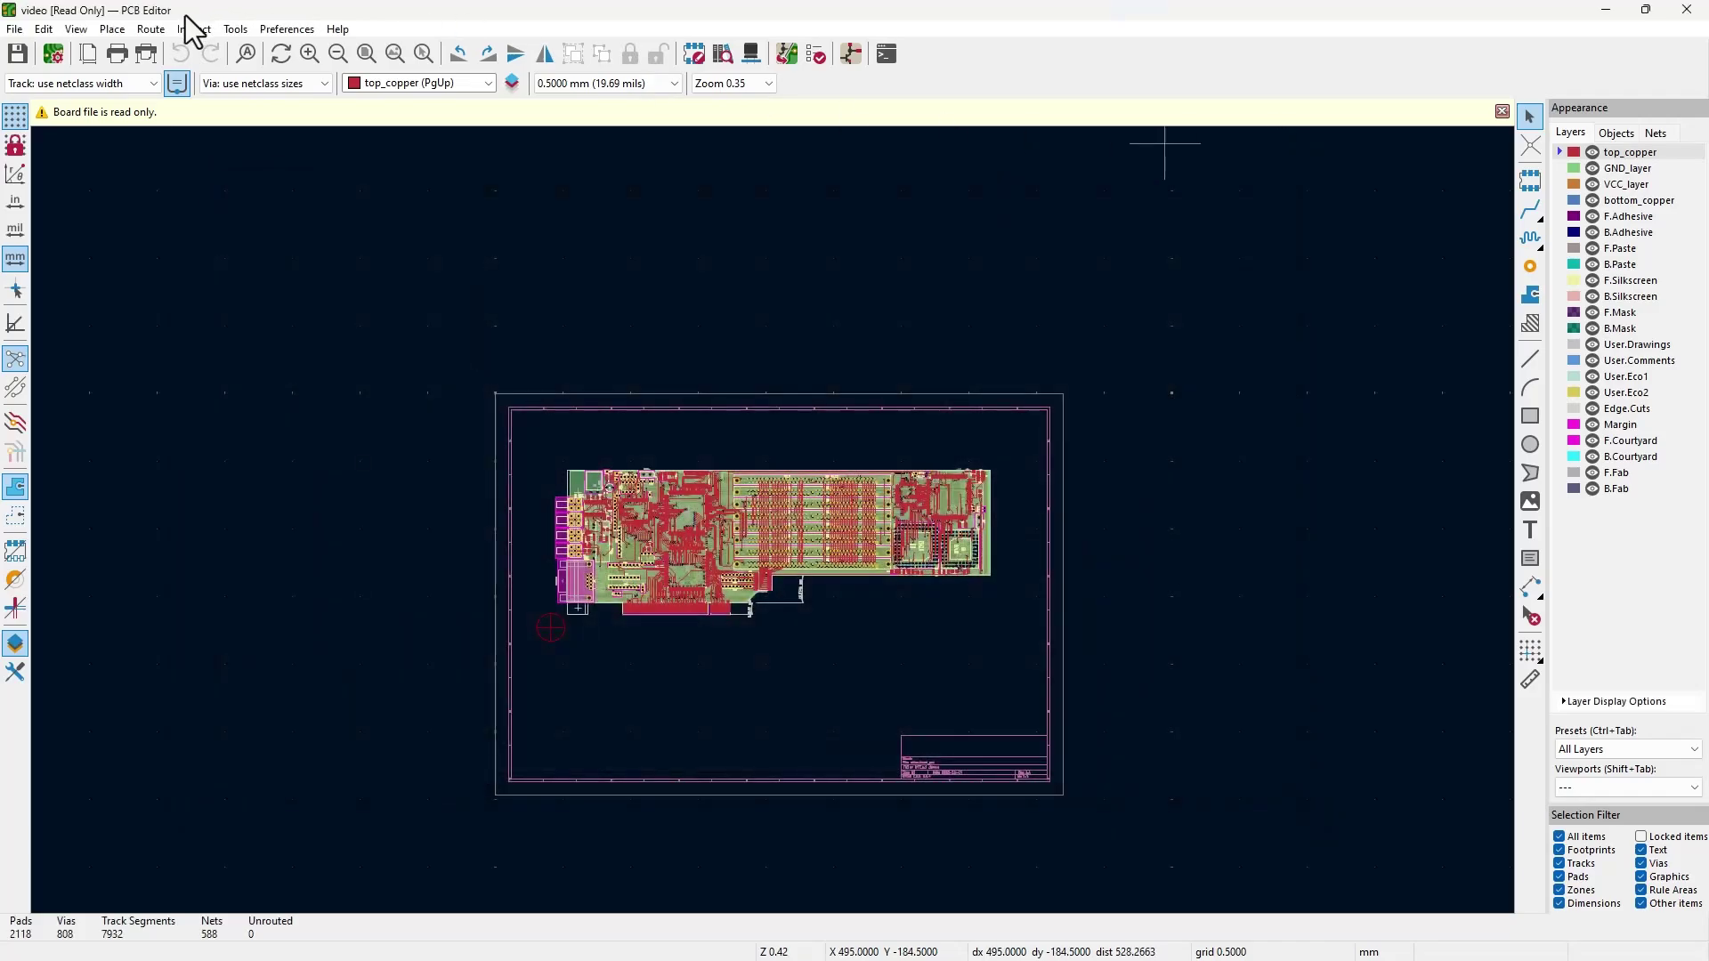
click(284, 30)
mouse_move(237, 30)
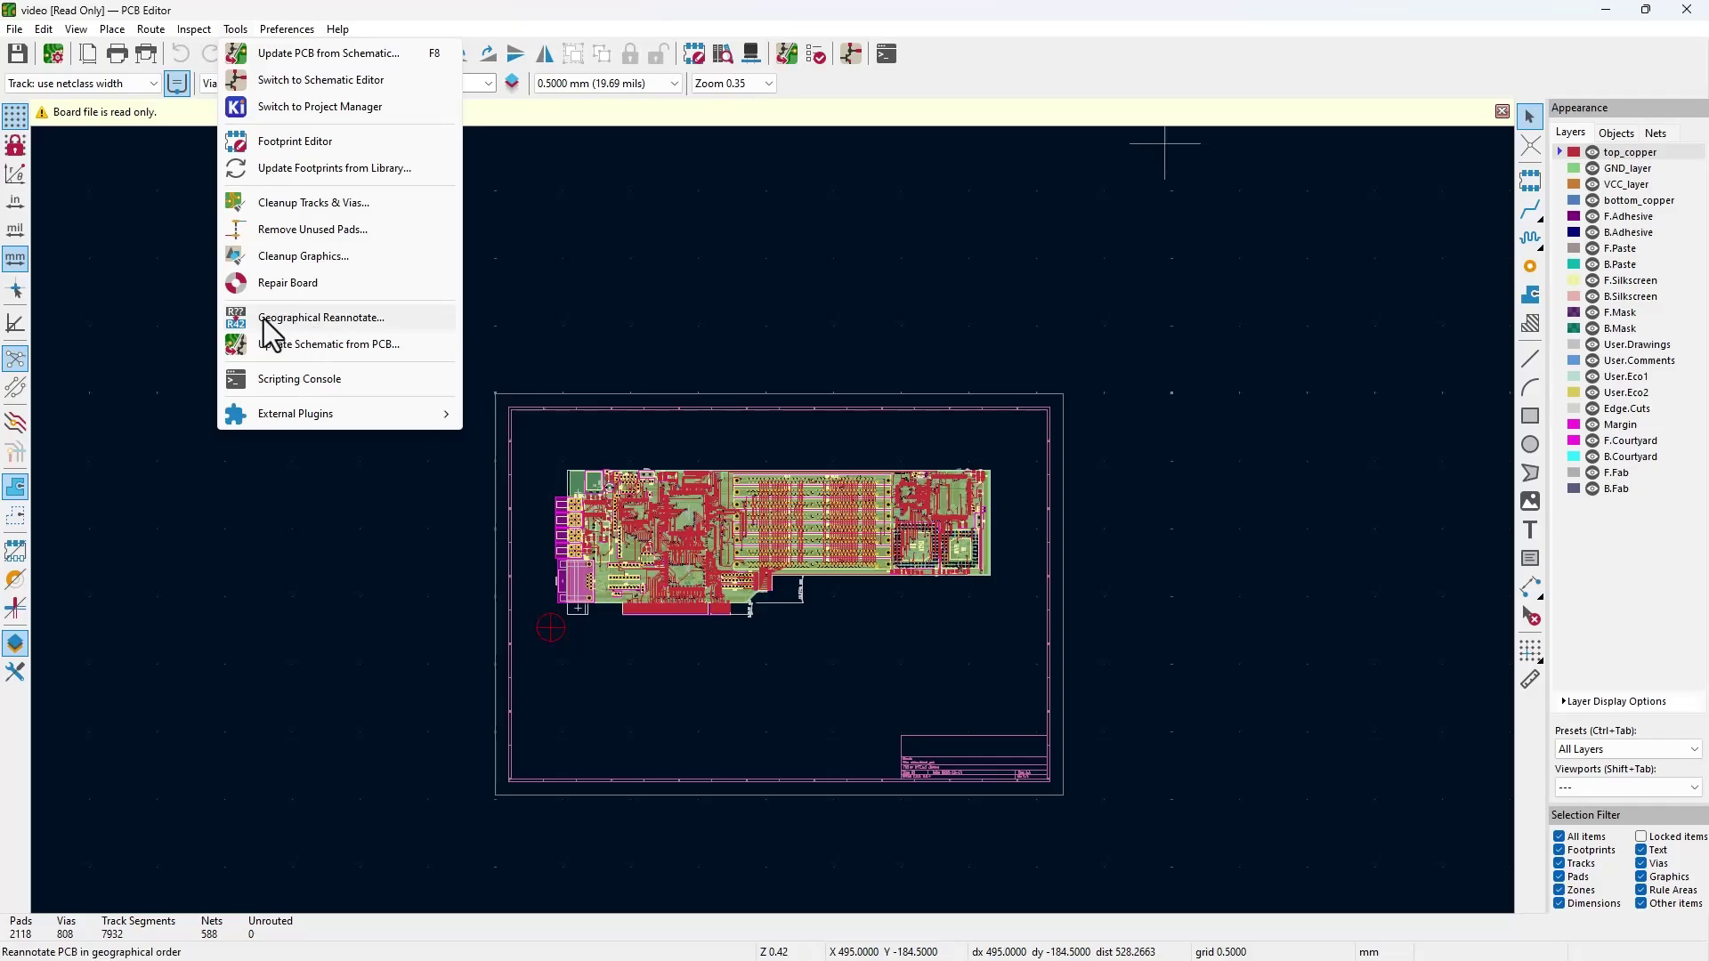
- Cancel Remove Unused Pads, then choose Tune Skew of a Differential Pair from Route
click(285, 229)
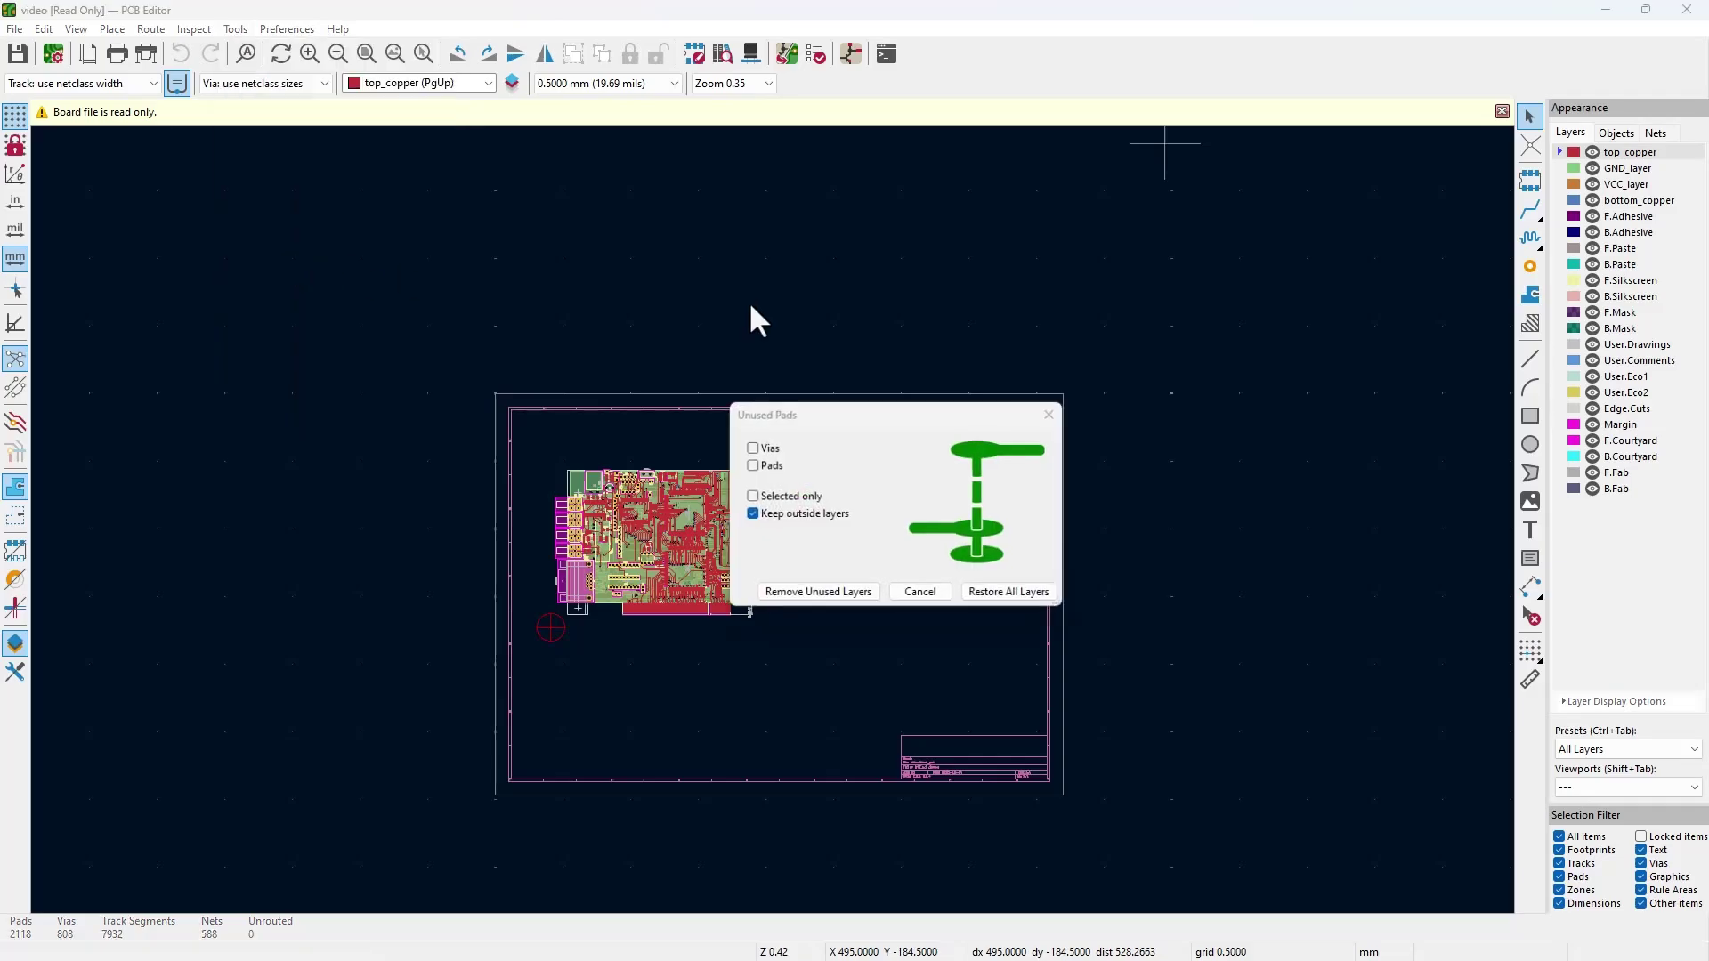
click(917, 591)
click(199, 30)
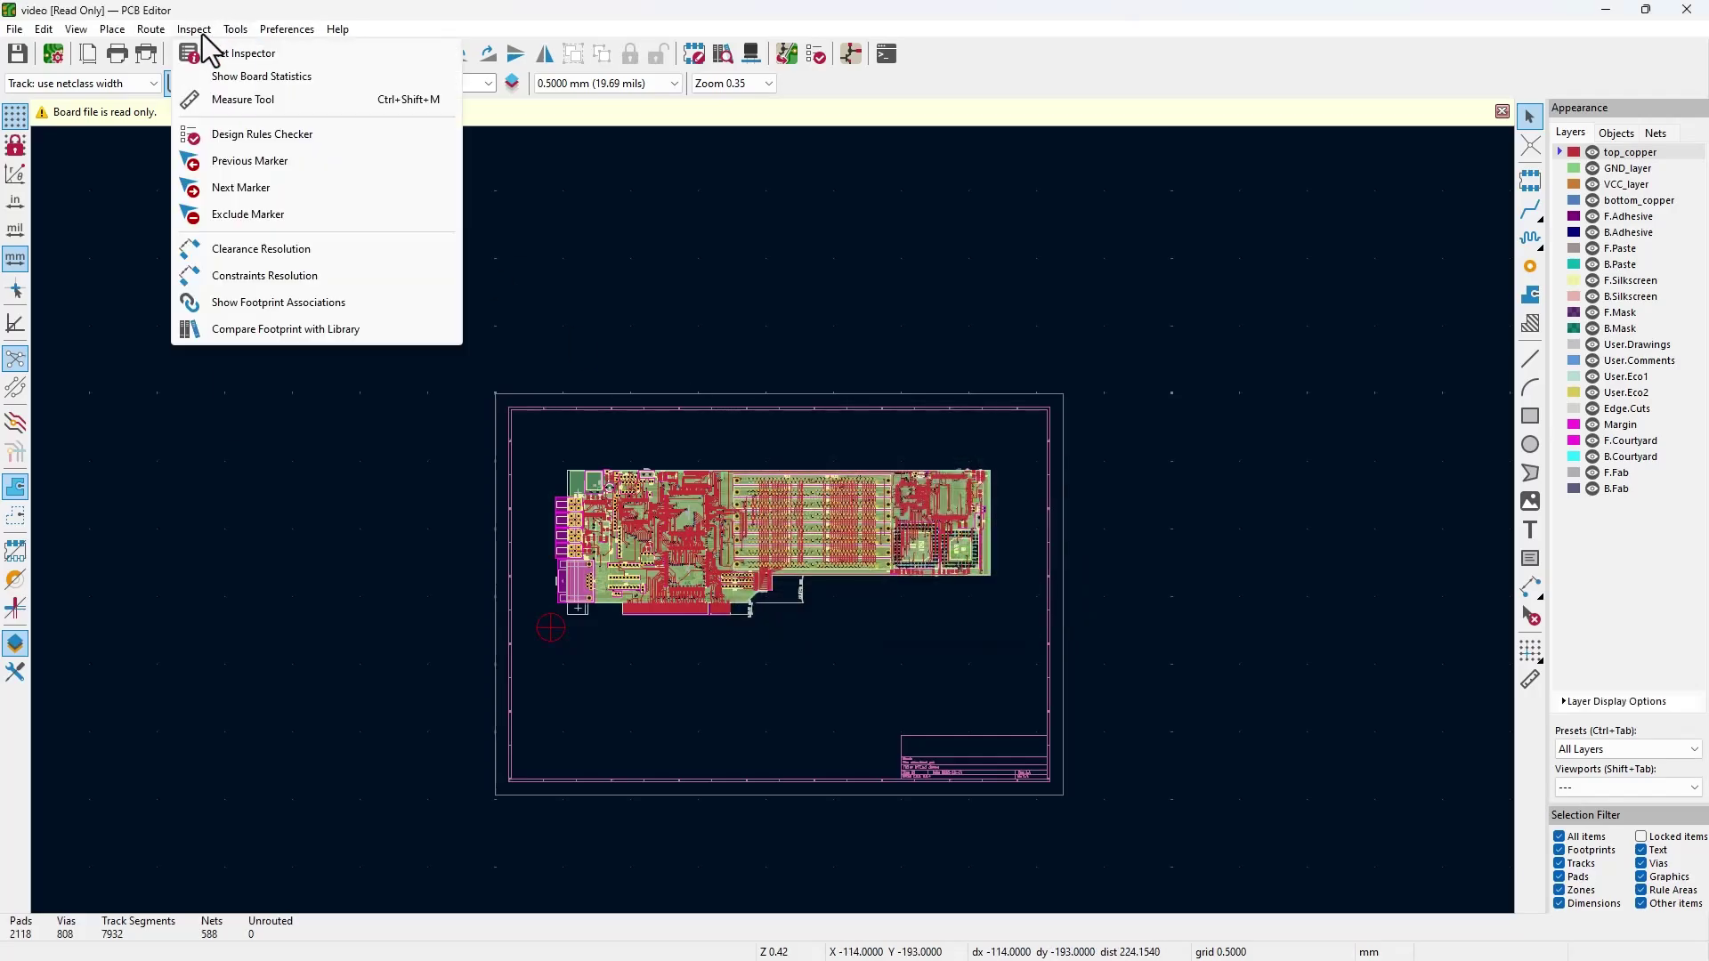
mouse_move(235, 30)
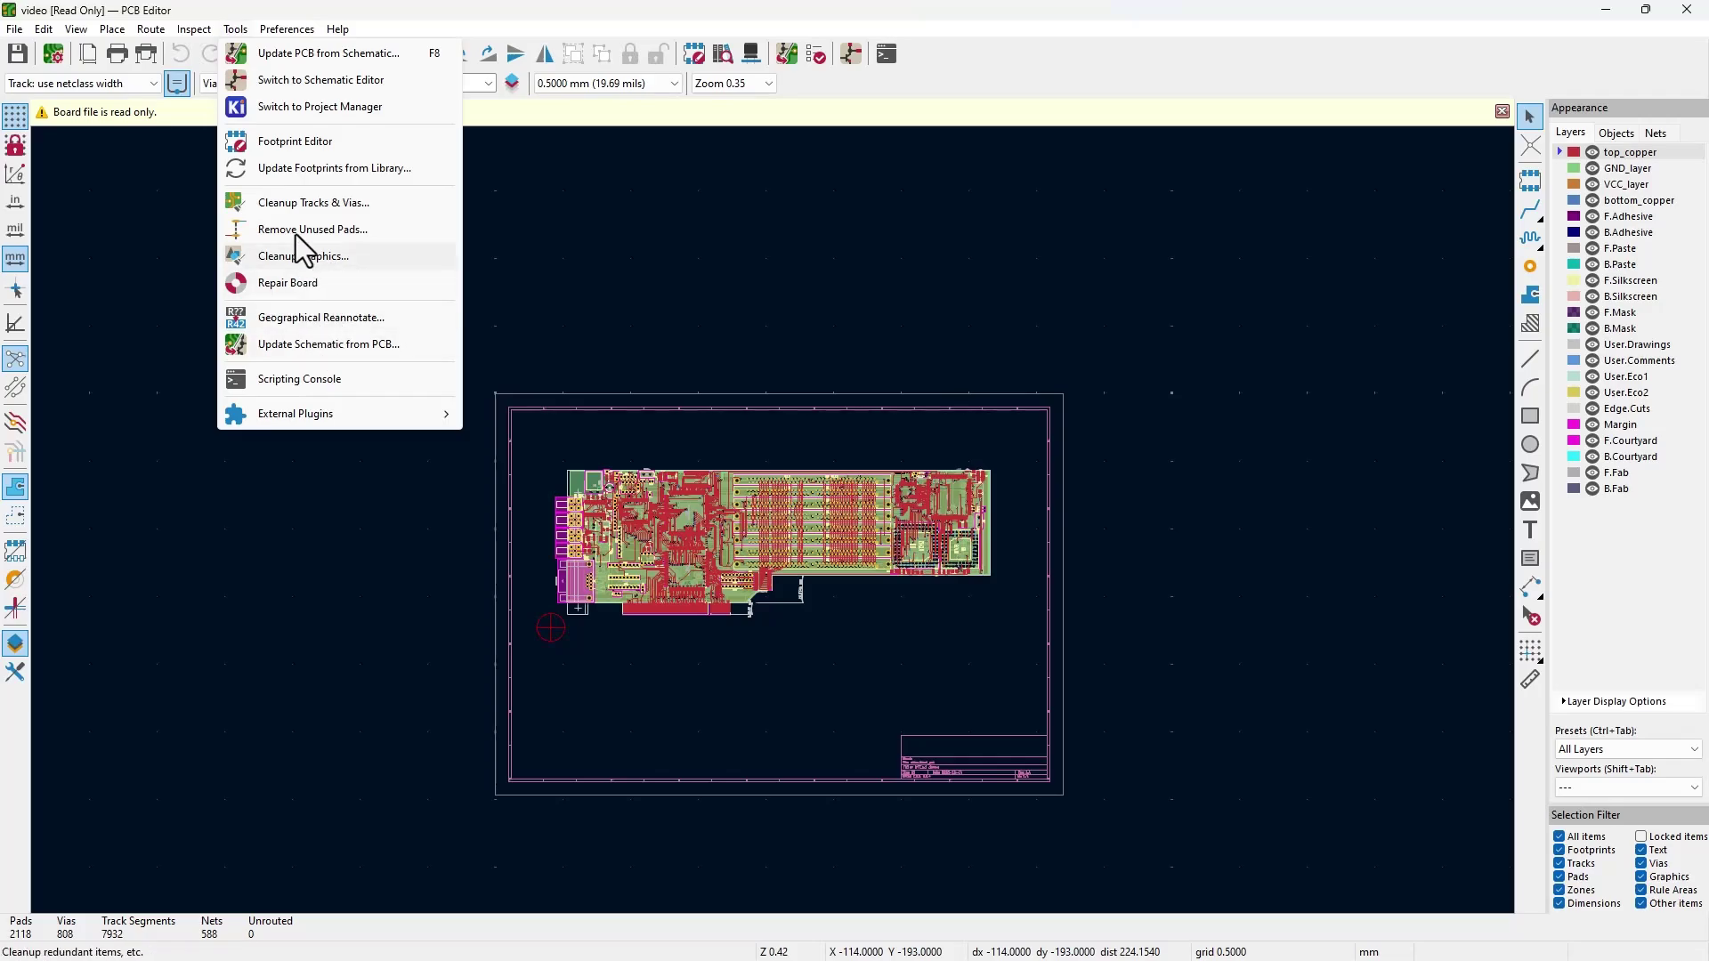
mouse_move(149, 30)
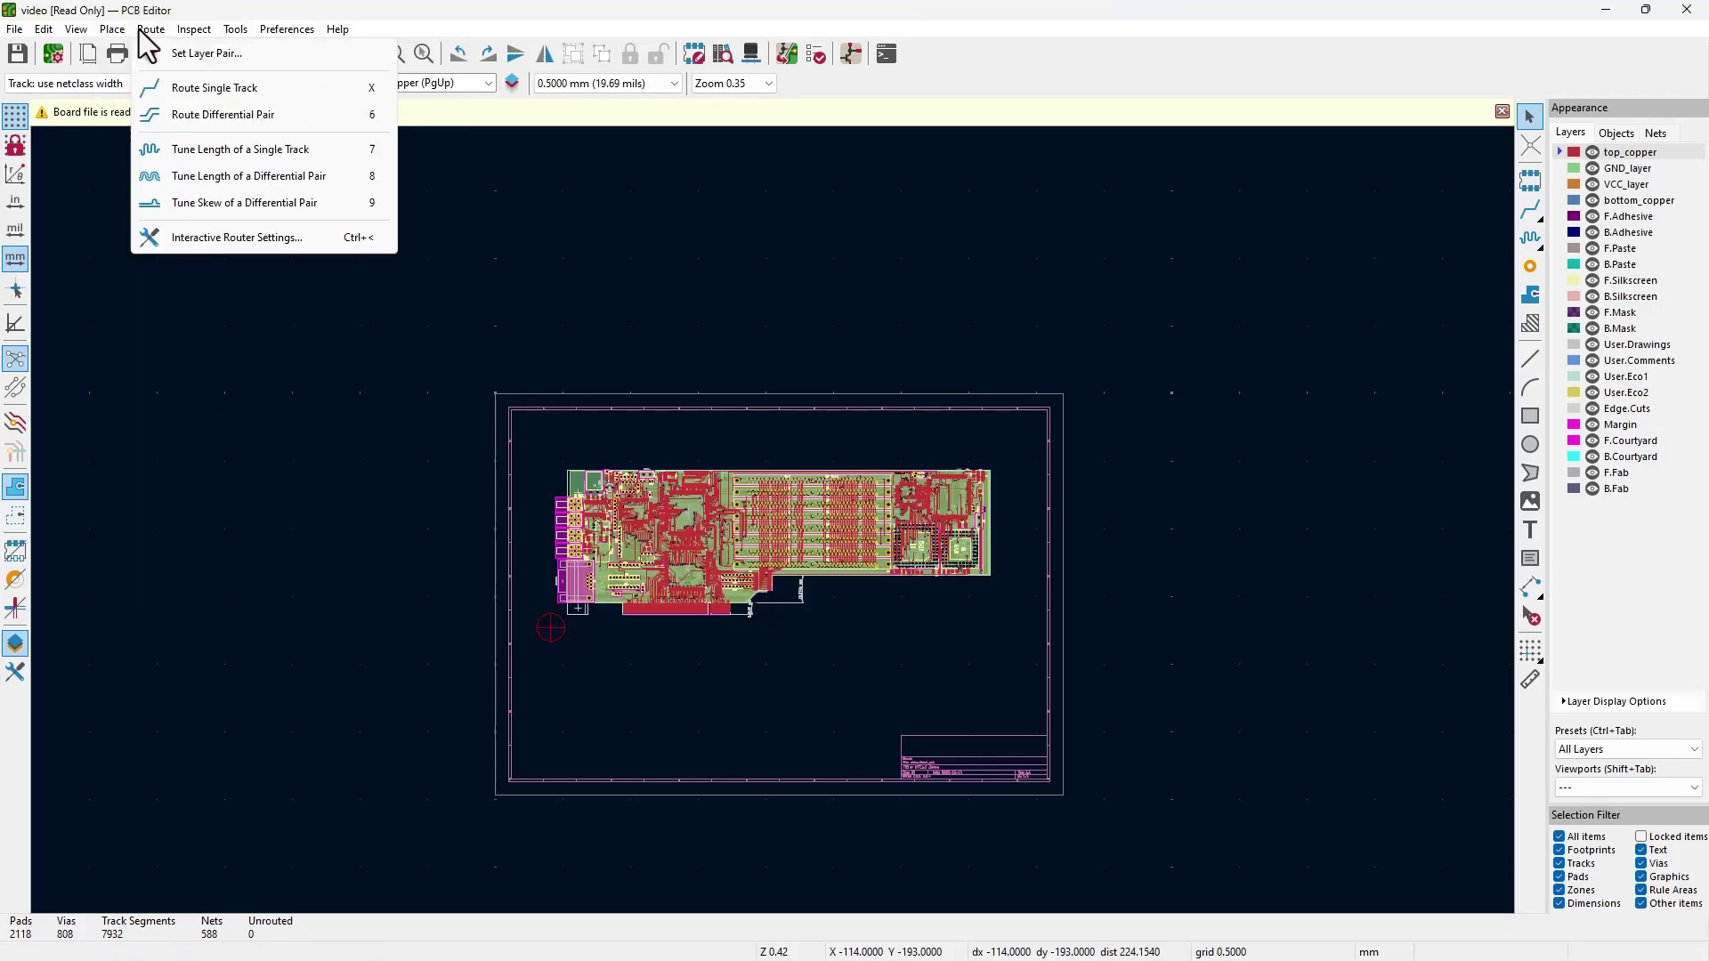
- Start the differential-pair skew tuning tool, cancel it, and pan to the board's left side
click(251, 202)
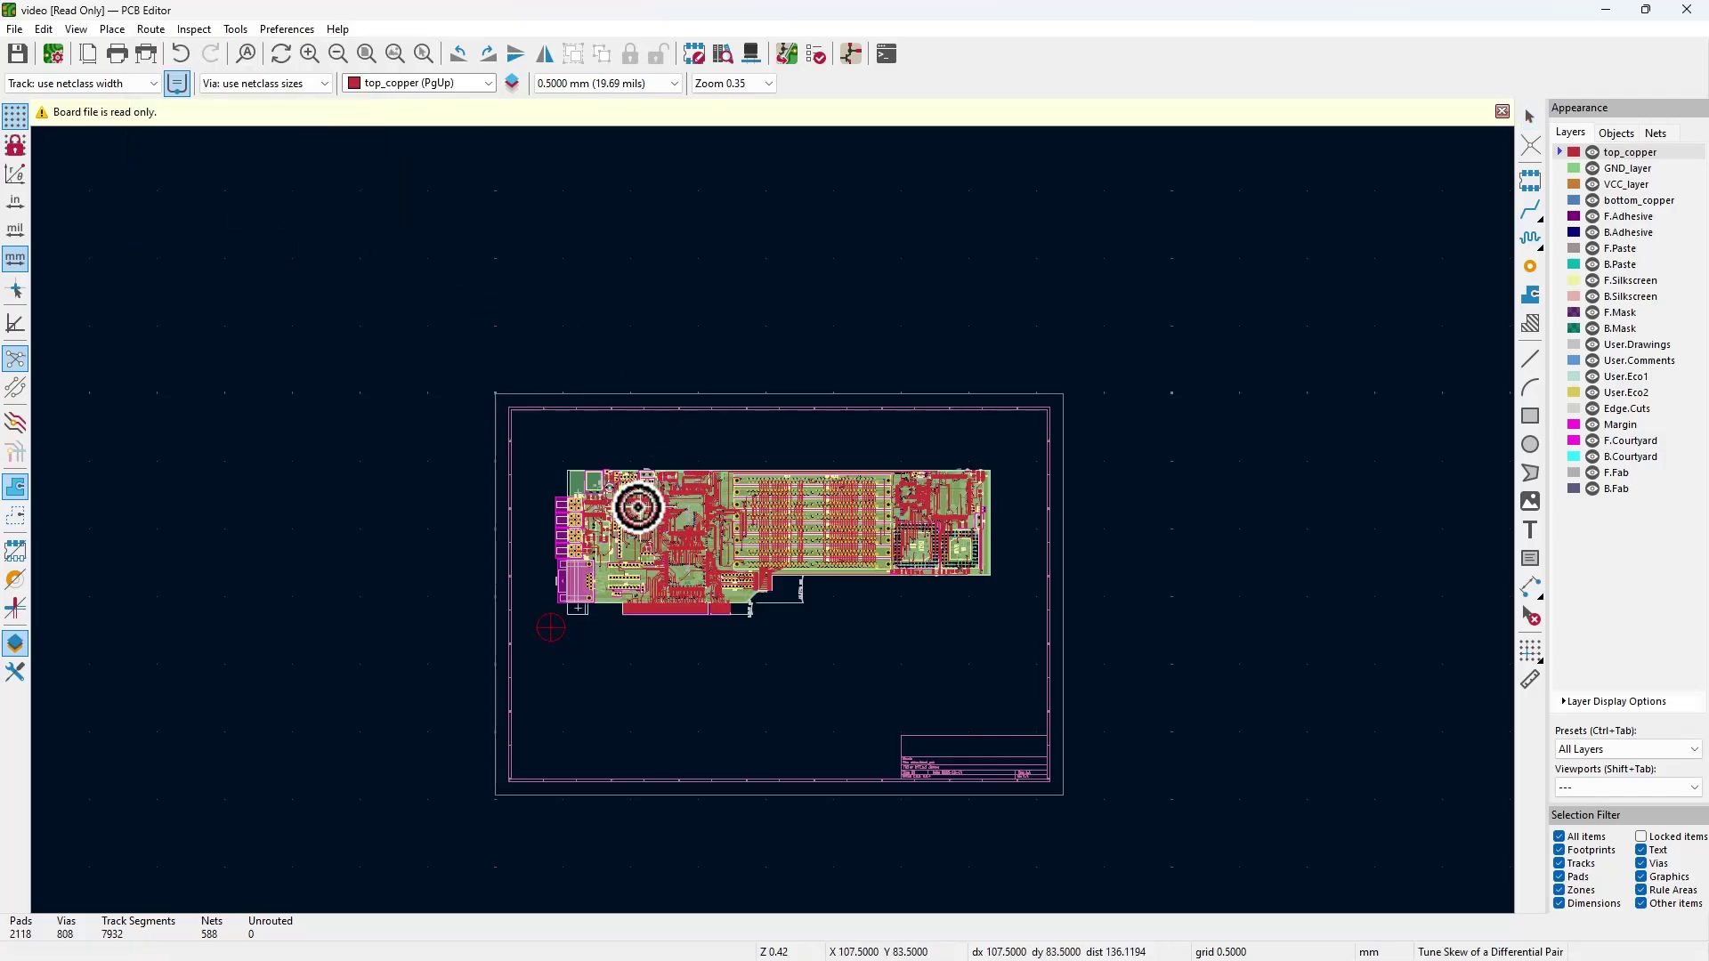
scroll(636, 507, up, 5)
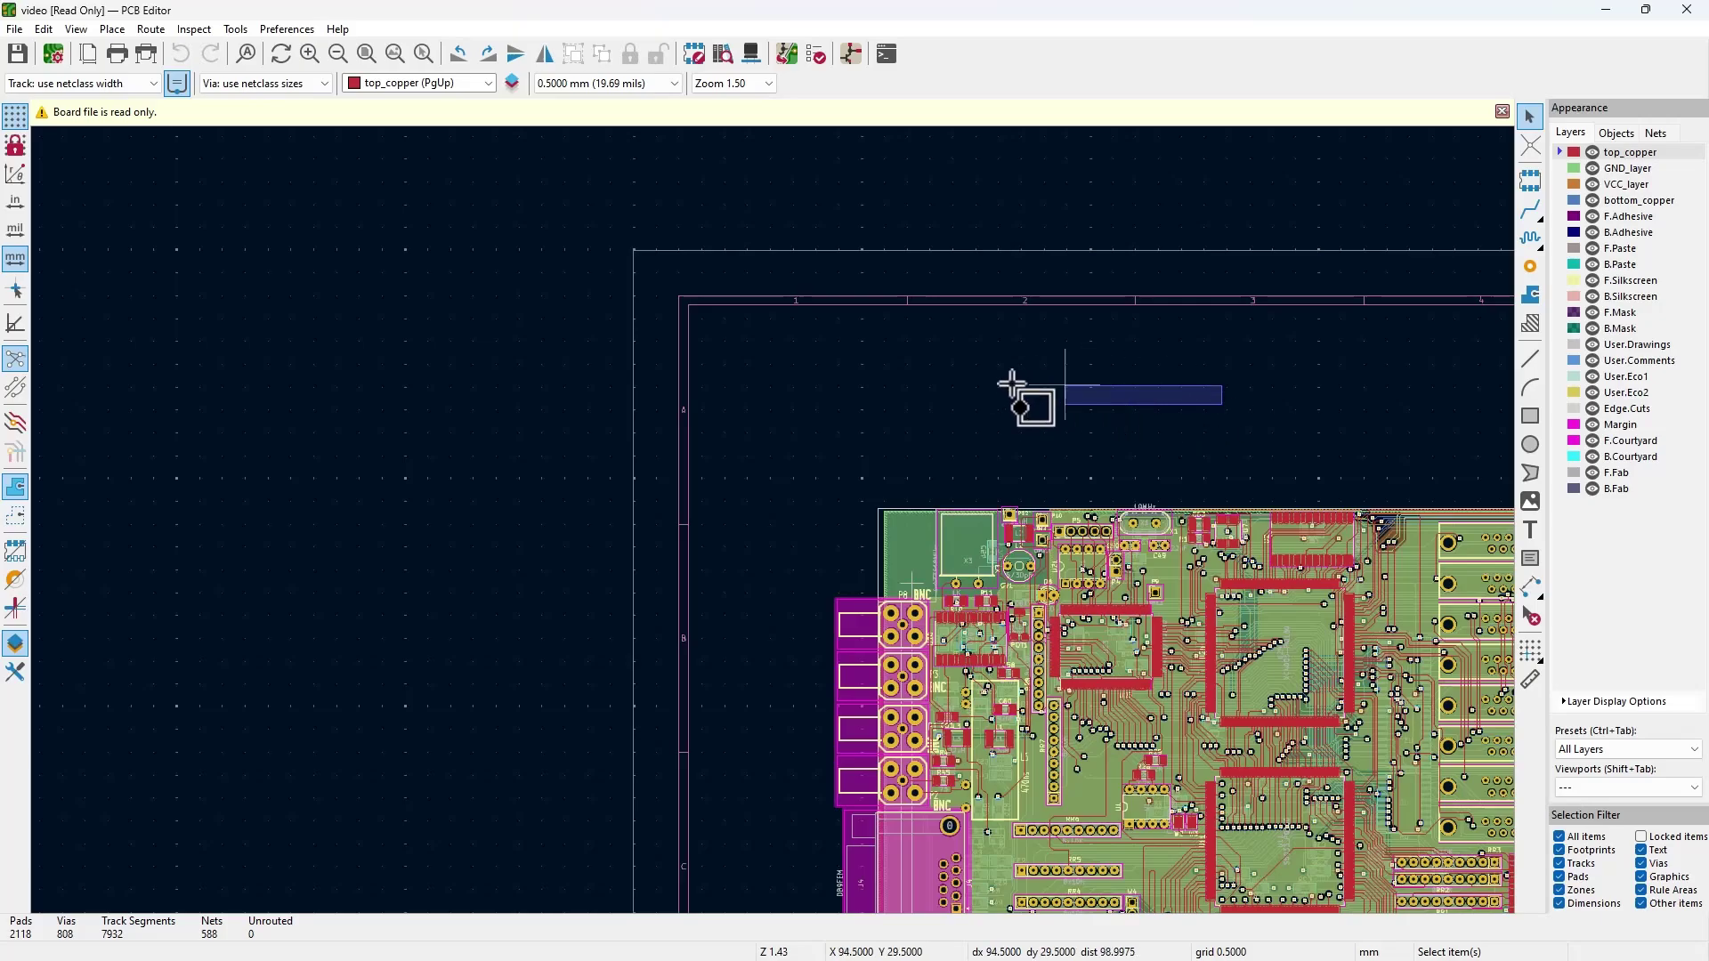
key(Escape)
middle_drag(1140, 443, 498, 291)
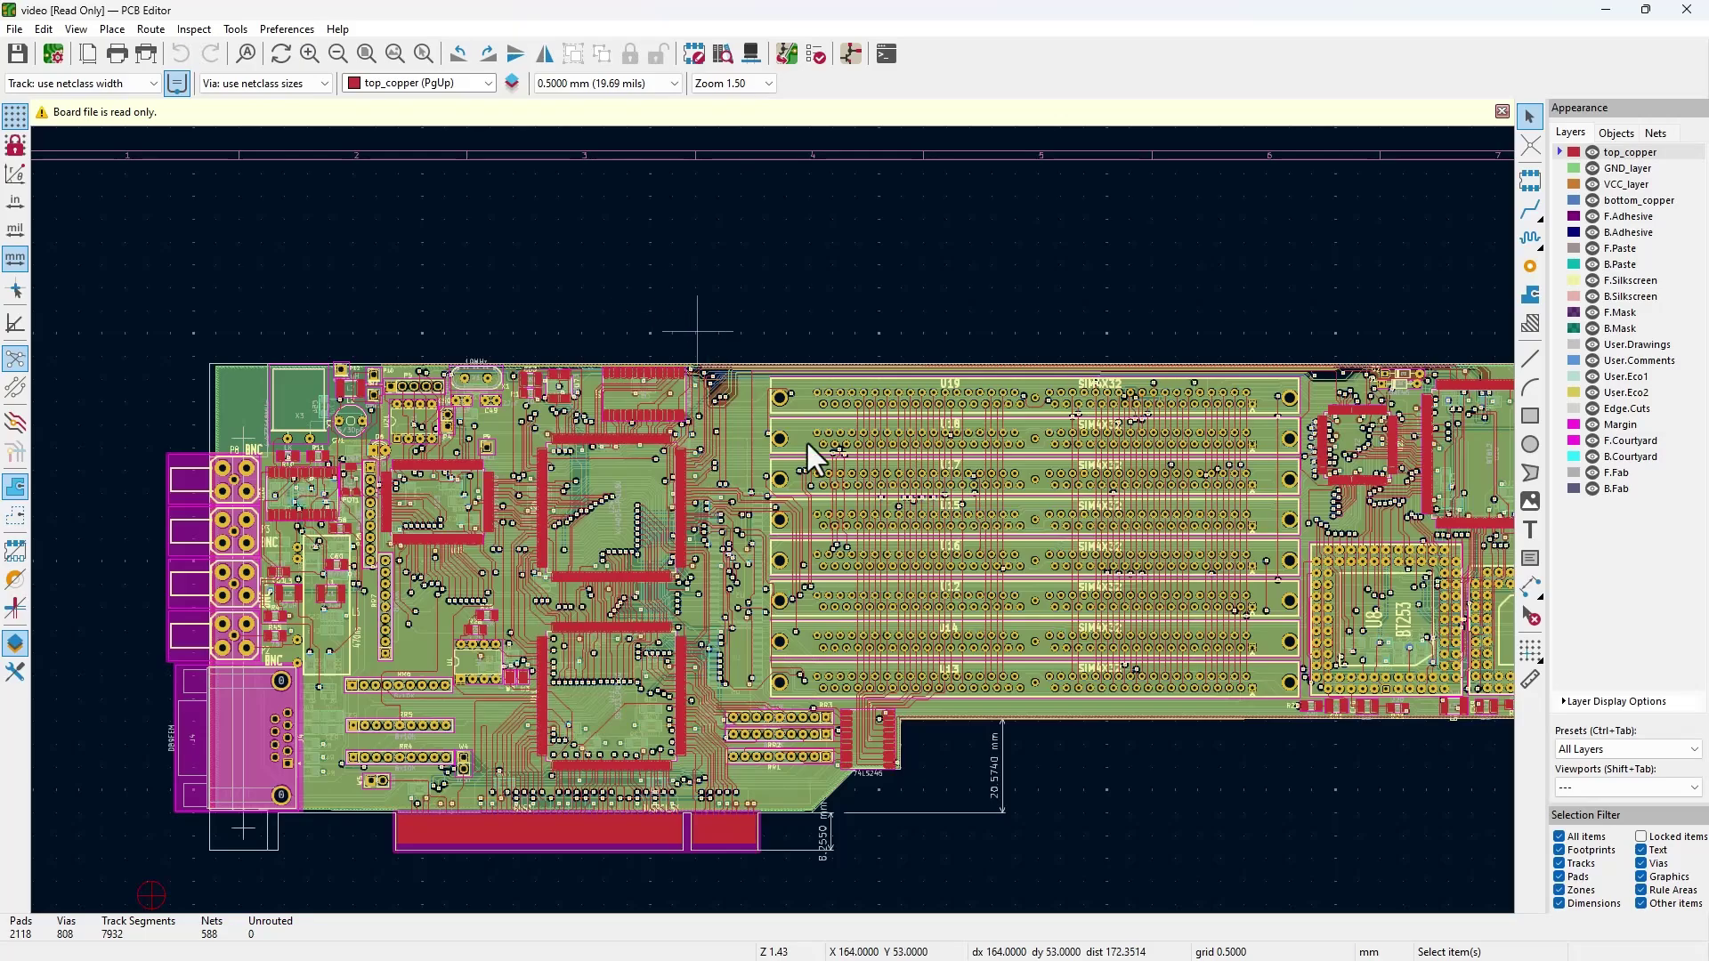
- Open a track's context menu, dismiss it, and bring up the DFM Handbook's microvias page
right_click(981, 534)
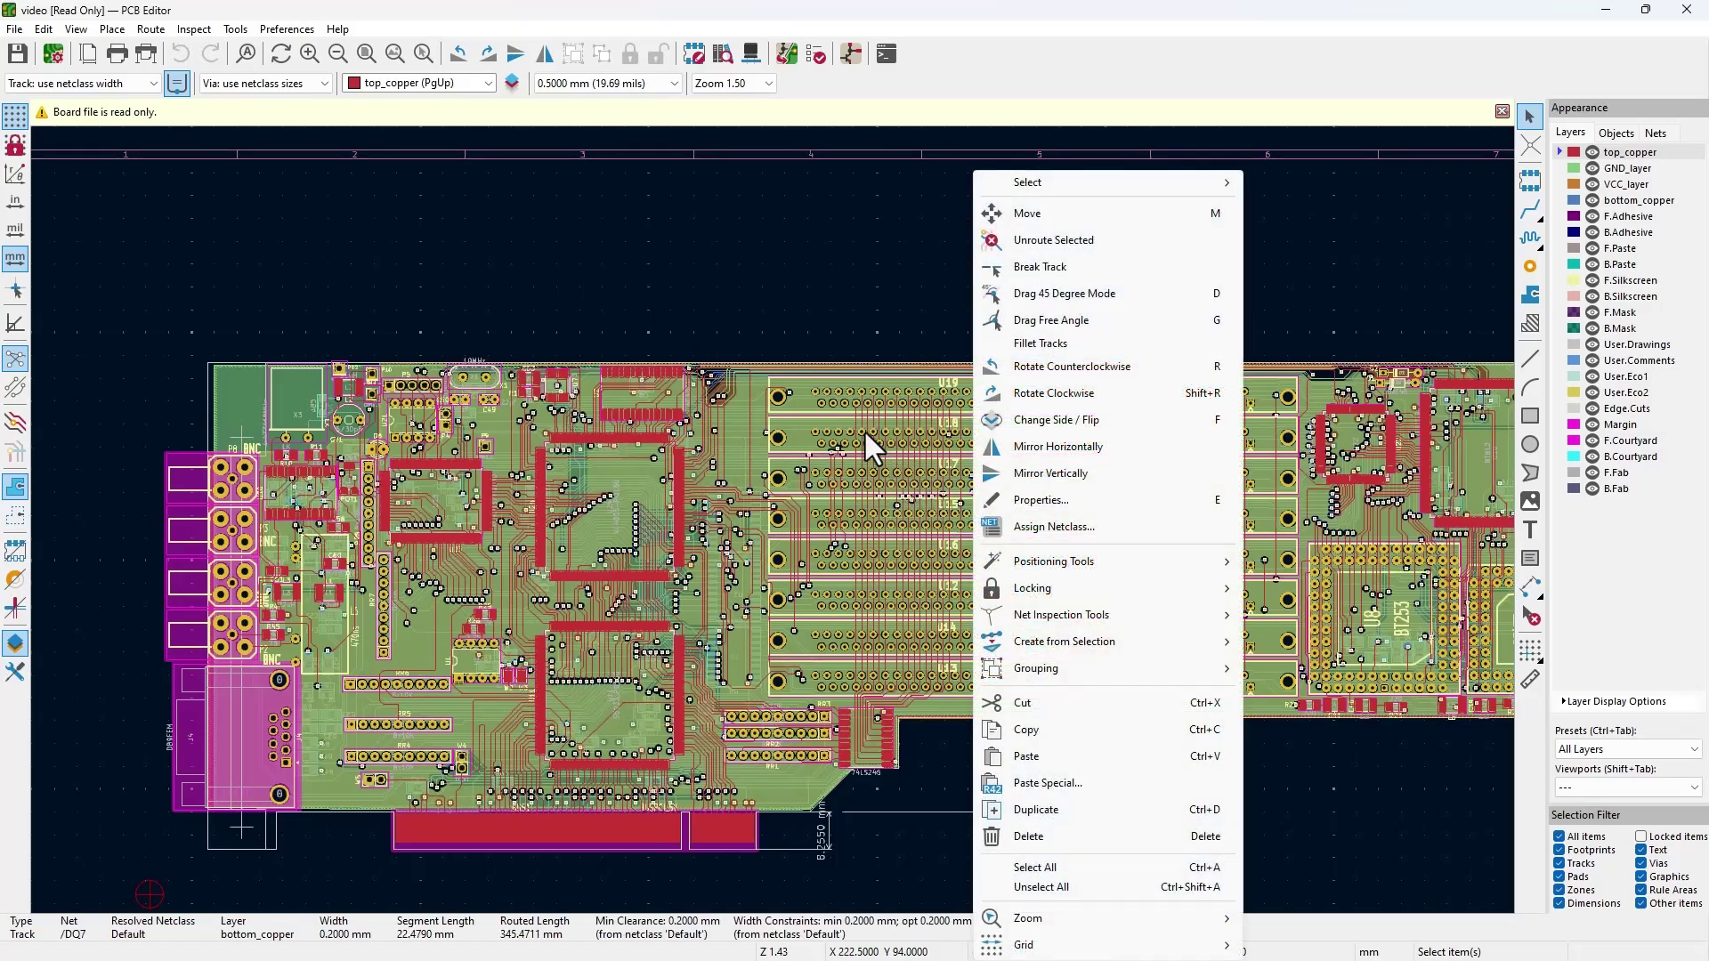
click(709, 269)
scroll(803, 454, down, 1)
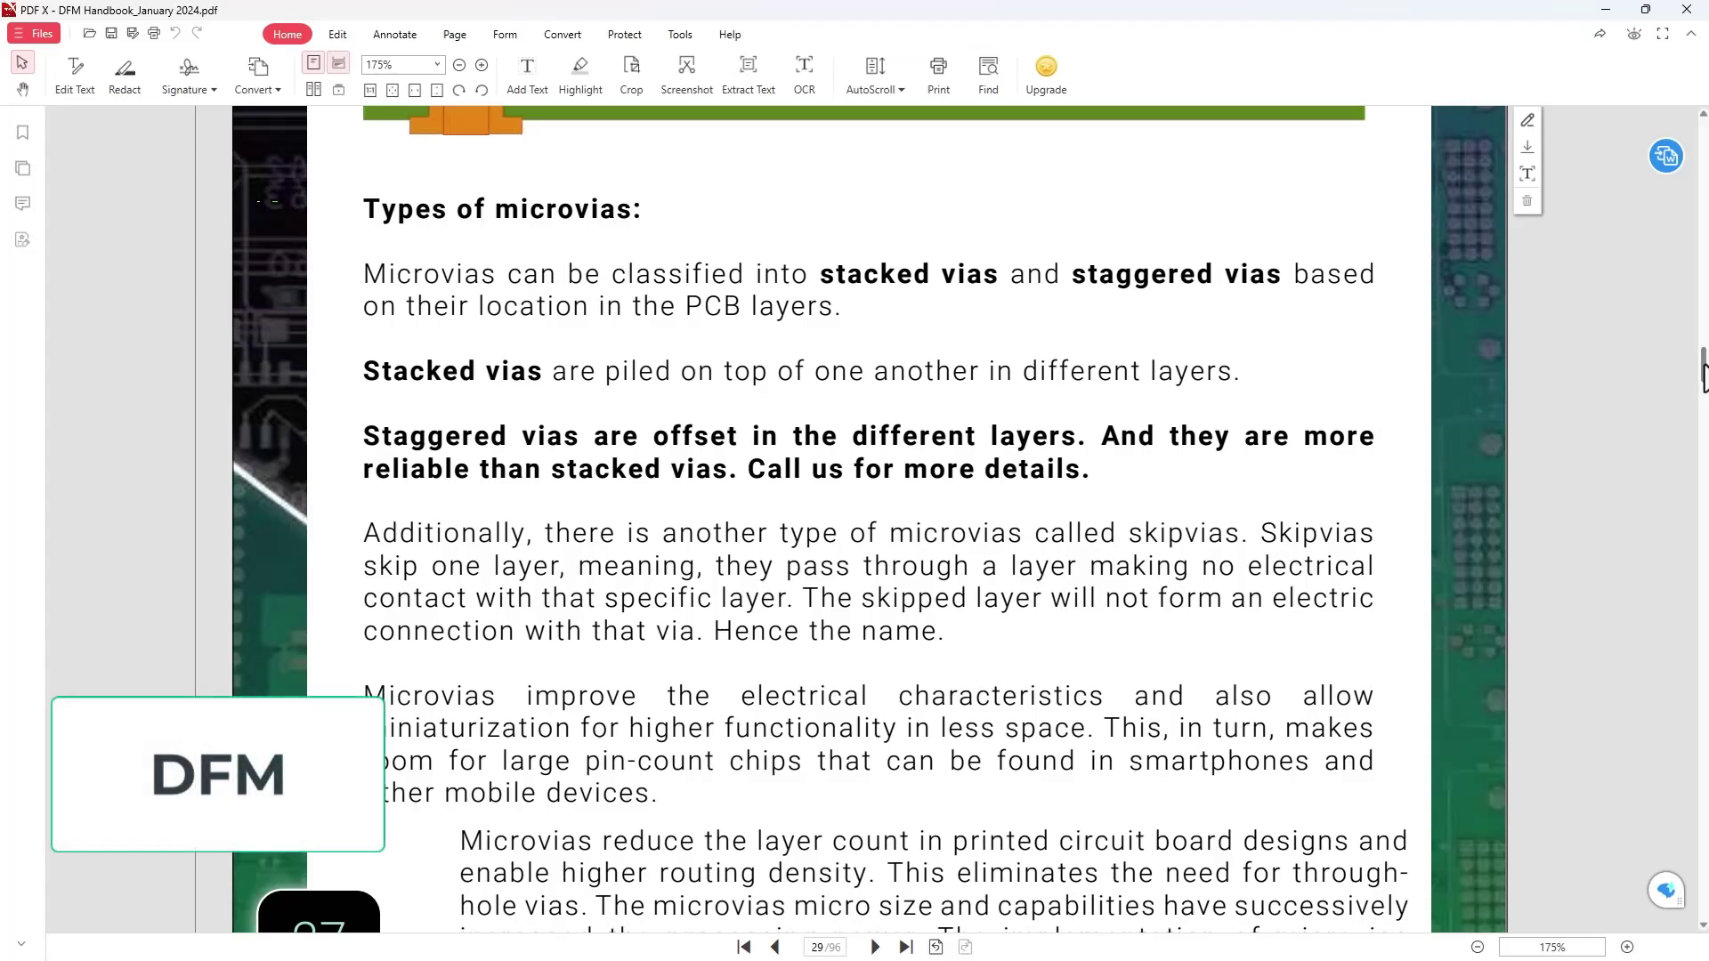
- Scroll the DFM Handbook from its cover through the table of contents, back to page 2's toolkit tiles
drag(1703, 369, 1702, 137)
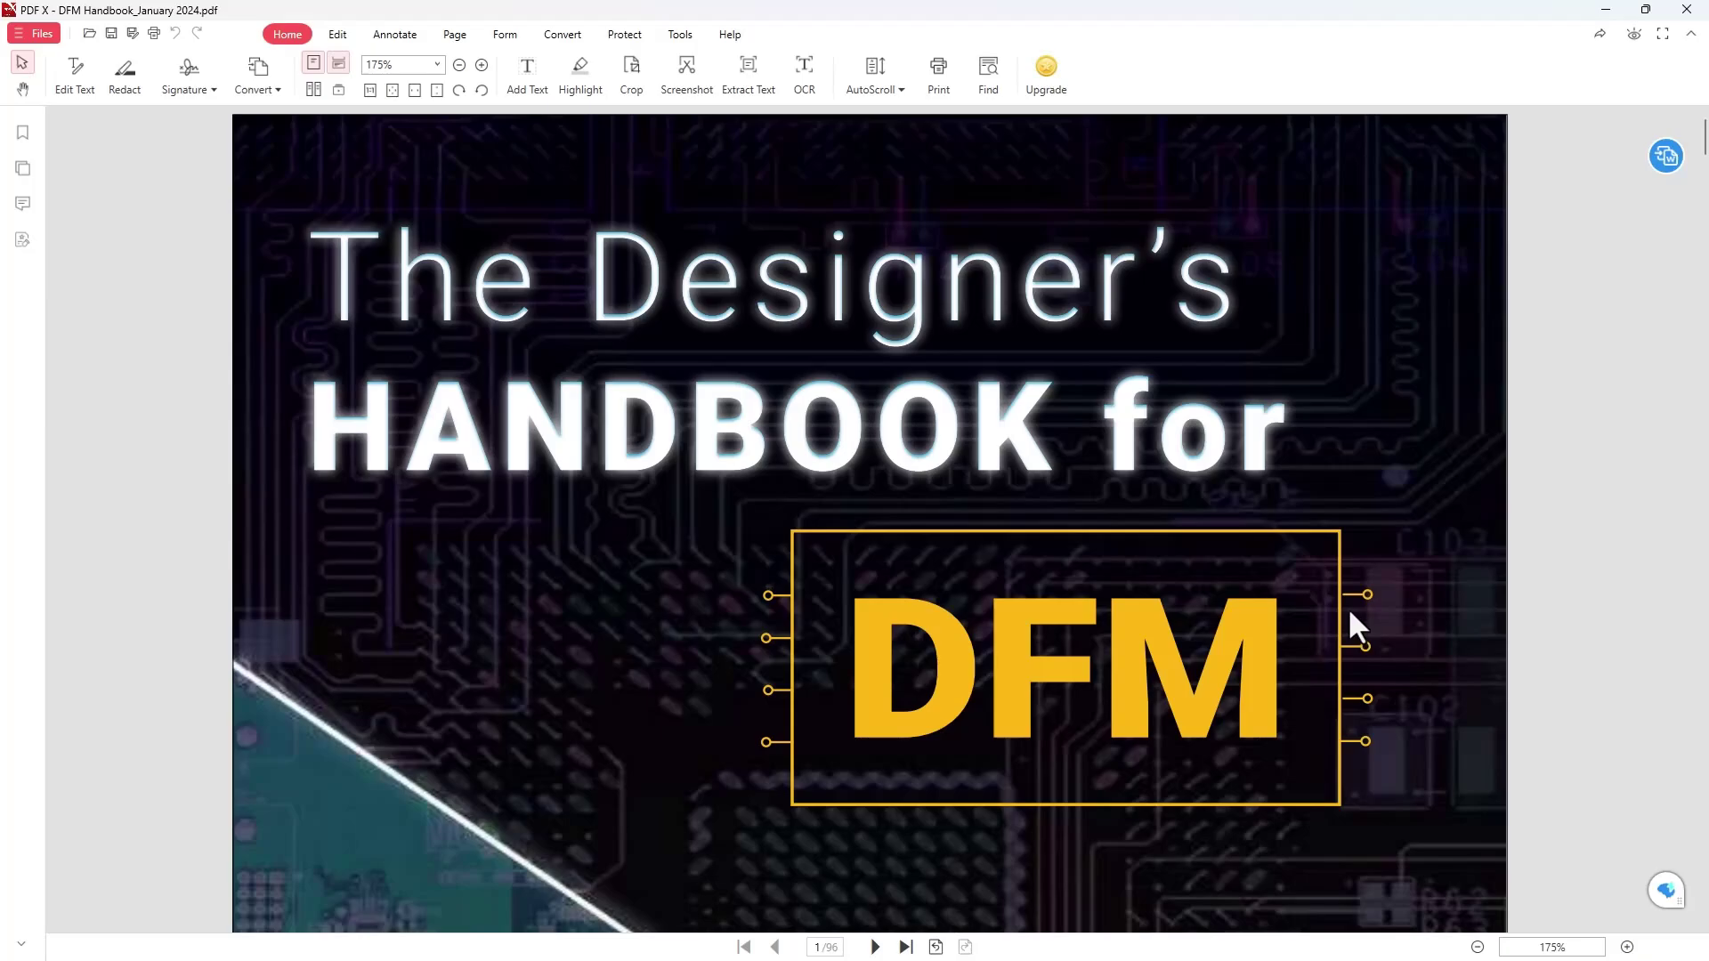
scroll(1347, 607, down, 10)
scroll(1347, 607, down, 15)
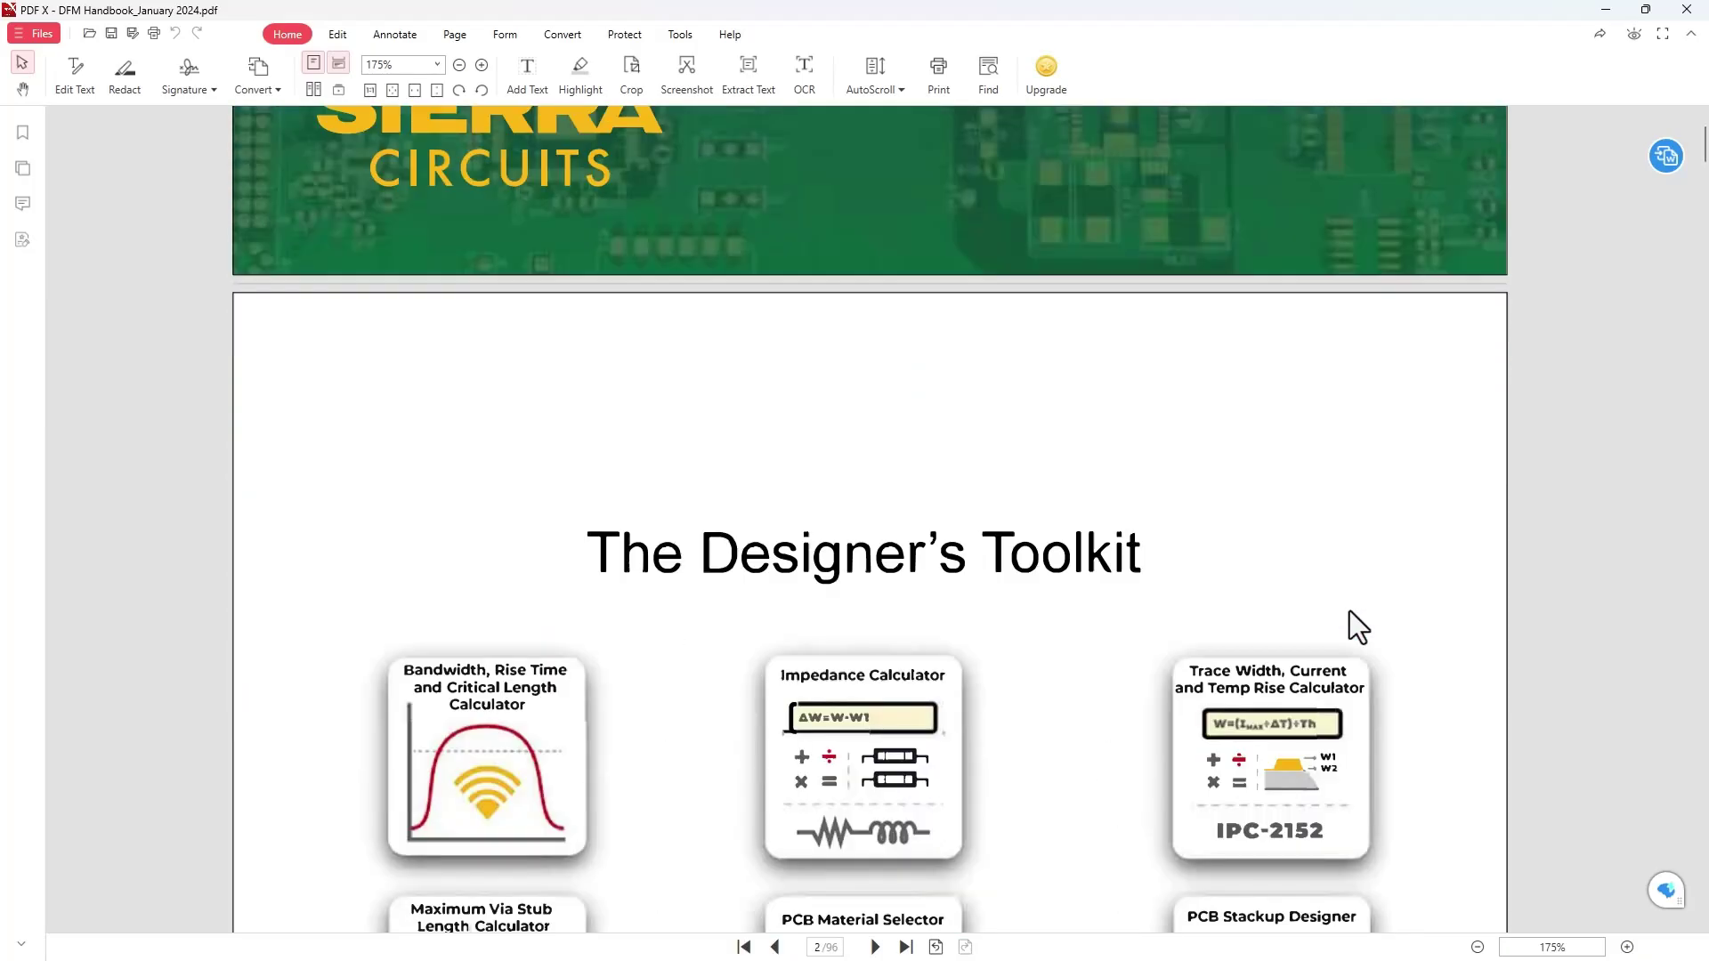
scroll(1349, 611, down, 12)
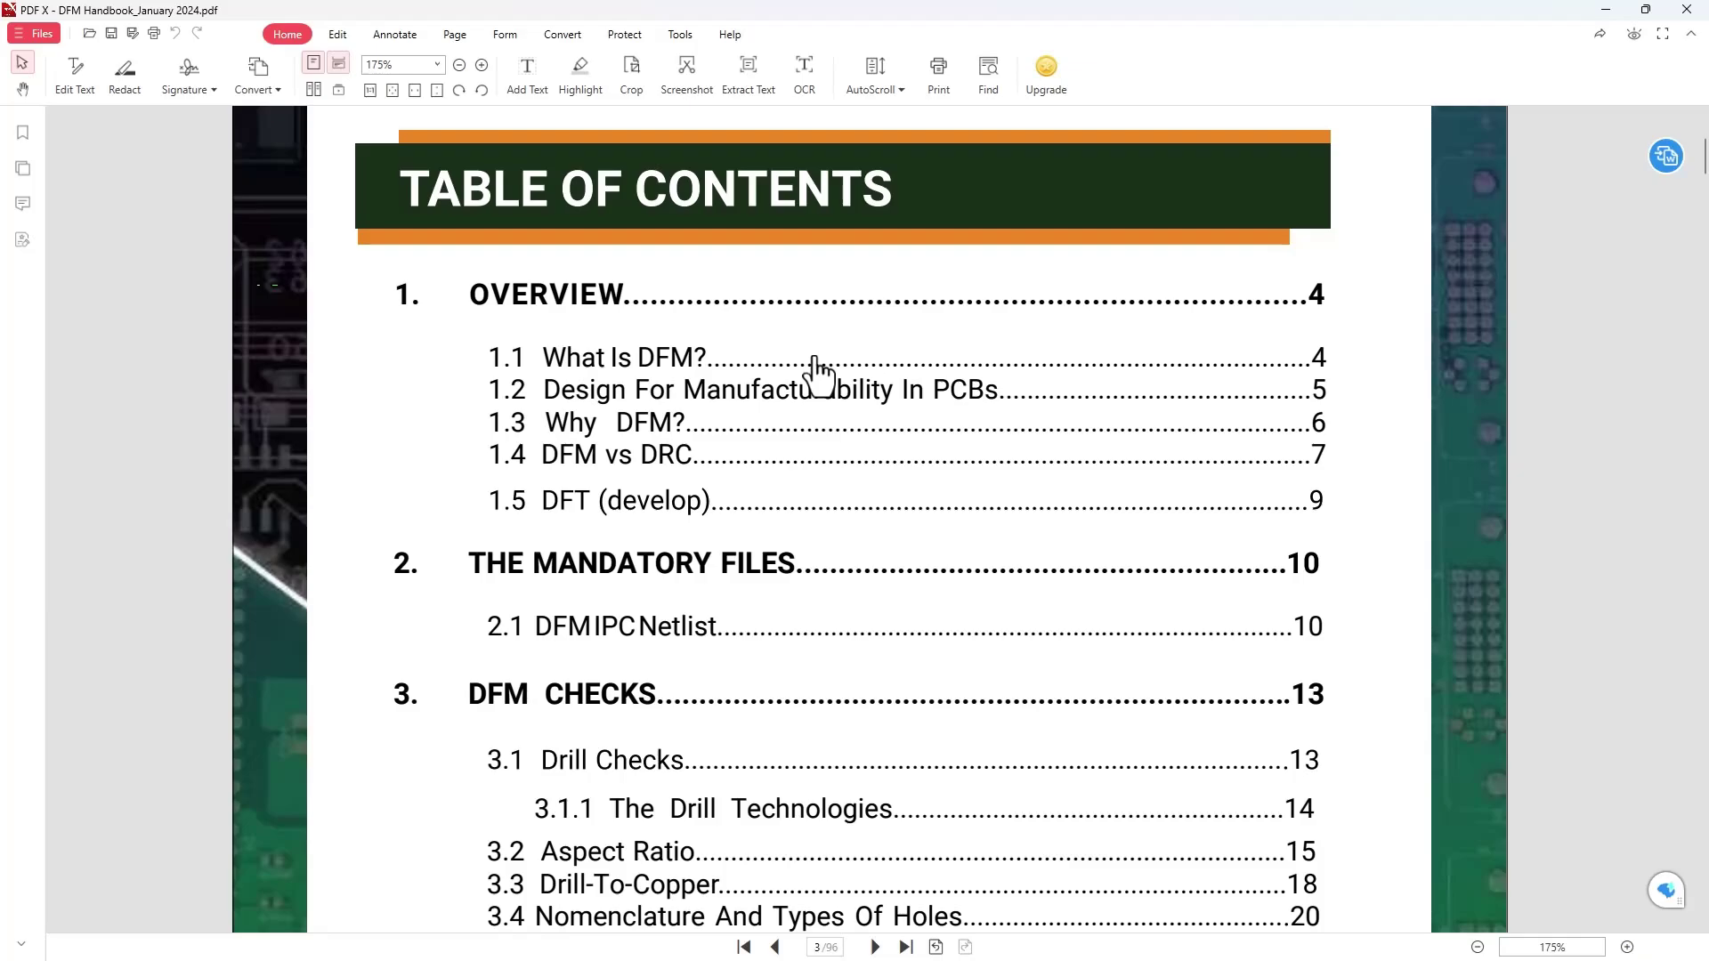
scroll(814, 373, down, 2)
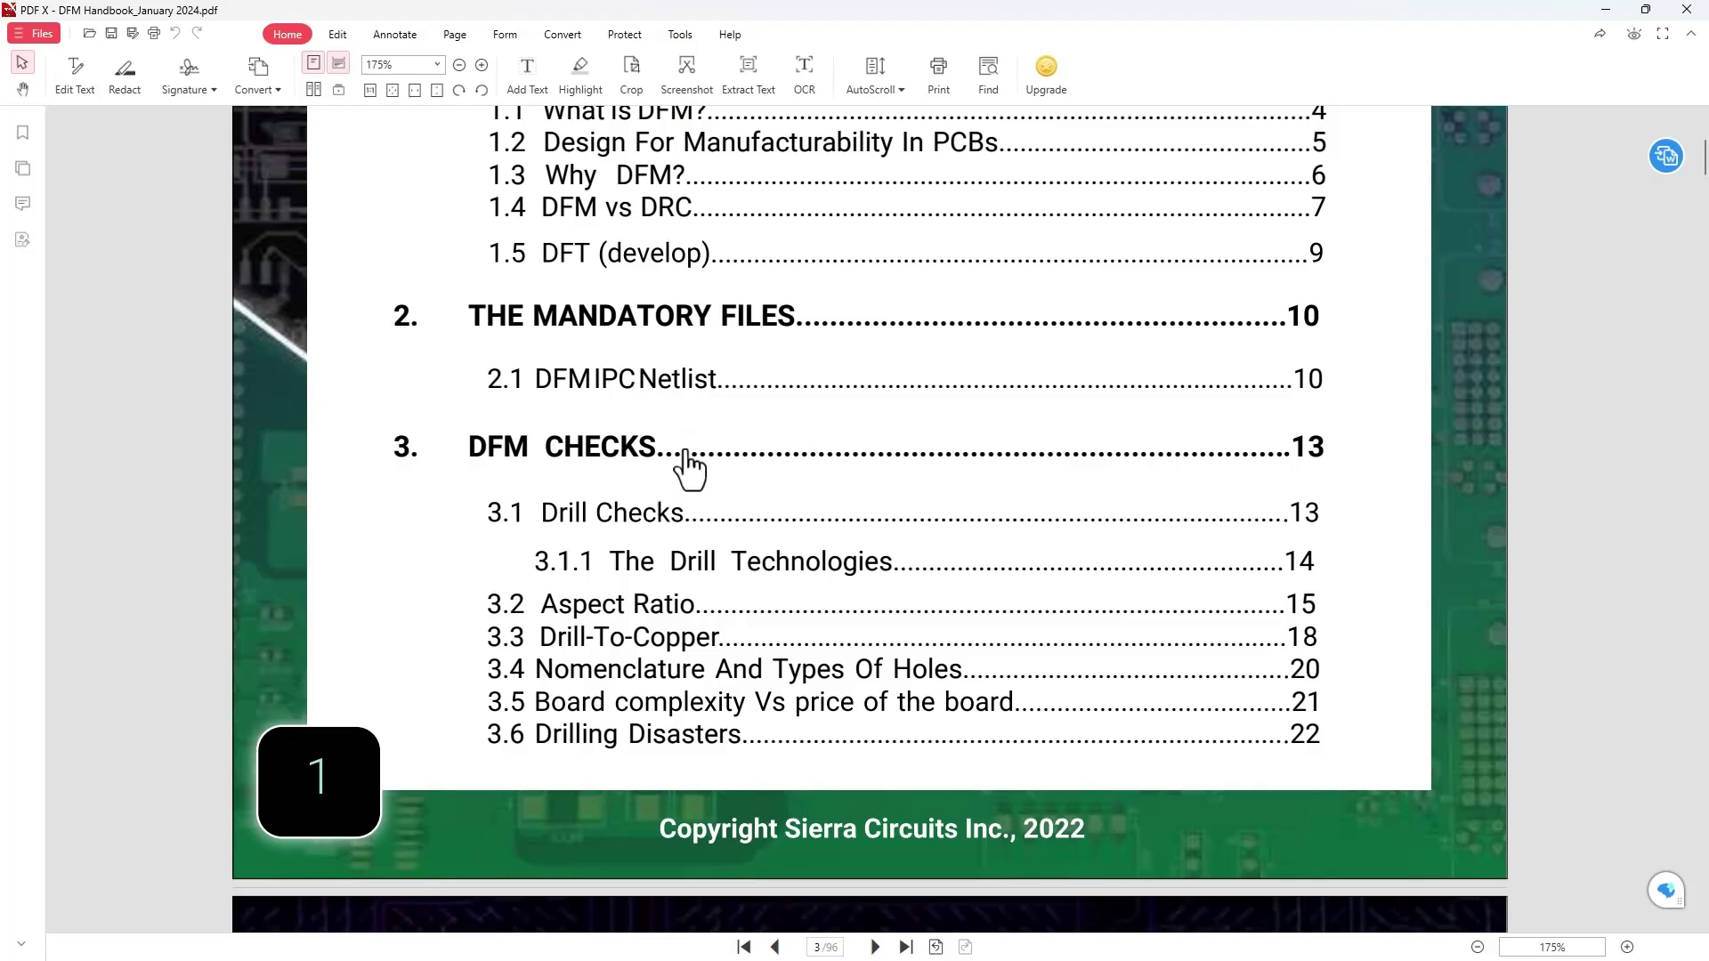
scroll(744, 545, down, 2)
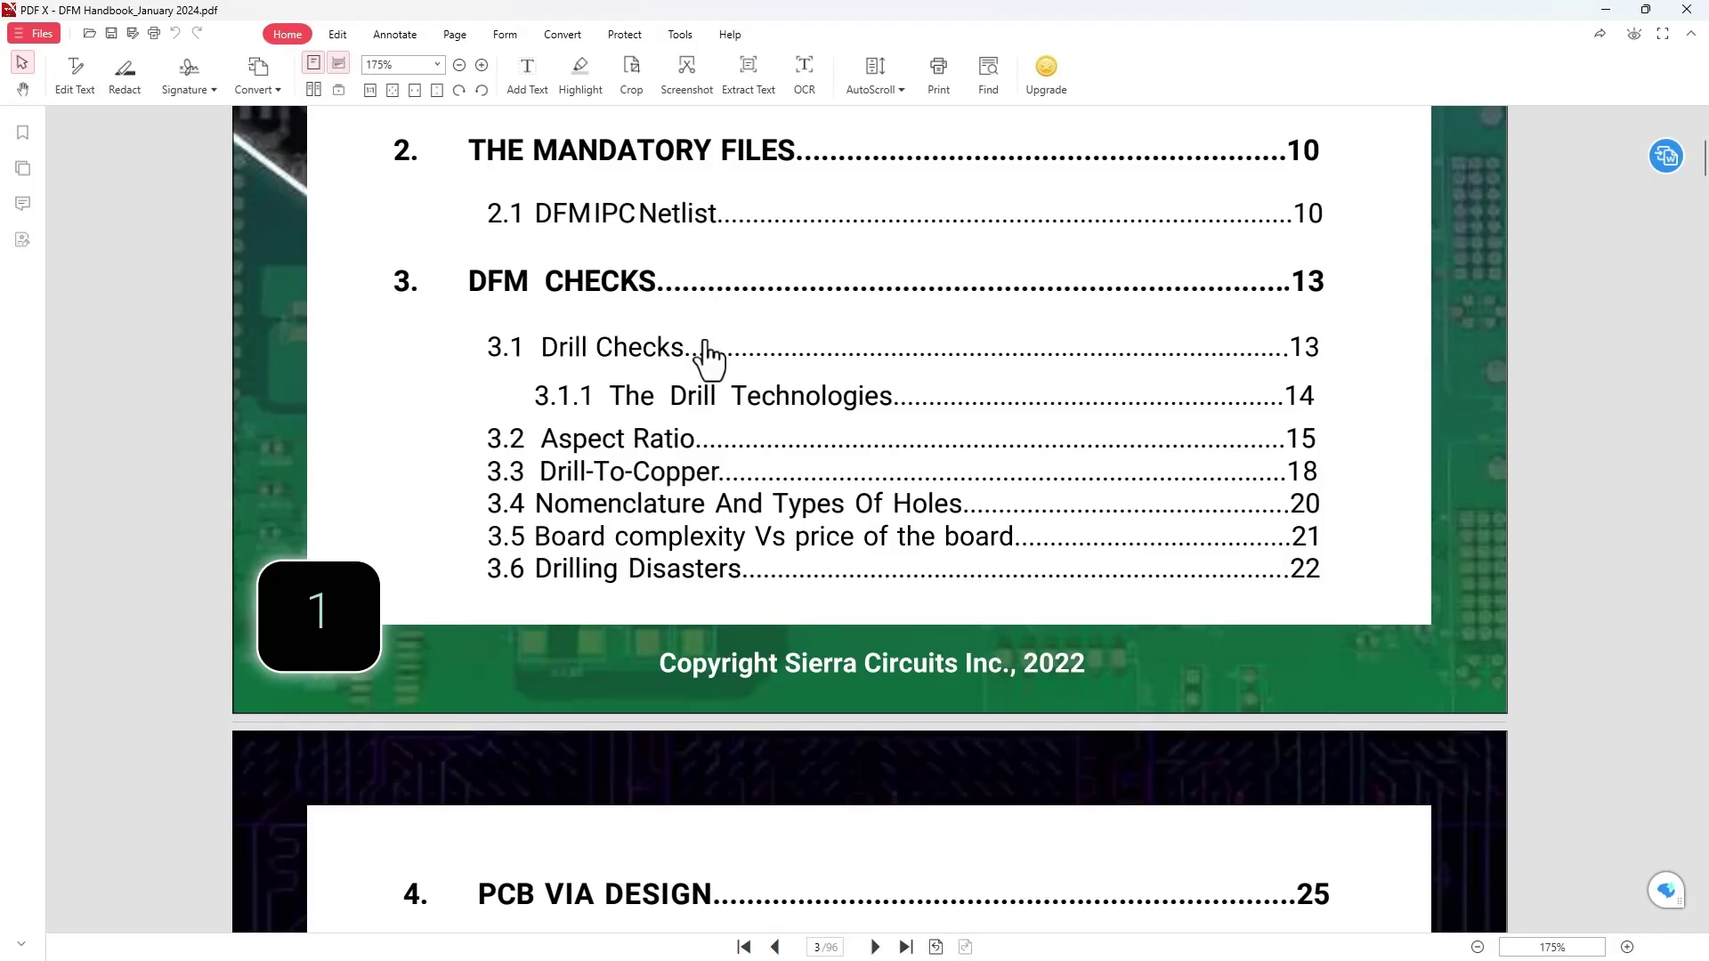
scroll(707, 400, down, 2)
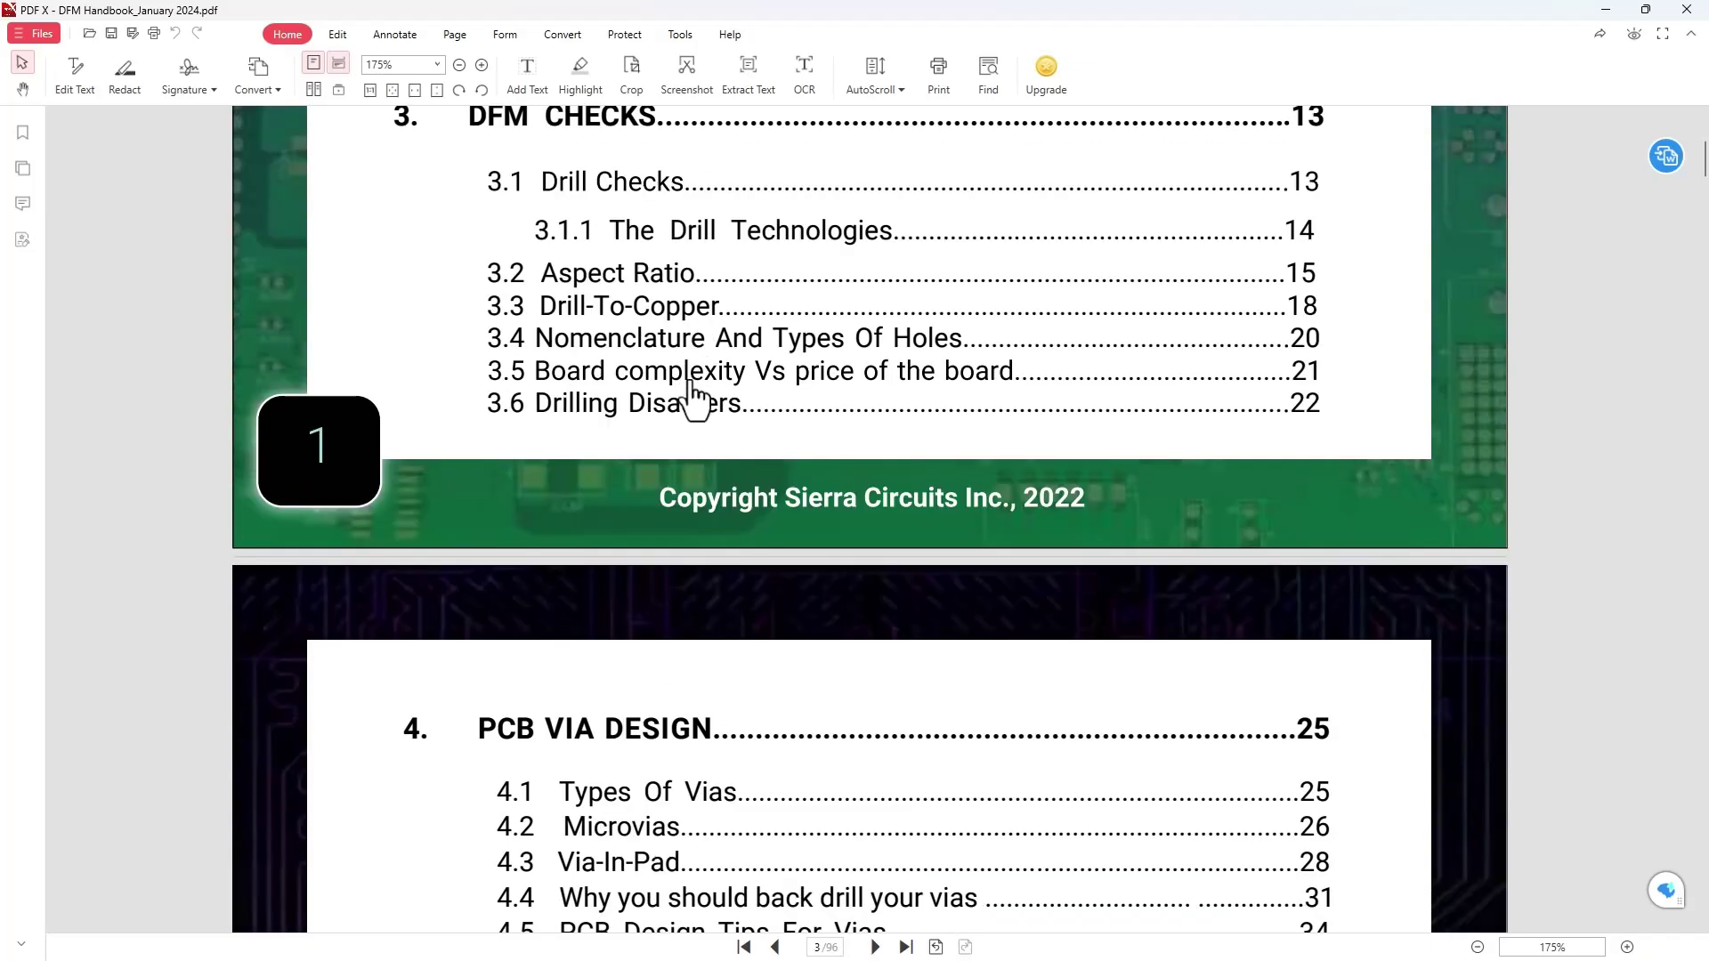
scroll(702, 417, down, 4)
scroll(685, 405, down, 2)
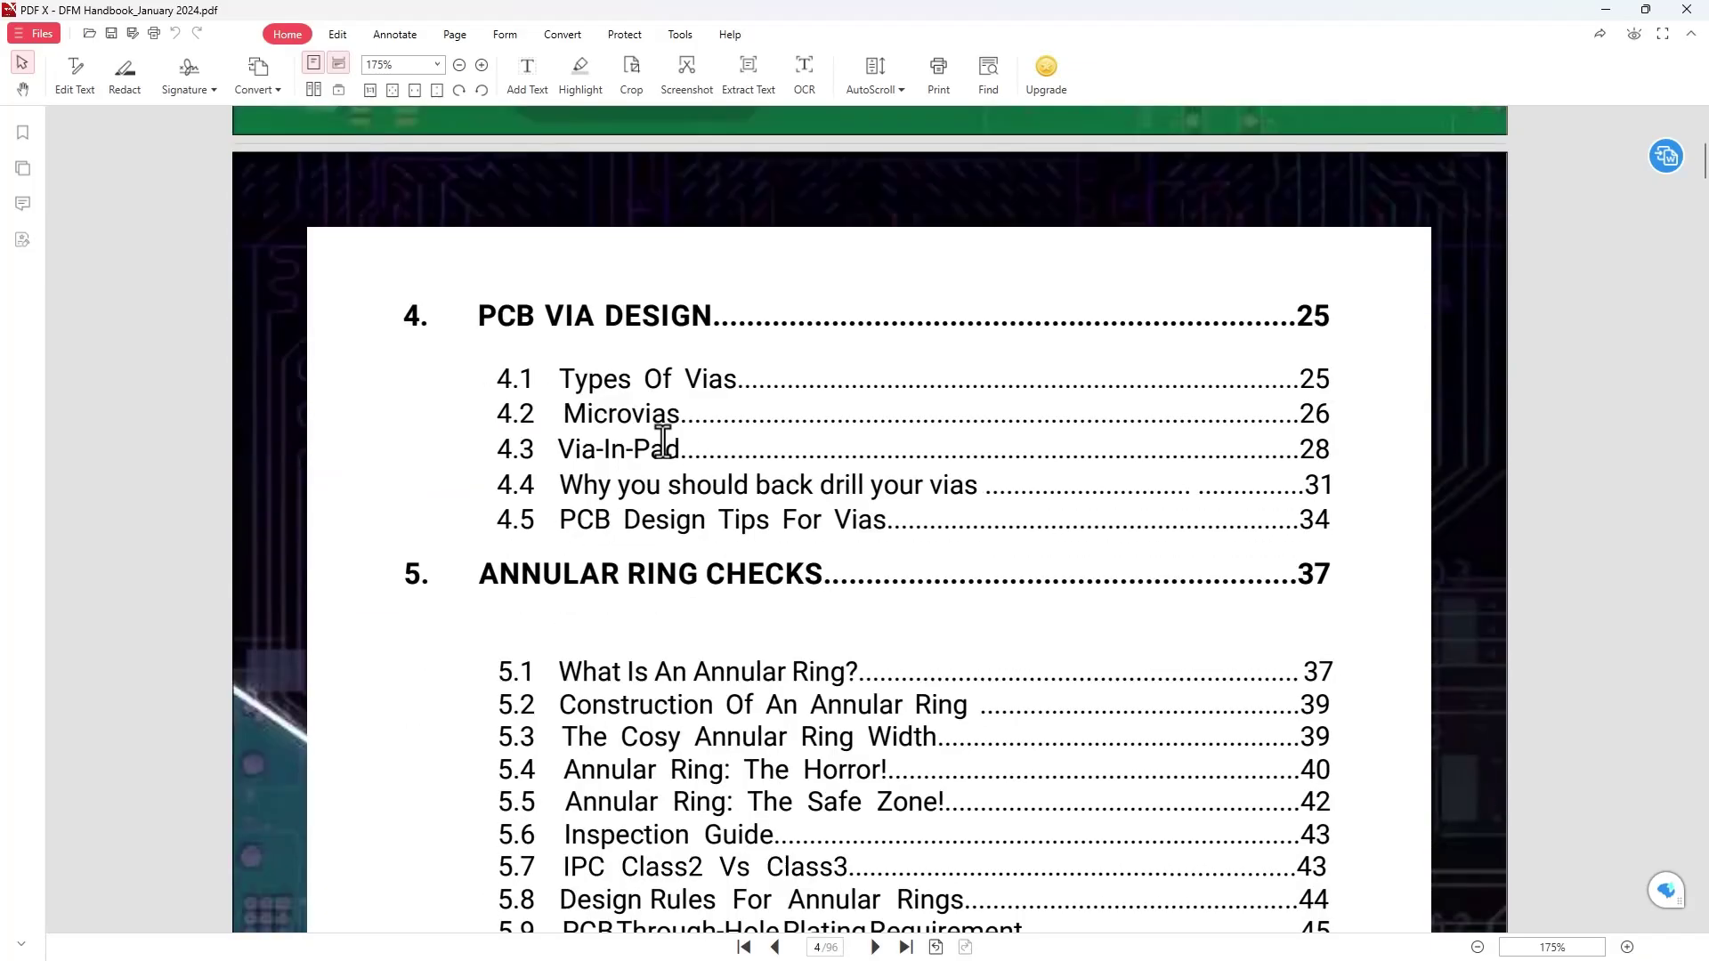
scroll(702, 377, up, 2)
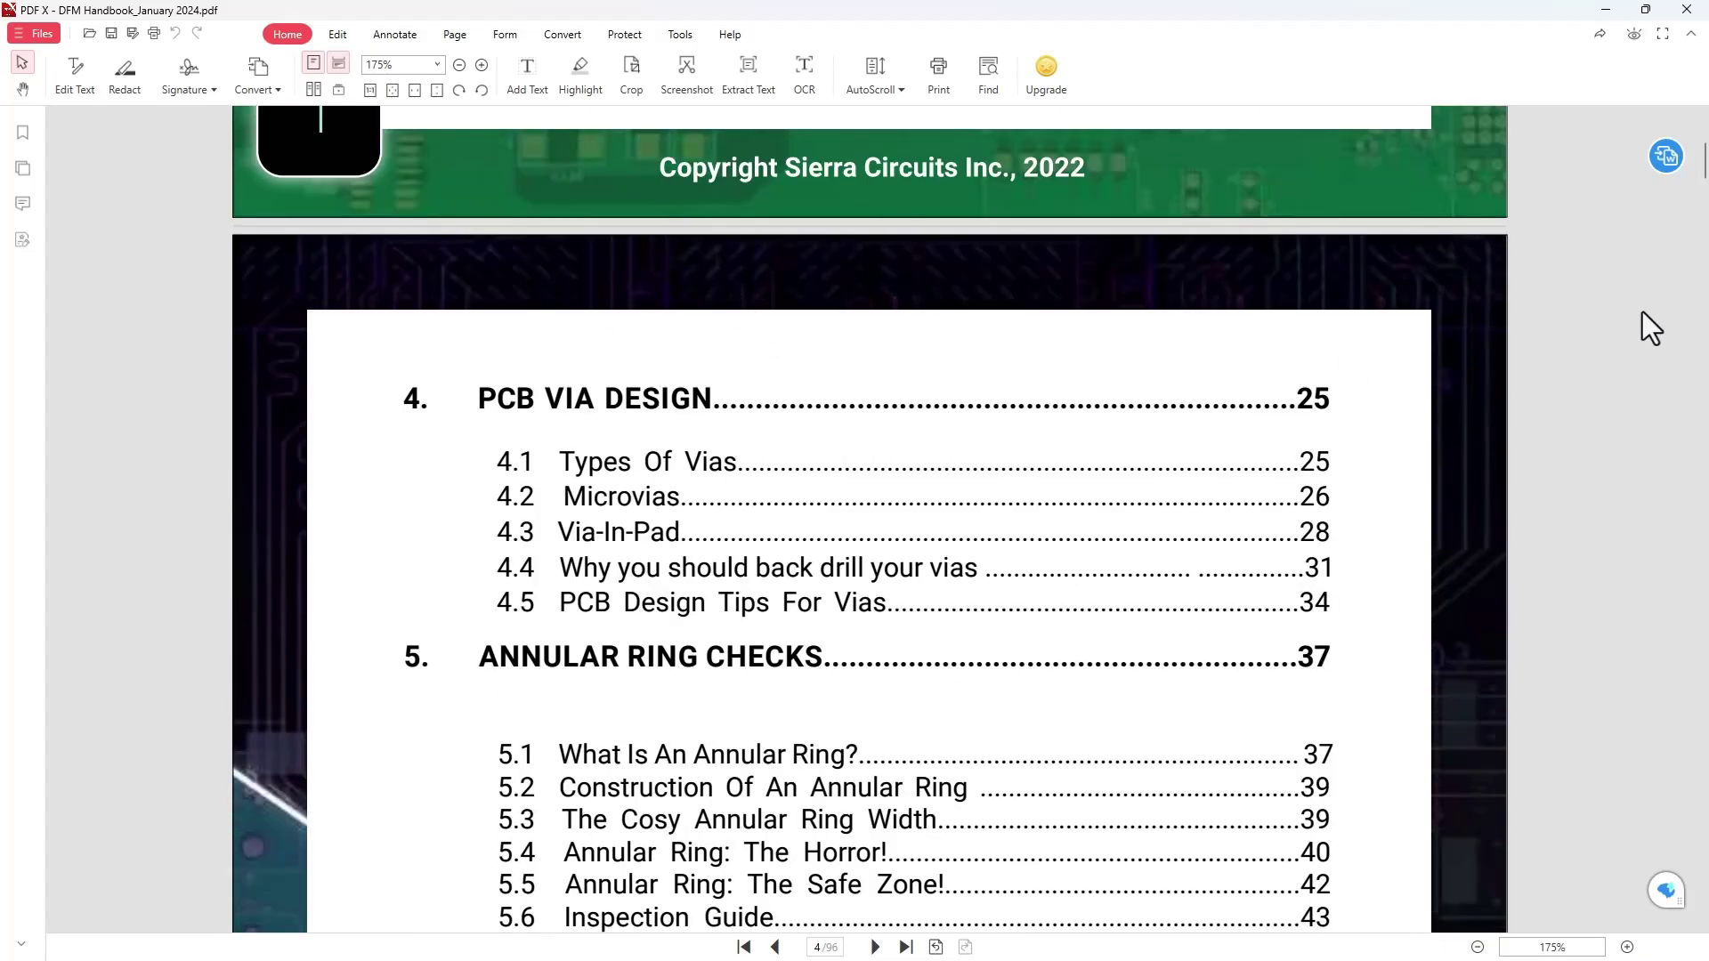
scroll(1652, 323, up, 20)
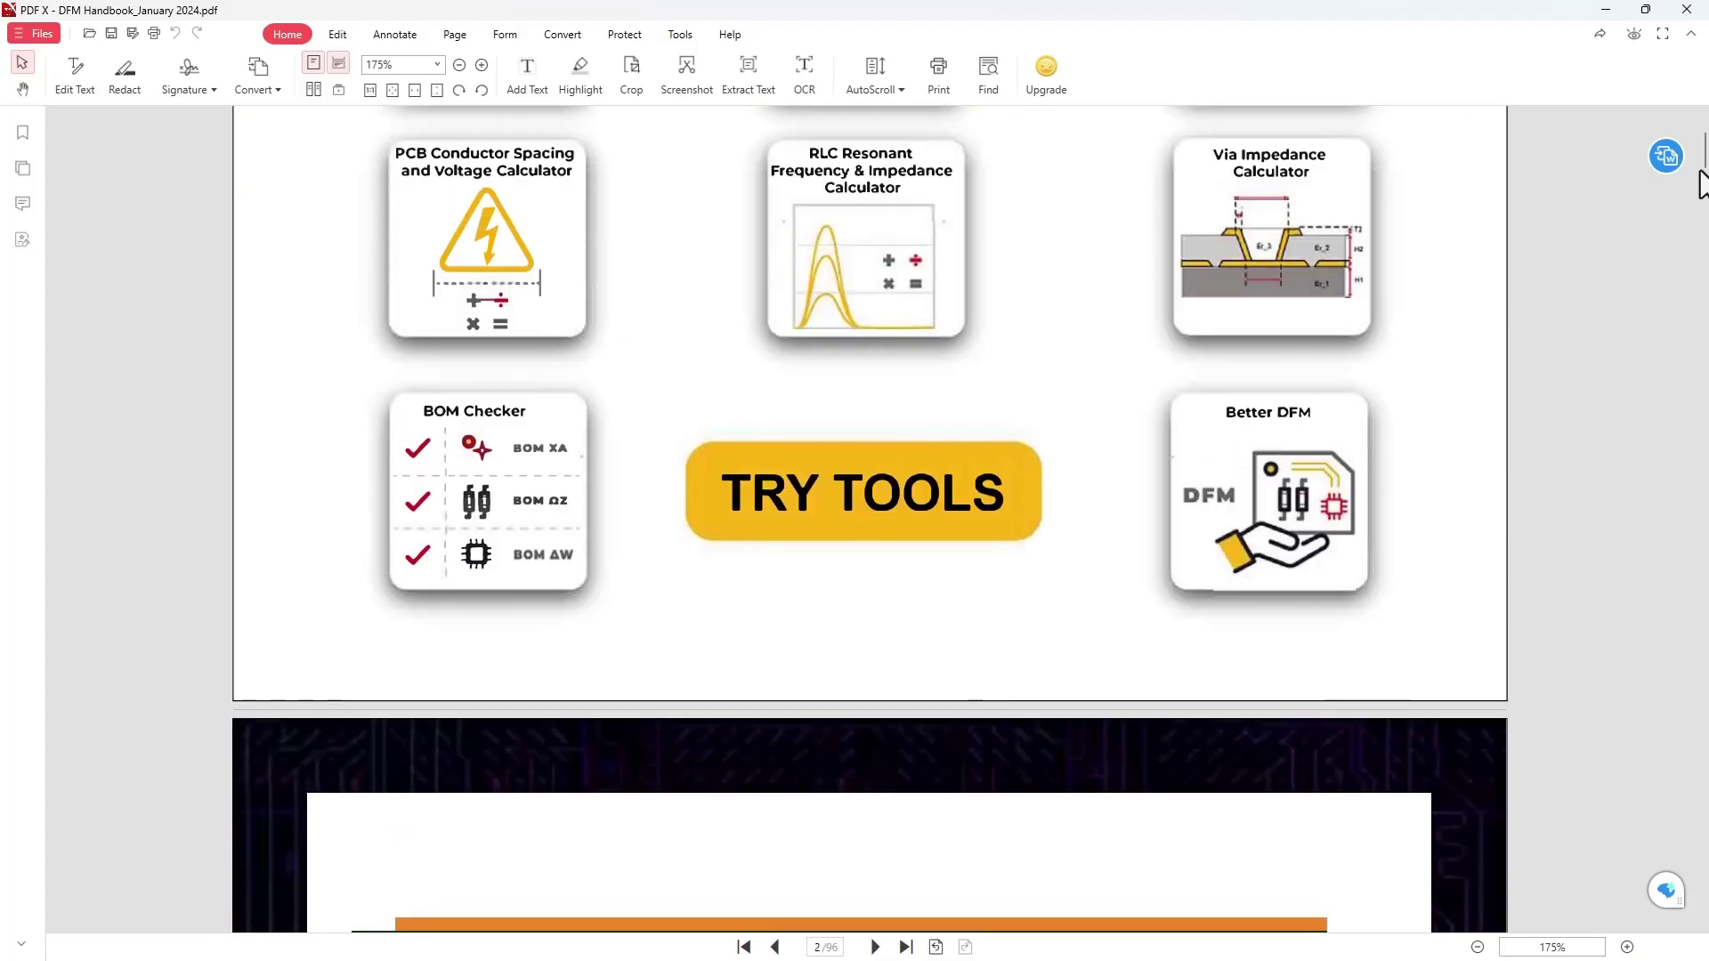
- Scroll from the top of the DFM Handbook down to its Table of Contents
drag(1703, 164, 1703, 124)
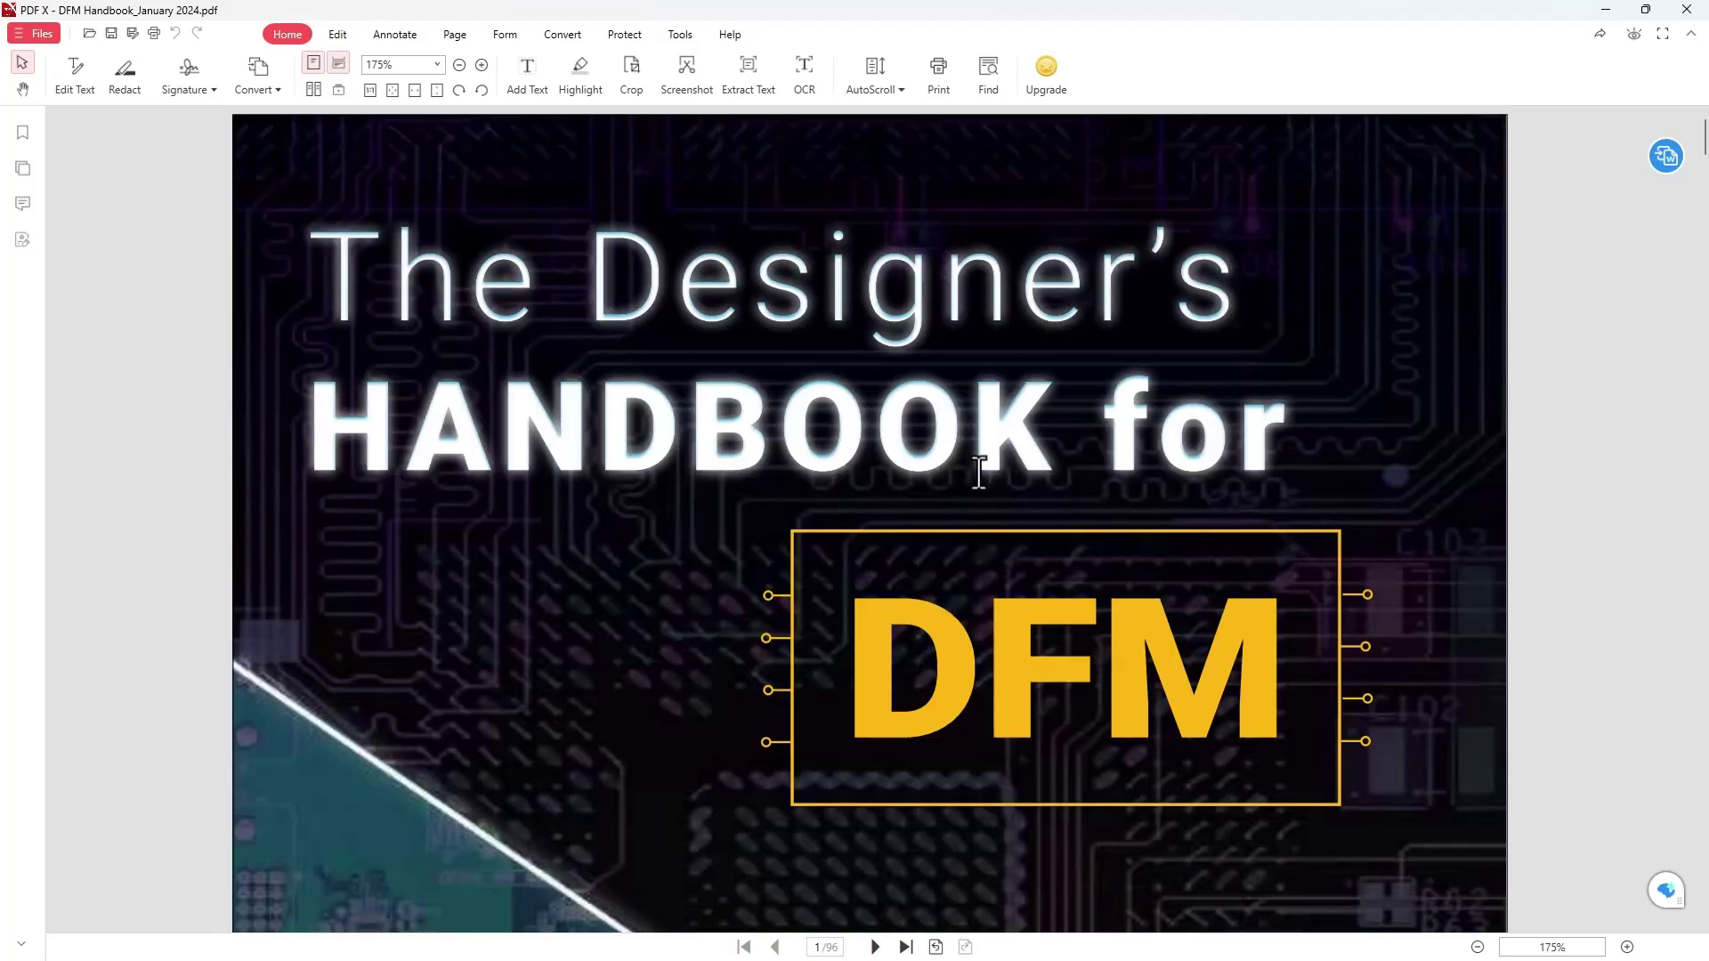
scroll(982, 449, down, 2)
scroll(984, 445, down, 12)
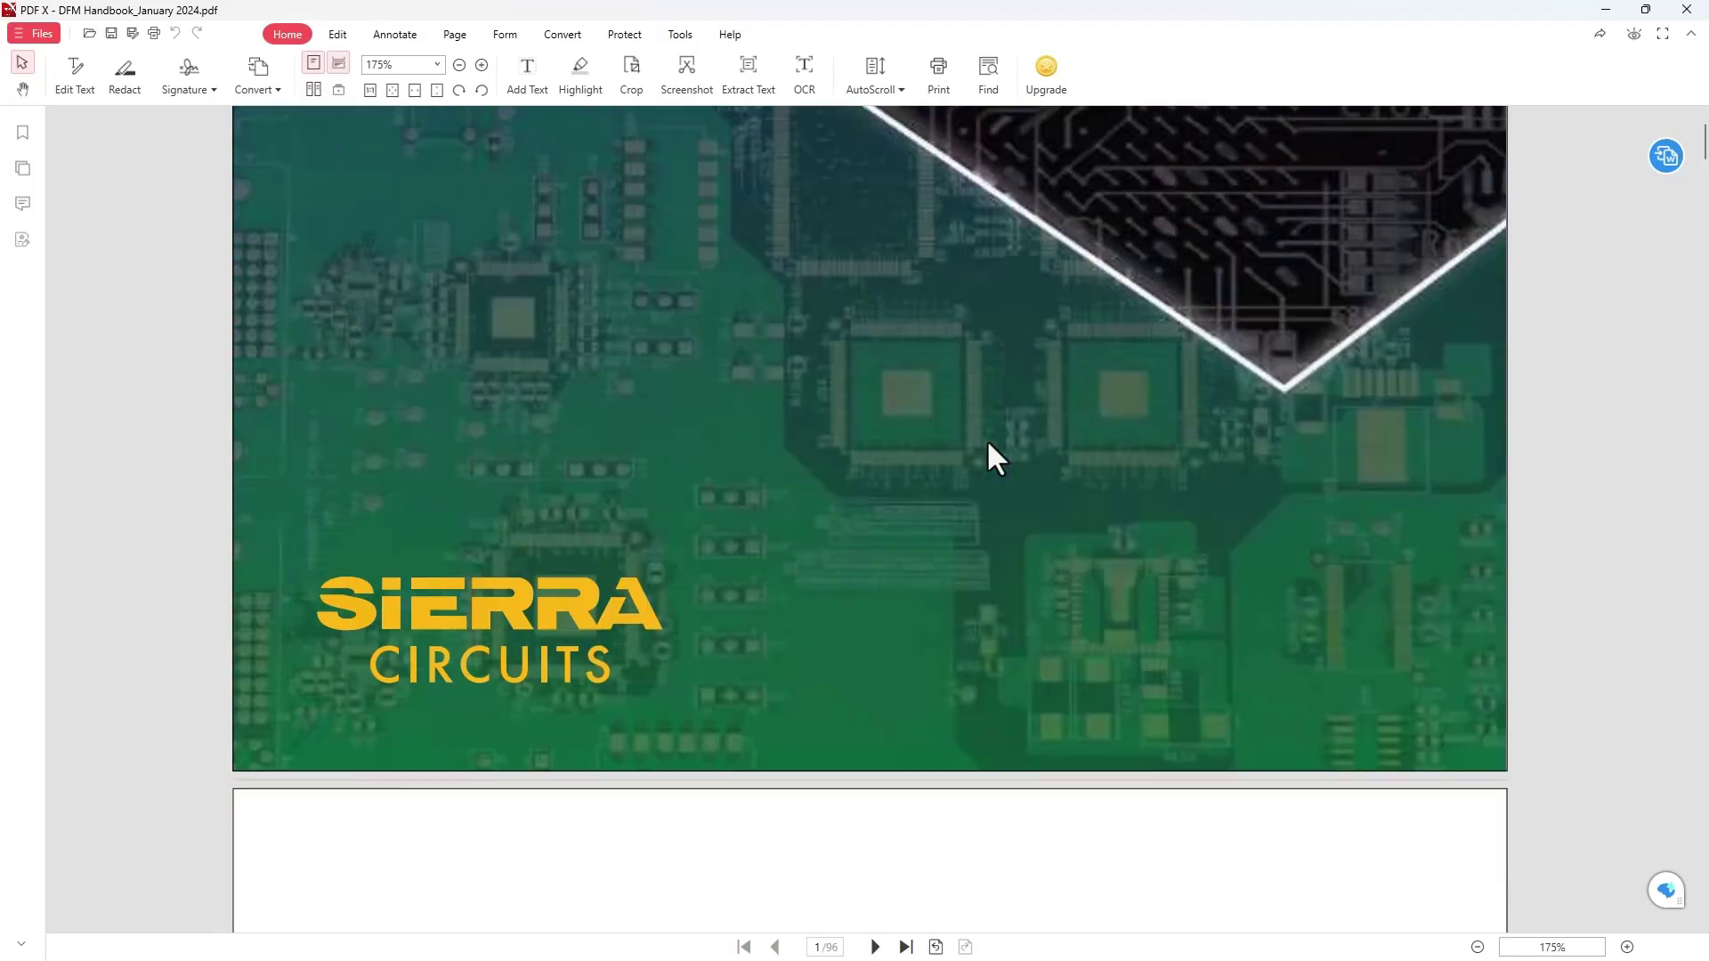
scroll(990, 434, down, 15)
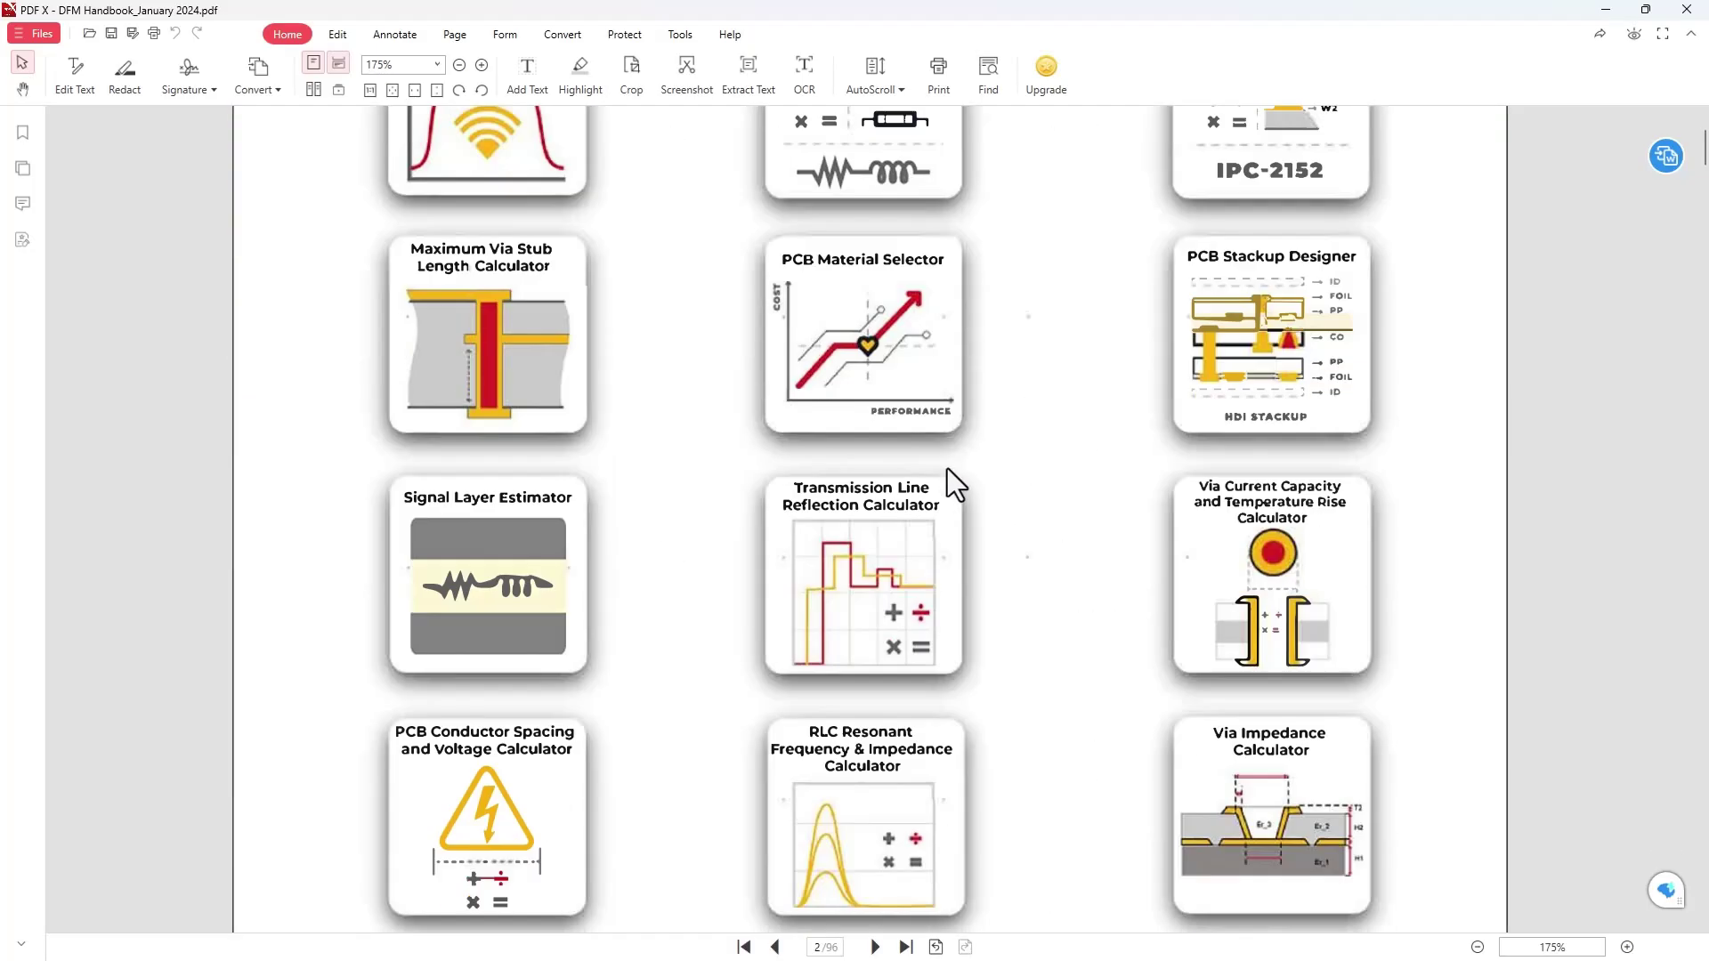
scroll(952, 466, down, 15)
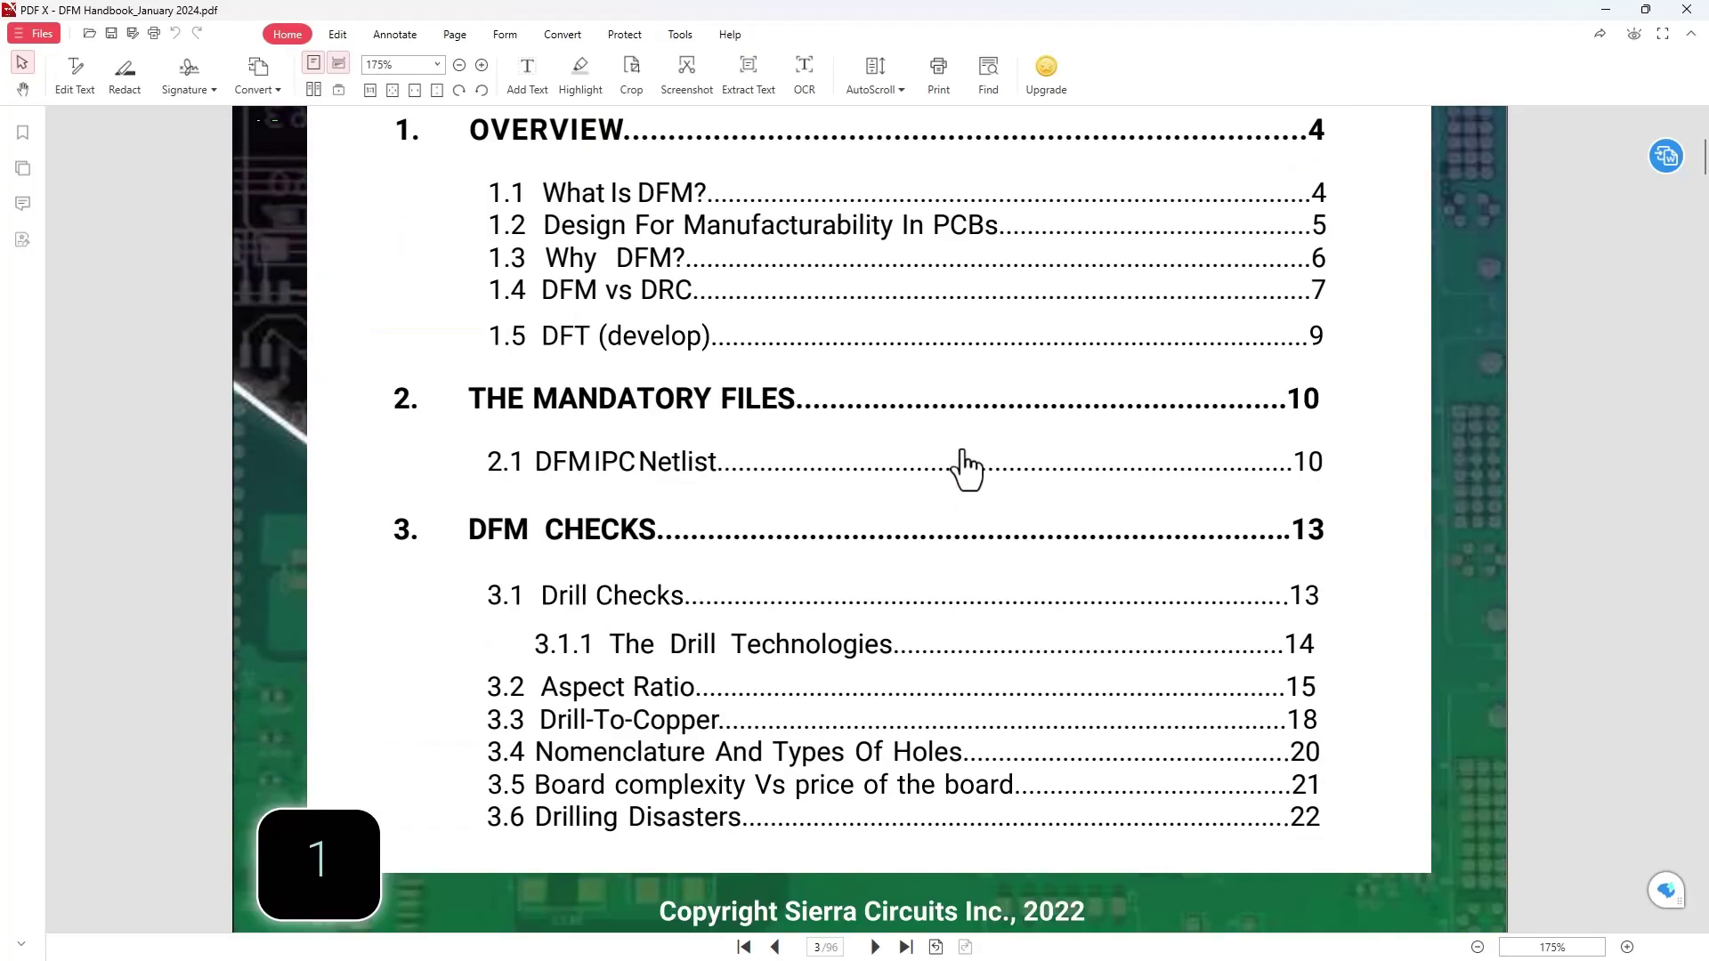
scroll(963, 449, down, 12)
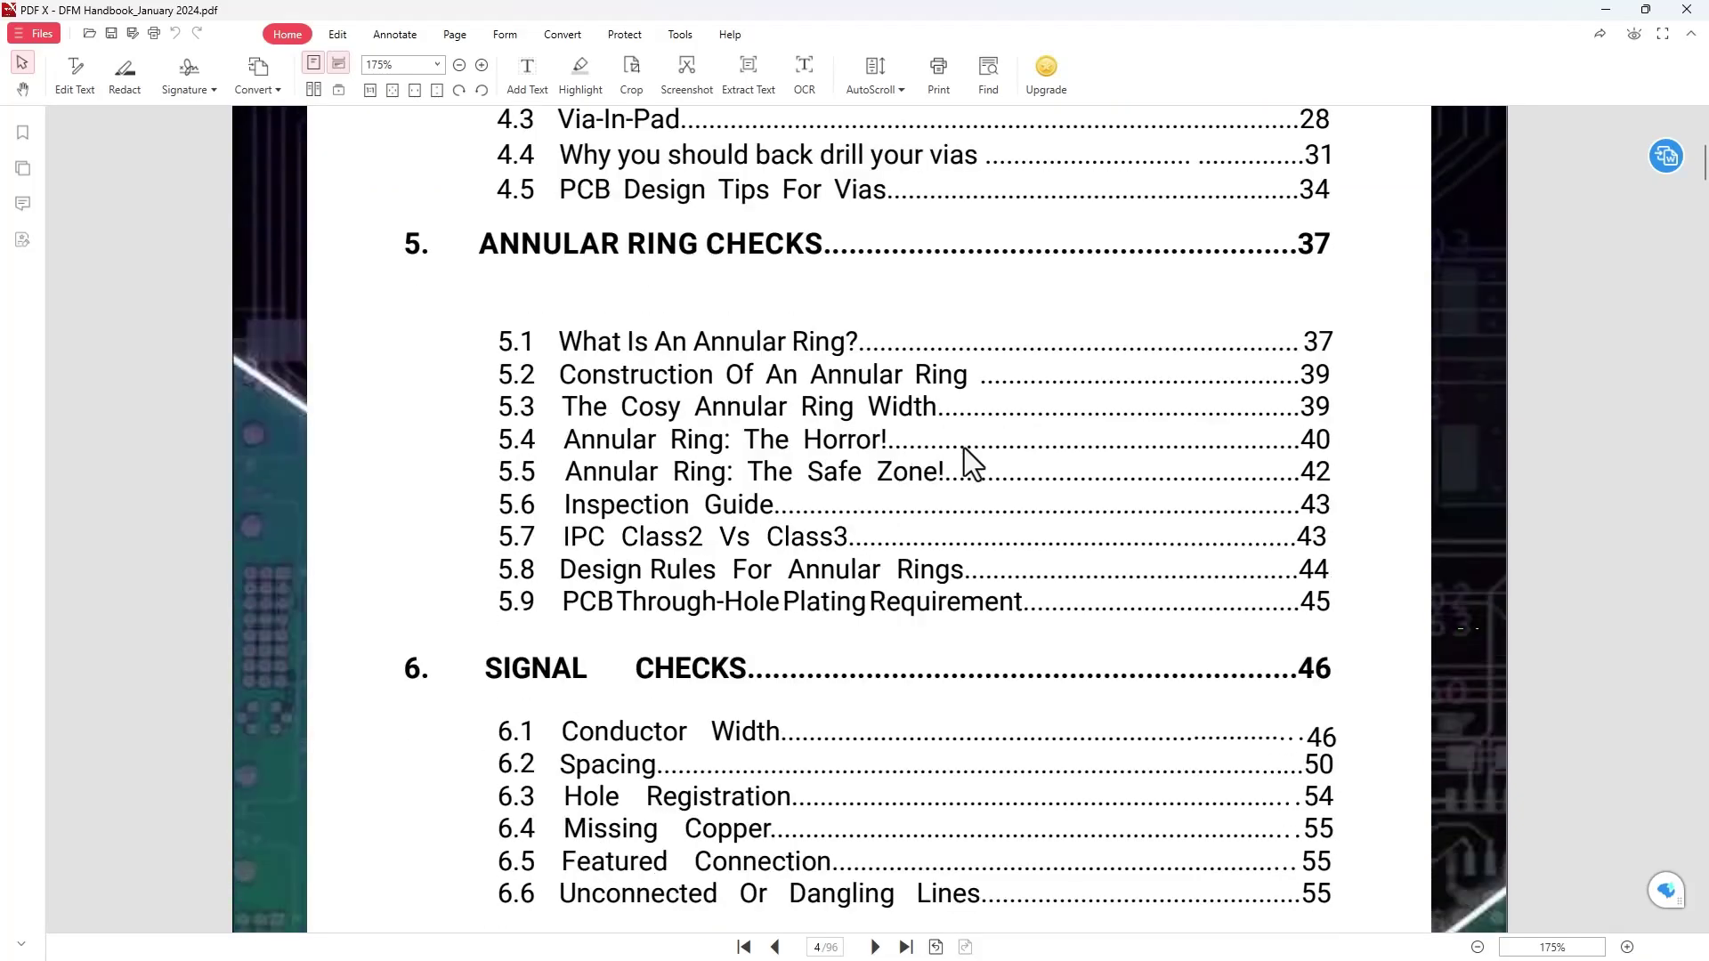
scroll(968, 453, down, 3)
scroll(953, 452, up, 3)
- Jump to section 5.1 Annular Ring Checks and read through 5.6 Inspection Guide on page 45
click(721, 354)
scroll(790, 473, down, 6)
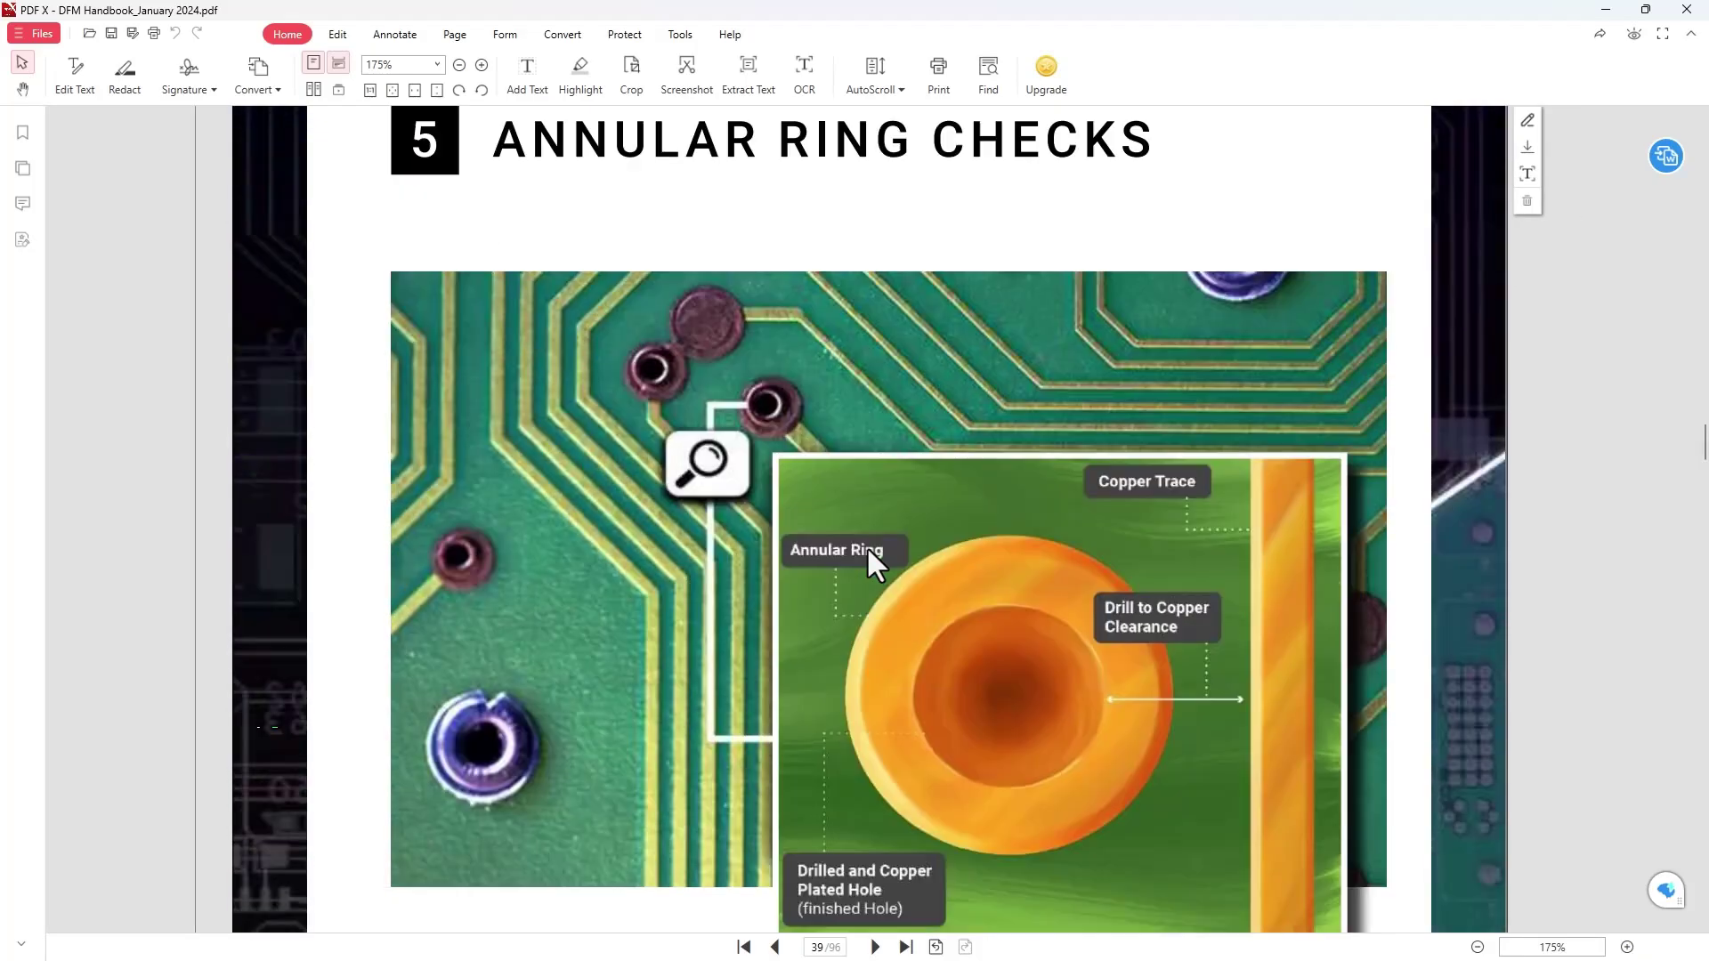
scroll(1422, 518, down, 3)
scroll(1422, 518, up, 3)
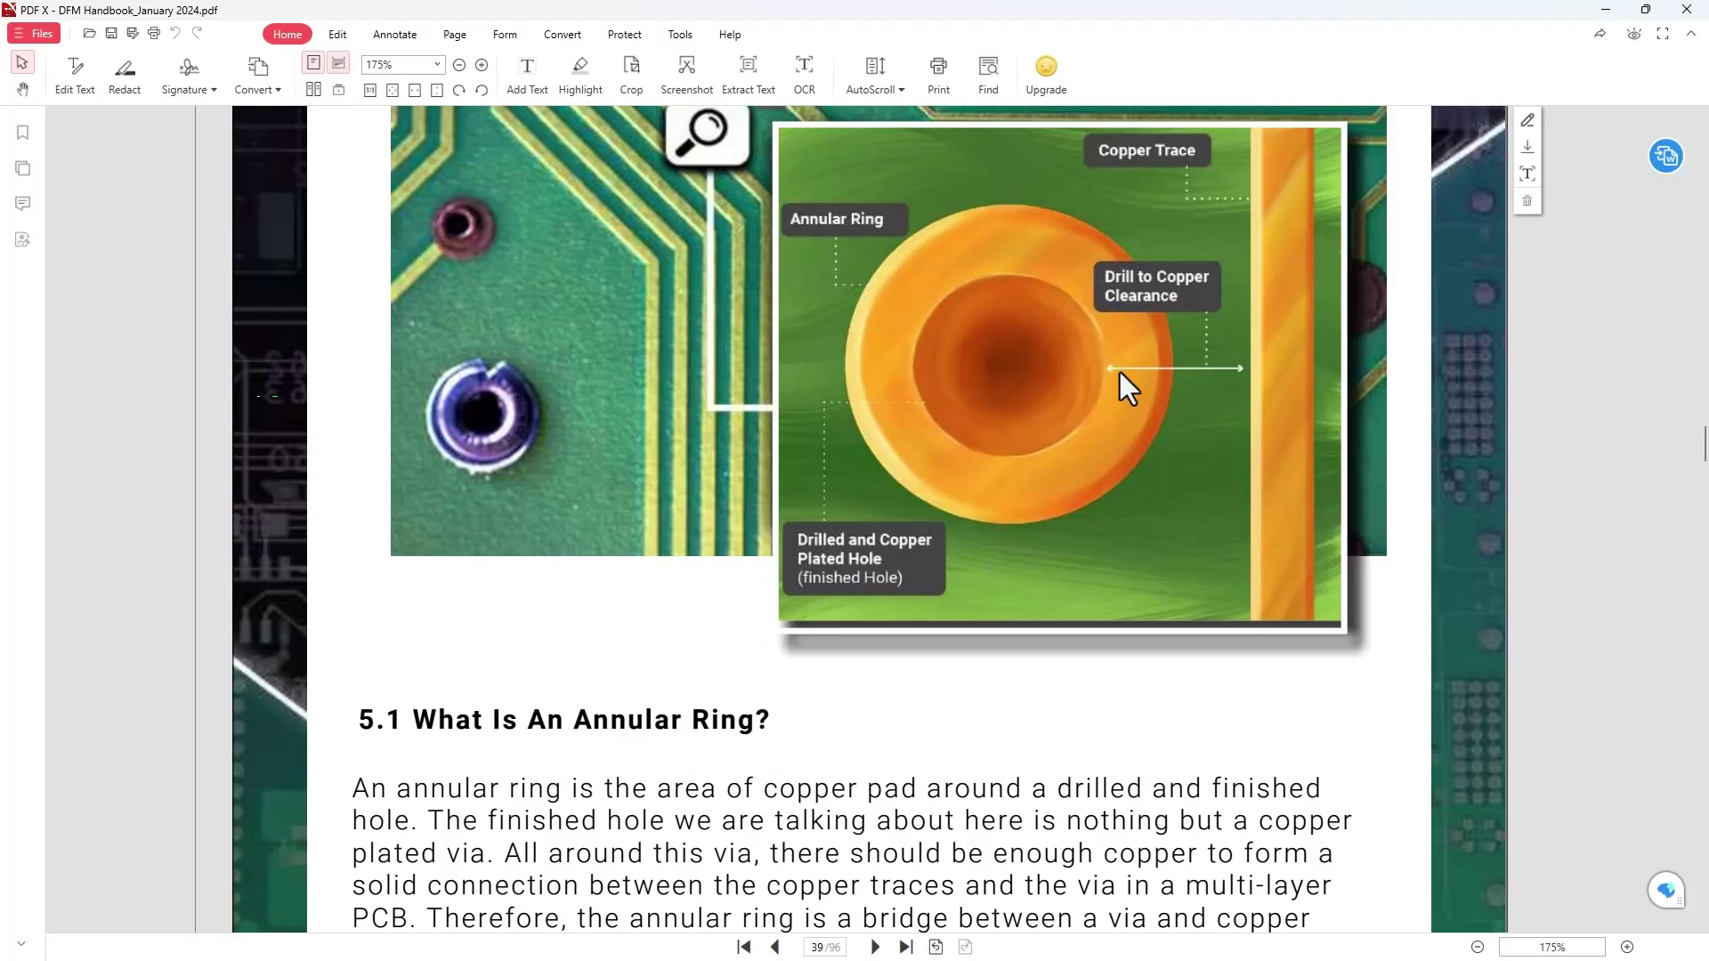
scroll(1609, 449, down, 11)
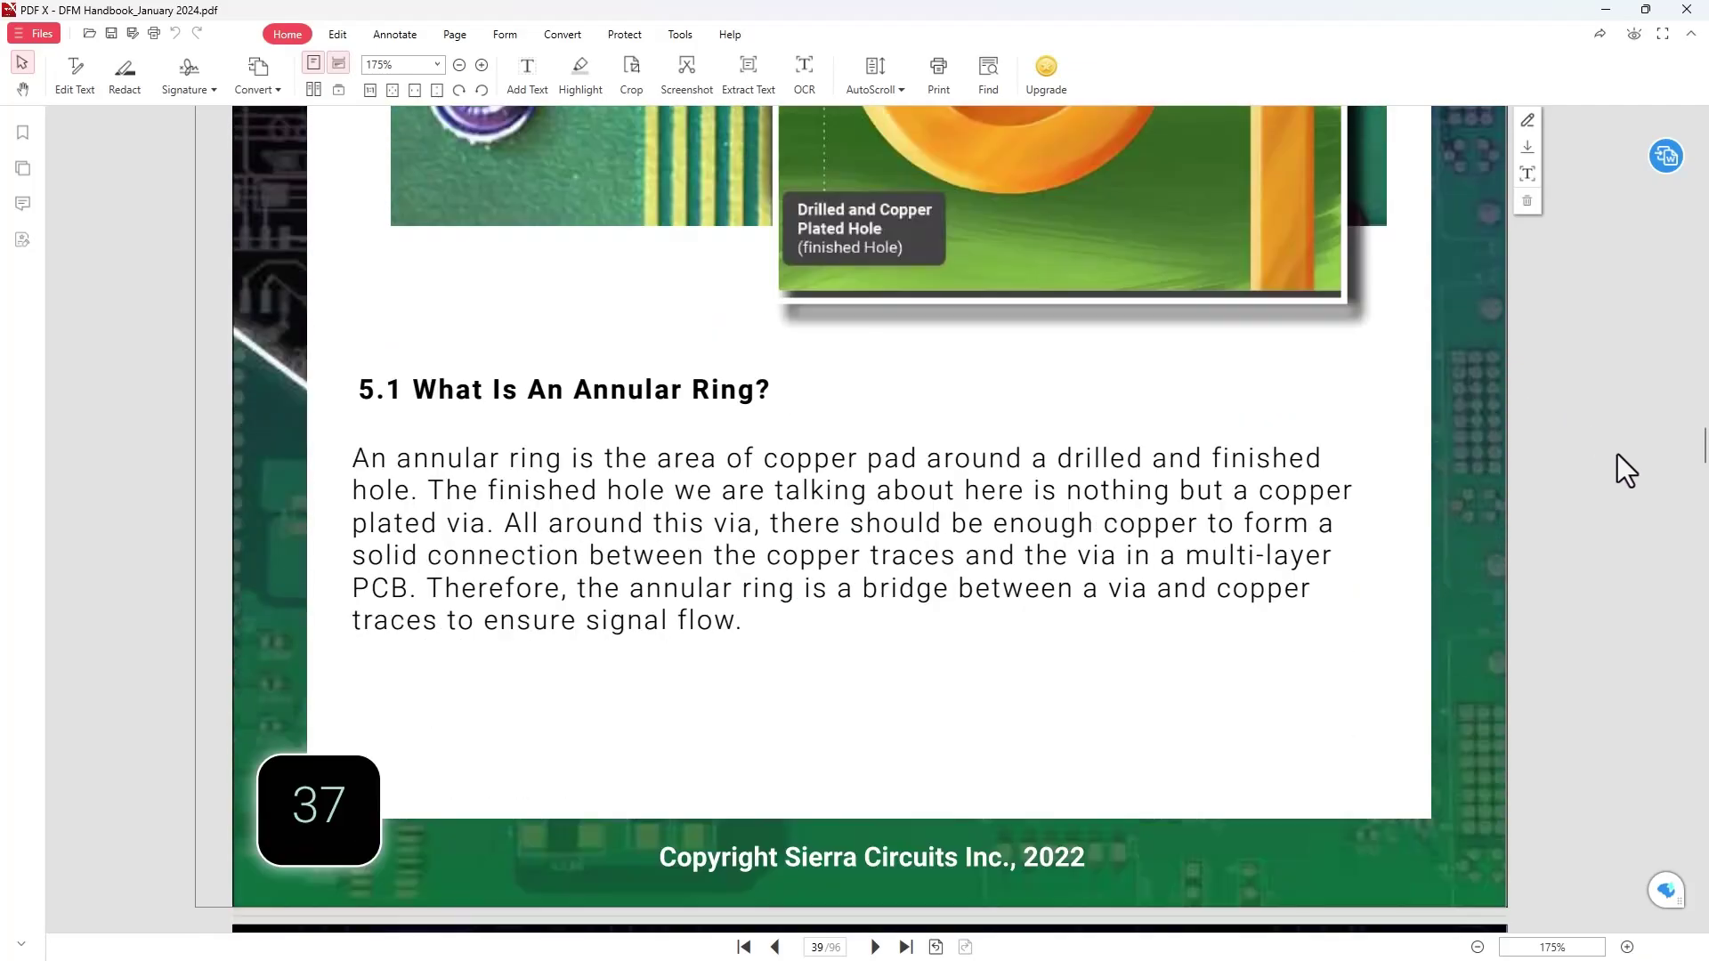
scroll(1638, 438, down, 12)
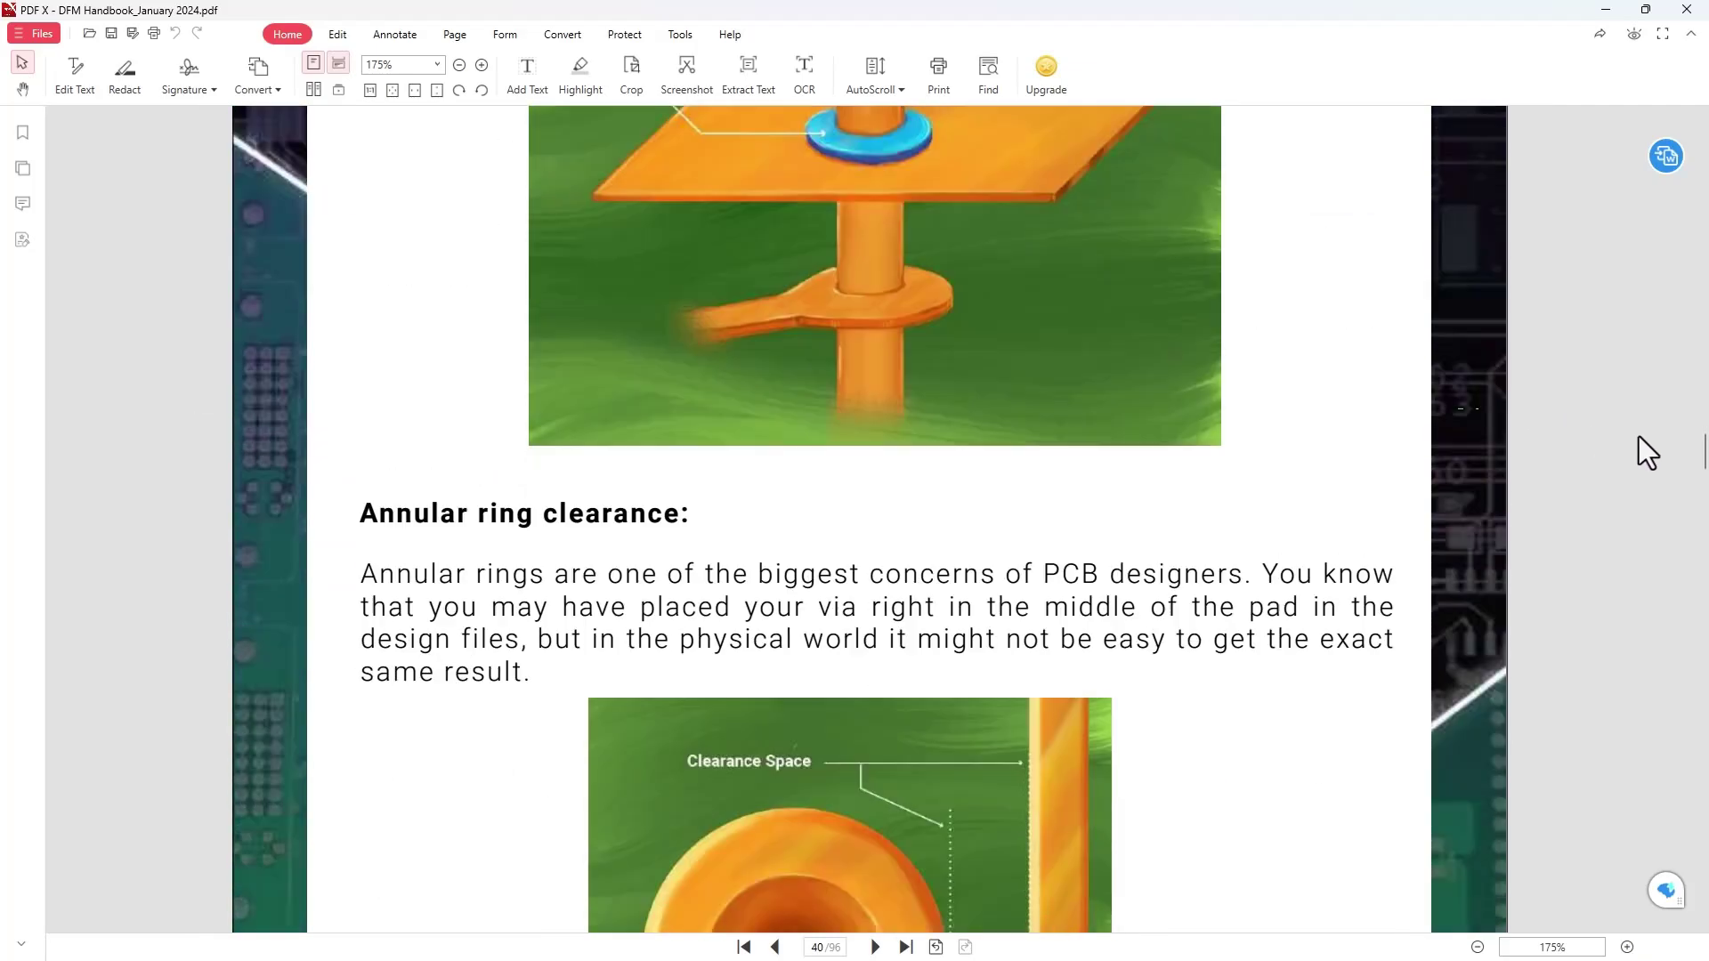
scroll(1638, 437, down, 12)
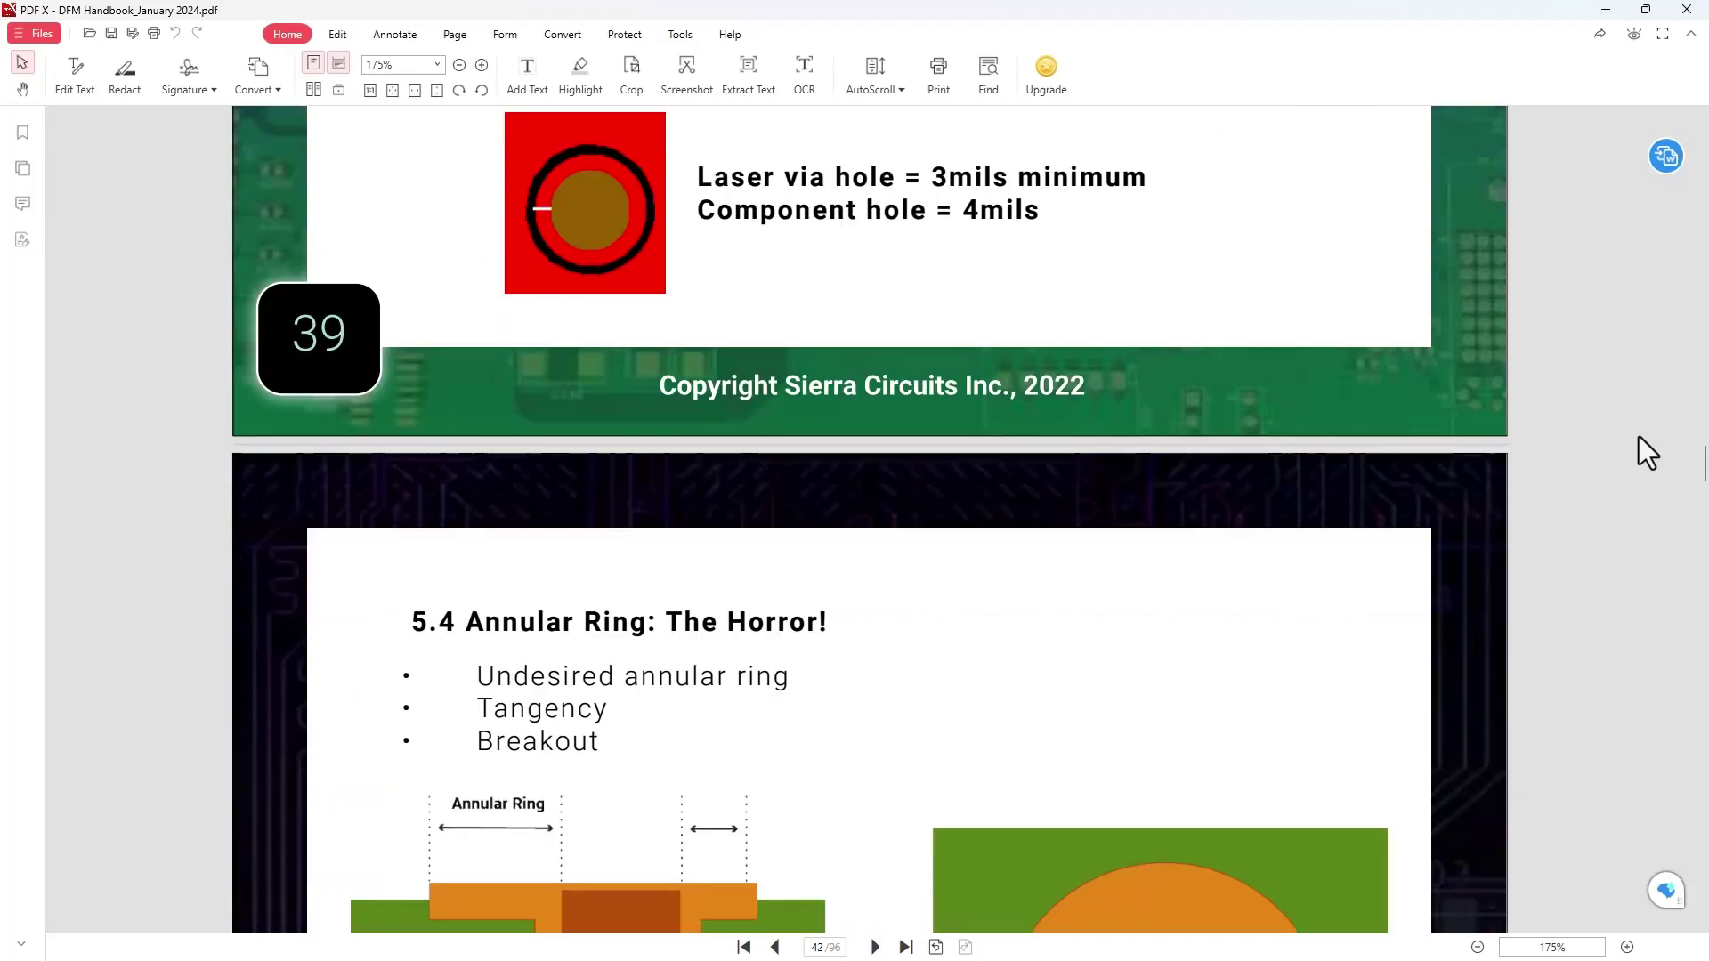
scroll(1637, 436, down, 12)
scroll(1637, 436, down, 12)
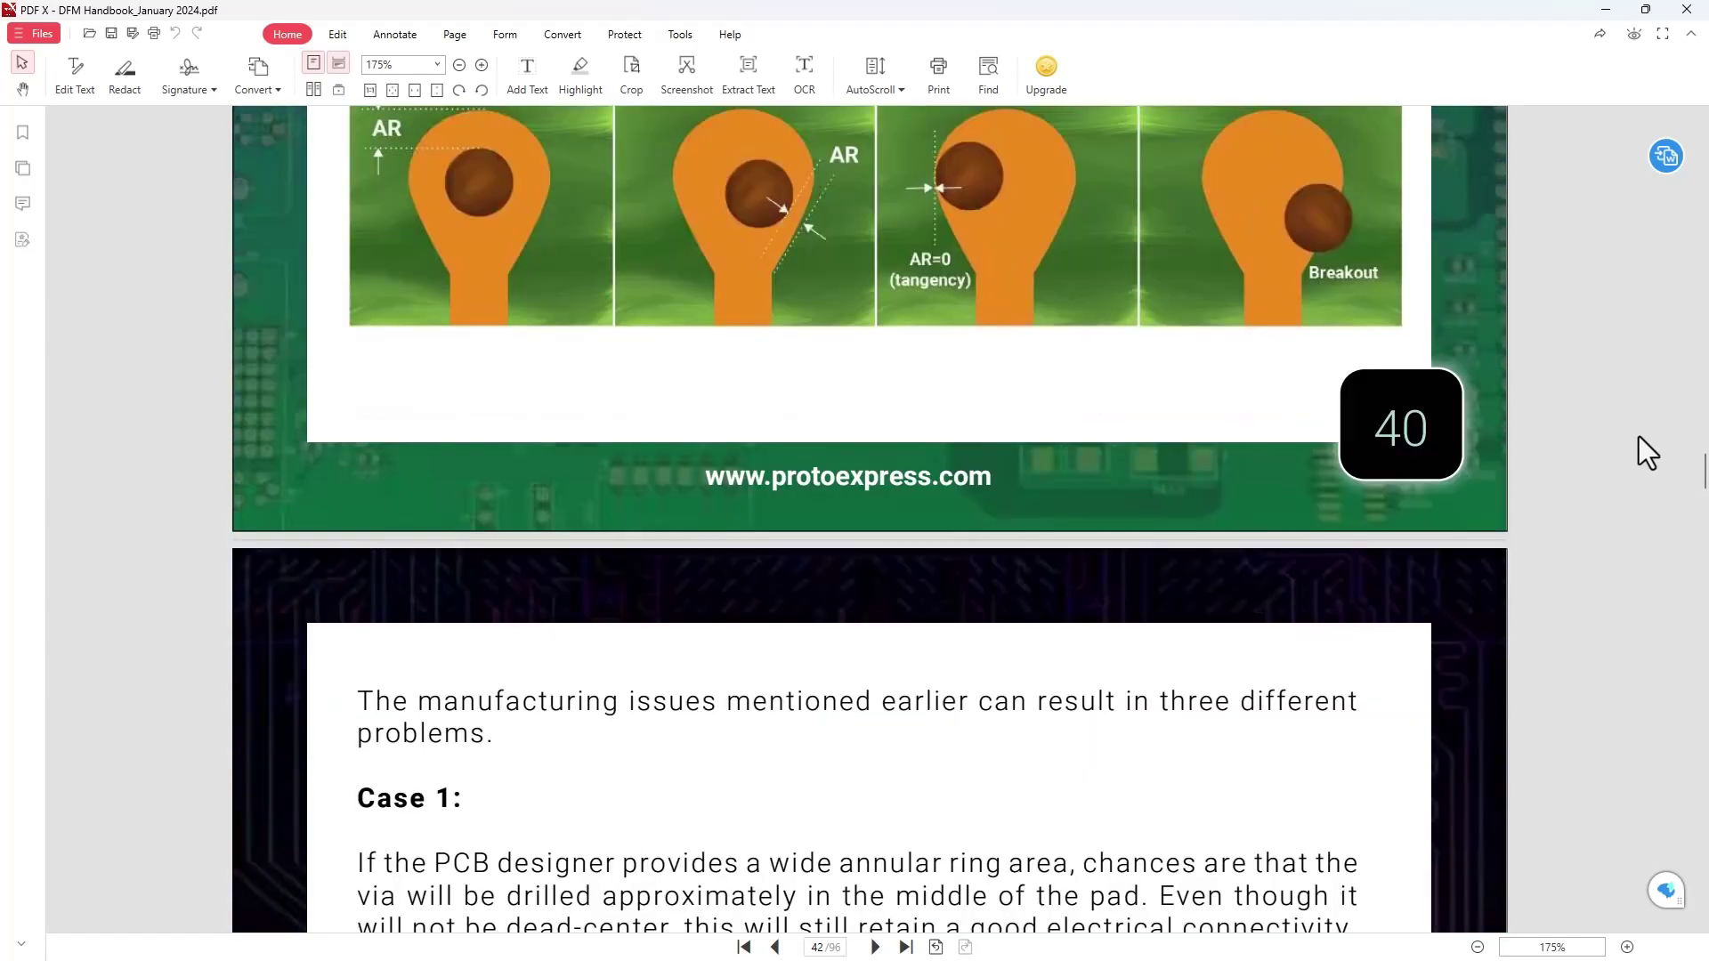
scroll(1637, 436, down, 12)
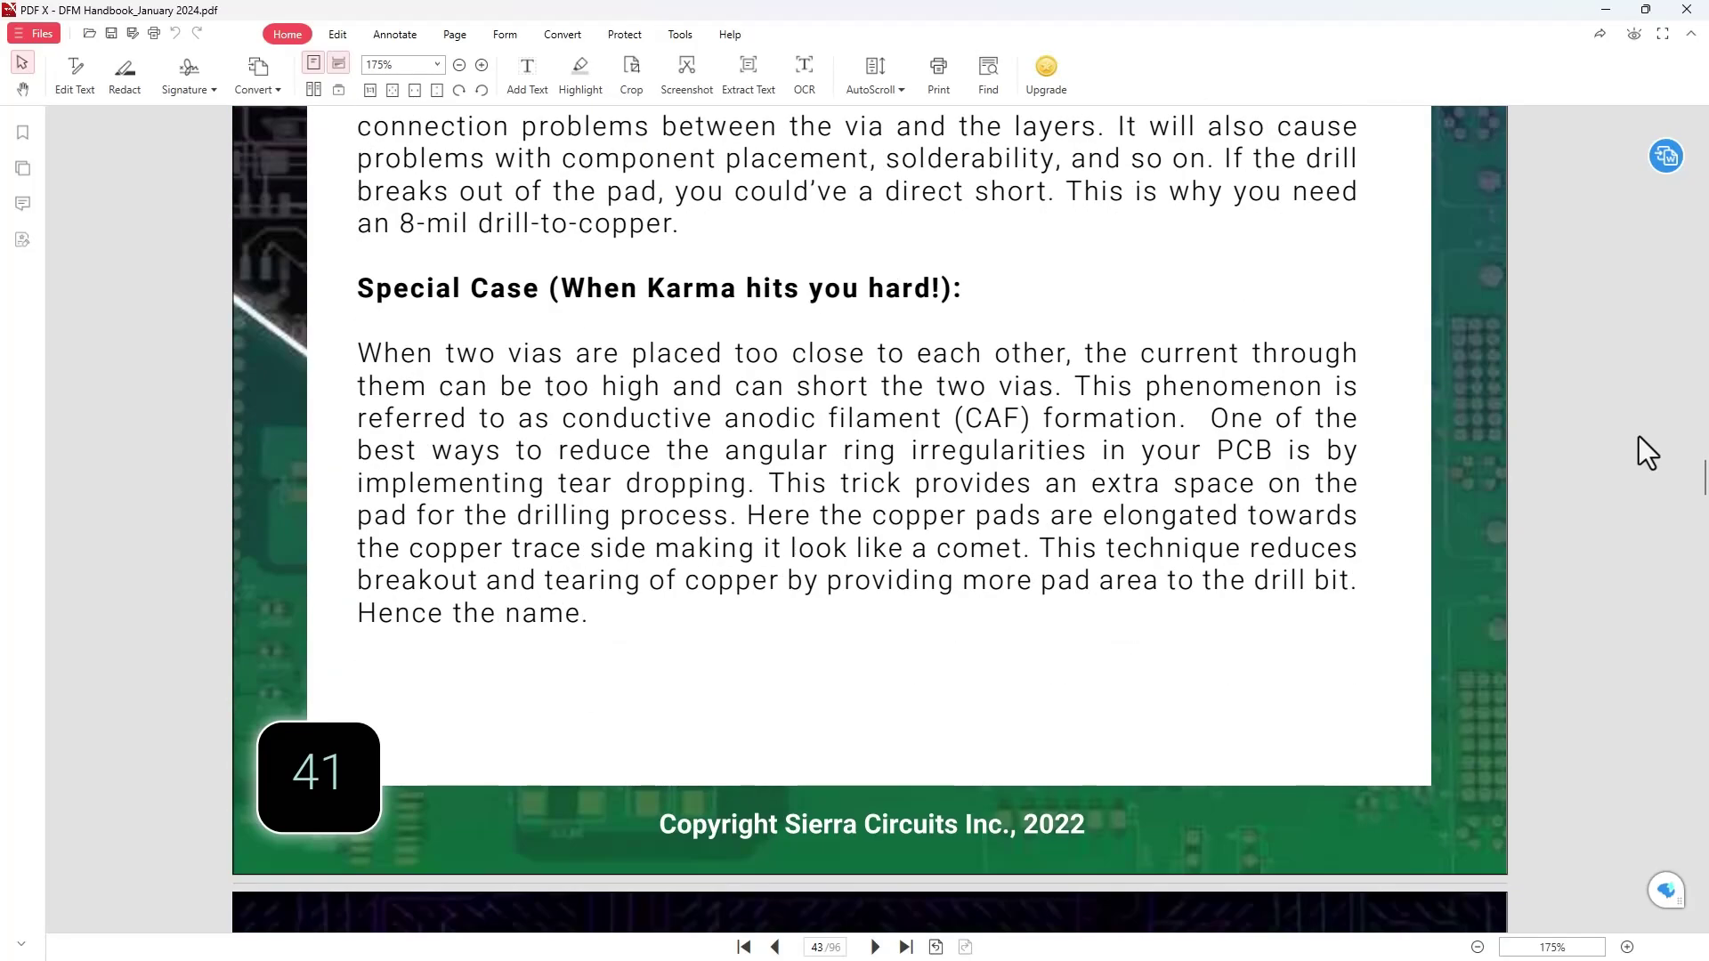
scroll(1637, 436, up, 2)
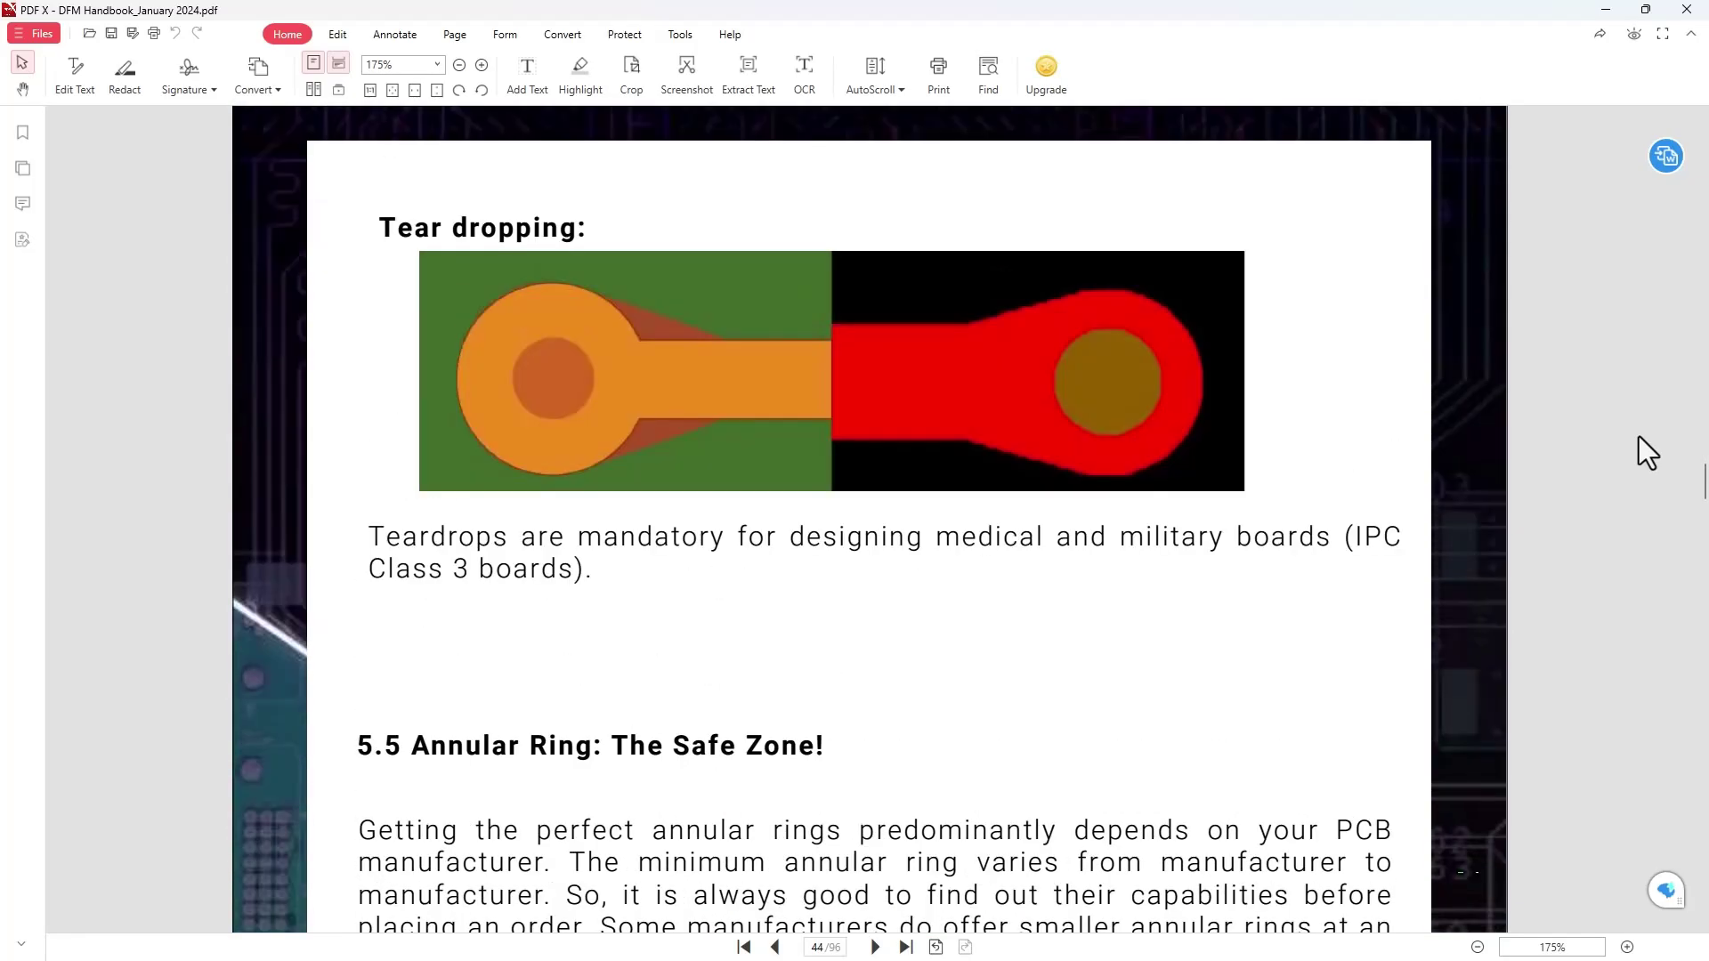
scroll(1637, 436, down, 12)
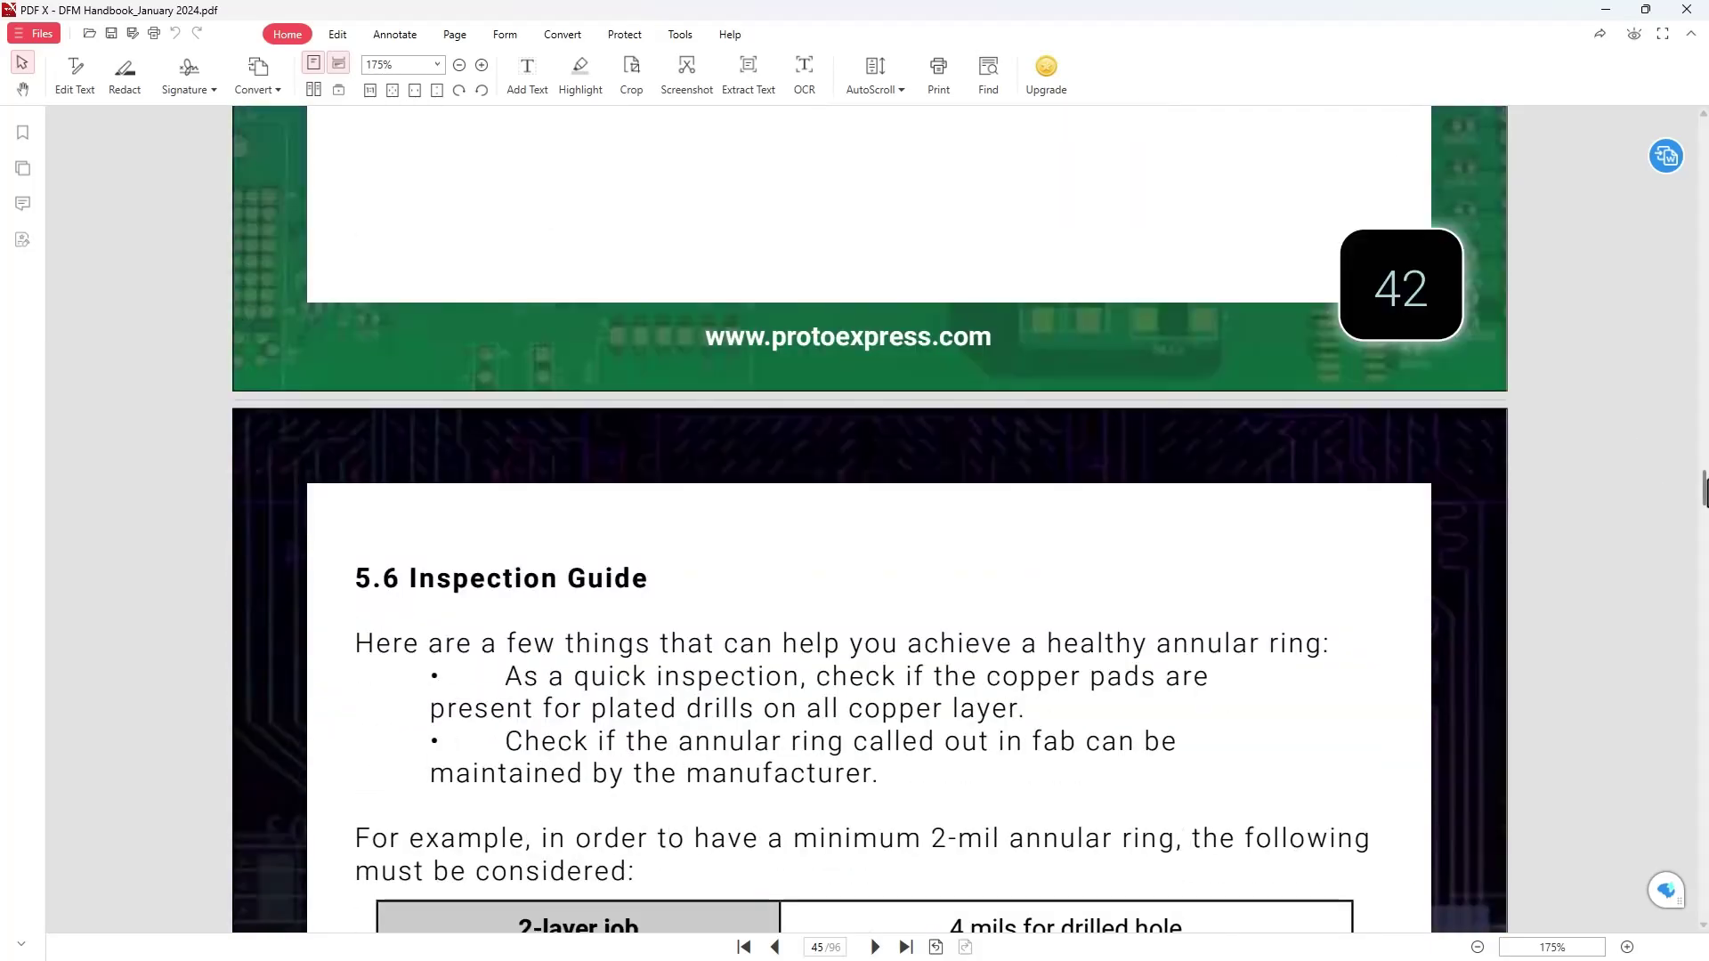
scroll(1638, 436, down, 10)
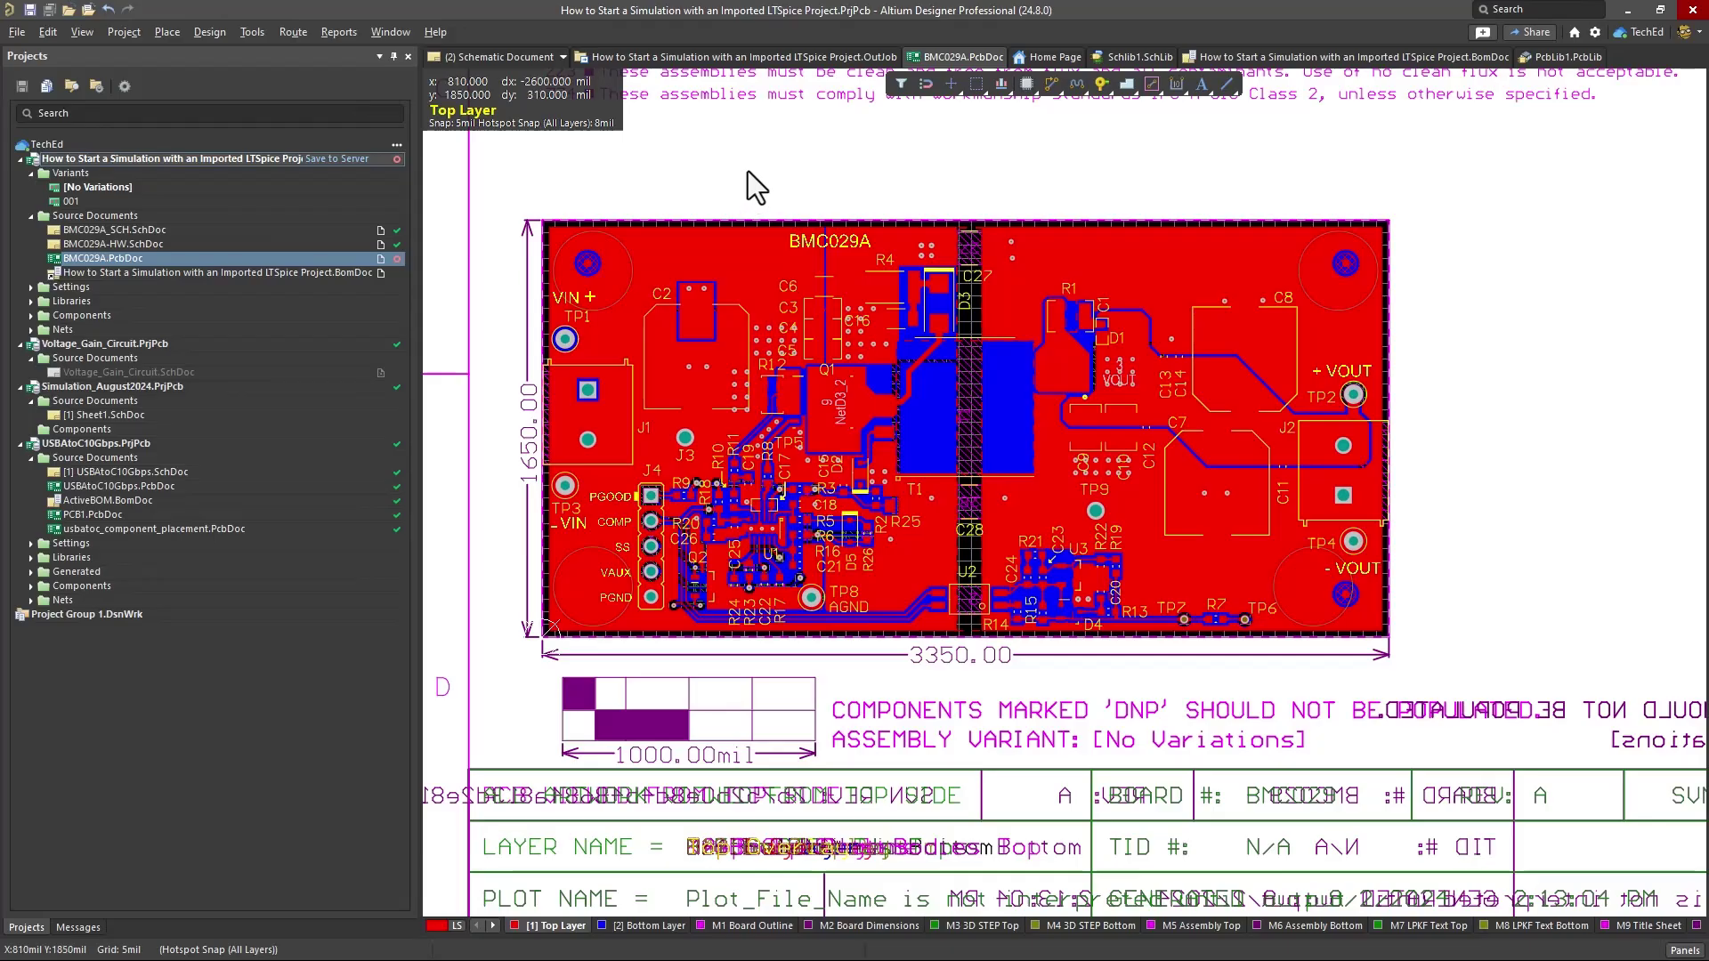
- Open Design > Rules and inspect the Clearance_Keepouts, ShortCircuit, UnRoutedNet and UnpouredPolygon rules
click(211, 33)
click(231, 100)
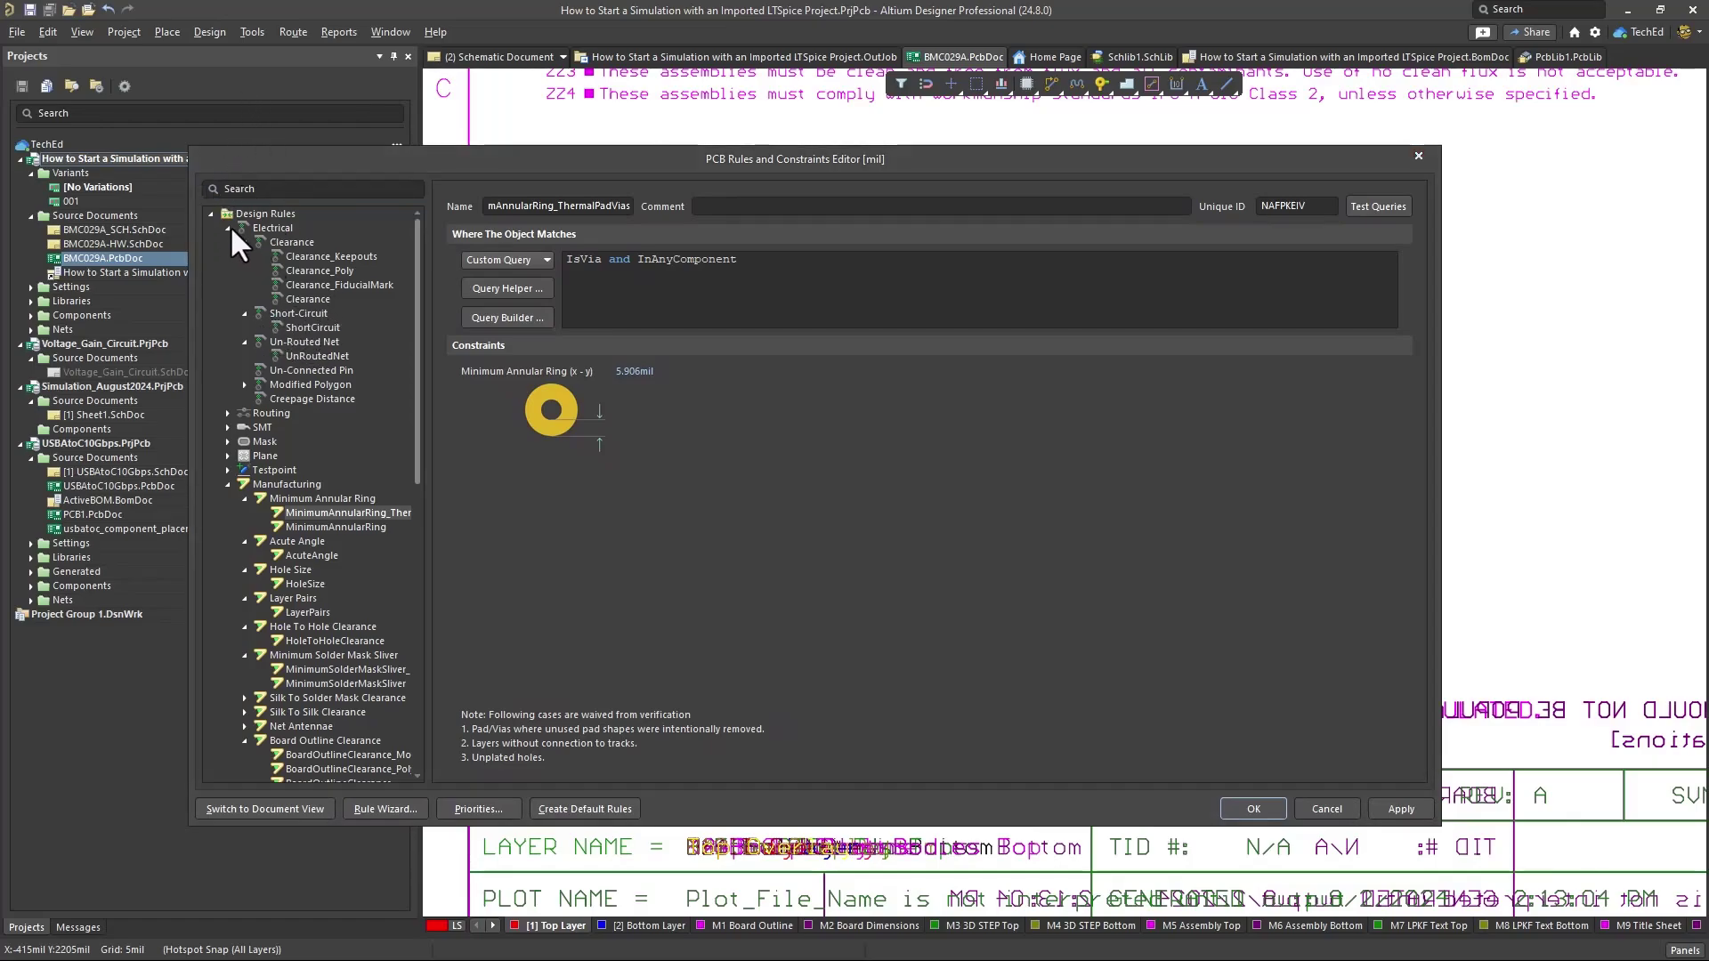
click(312, 258)
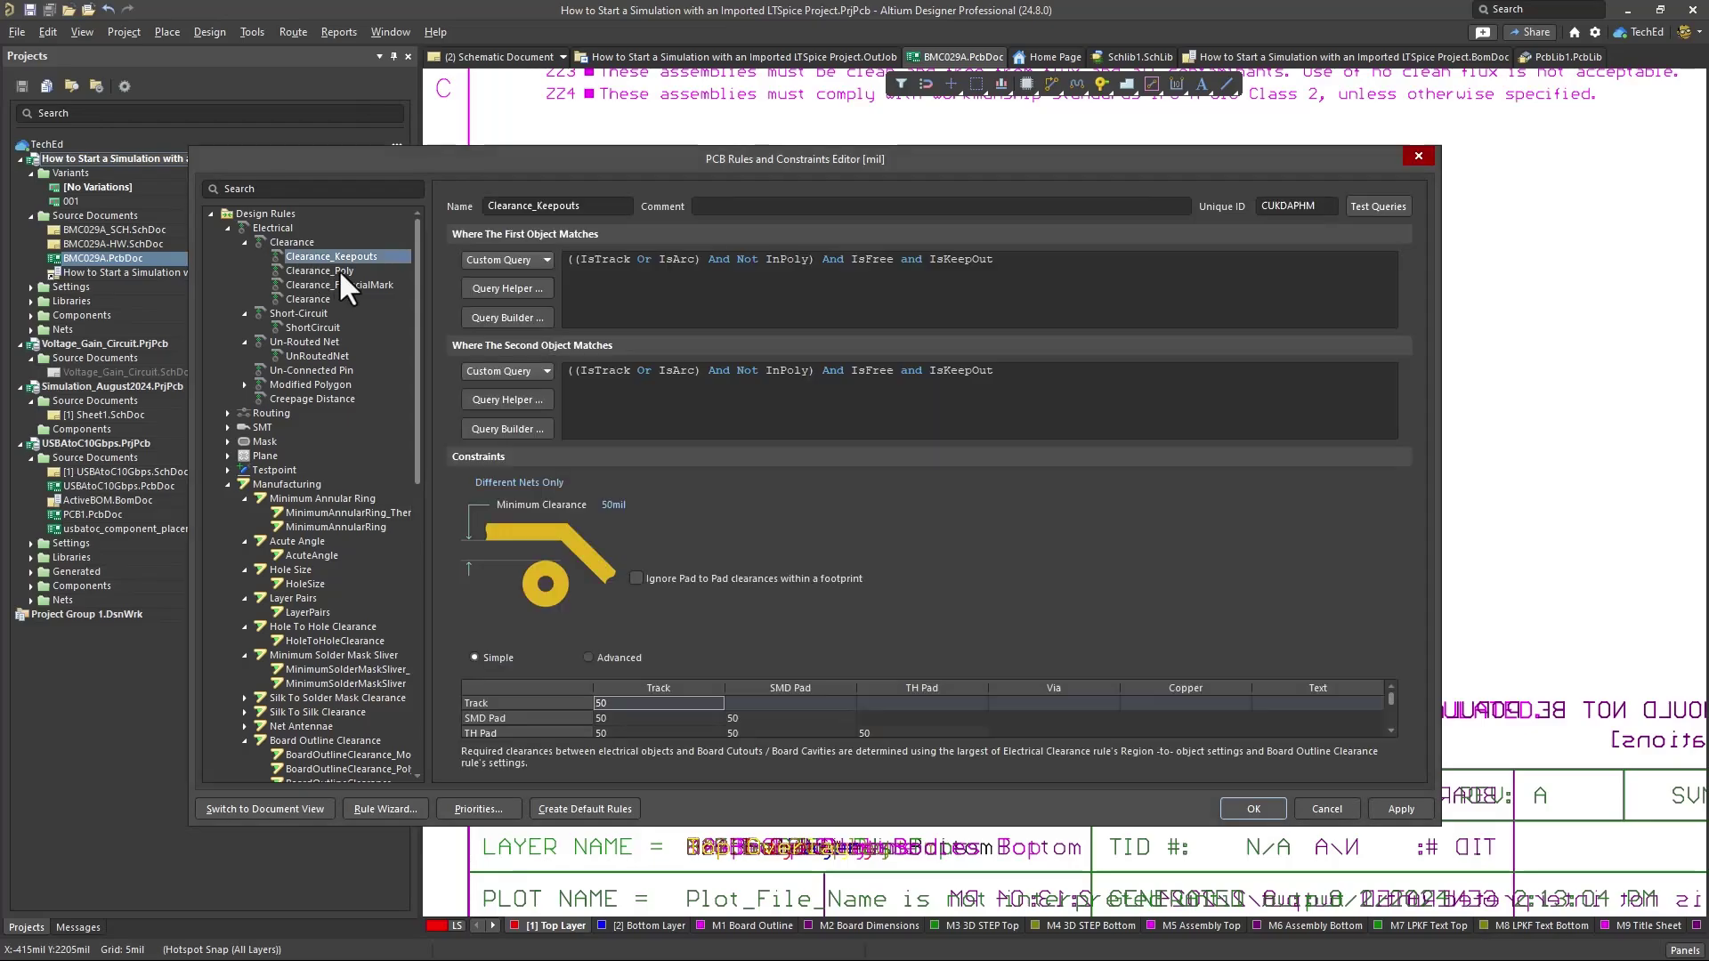
click(299, 326)
click(305, 356)
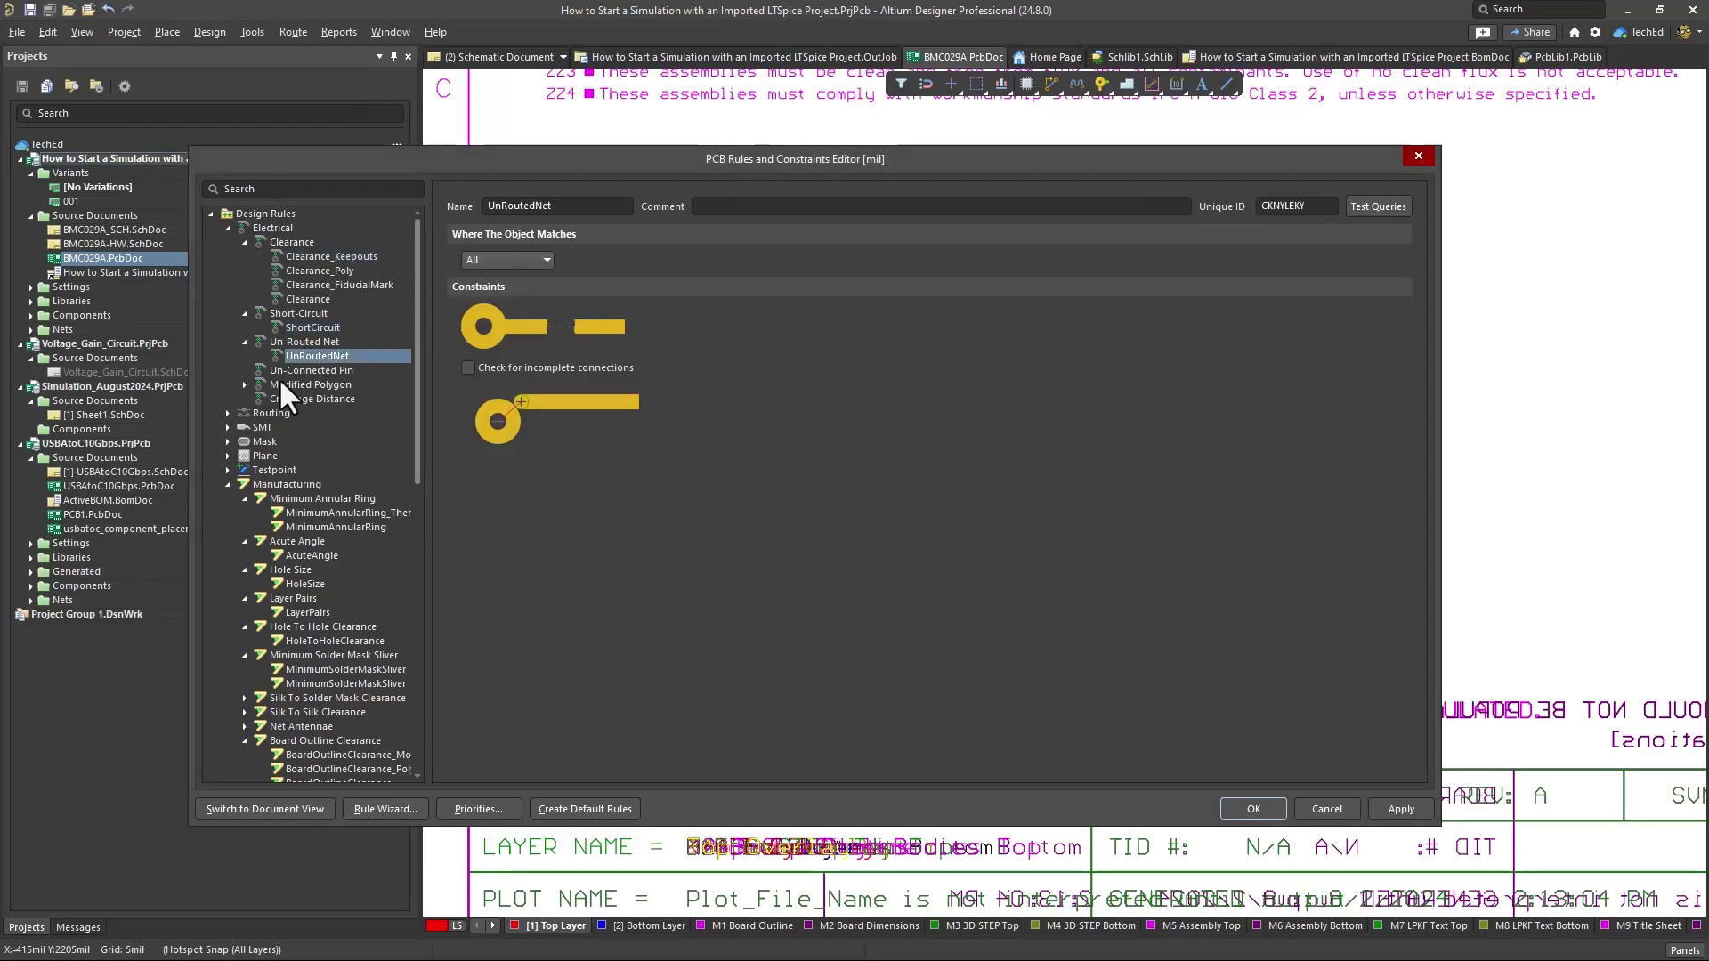
click(244, 385)
click(321, 400)
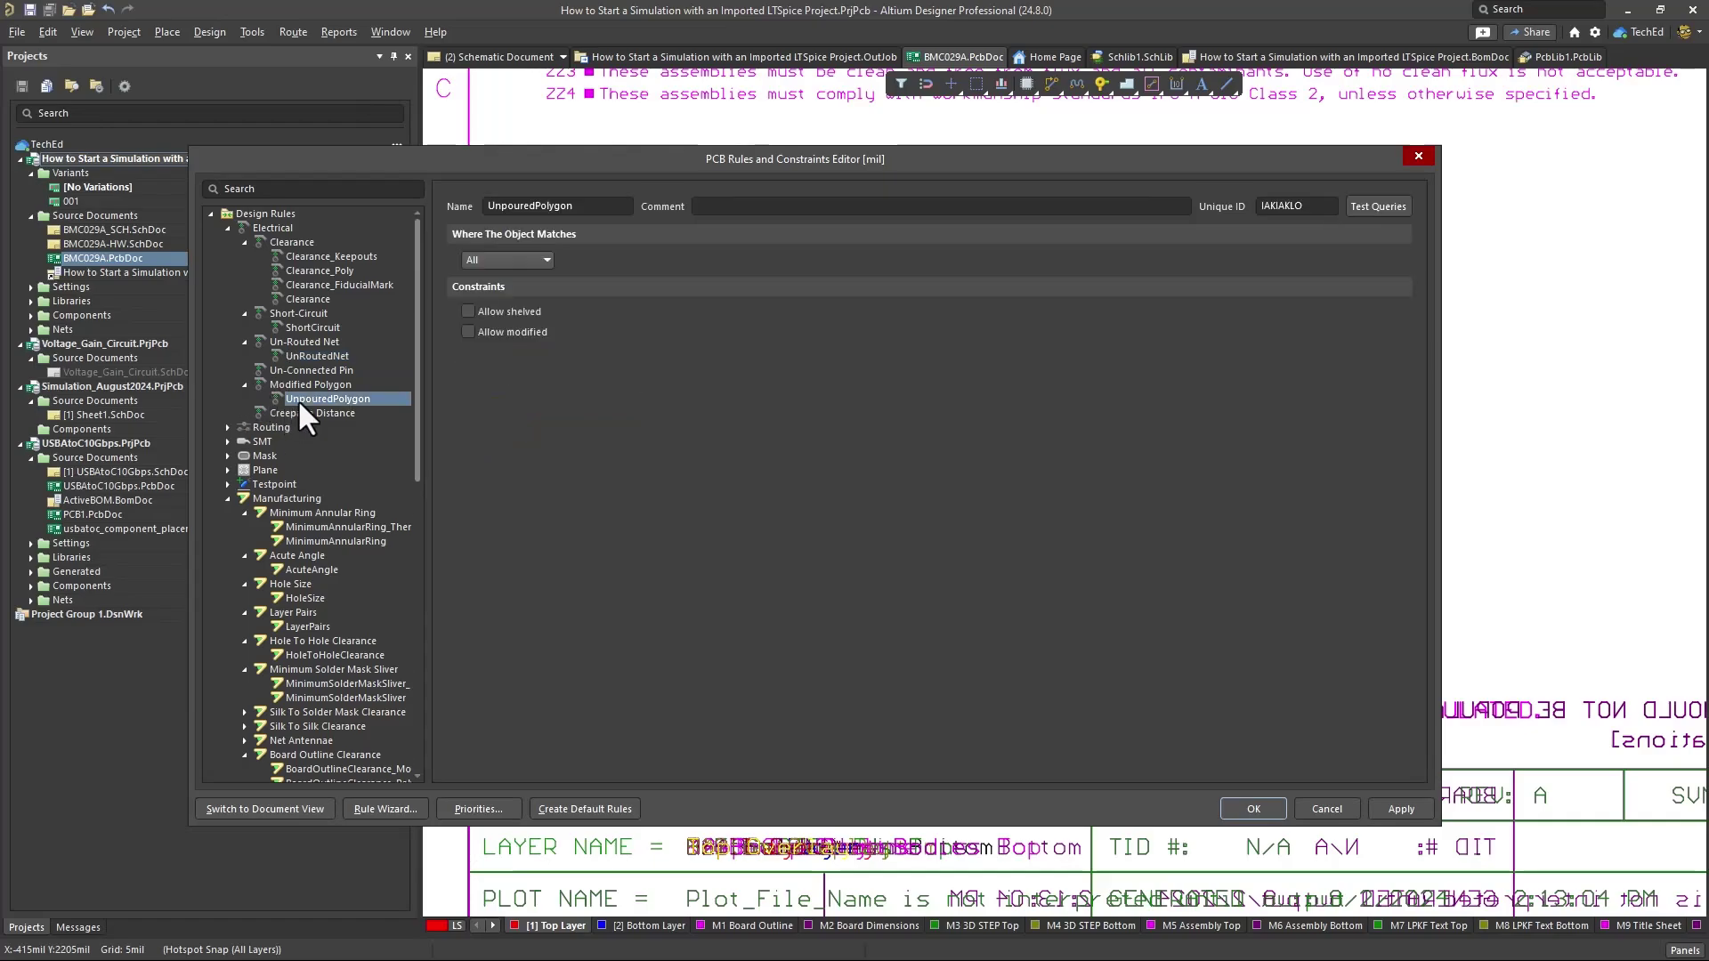
- Collapse the Clearance, Short-Circuit, Un-Routed Net and Electrical categories and list all design rules
click(245, 242)
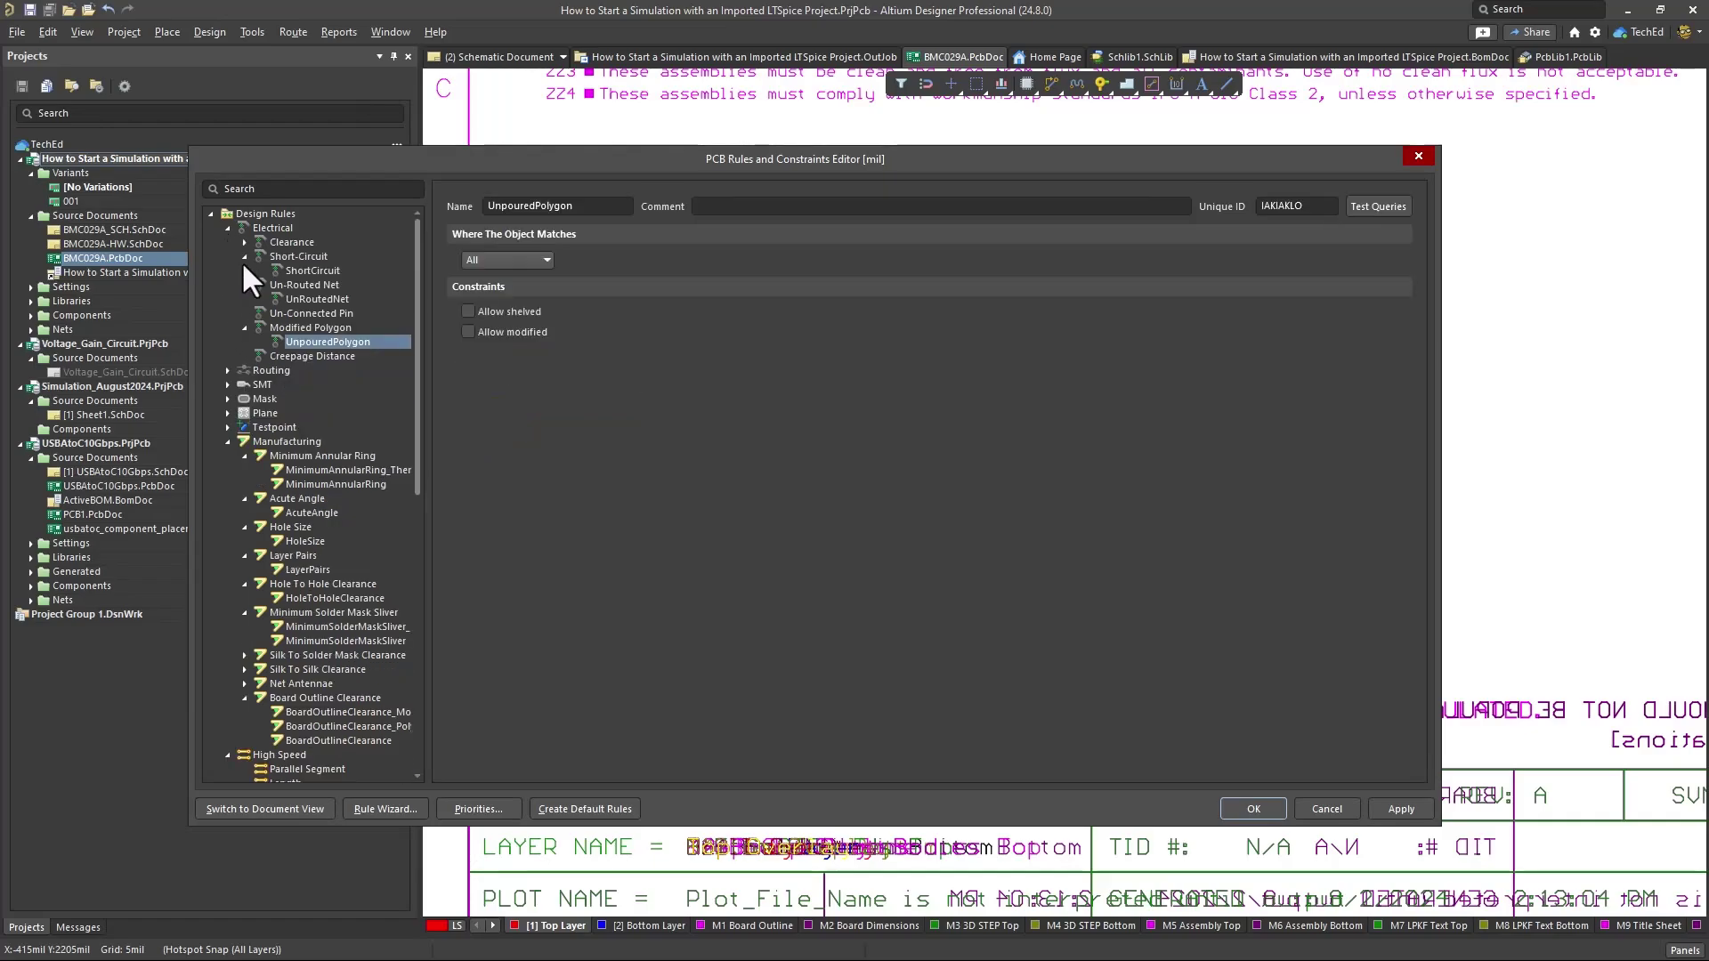
click(244, 256)
click(246, 301)
click(244, 271)
click(228, 229)
click(228, 229)
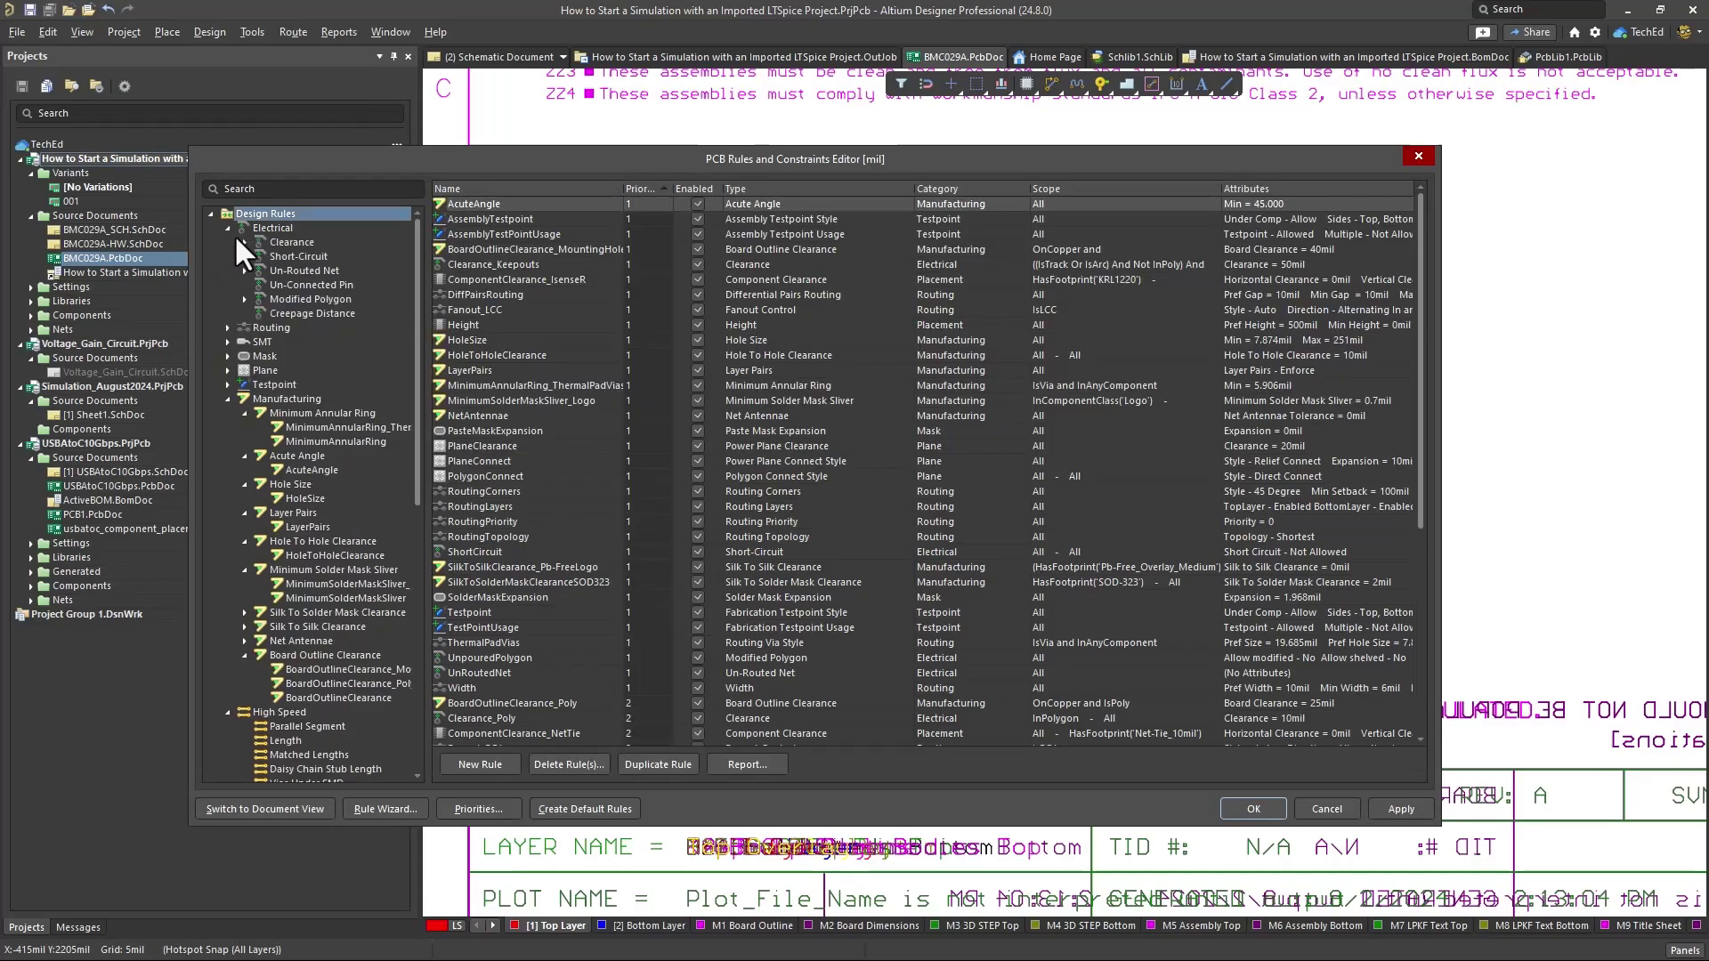
click(228, 229)
- Review the annular ring, acute angle, hole size, layer pairs and hole-to-hole clearance rules
click(328, 330)
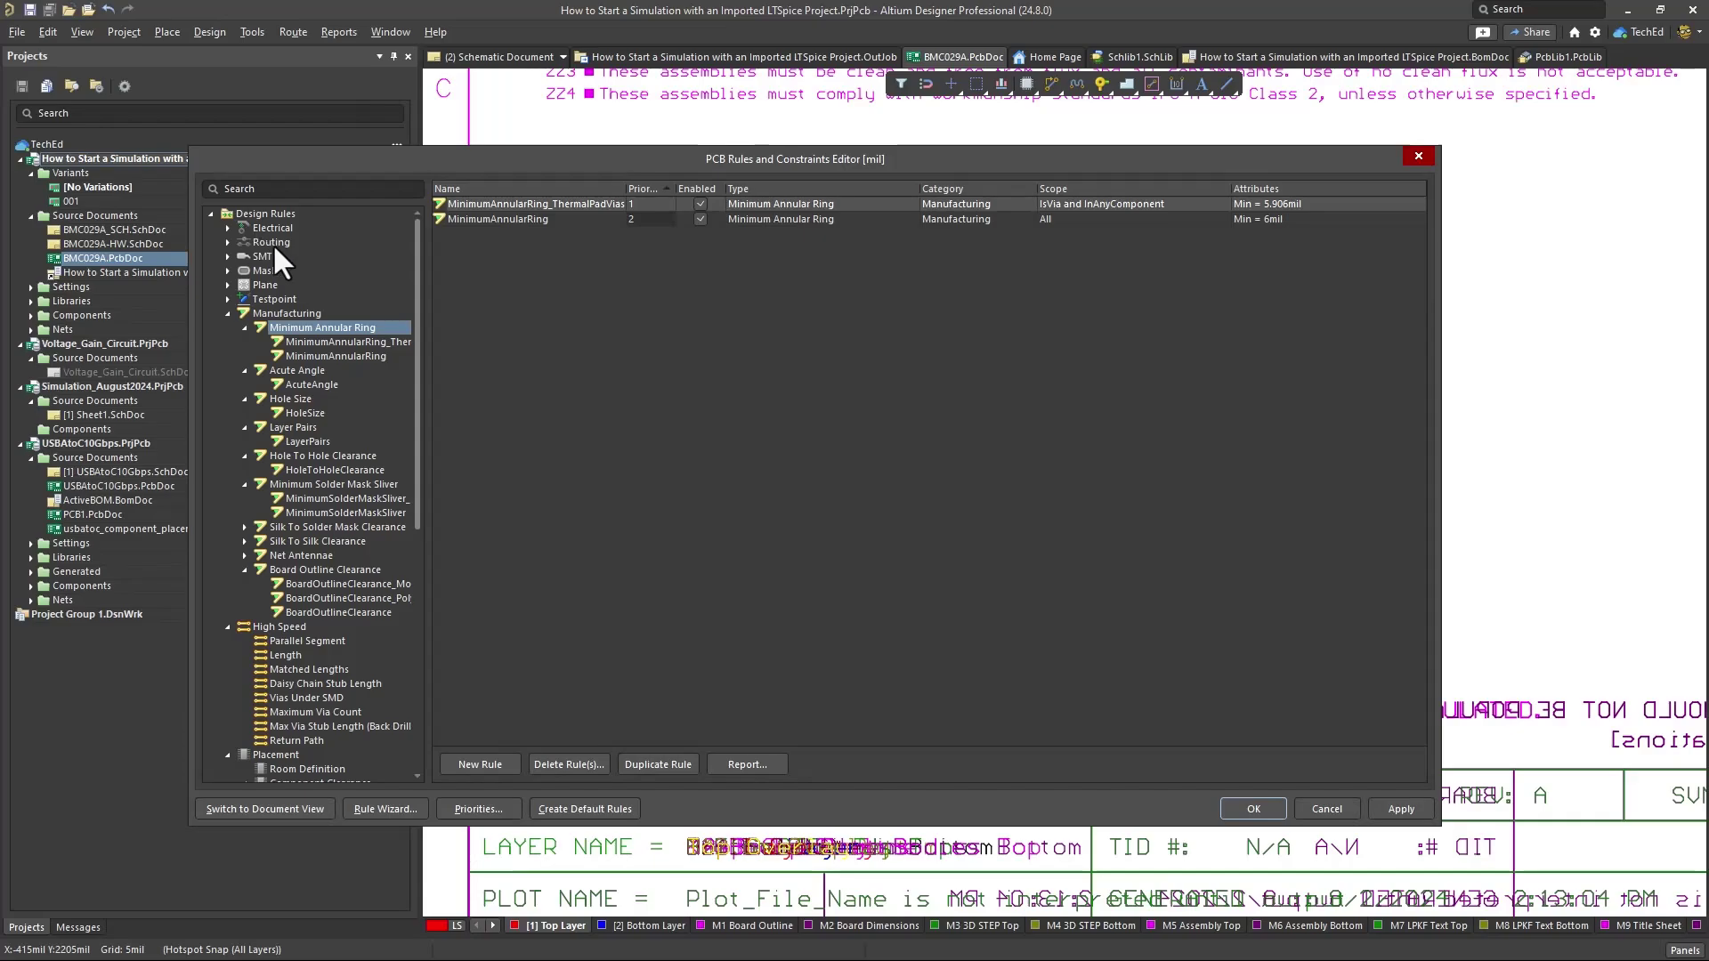
click(313, 342)
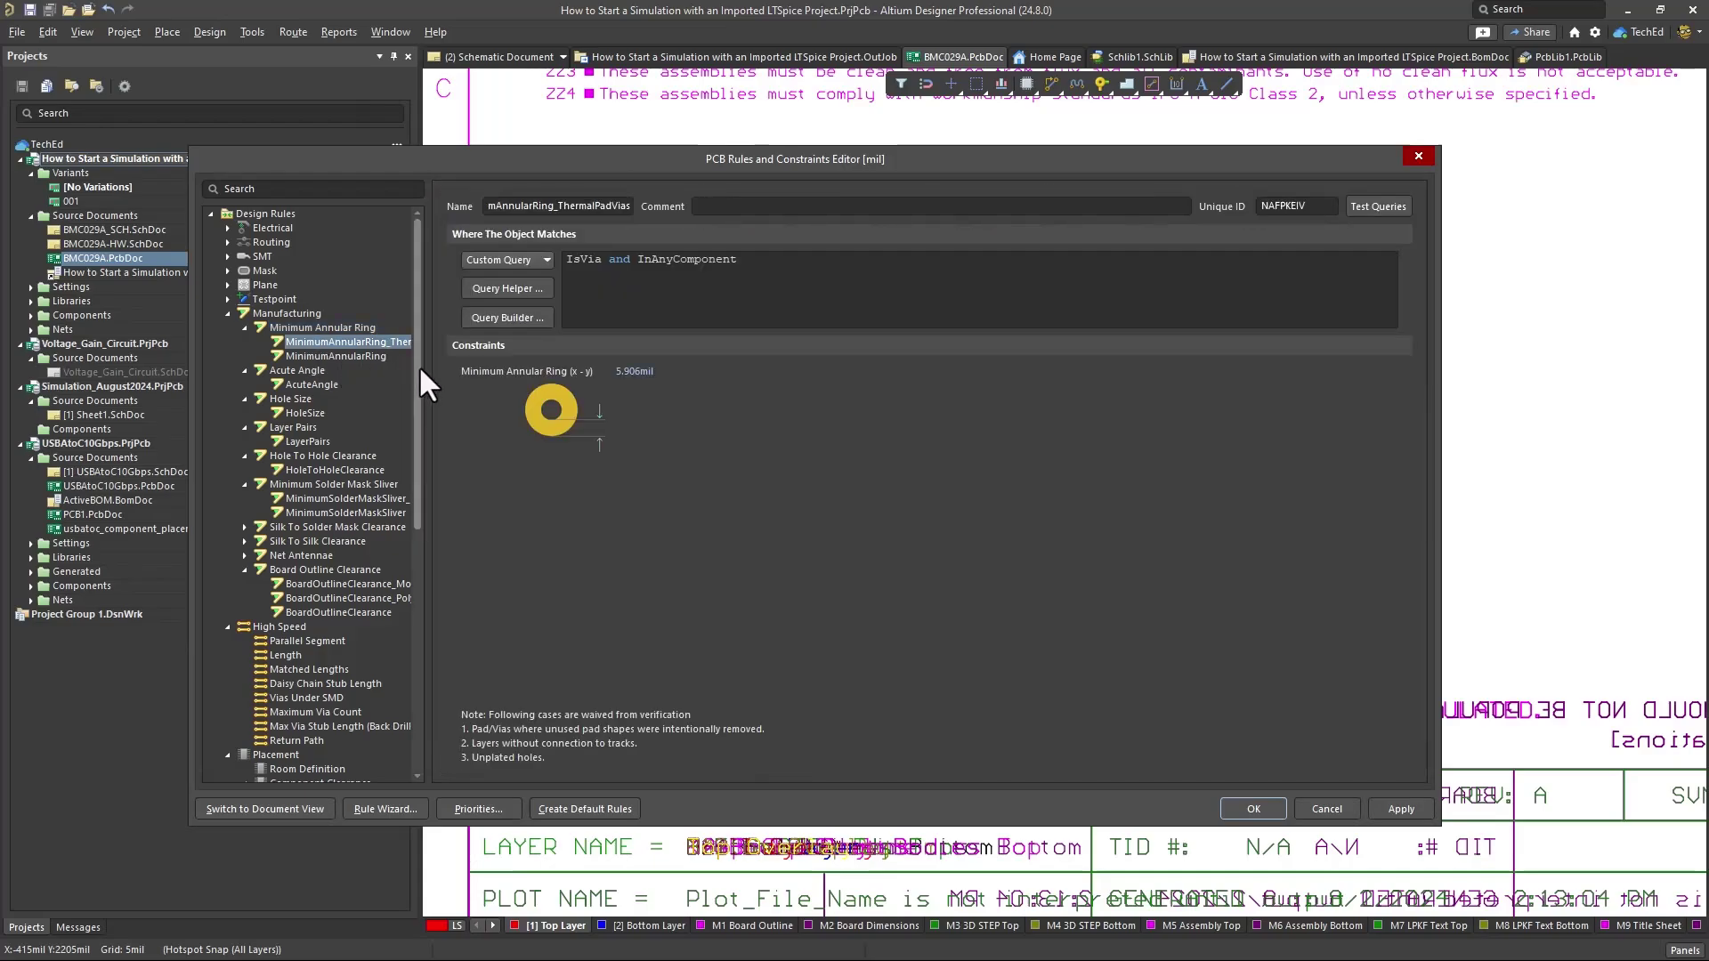
click(344, 358)
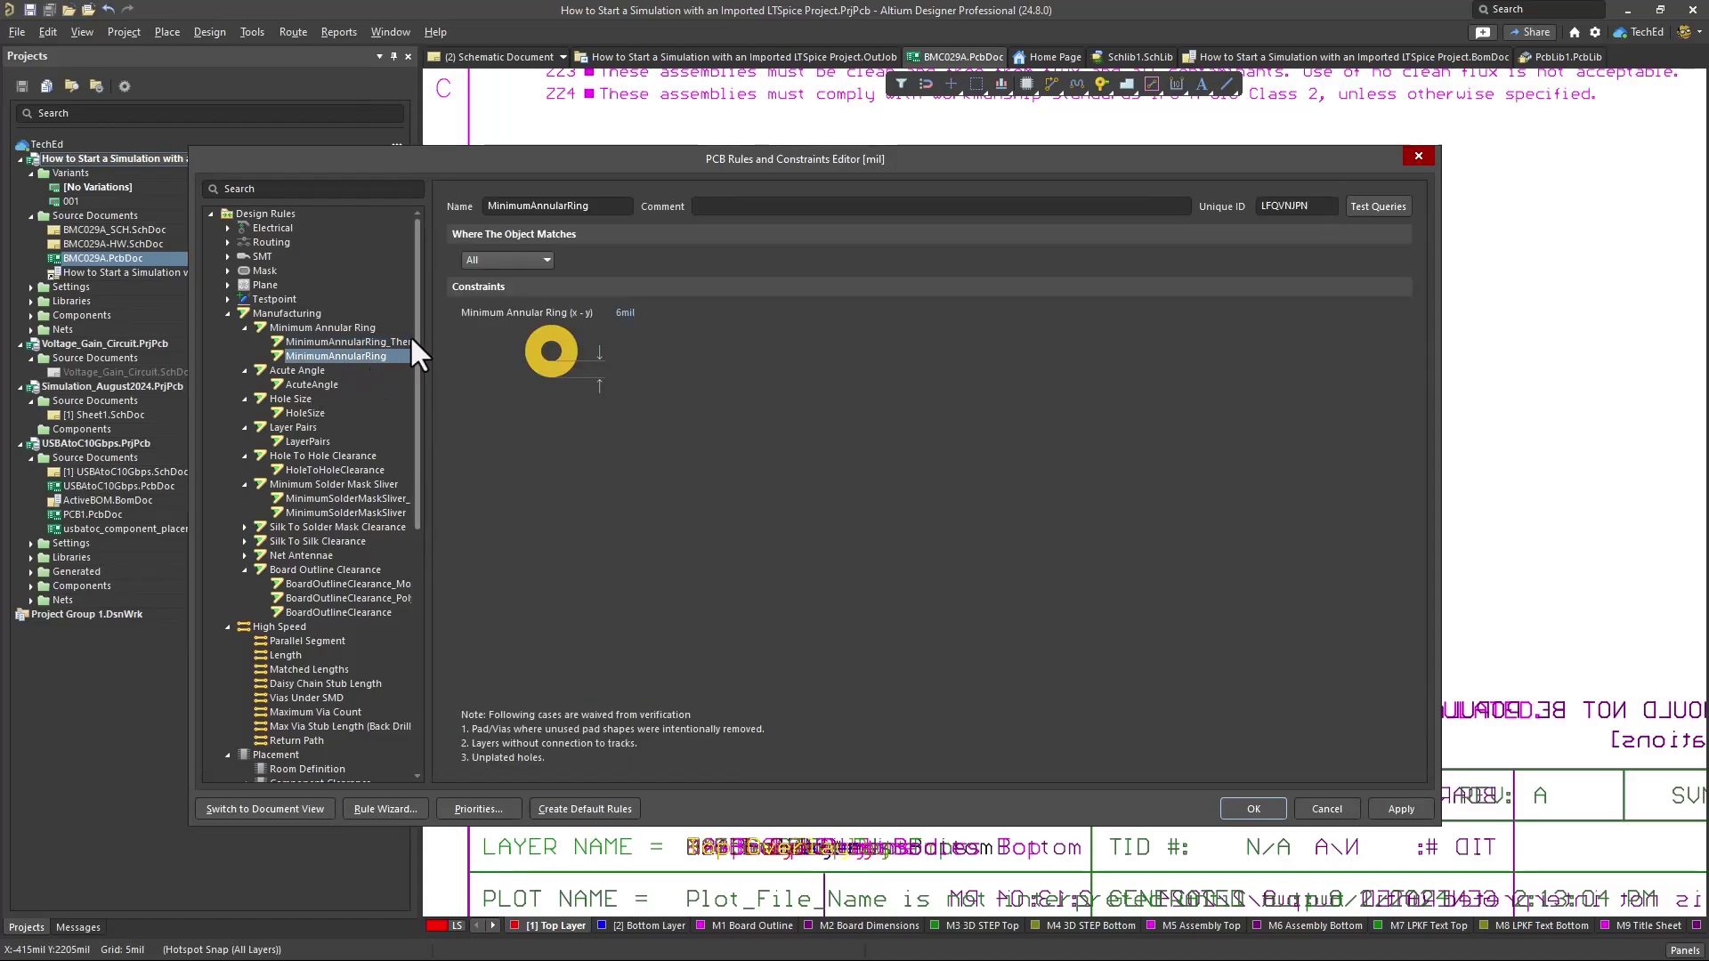
click(319, 386)
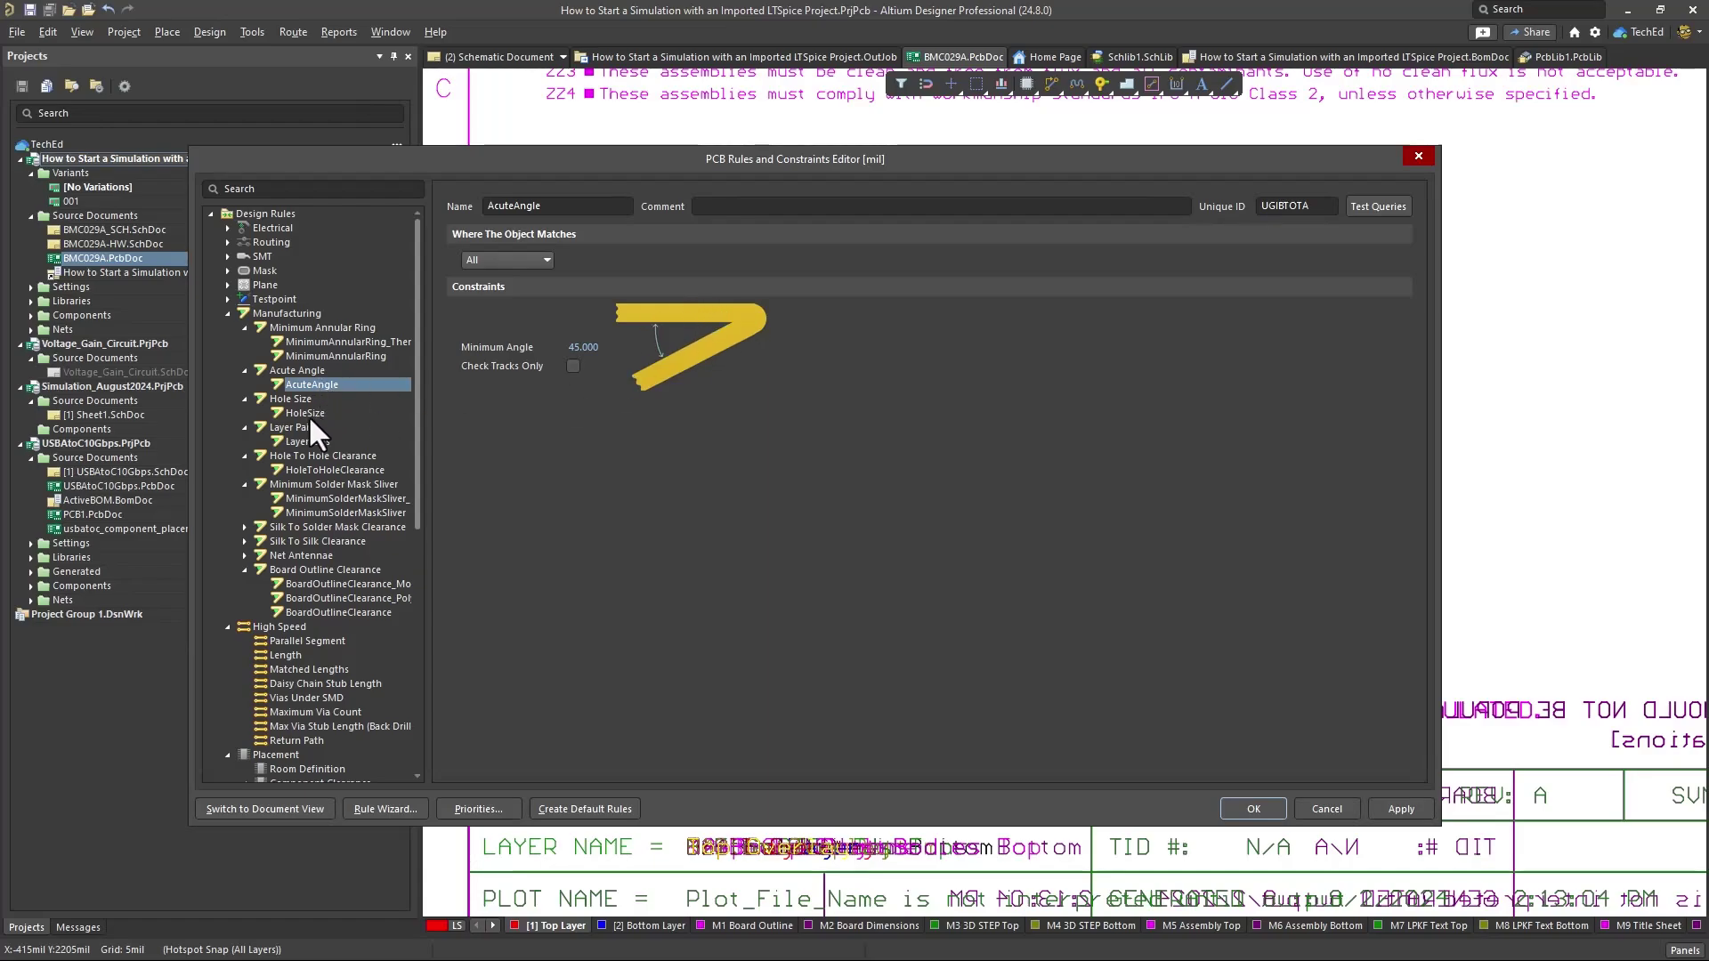
click(306, 411)
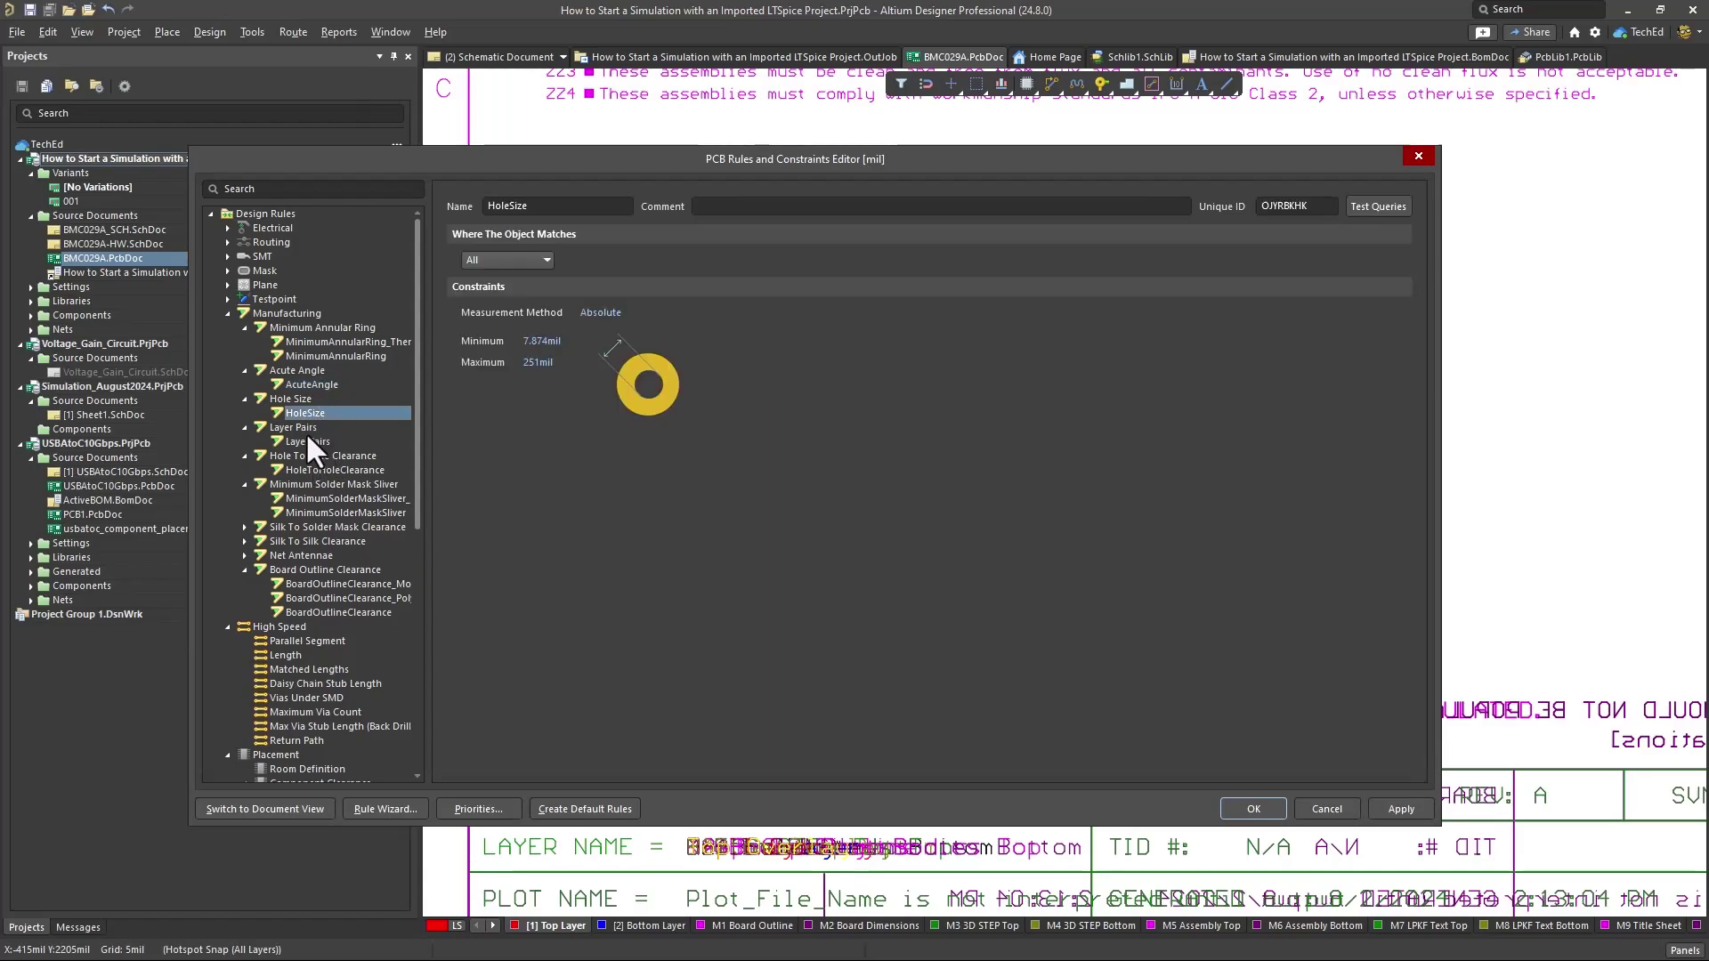
click(306, 439)
click(320, 469)
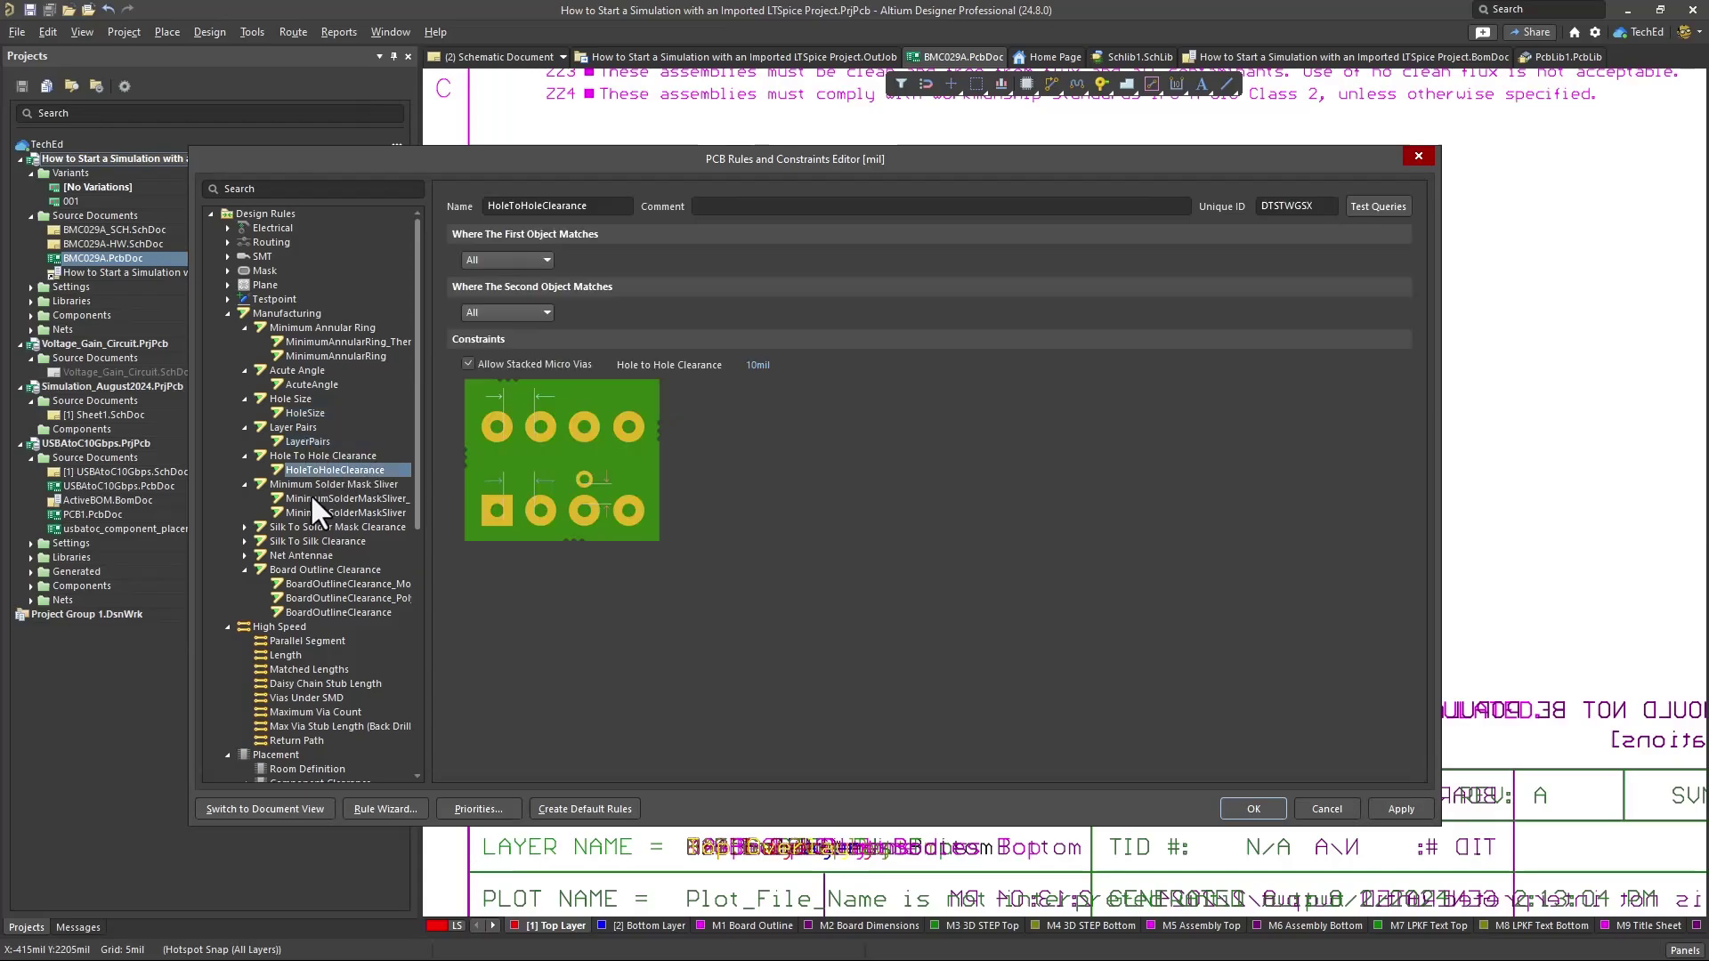
- Review the silk-to-pad and Pb-free logo silk-to-silk clearance rules, then expand net antennae
scroll(290, 485, down, 2)
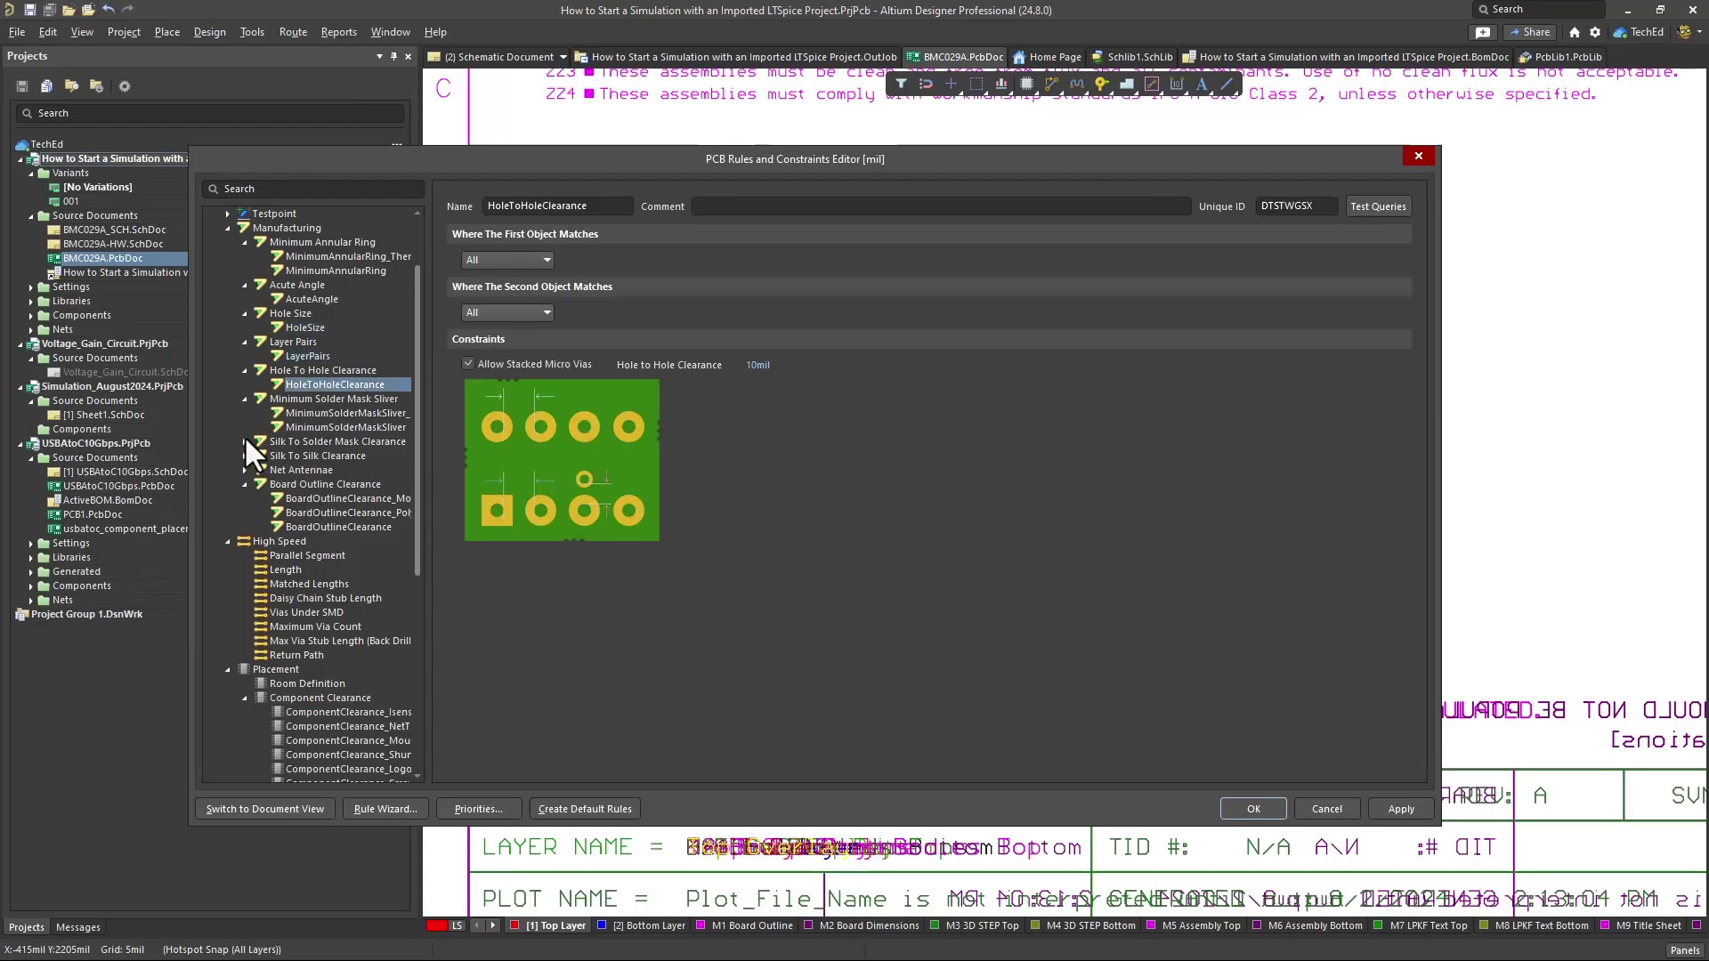
click(245, 440)
scroll(281, 474, down, 3)
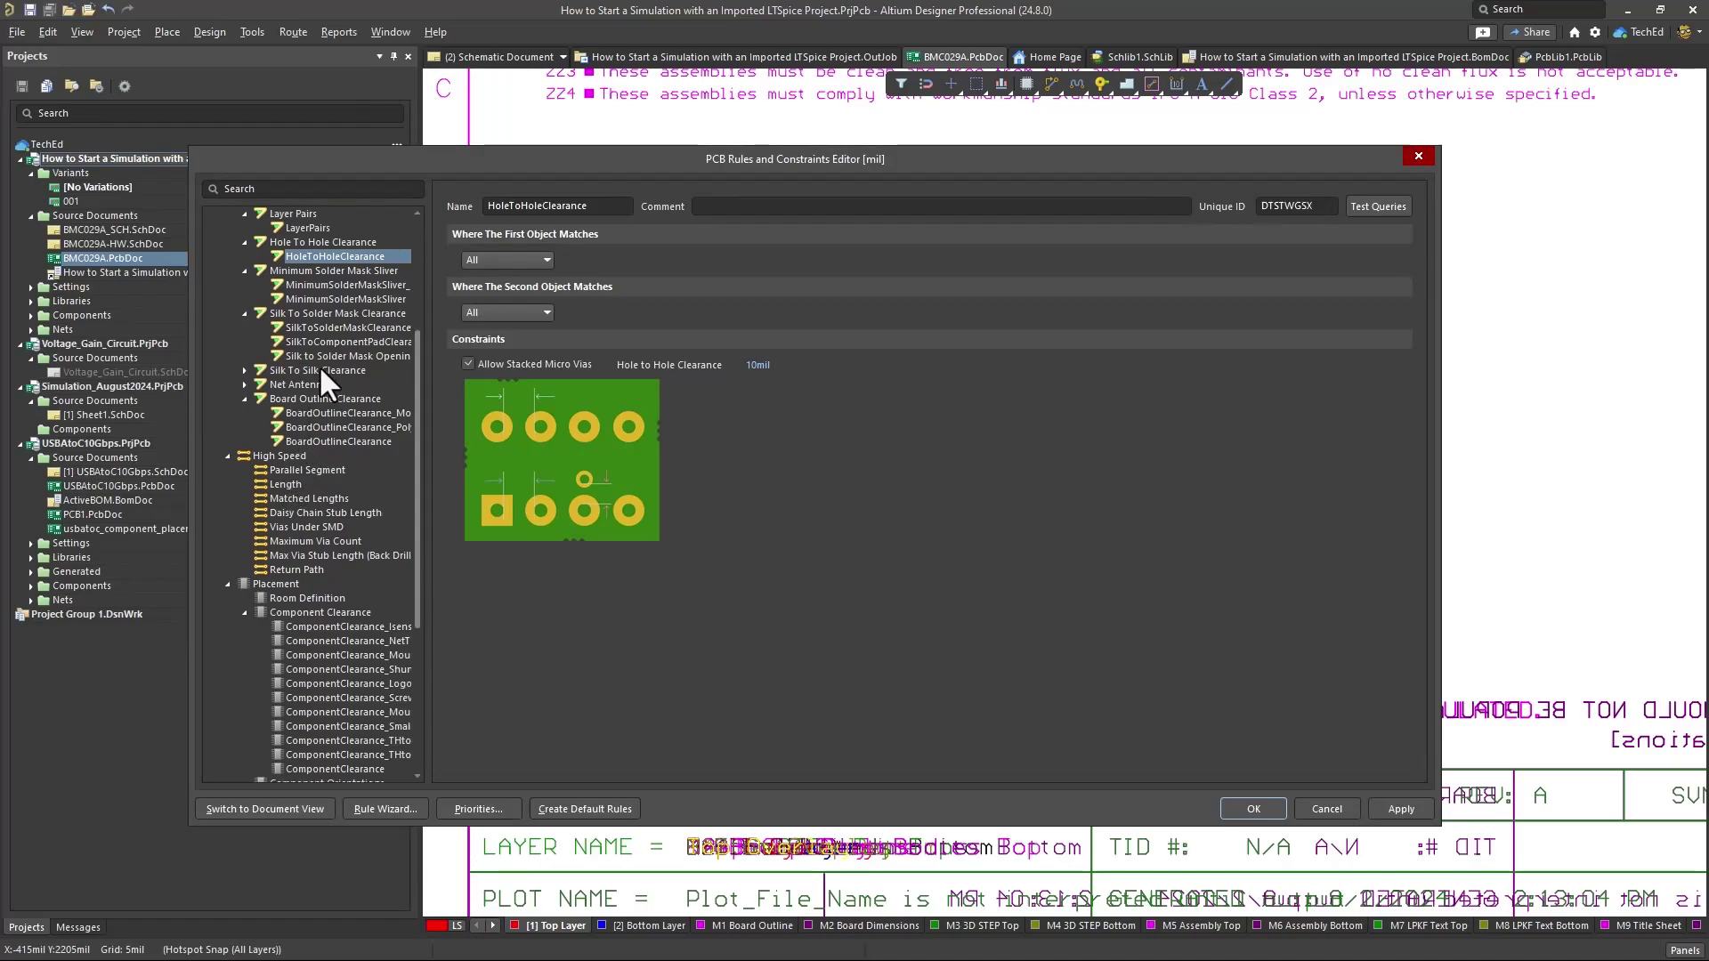
click(331, 342)
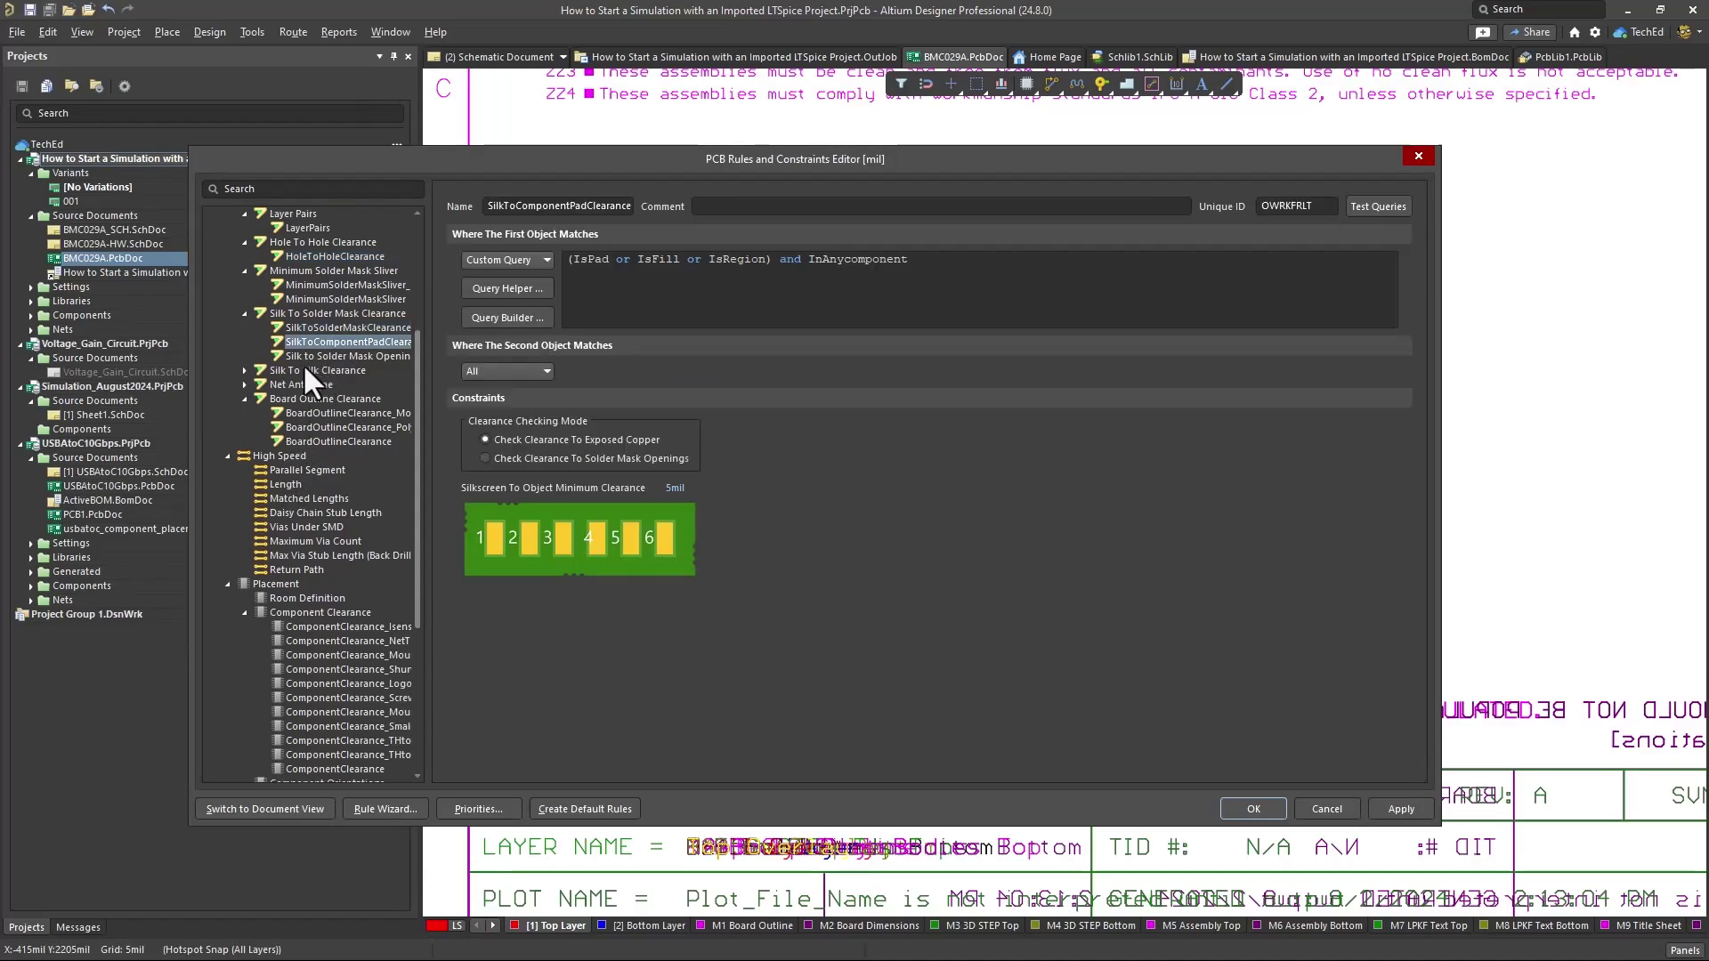
click(244, 371)
click(327, 384)
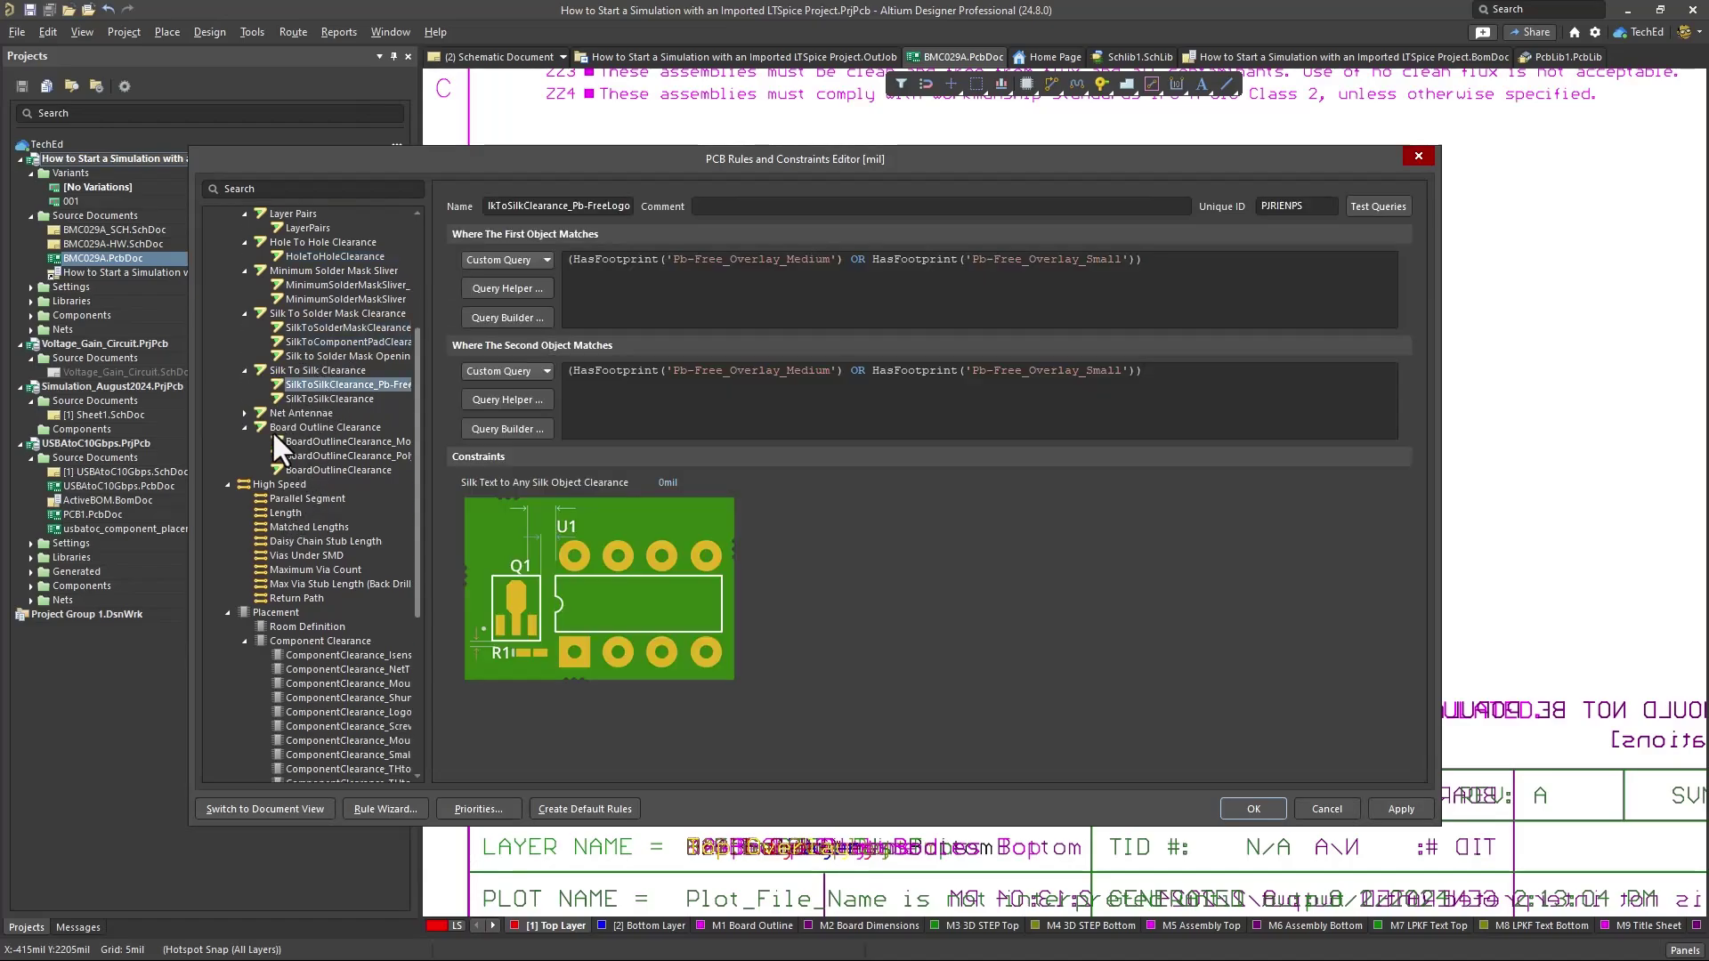
click(244, 412)
scroll(312, 461, down, 4)
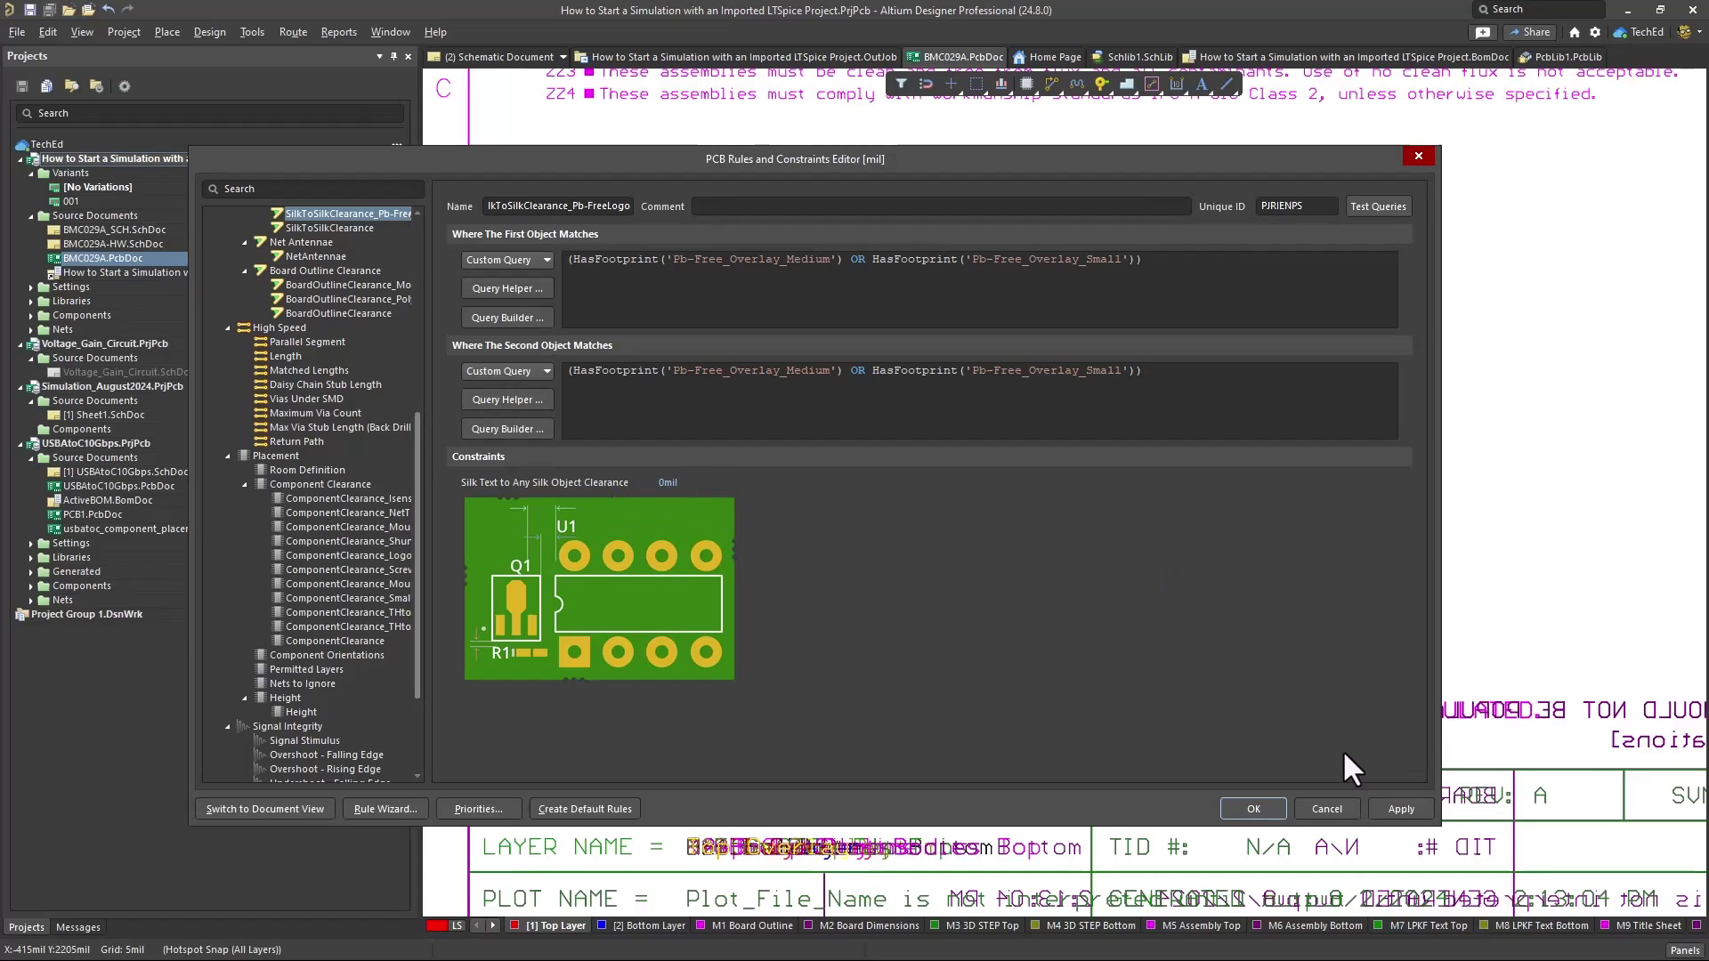
- Close the rules editor and browse File's Export, Fabrication Outputs and Assembly Outputs submenus without choosing anything
click(1337, 806)
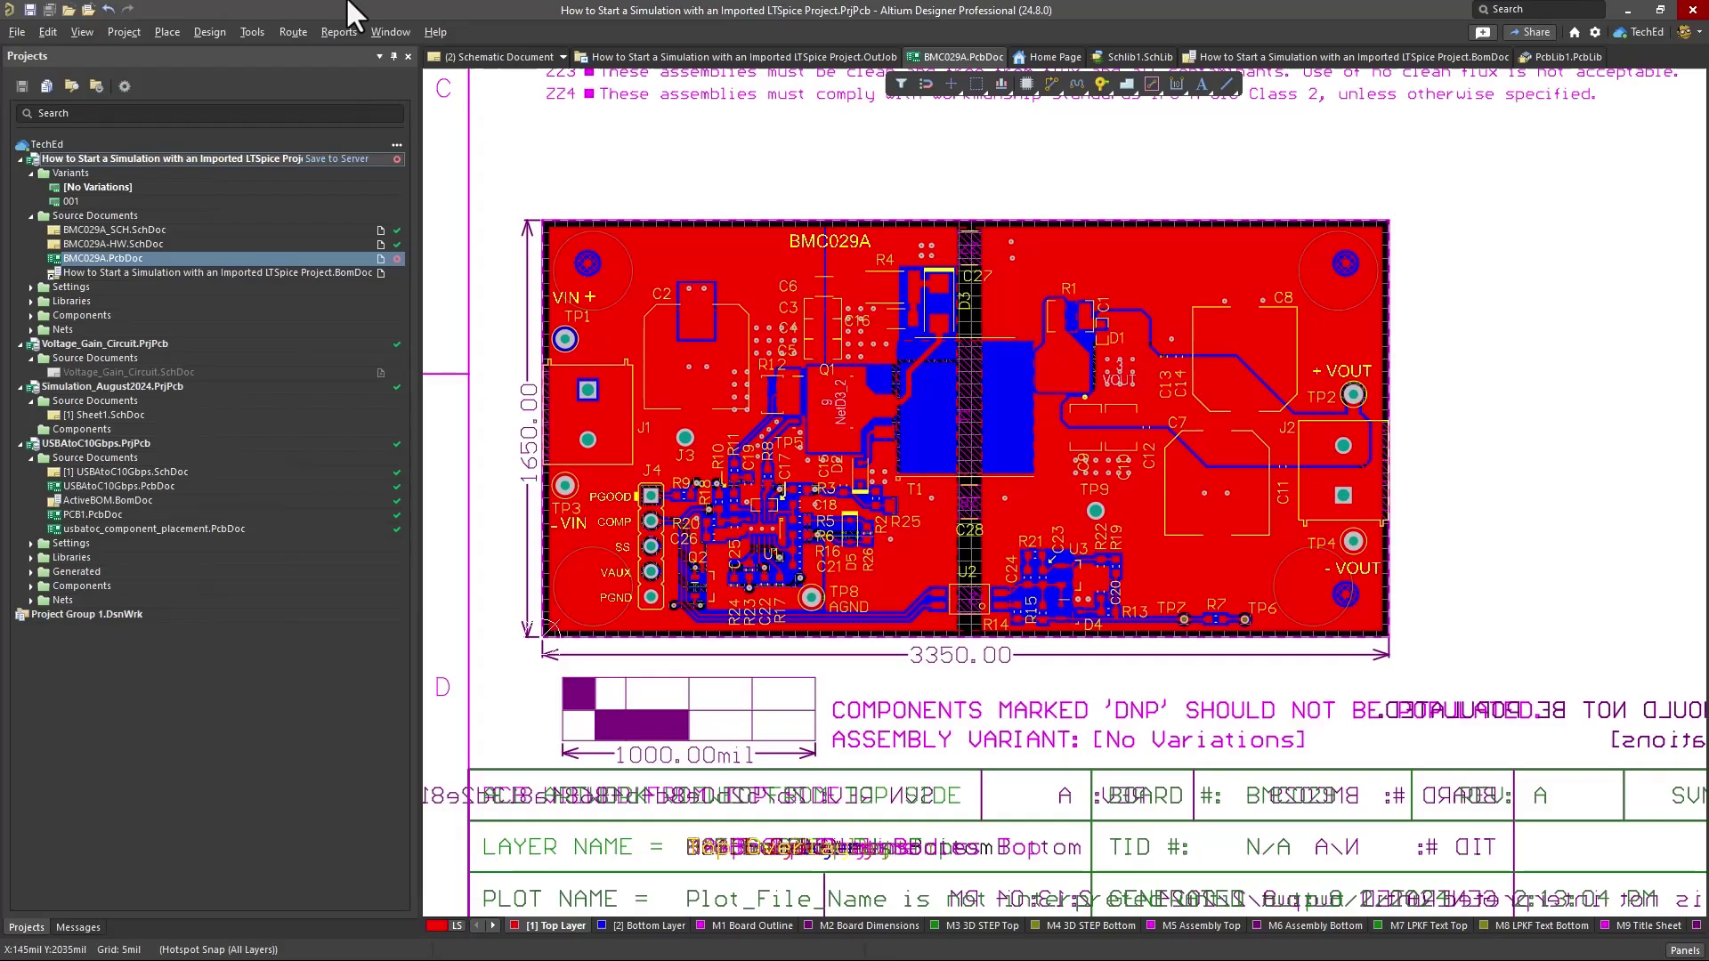
click(249, 32)
click(17, 32)
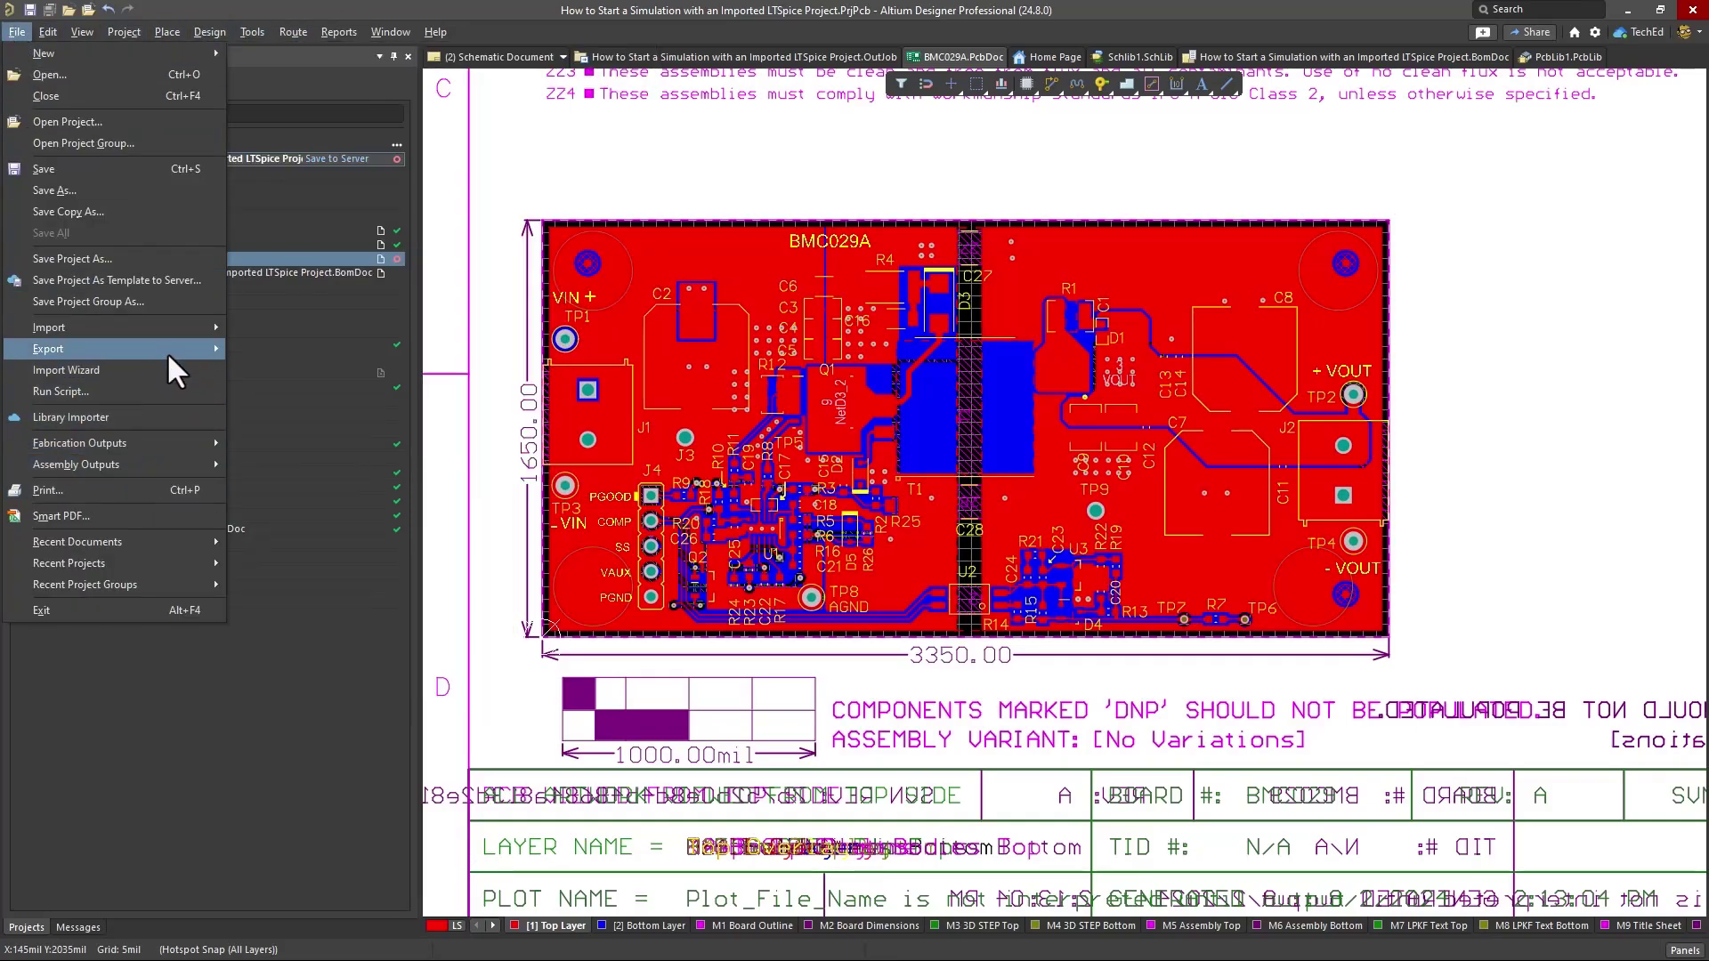
mouse_move(223, 349)
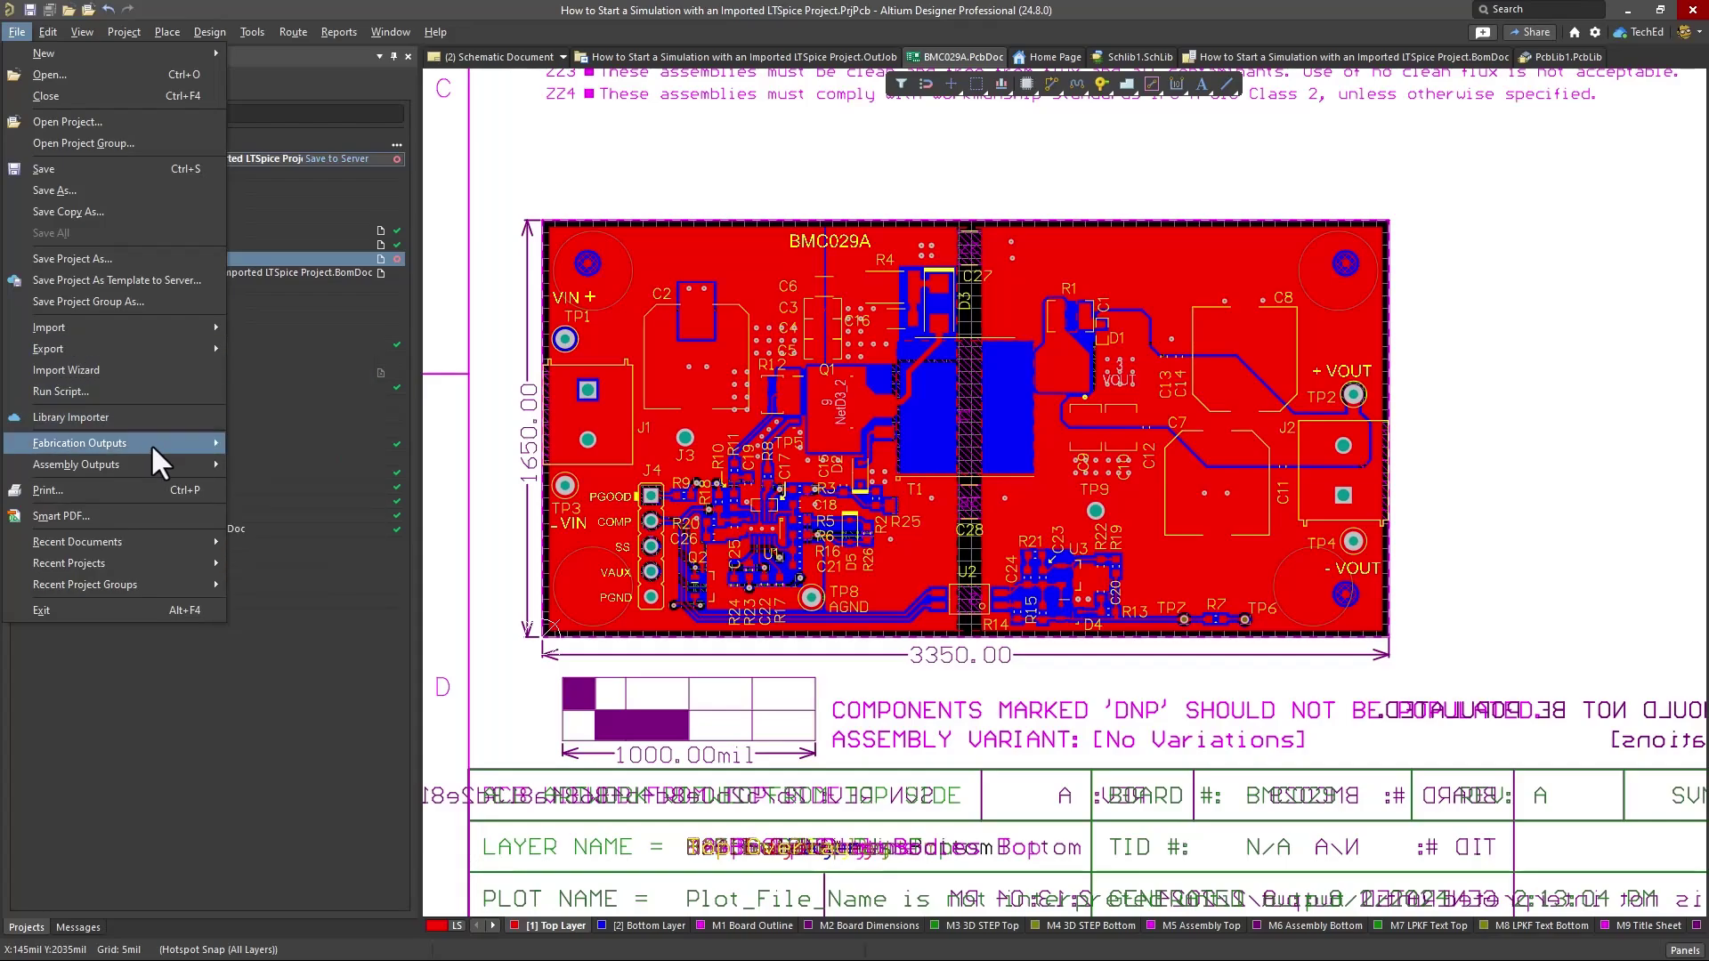
mouse_move(153, 446)
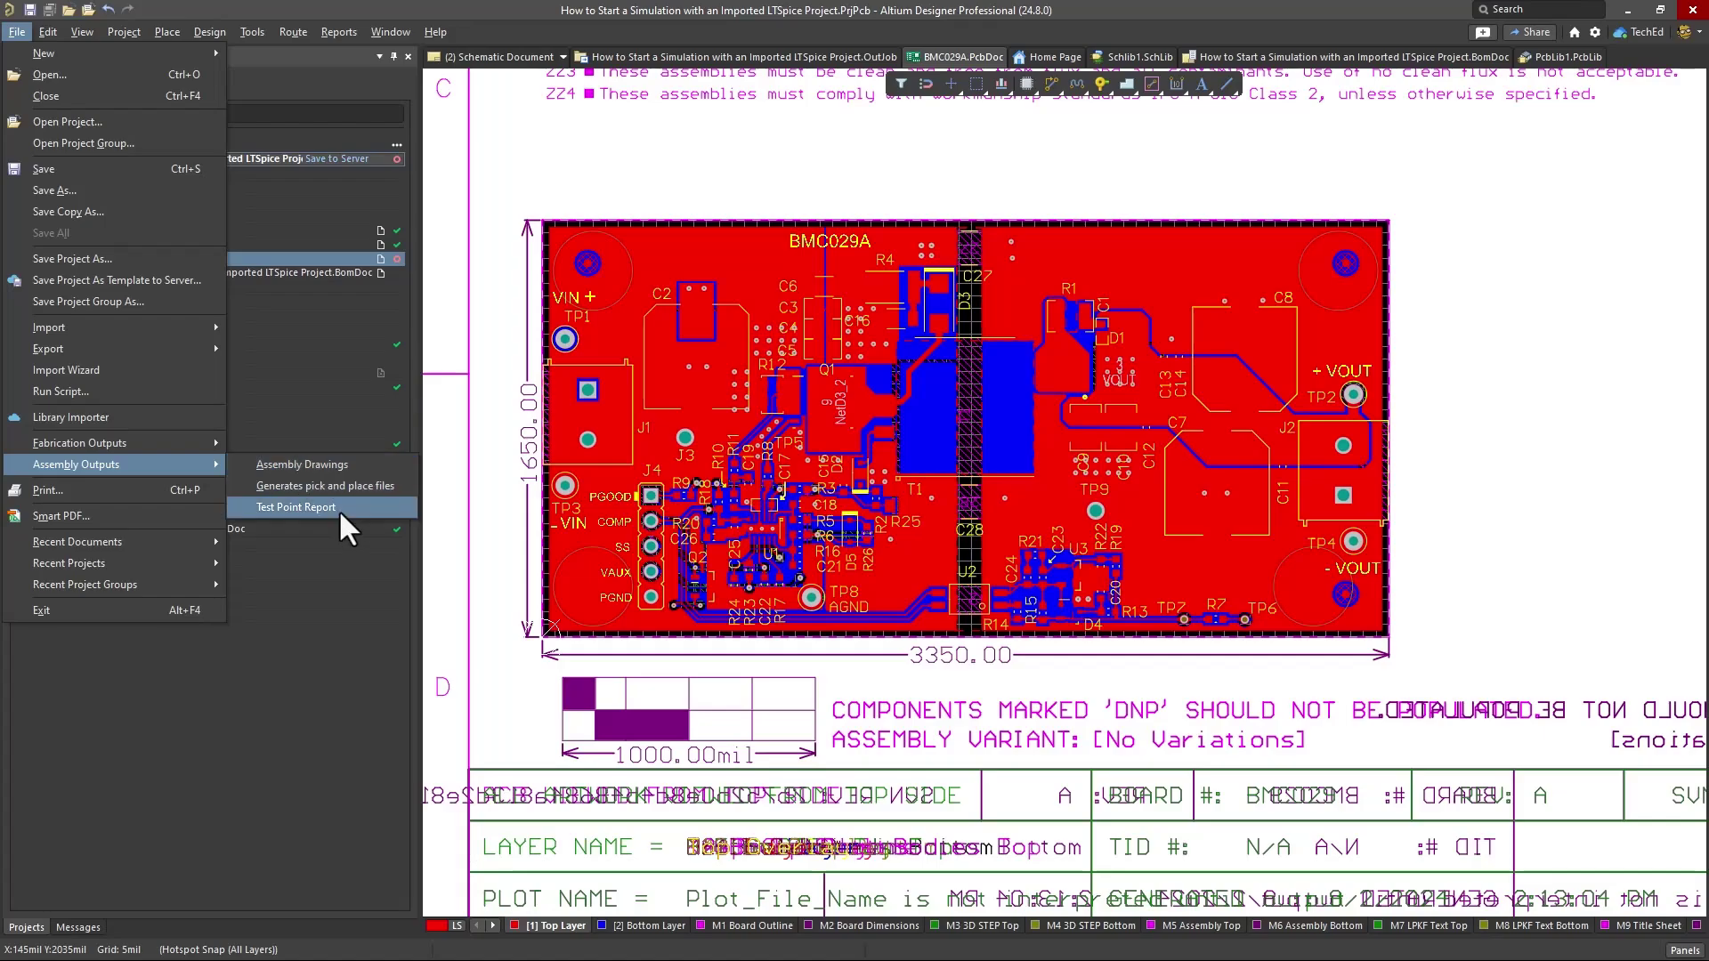
click(1434, 231)
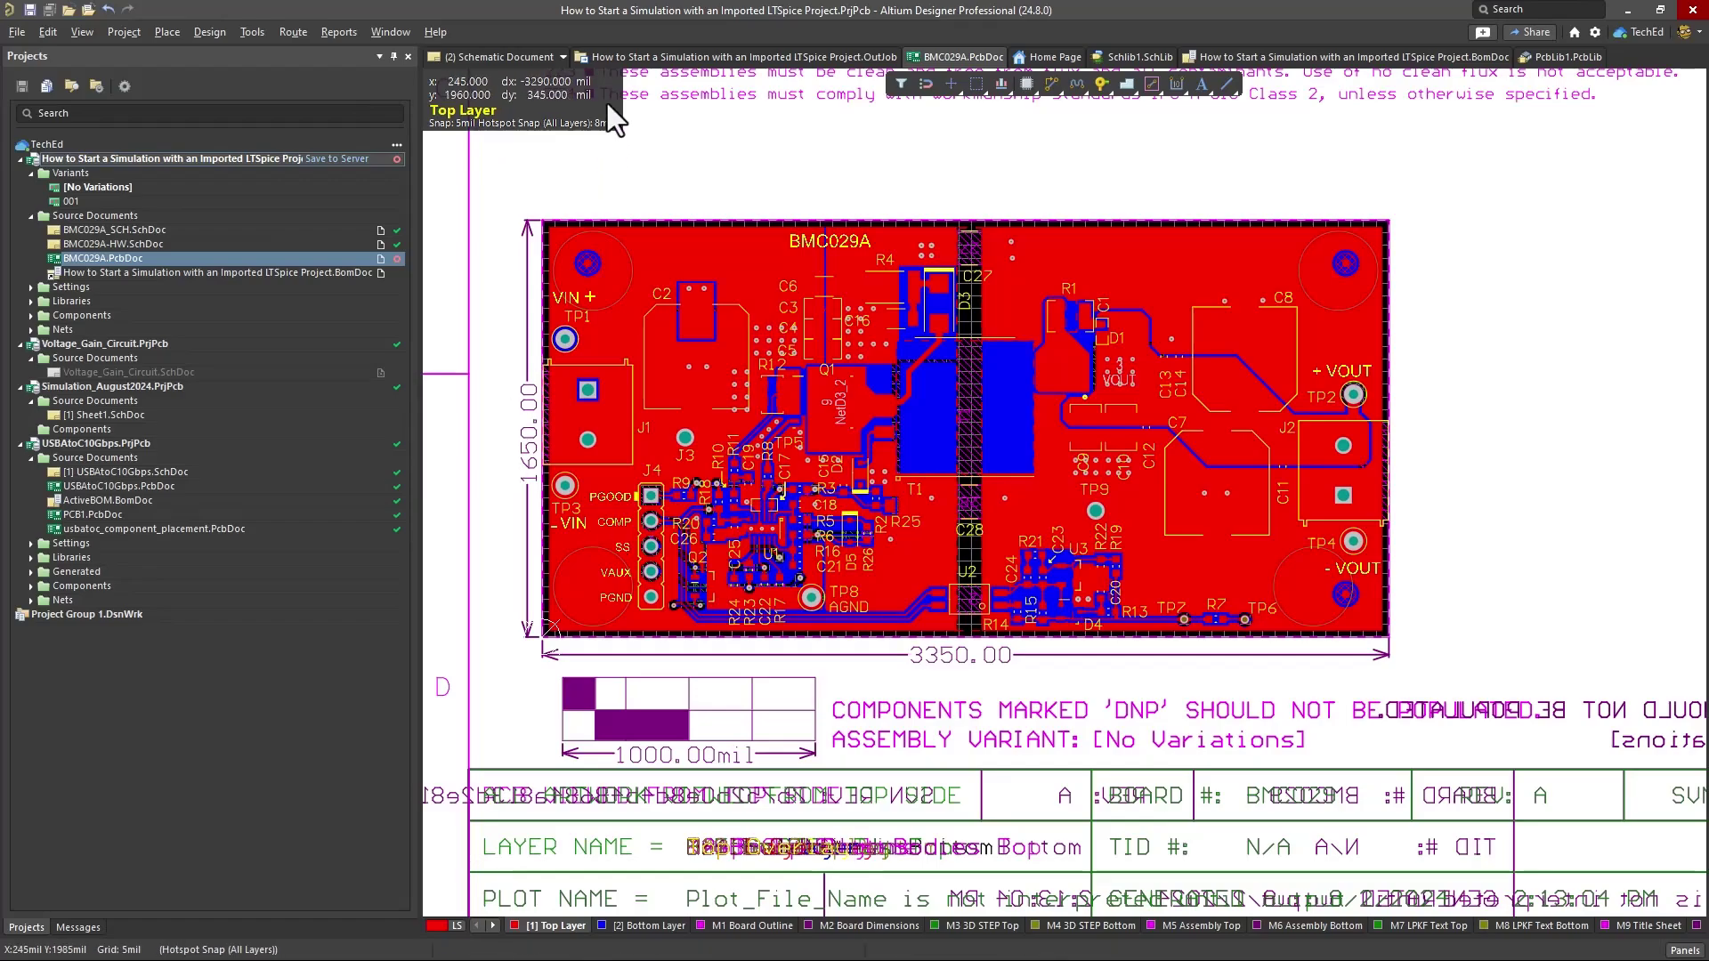
- Open KiCad Board Setup's Constraints, then Pre-defined Sizes listing 0.2 mm and 0.5 mm tracks
click(14, 29)
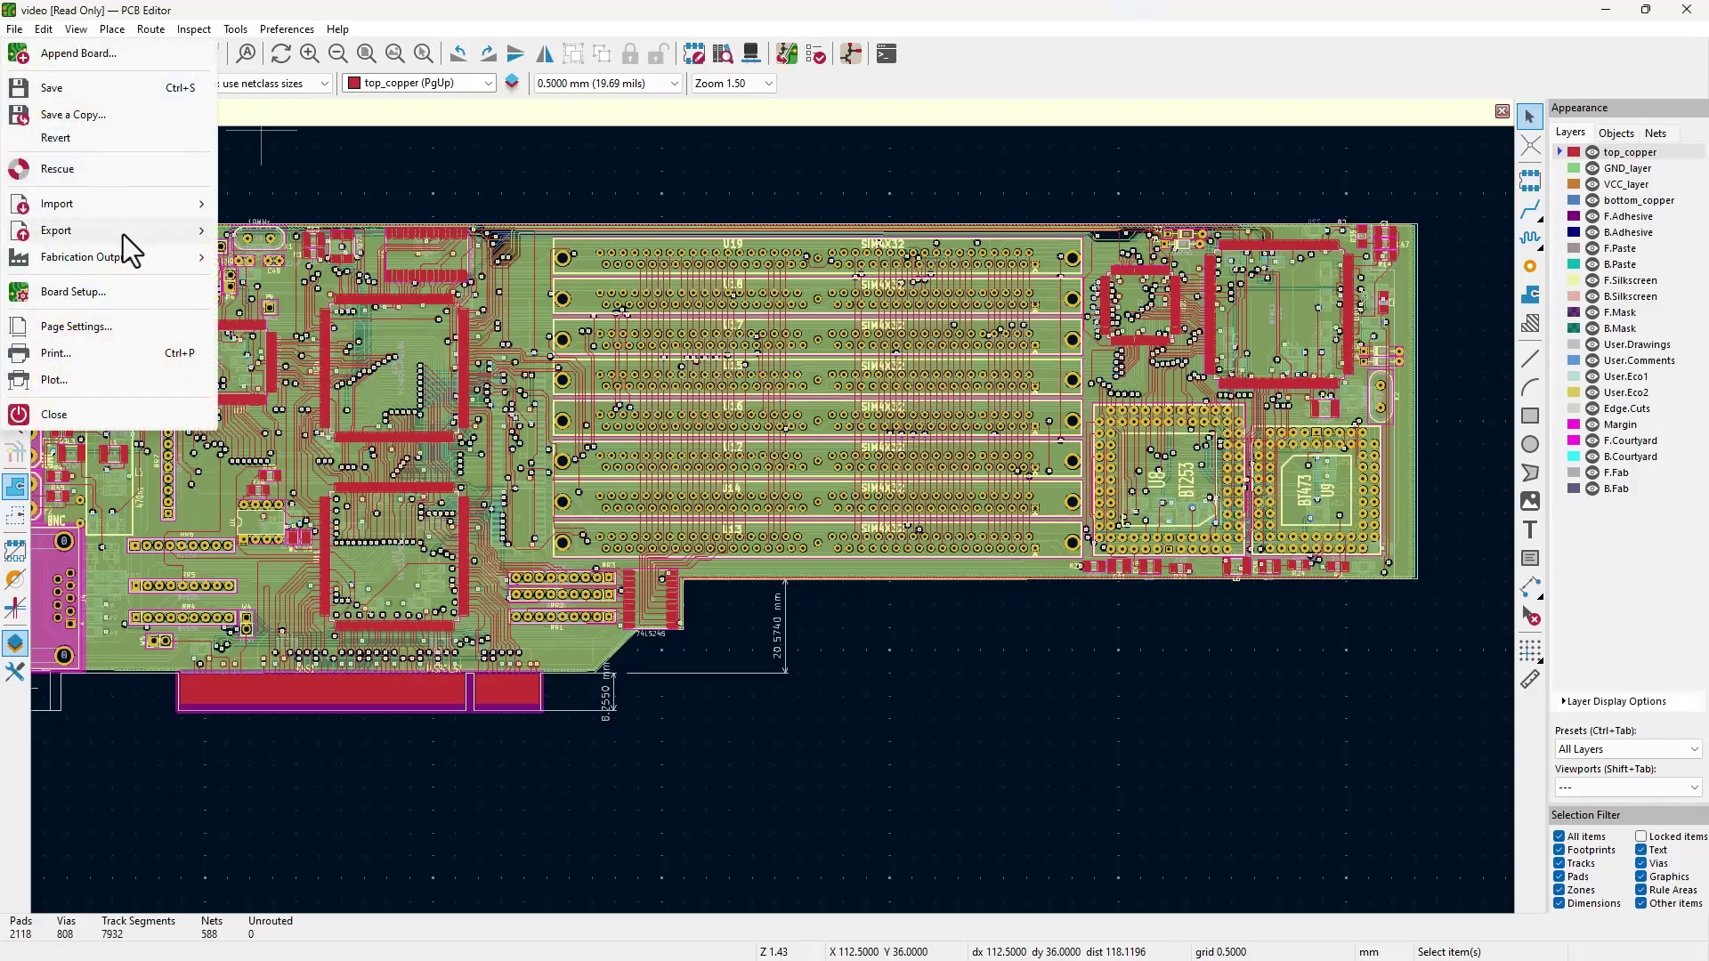
mouse_move(61, 203)
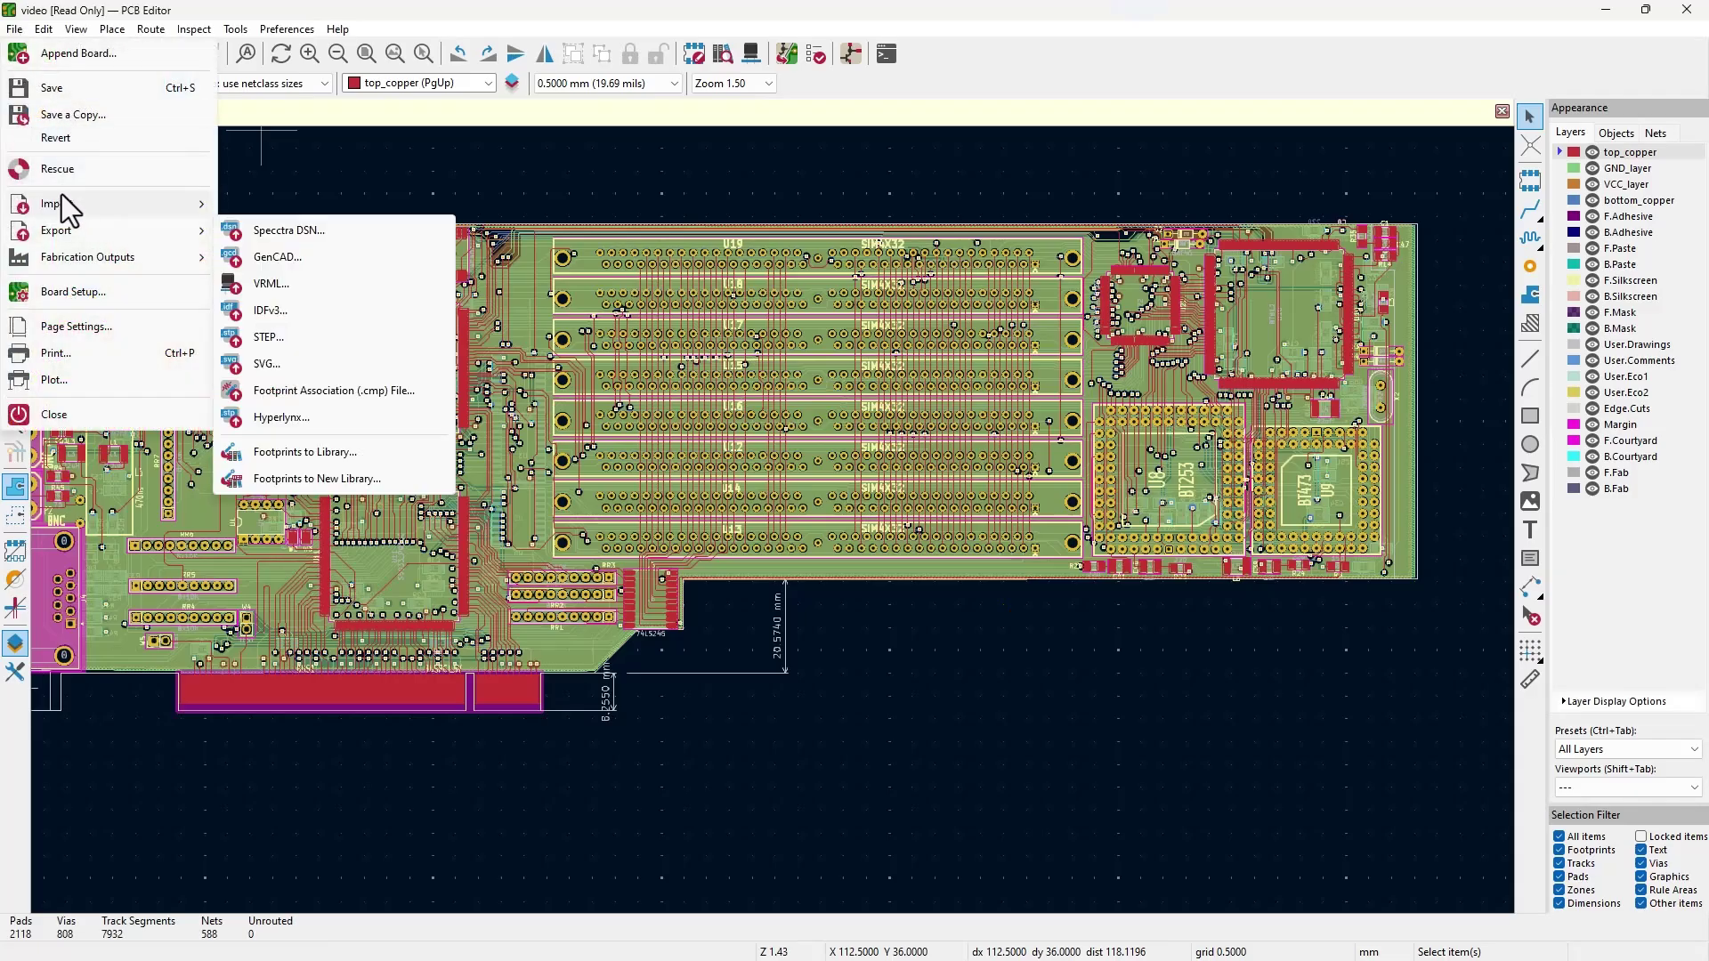
click(107, 290)
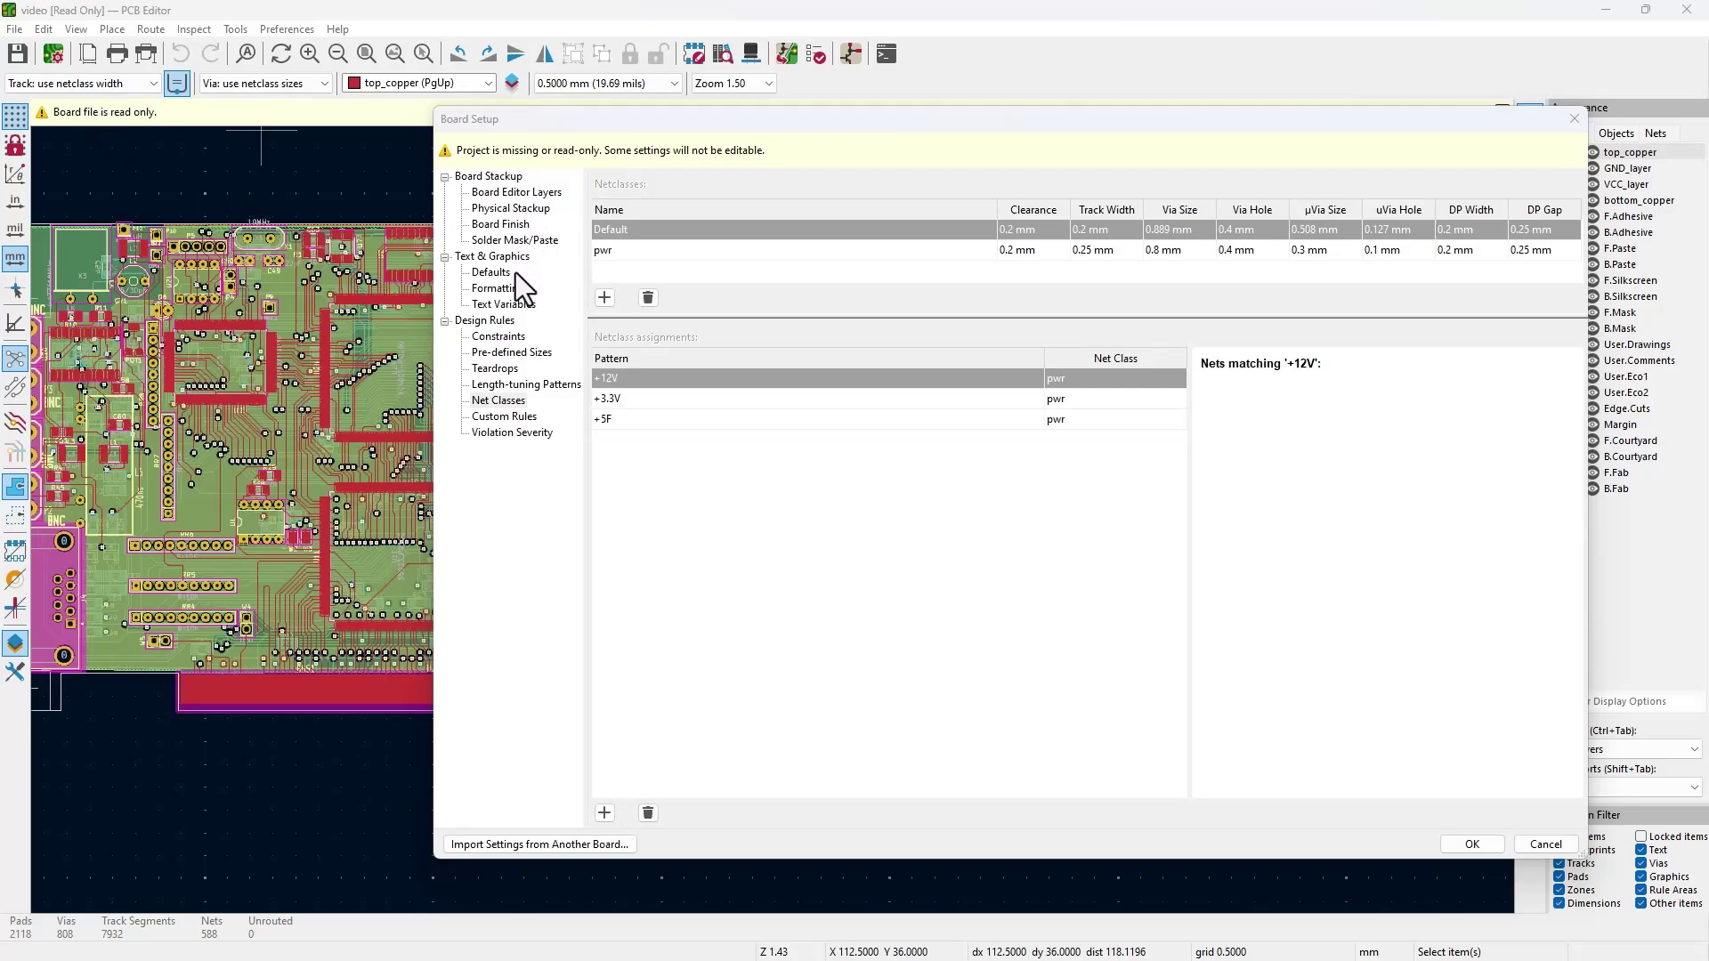
click(503, 337)
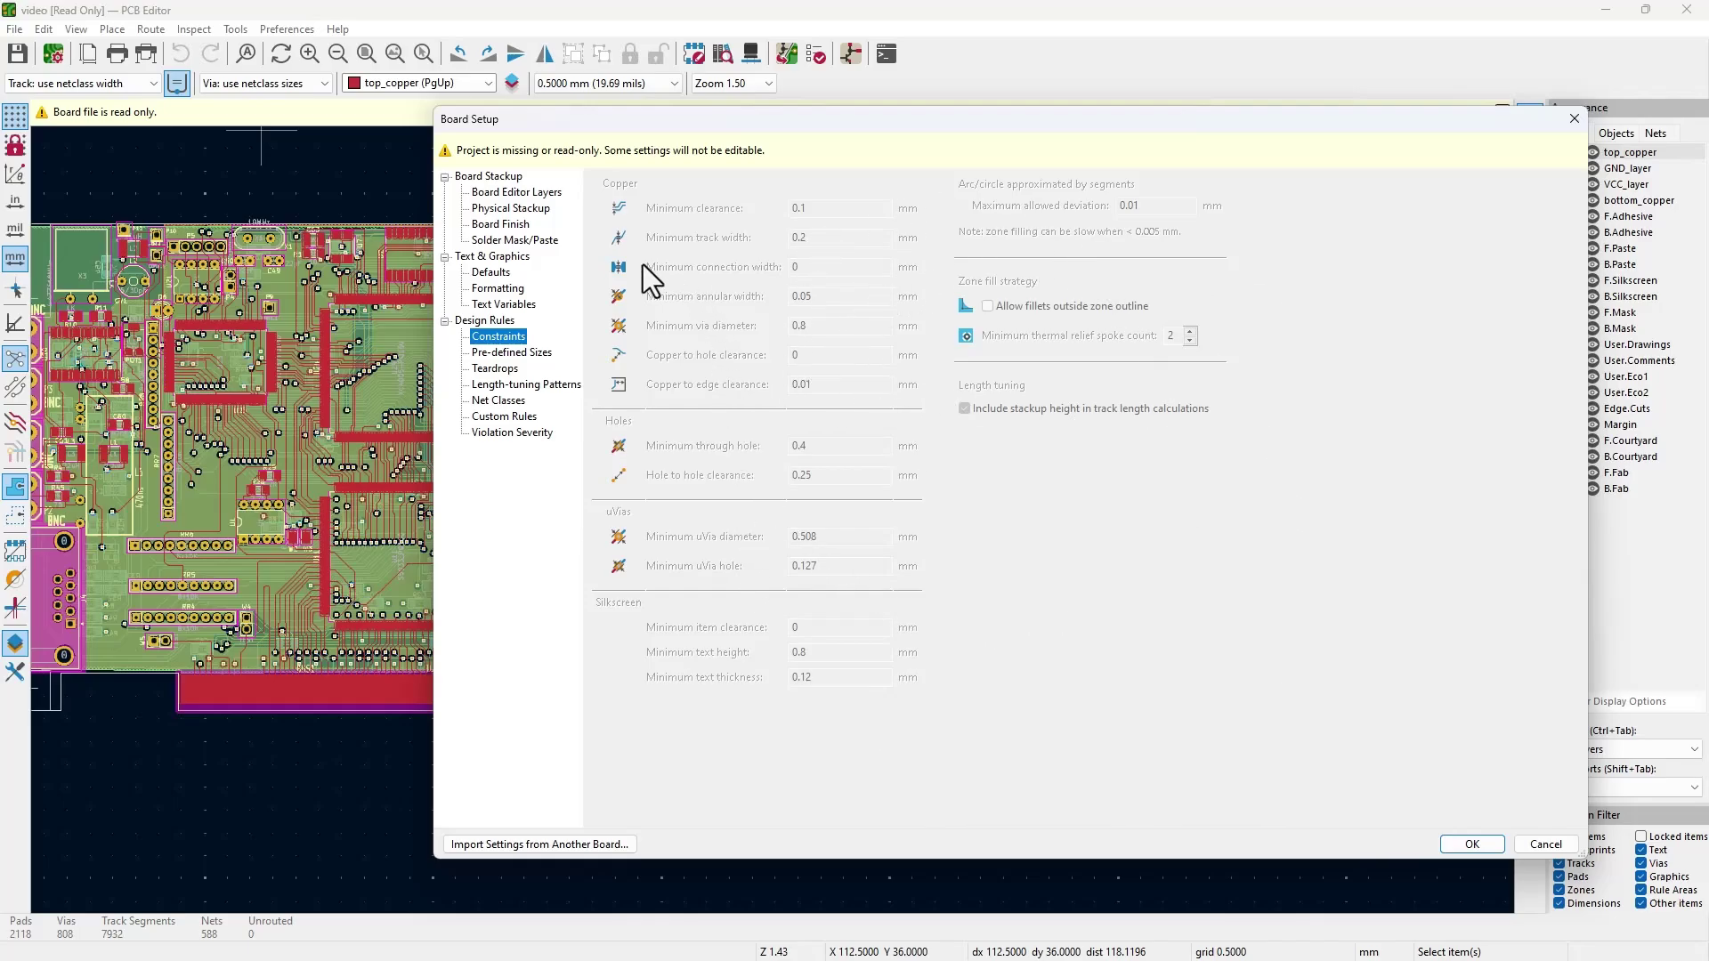
click(511, 353)
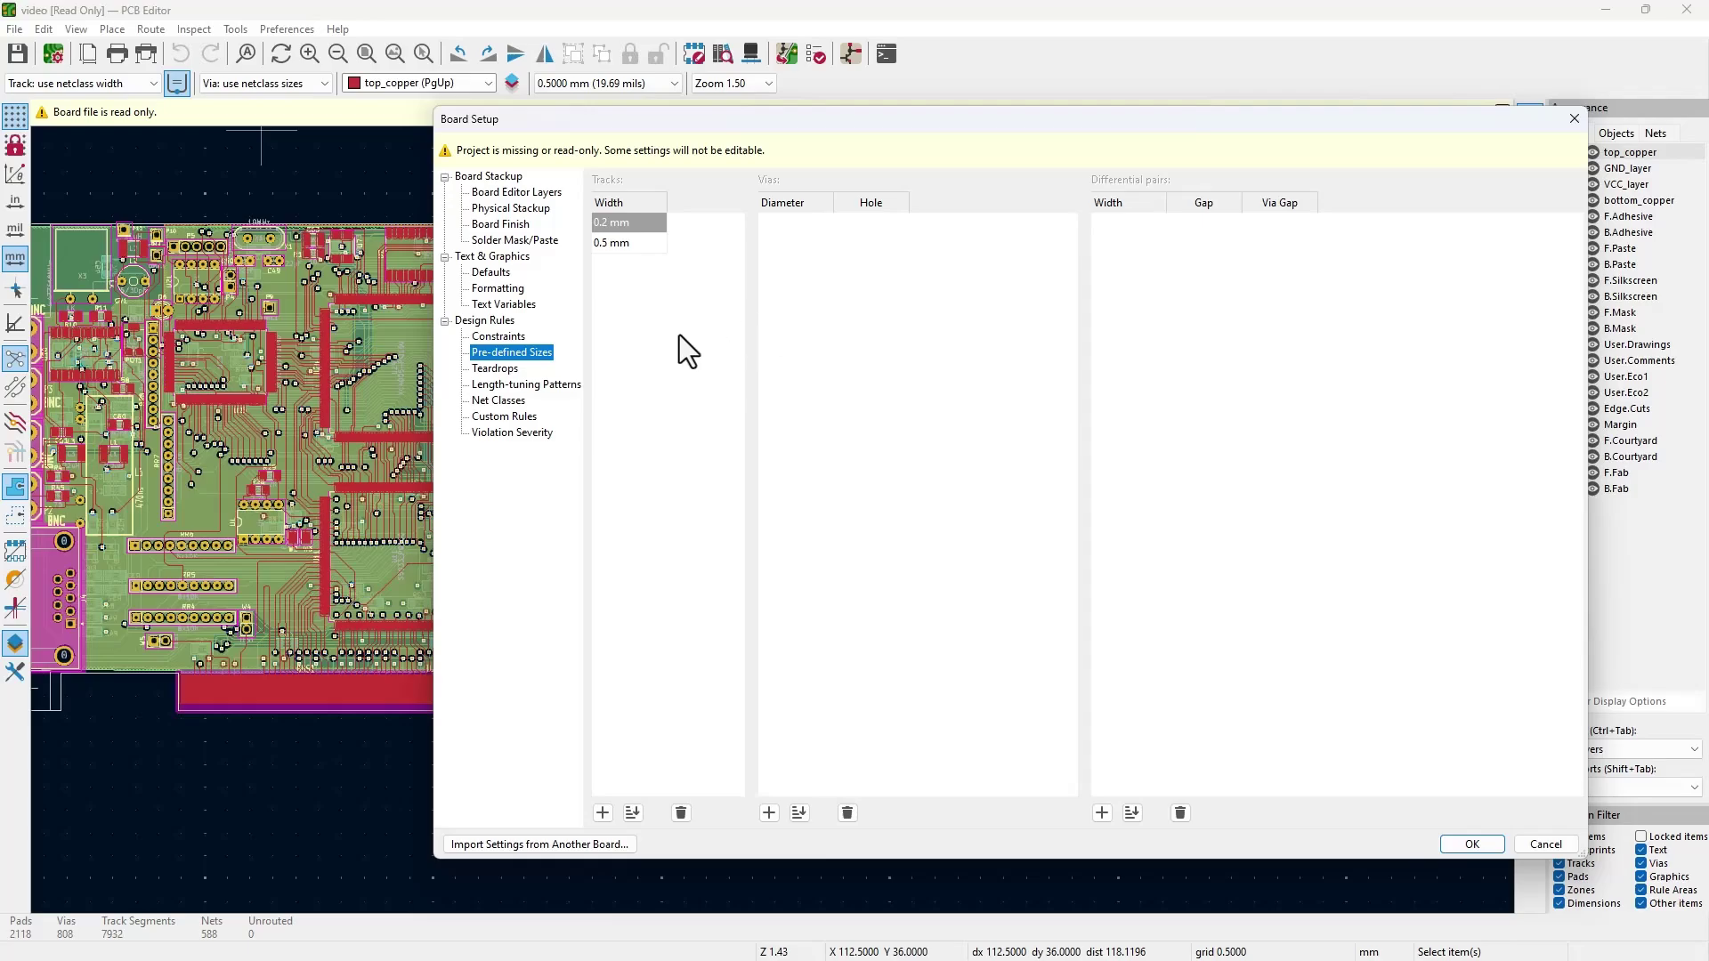
- Review the Teardrops, Length-tuning Patterns and Net Classes pages in Board Setup
click(509, 370)
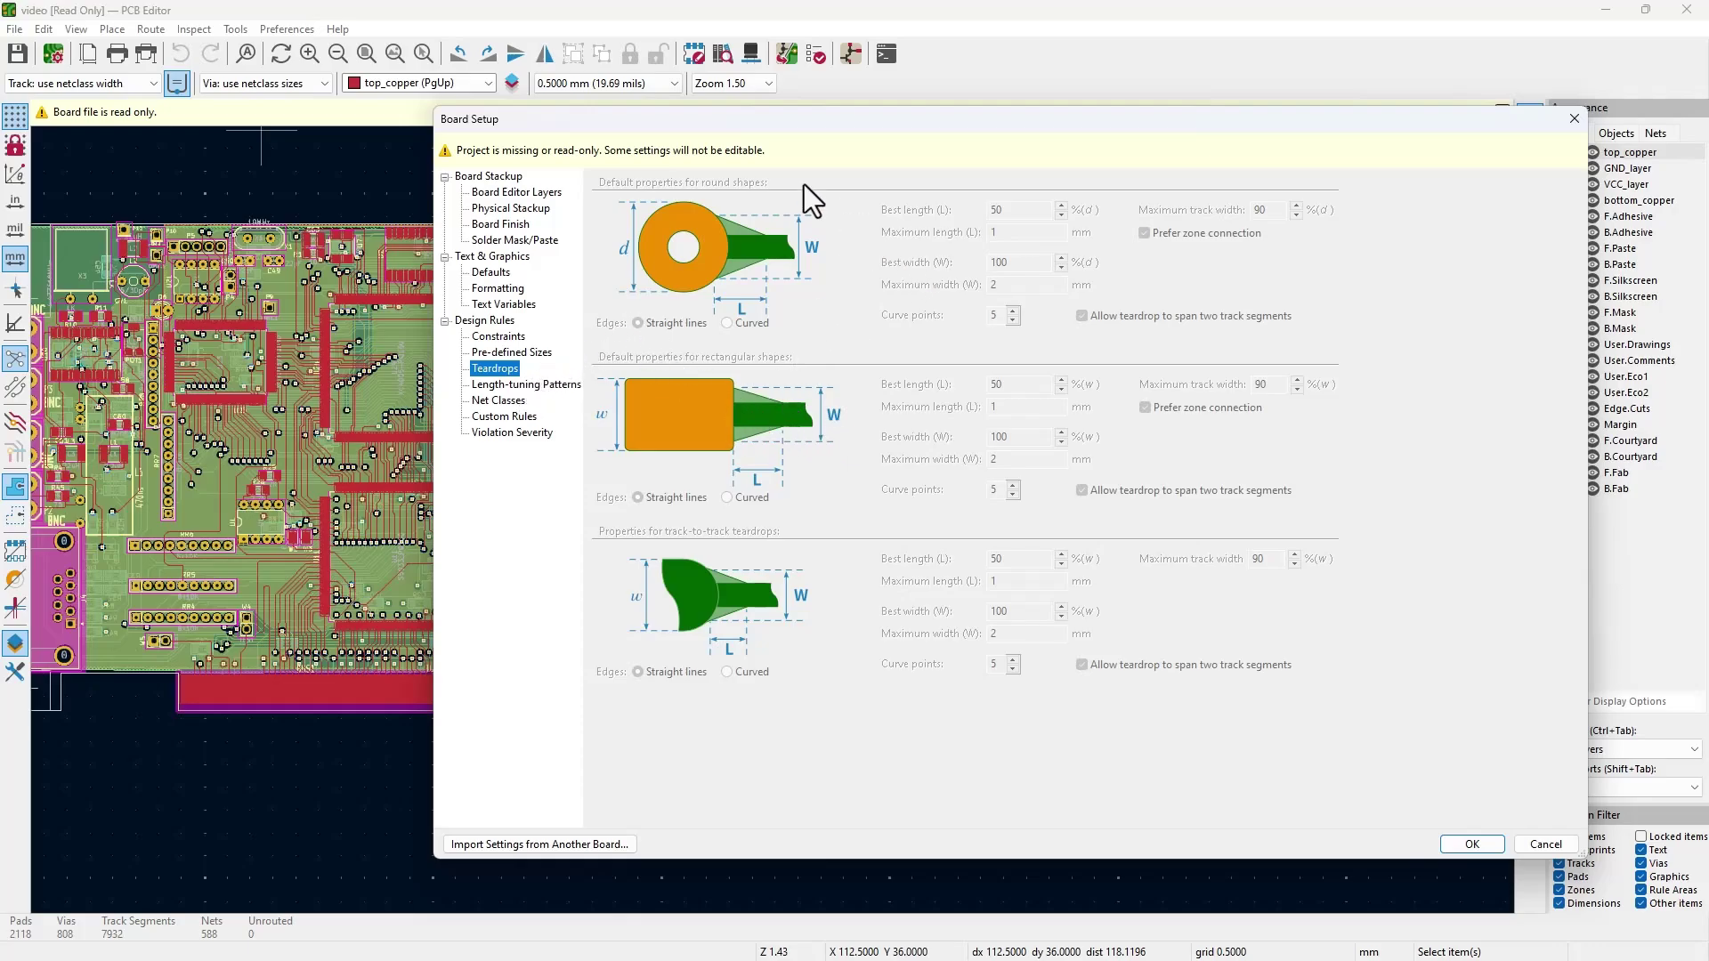
click(532, 388)
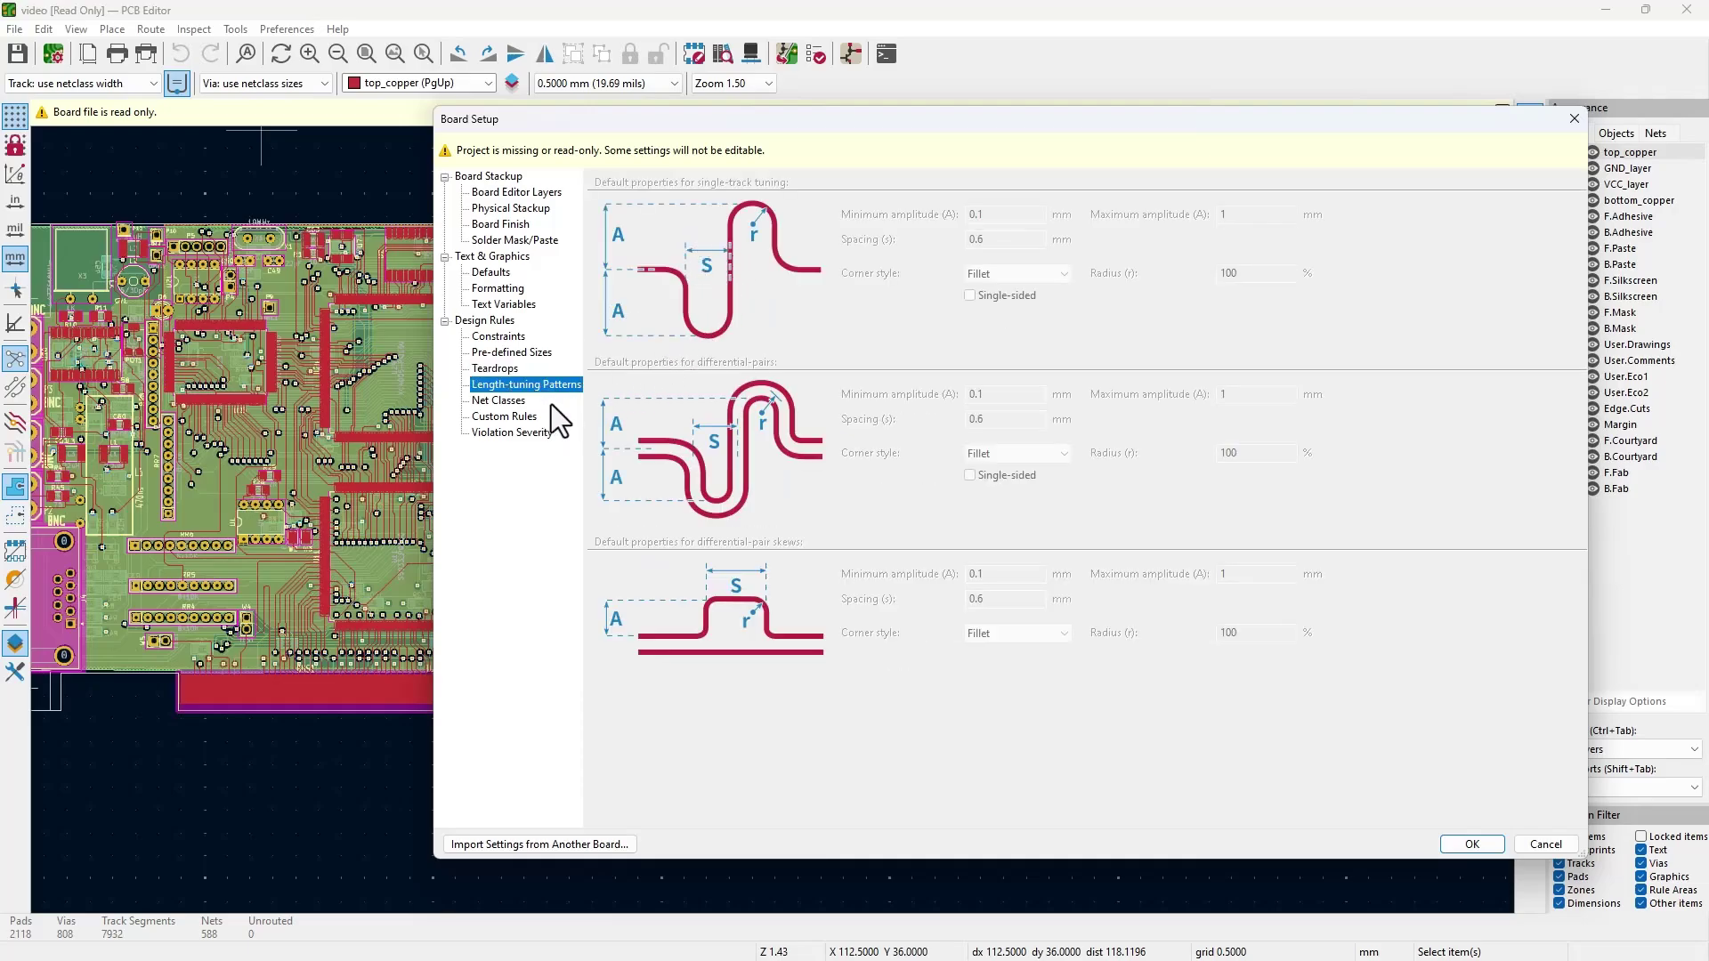
click(522, 403)
- Review the Custom Rules page and scroll through the Violation Severity settings
click(505, 416)
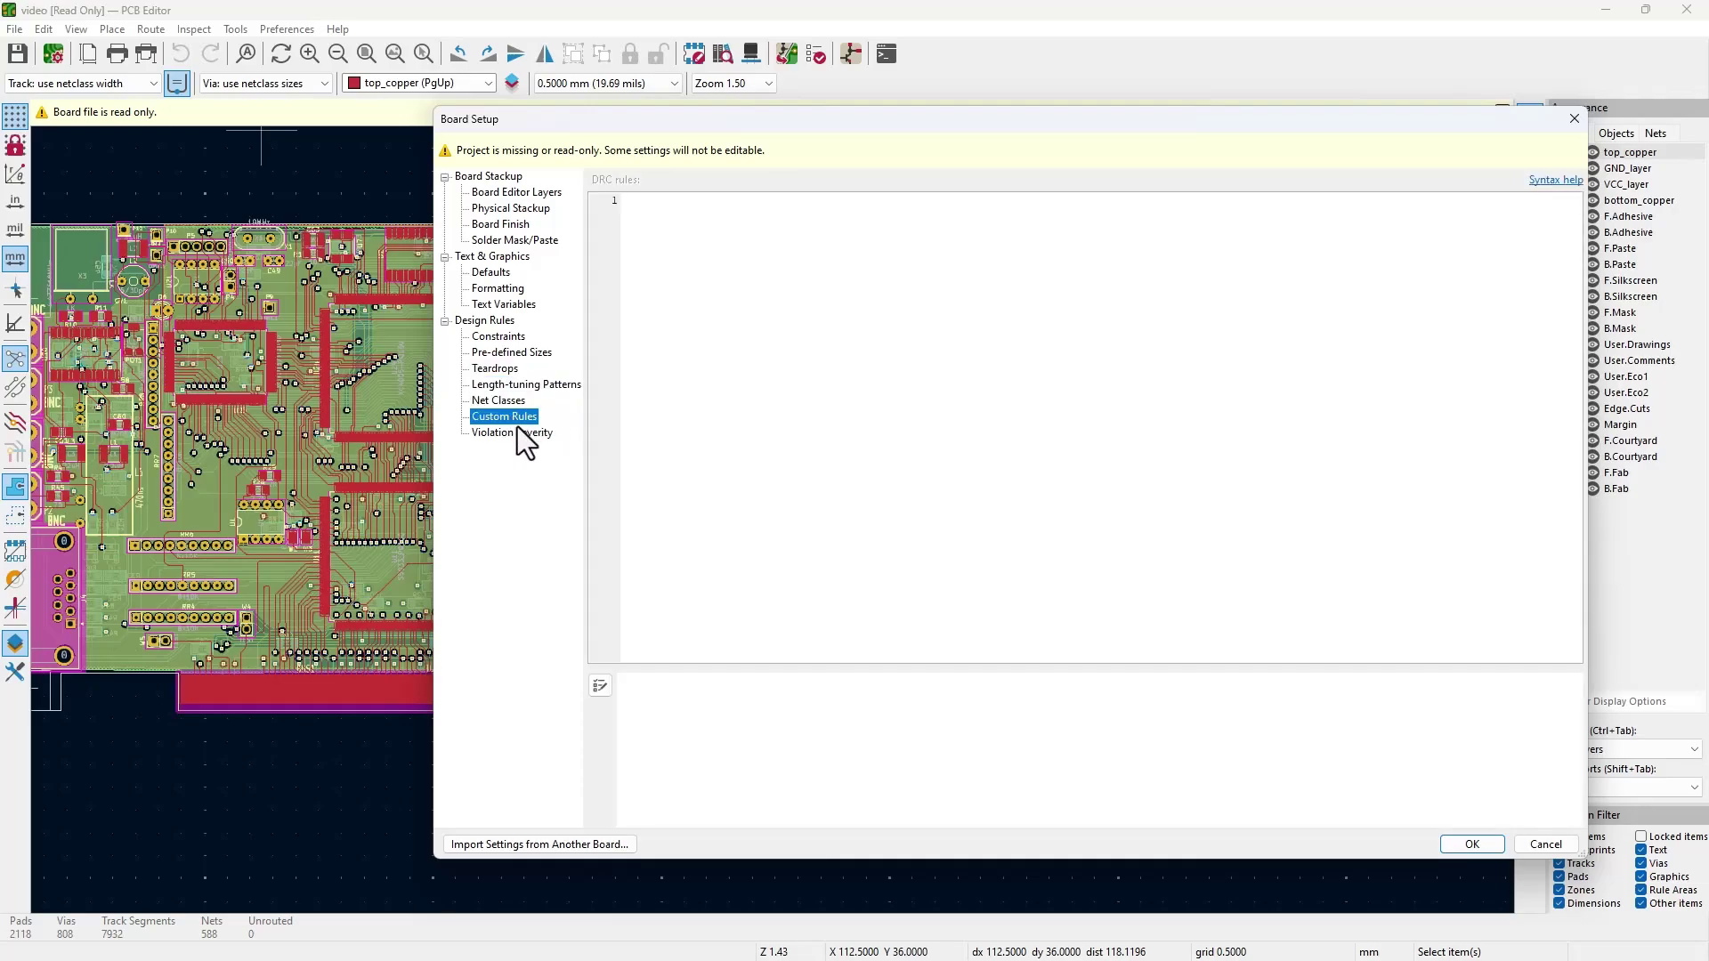
click(521, 434)
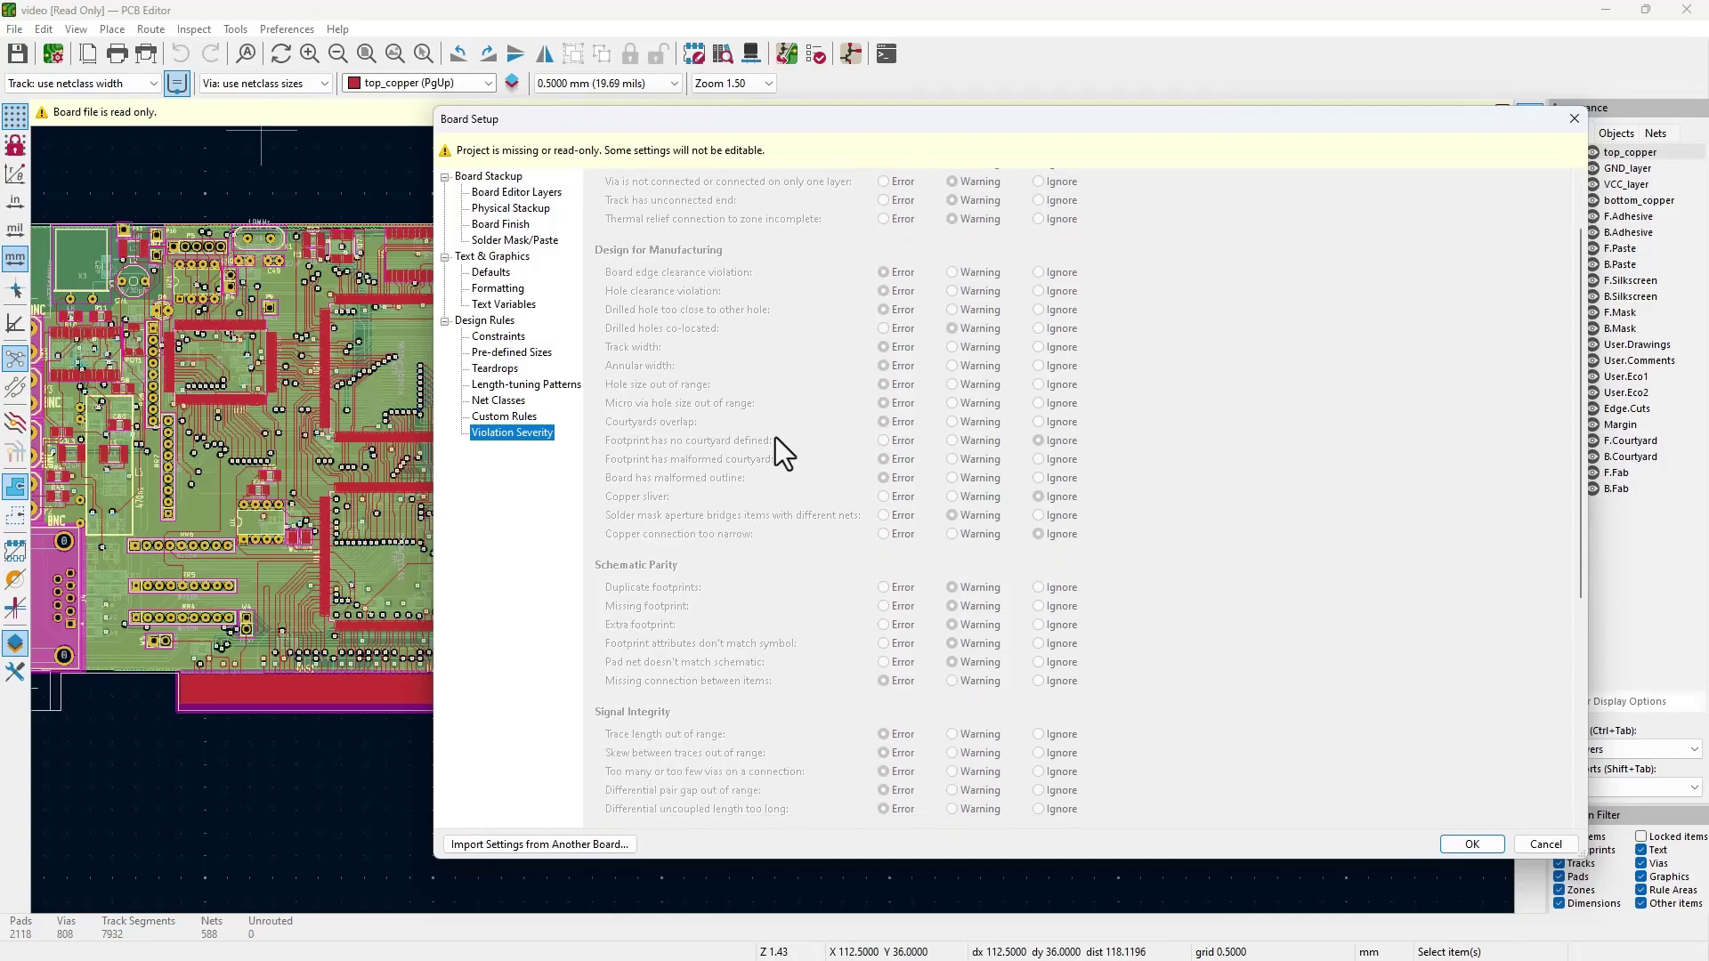
scroll(776, 445, down, 3)
scroll(793, 450, down, 7)
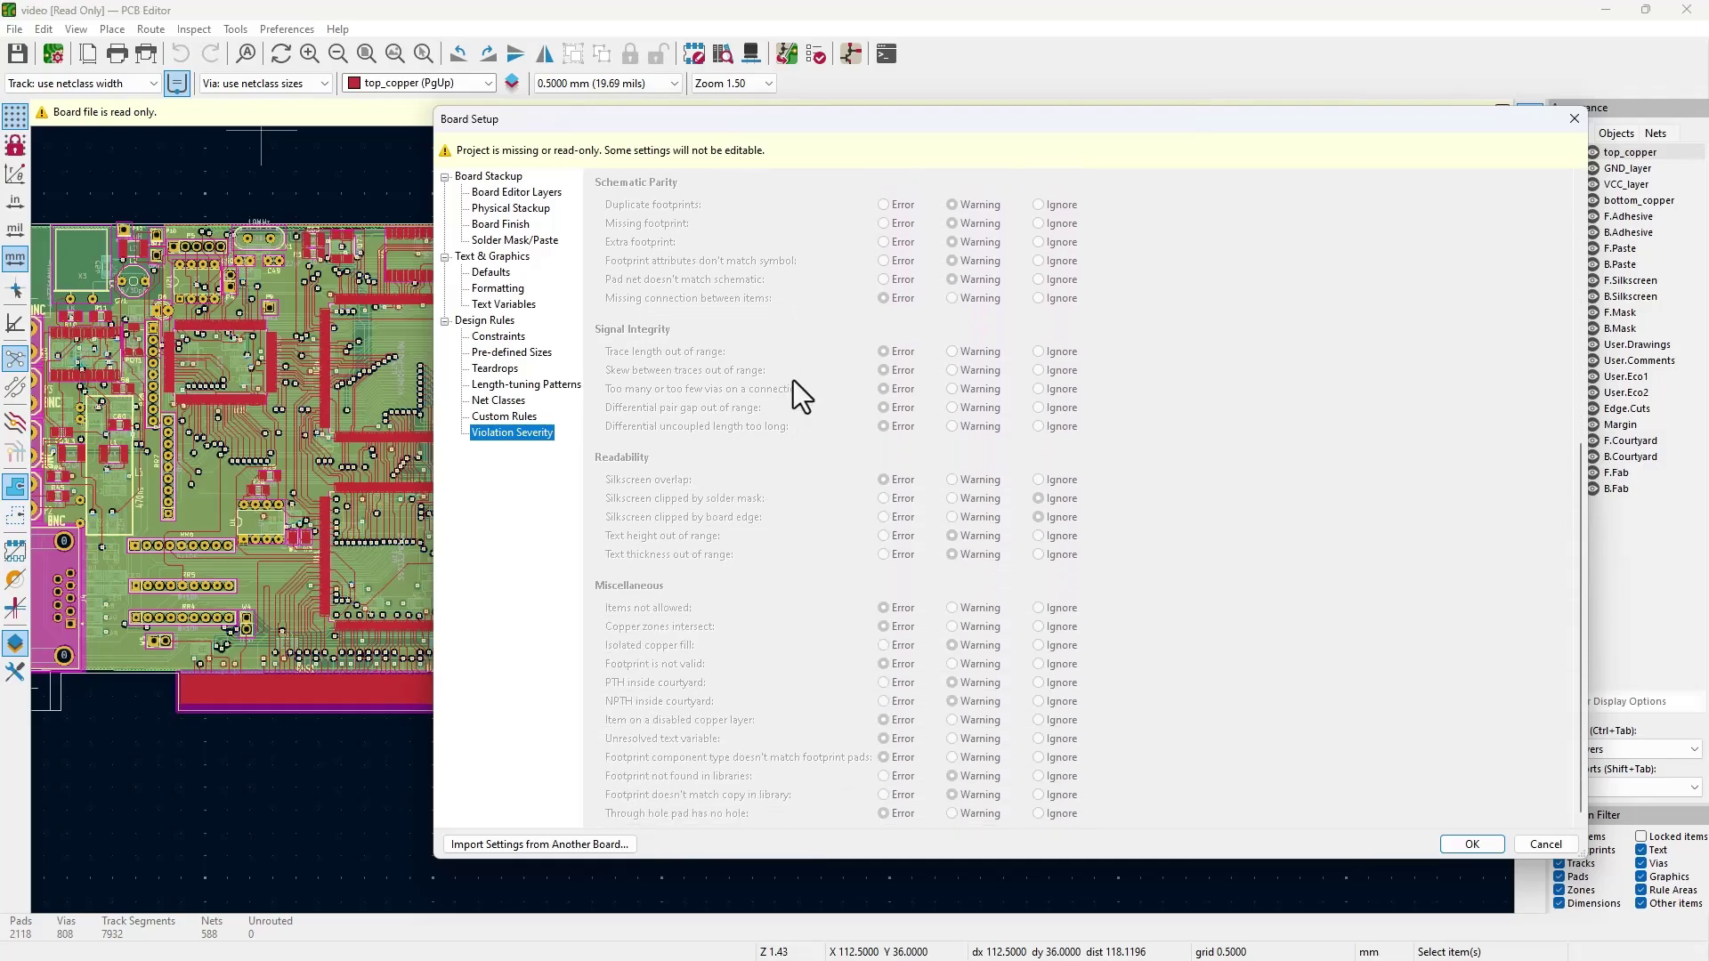
scroll(664, 247, up, 10)
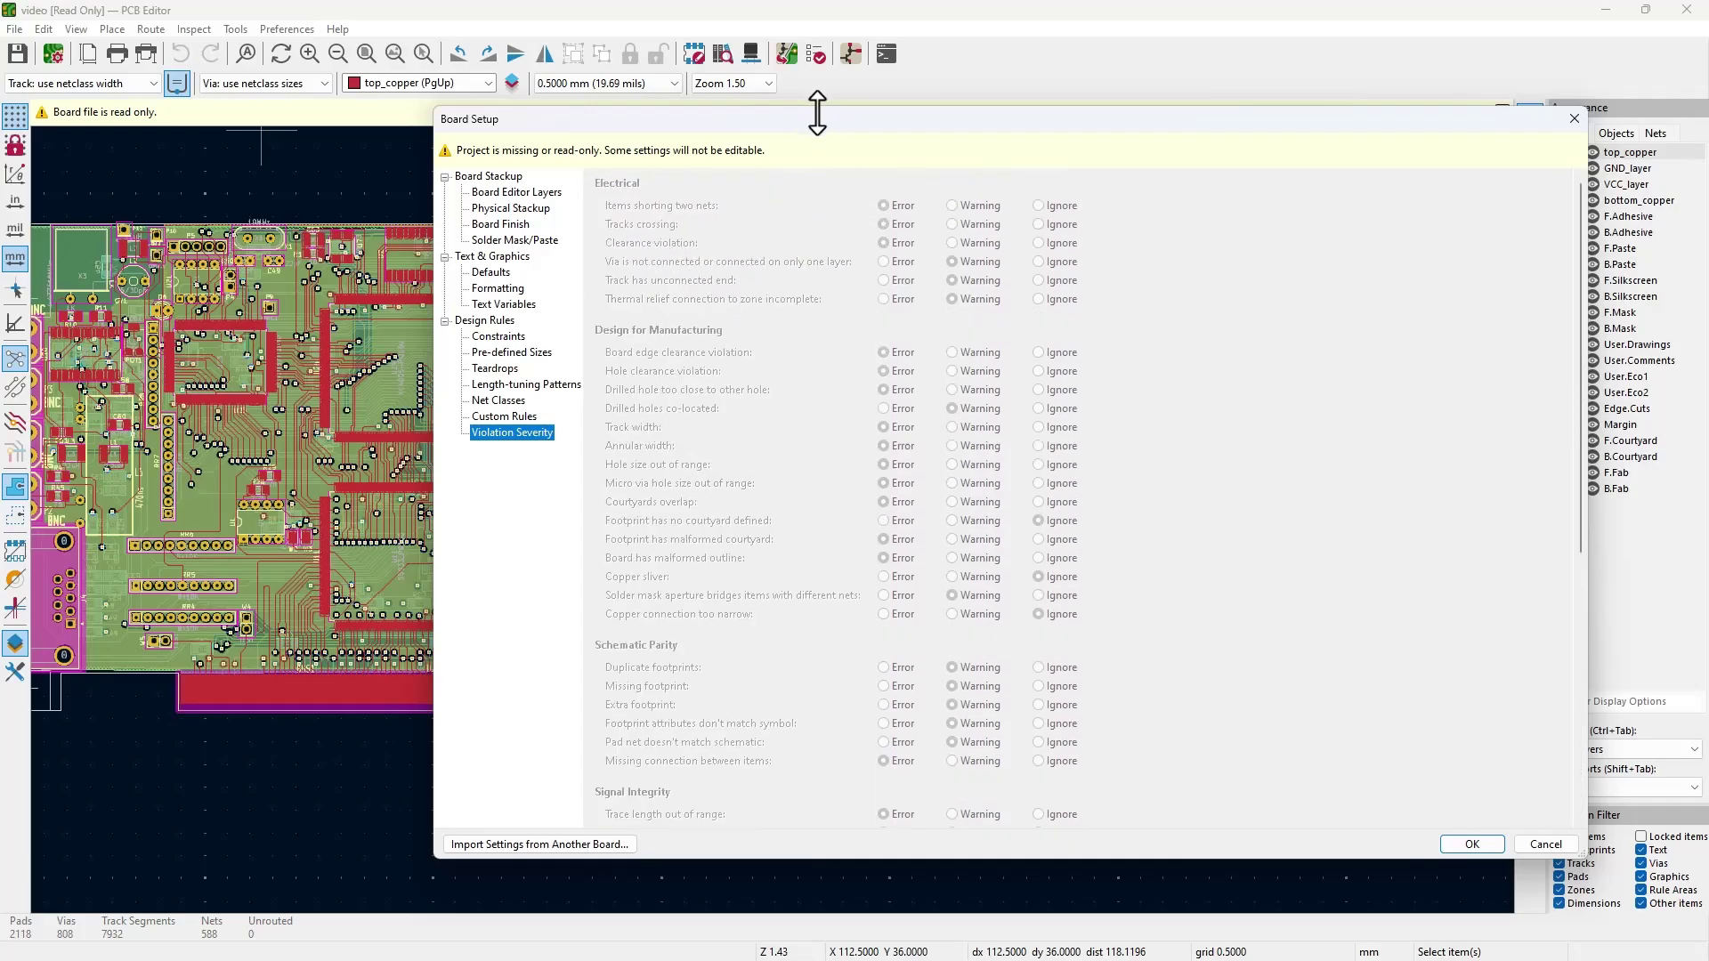
- Move Board Setup aside, close it, and pan the board so the whole layout shows
drag(819, 116, 682, 163)
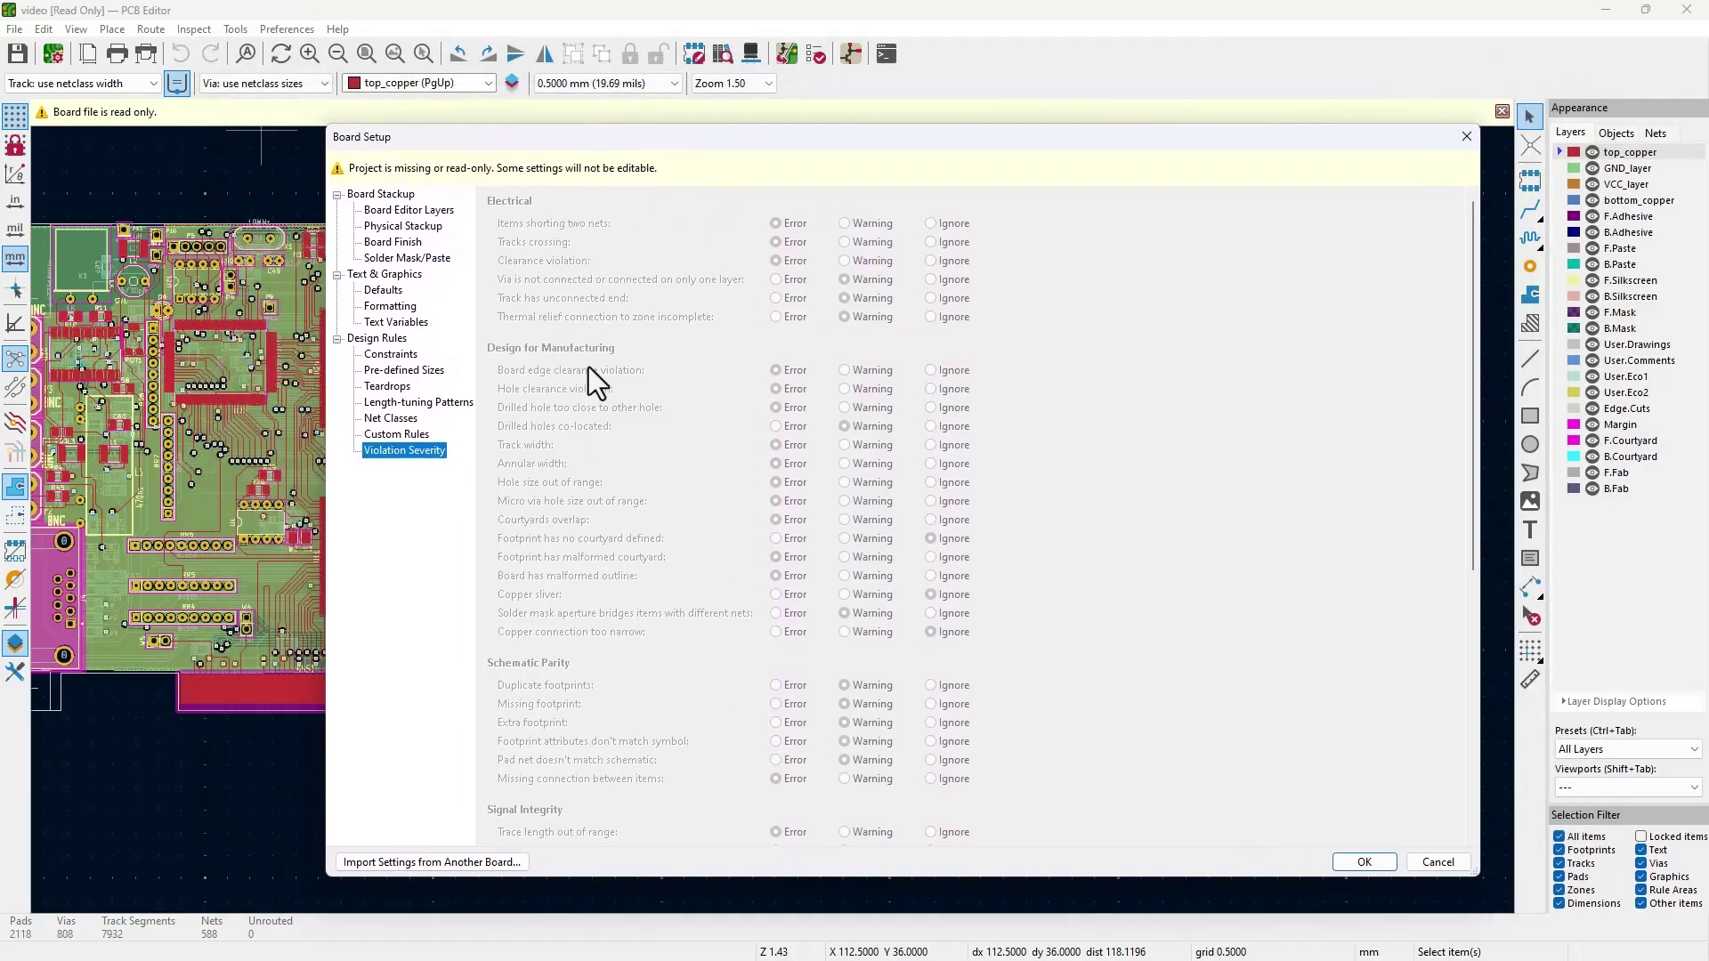
key(Escape)
middle_drag(809, 495, 857, 425)
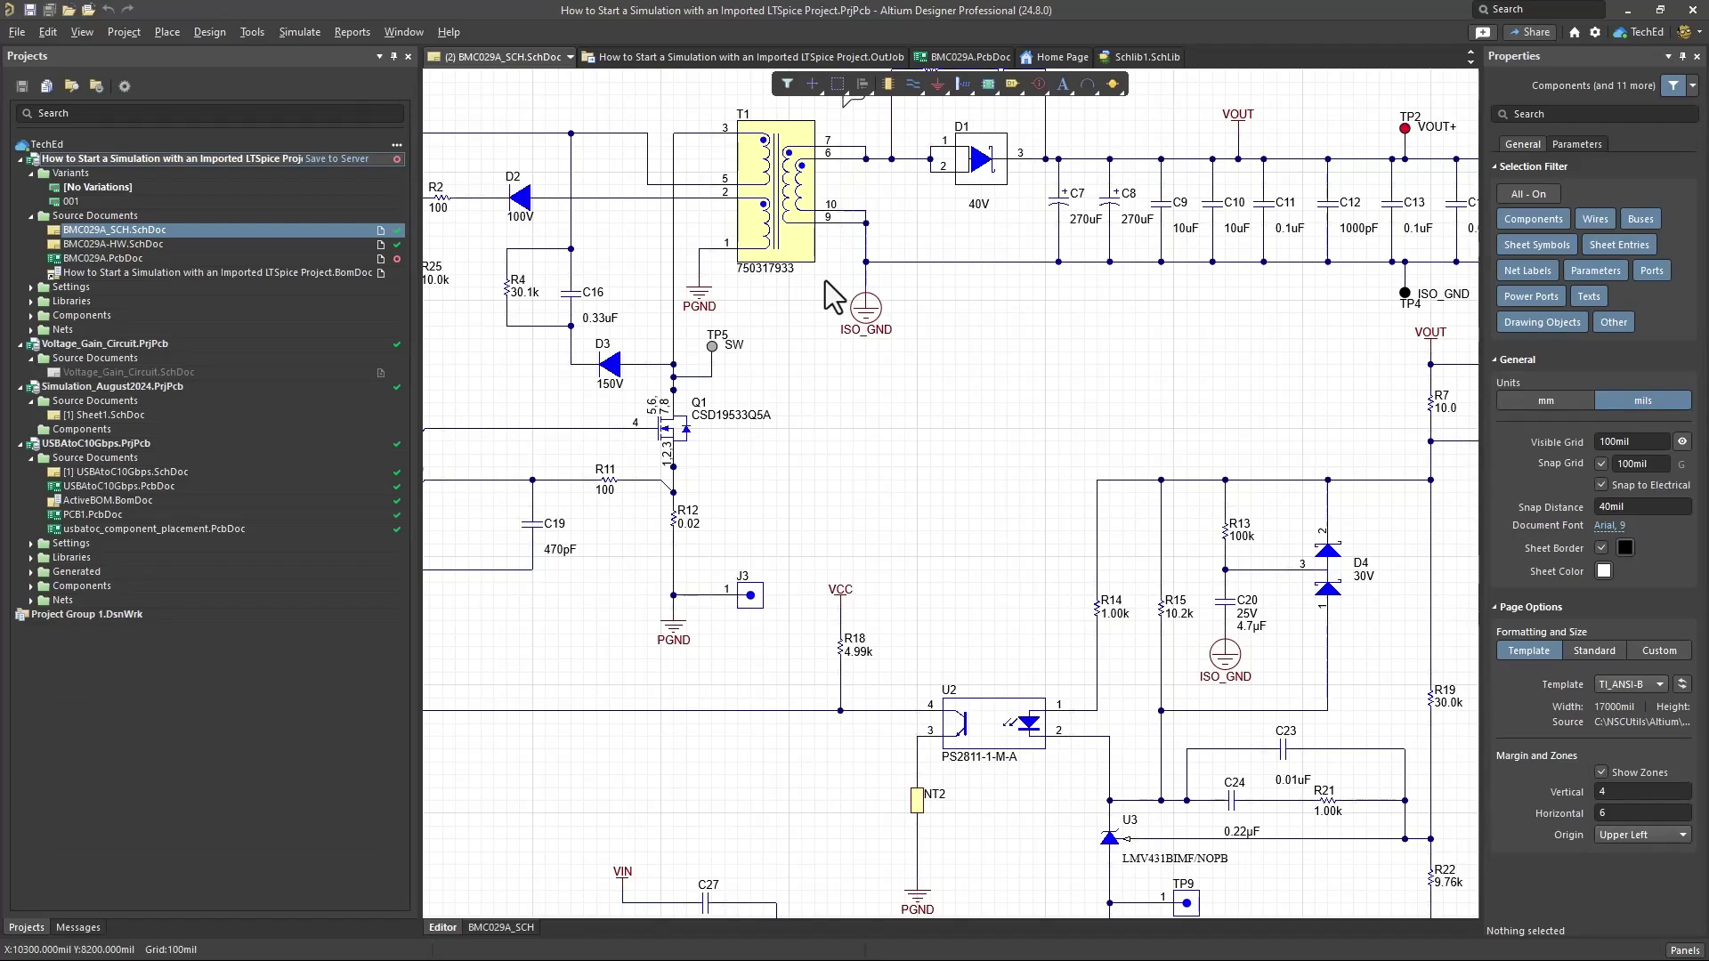
- Pan the BMC029A_SCH schematic around transformer T1 and its left-side circuitry
right_drag(1171, 400, 1076, 420)
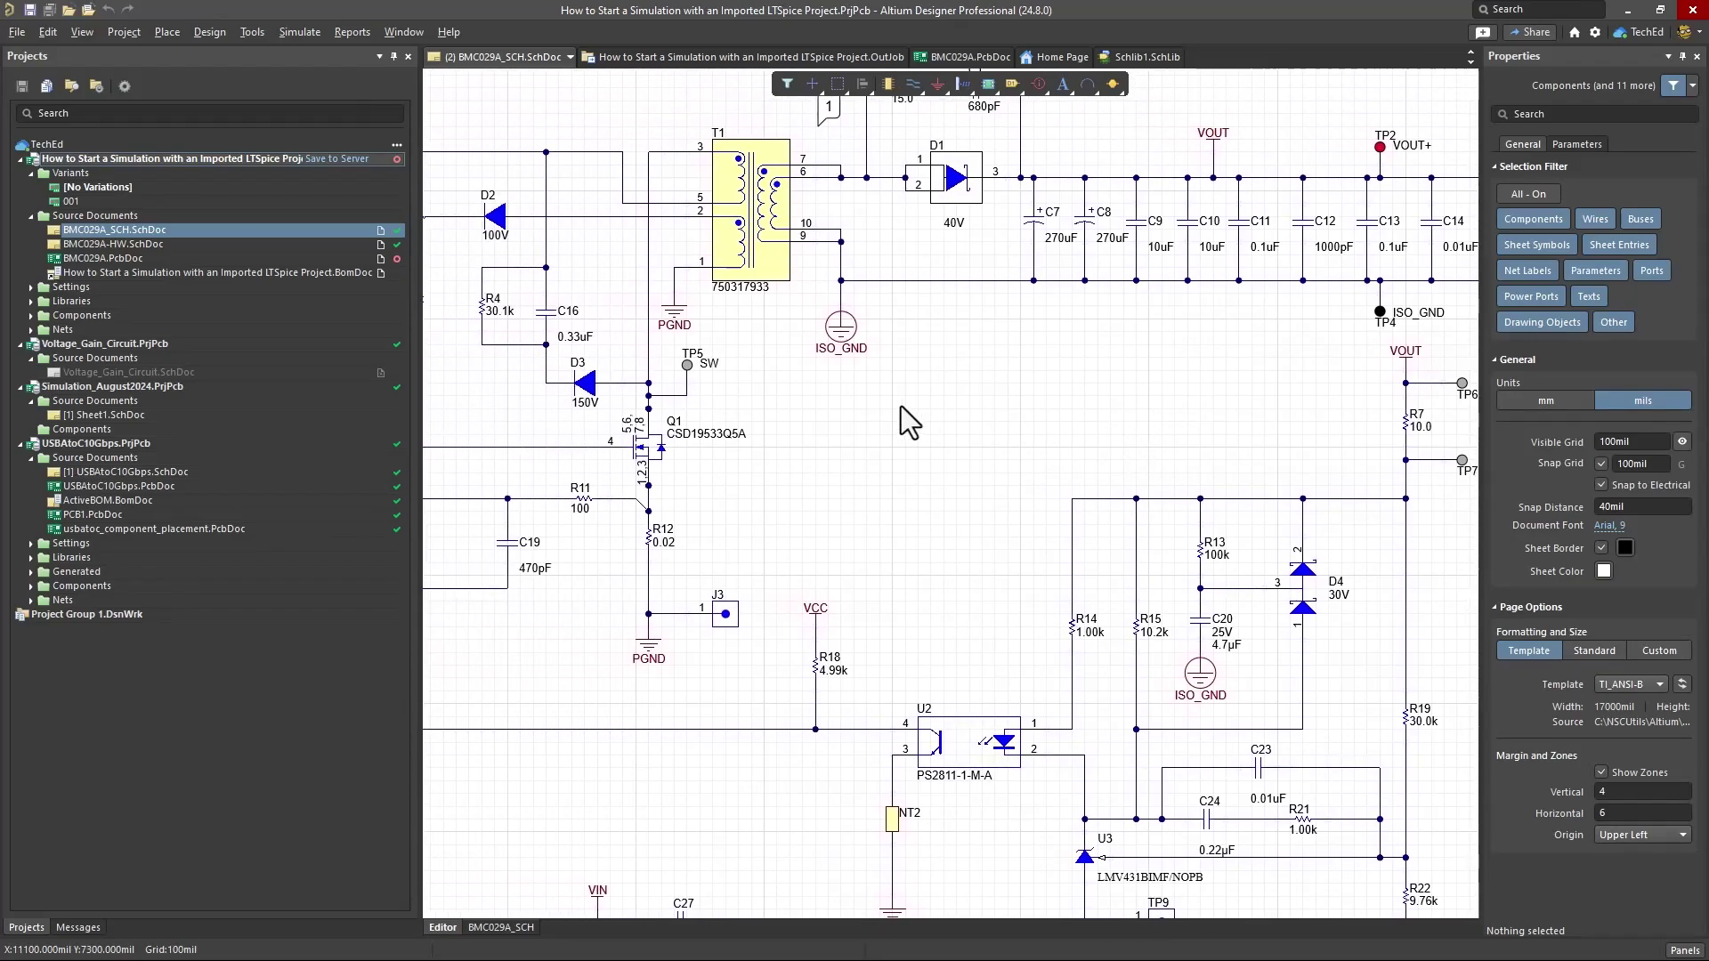
right_drag(901, 406, 1019, 430)
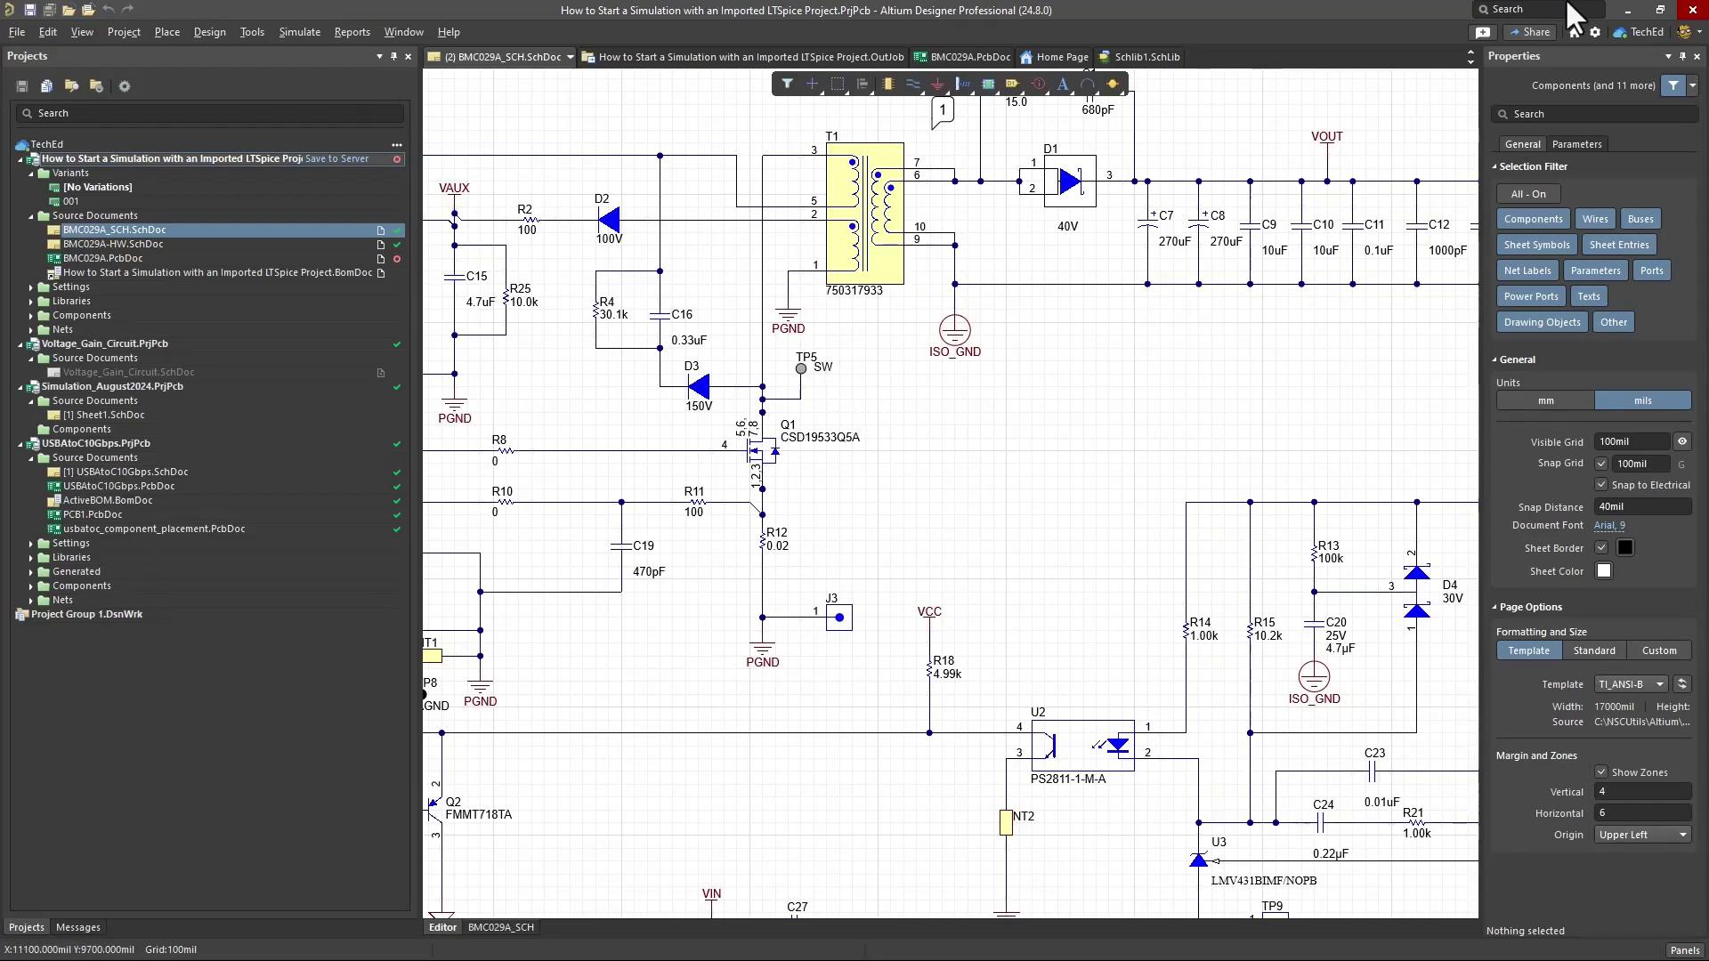
right_drag(1128, 366, 1100, 378)
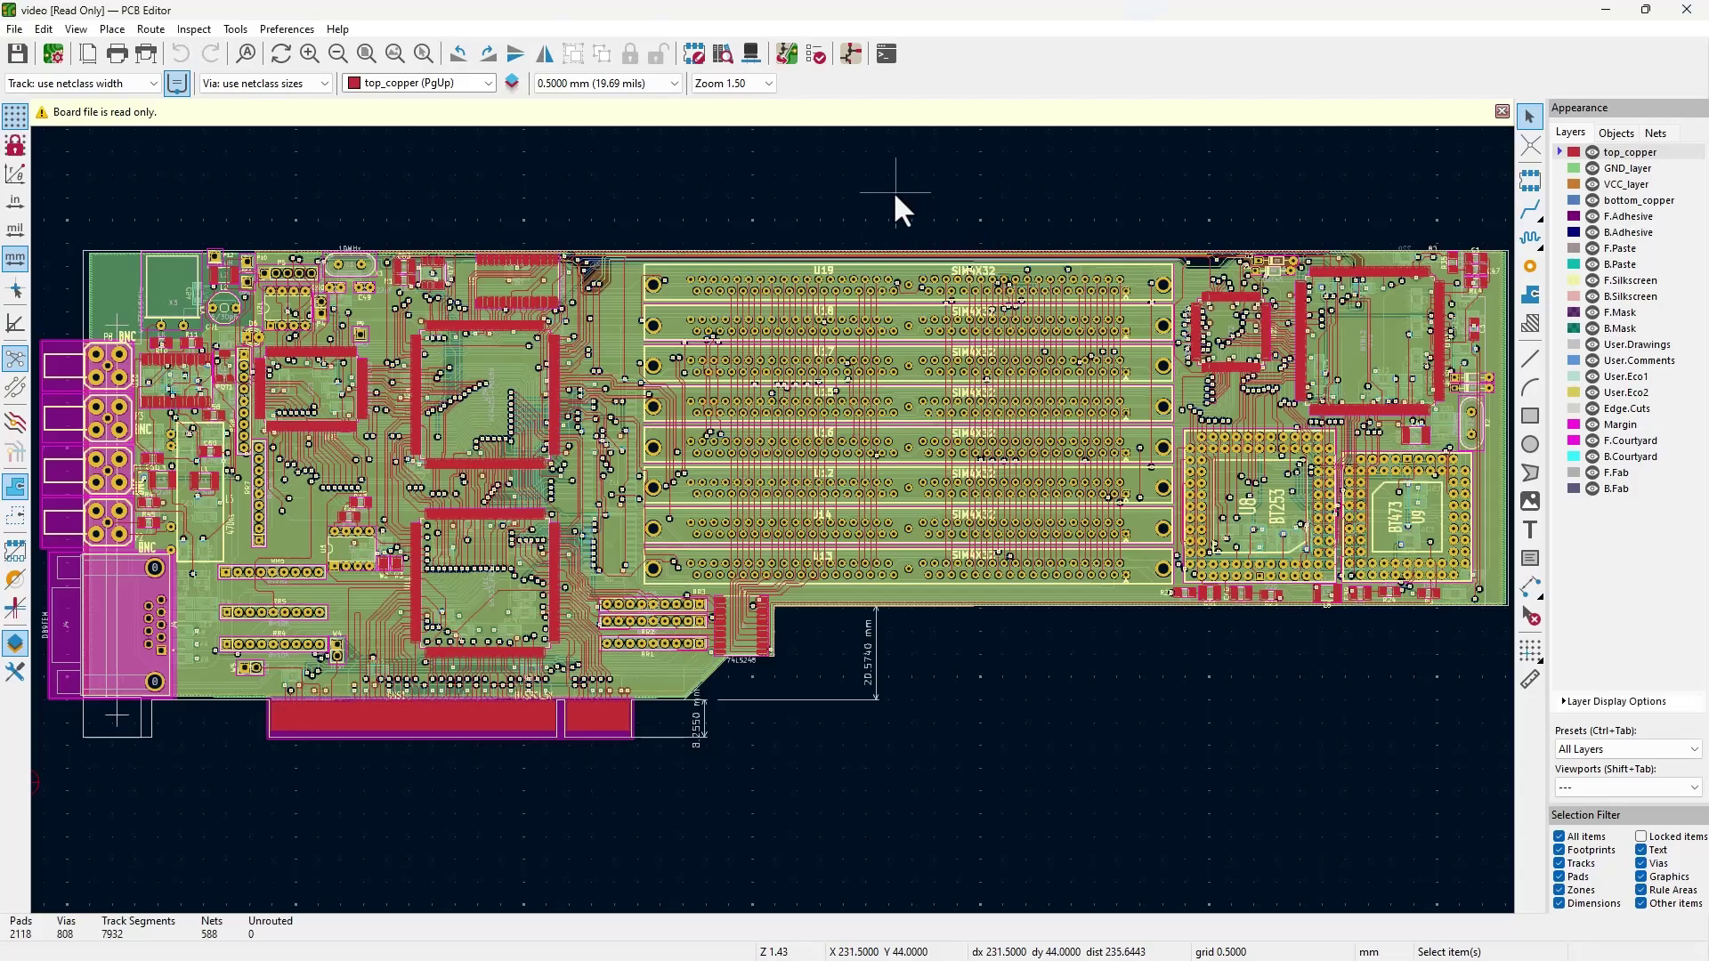
scroll(947, 489, down, 3)
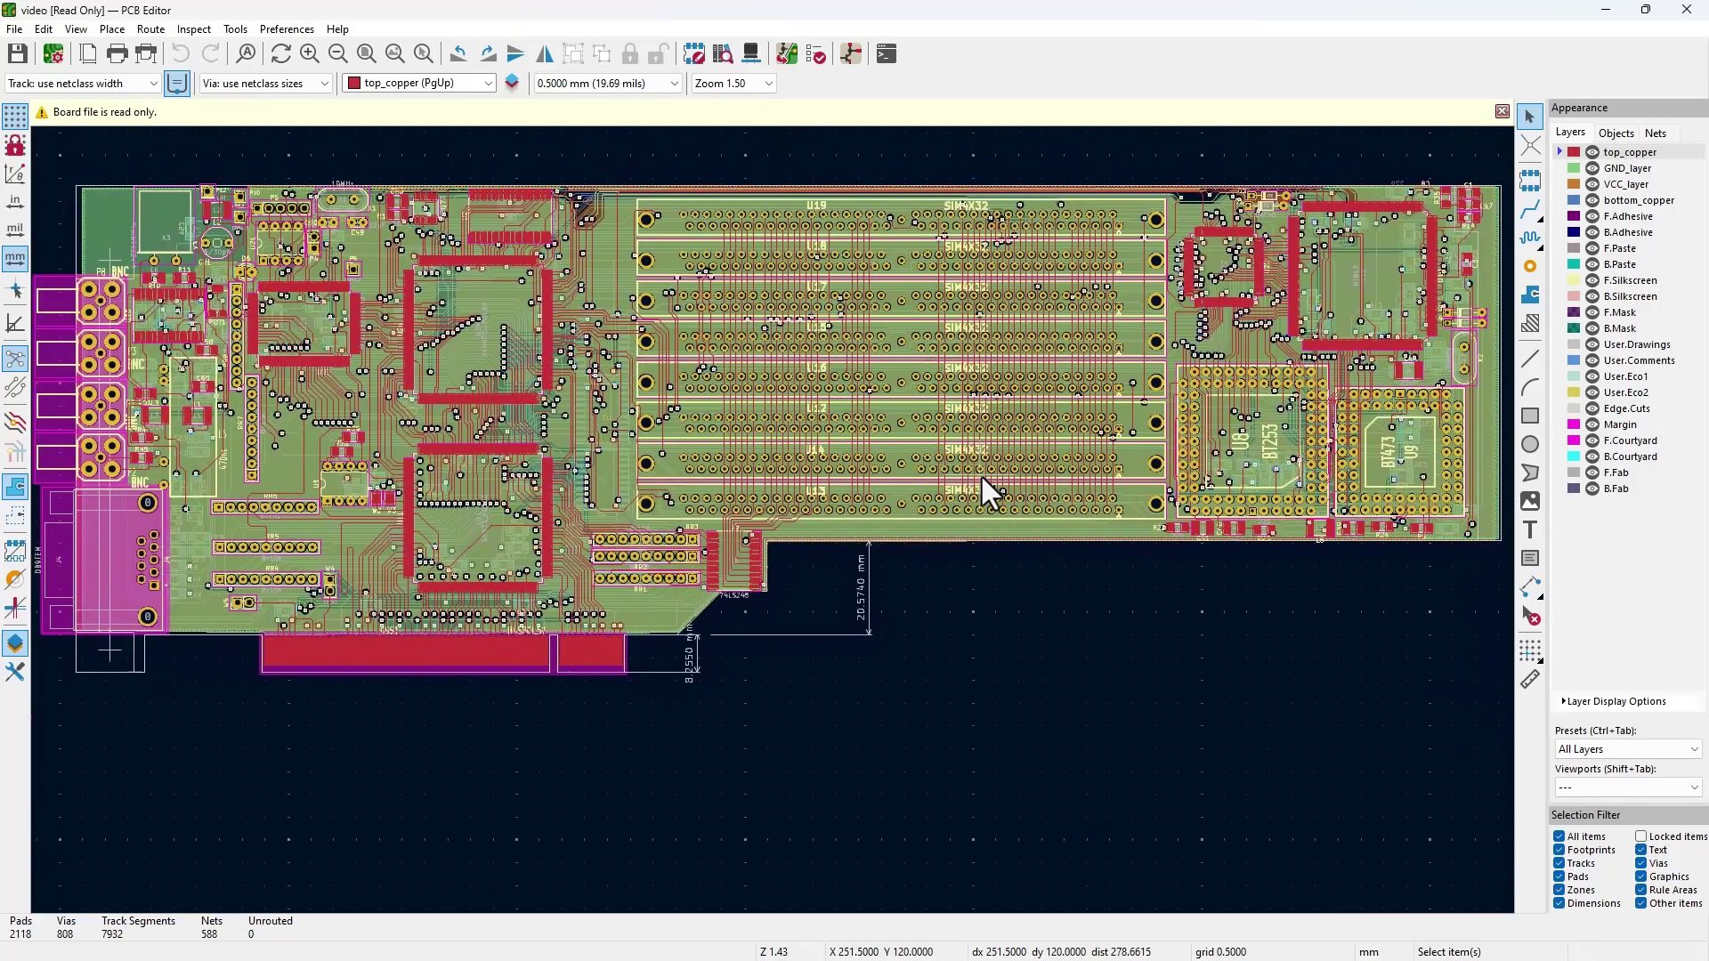
middle_drag(980, 477, 986, 512)
middle_drag(376, 521, 422, 520)
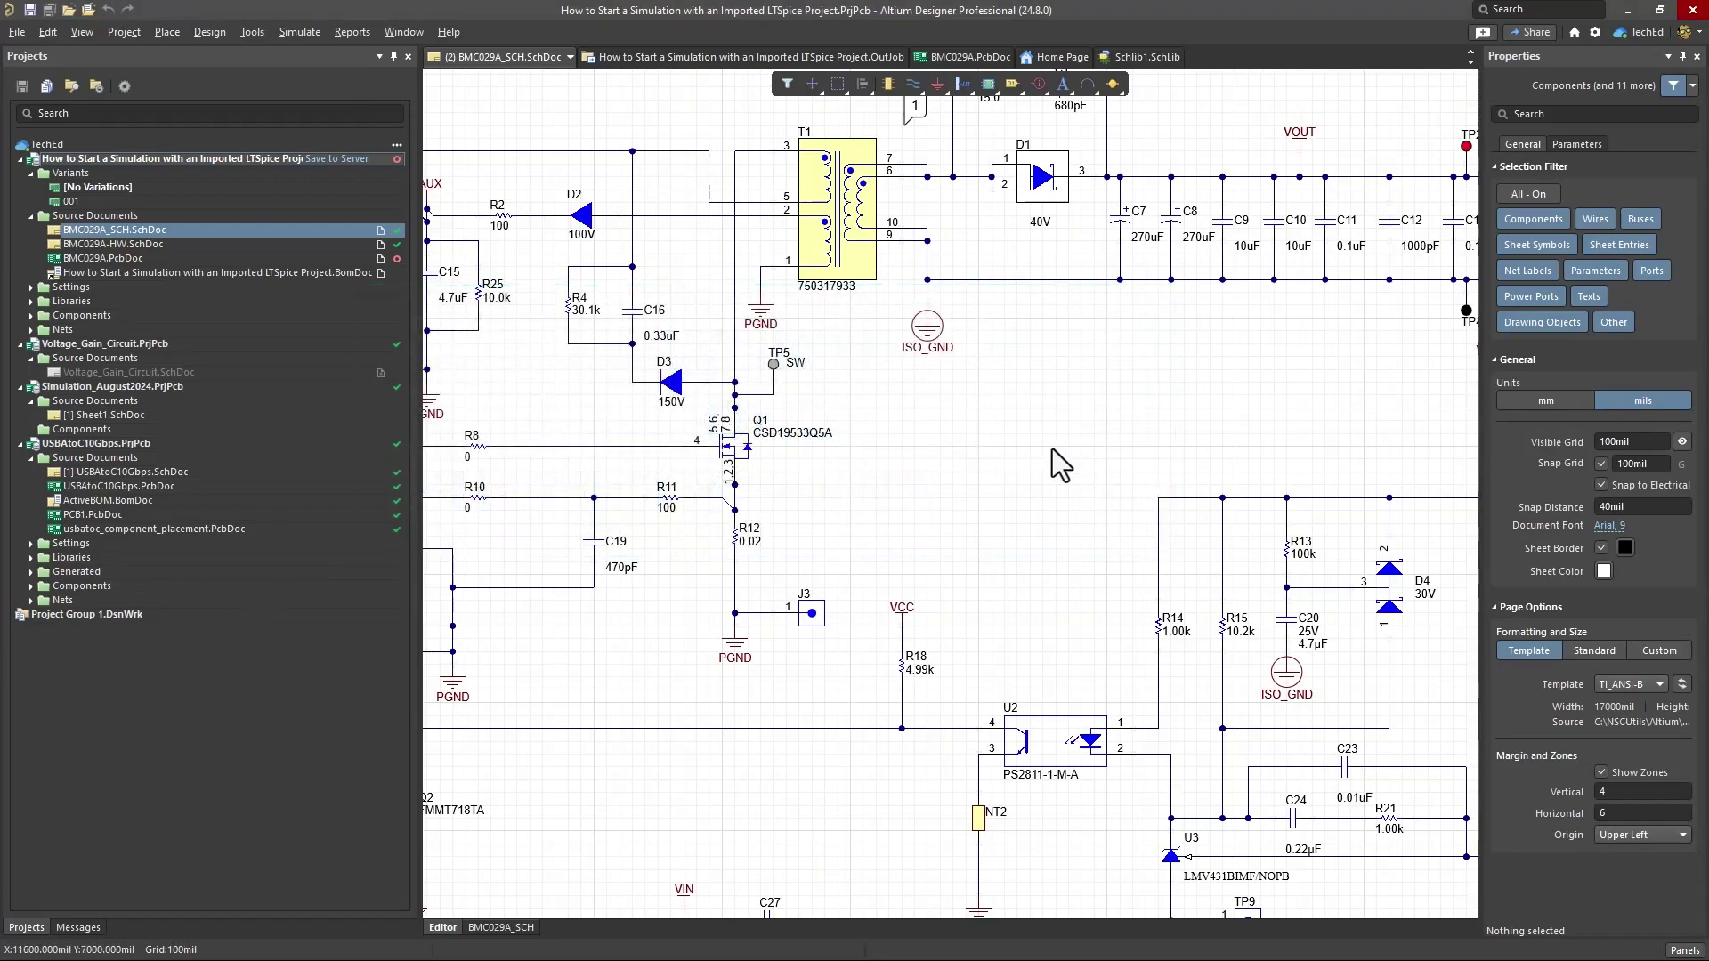
right_drag(752, 411, 943, 400)
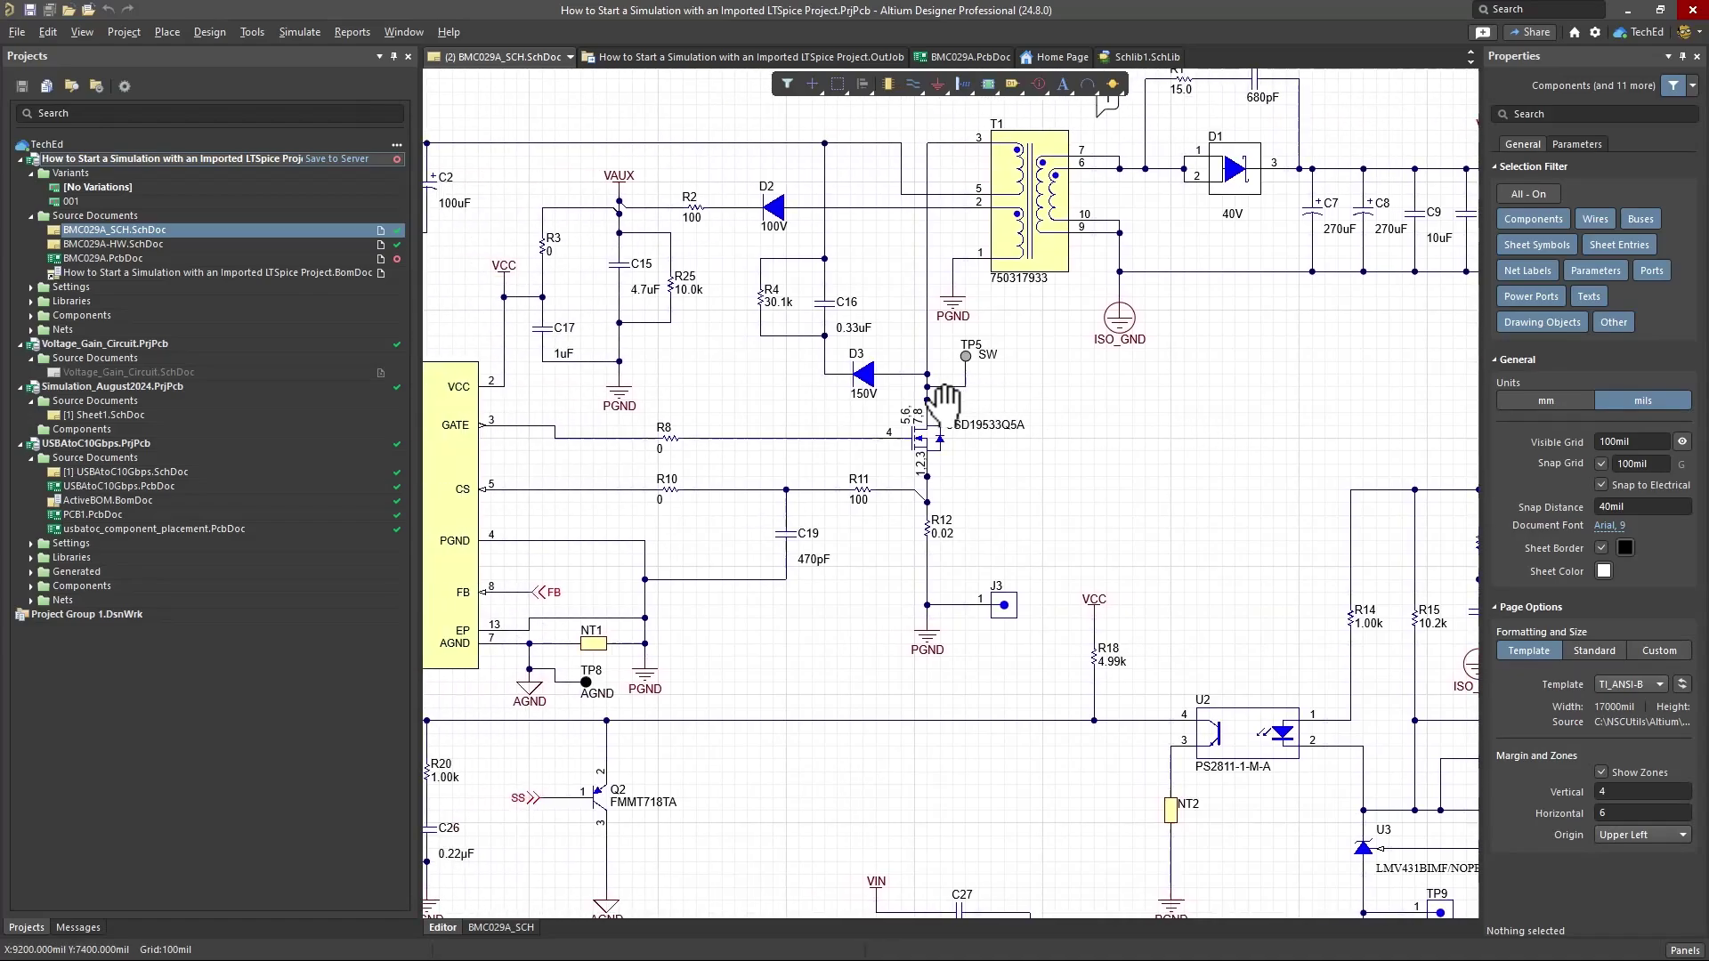
right_drag(945, 402, 634, 428)
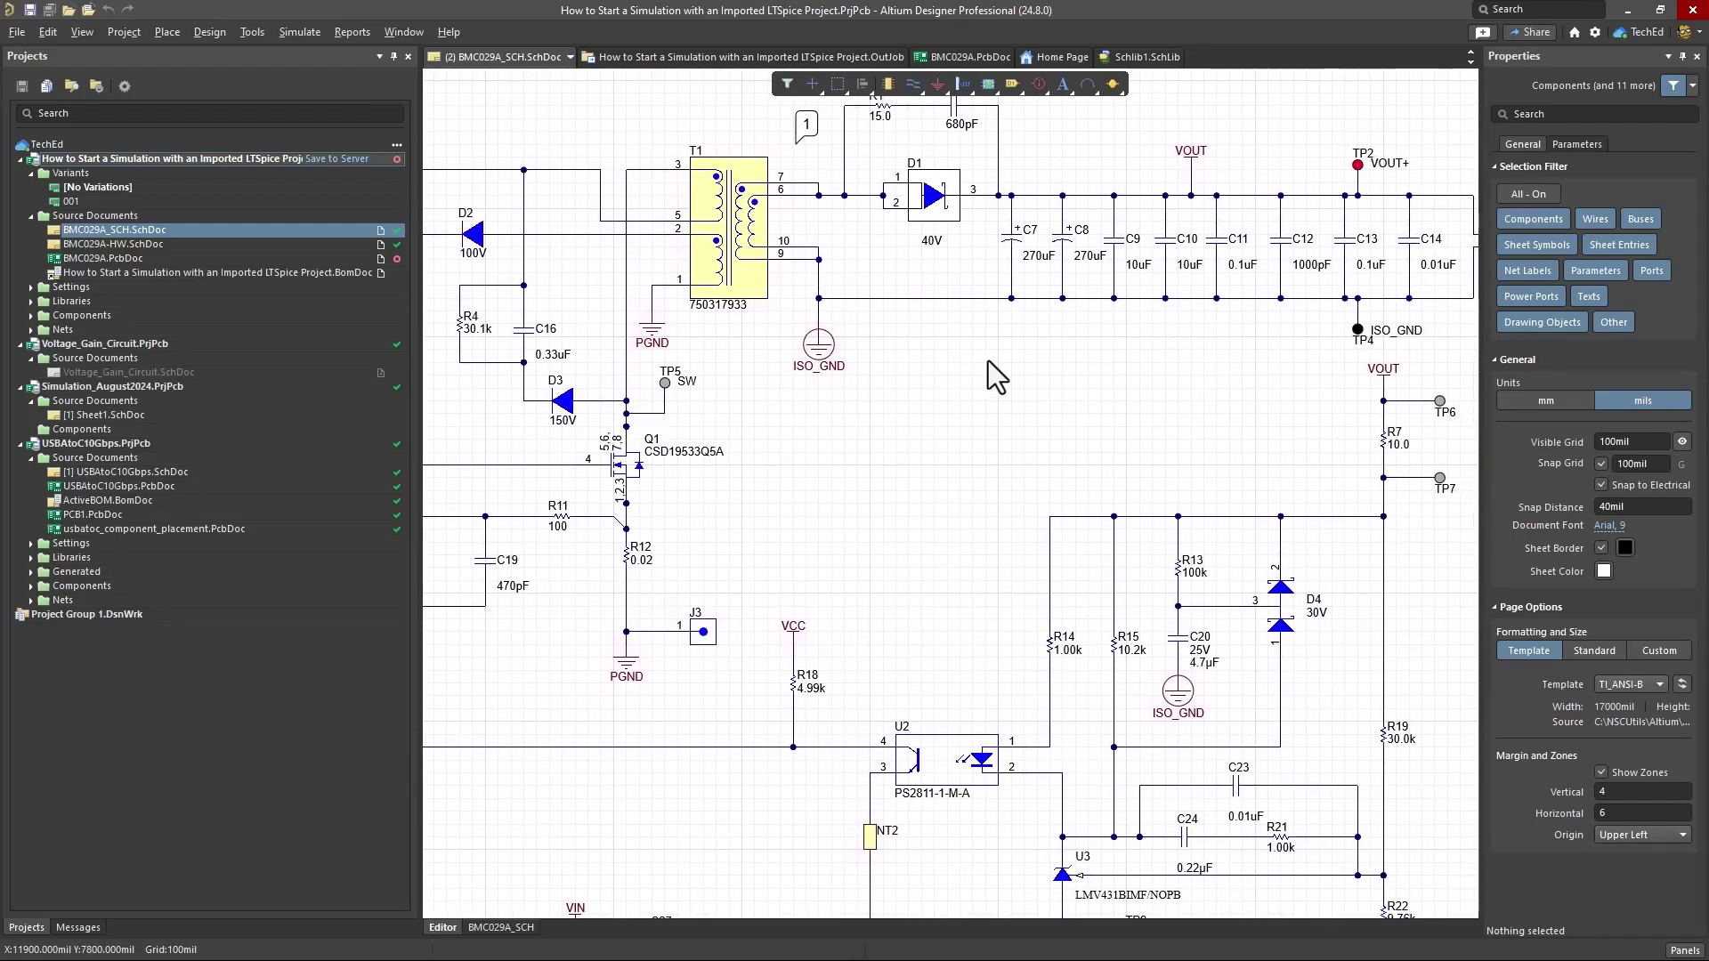
right_drag(1075, 346, 985, 380)
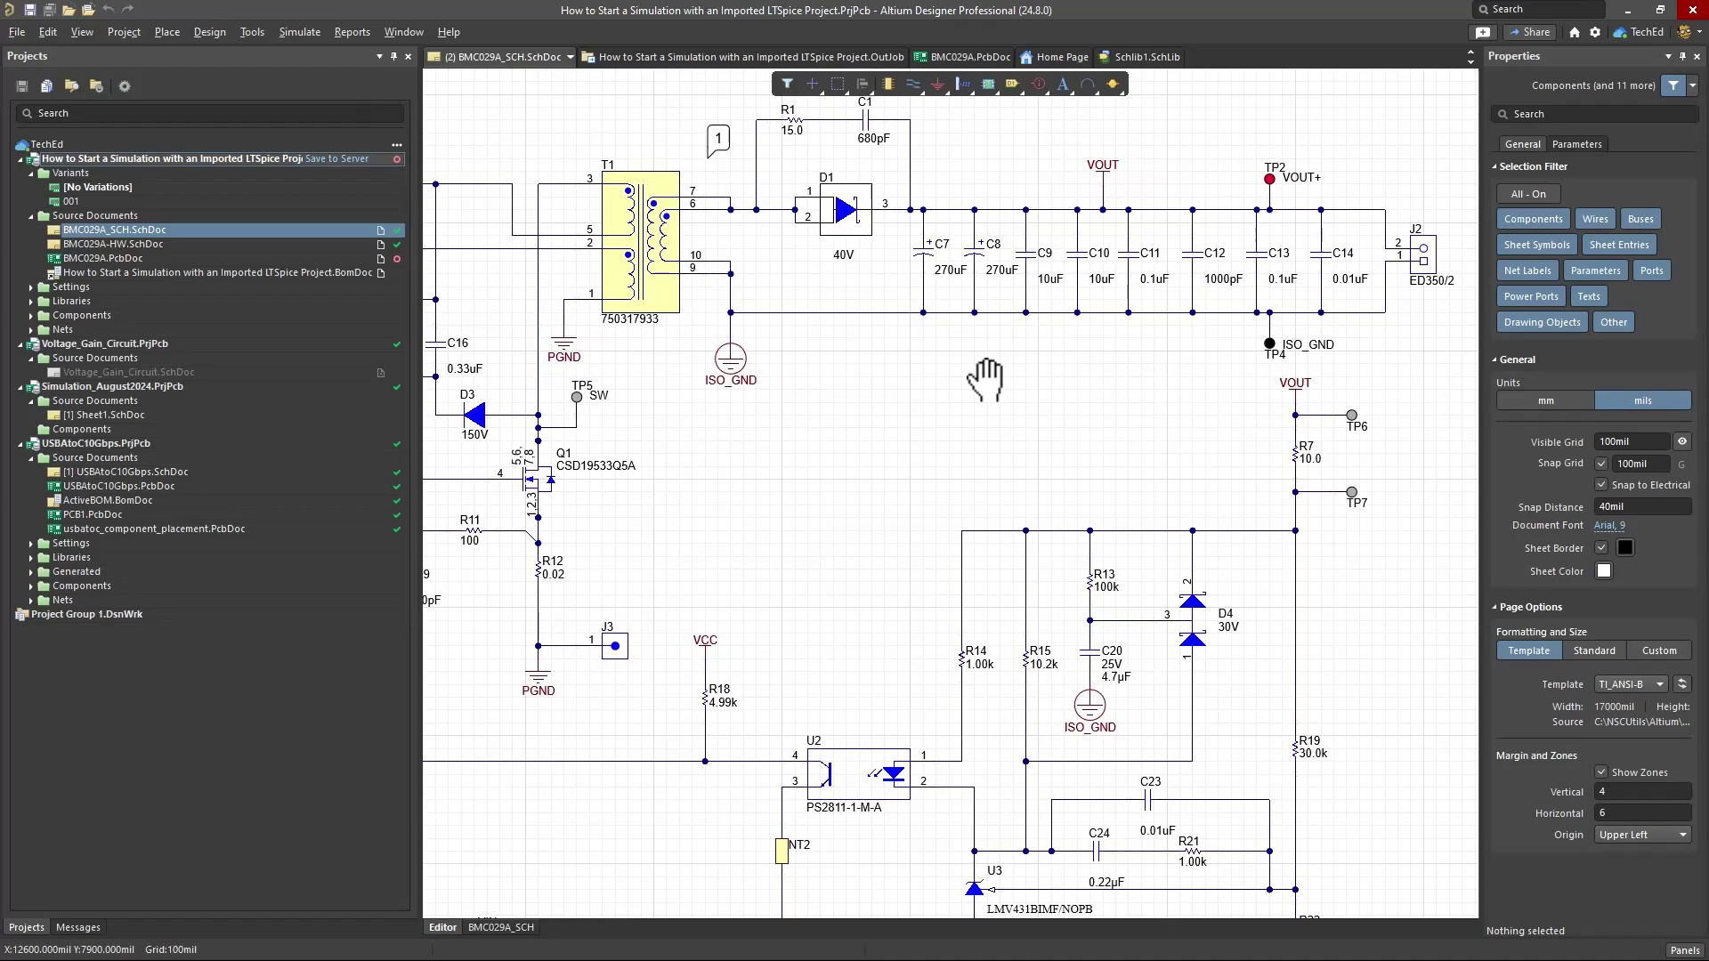
right_drag(985, 380, 1019, 392)
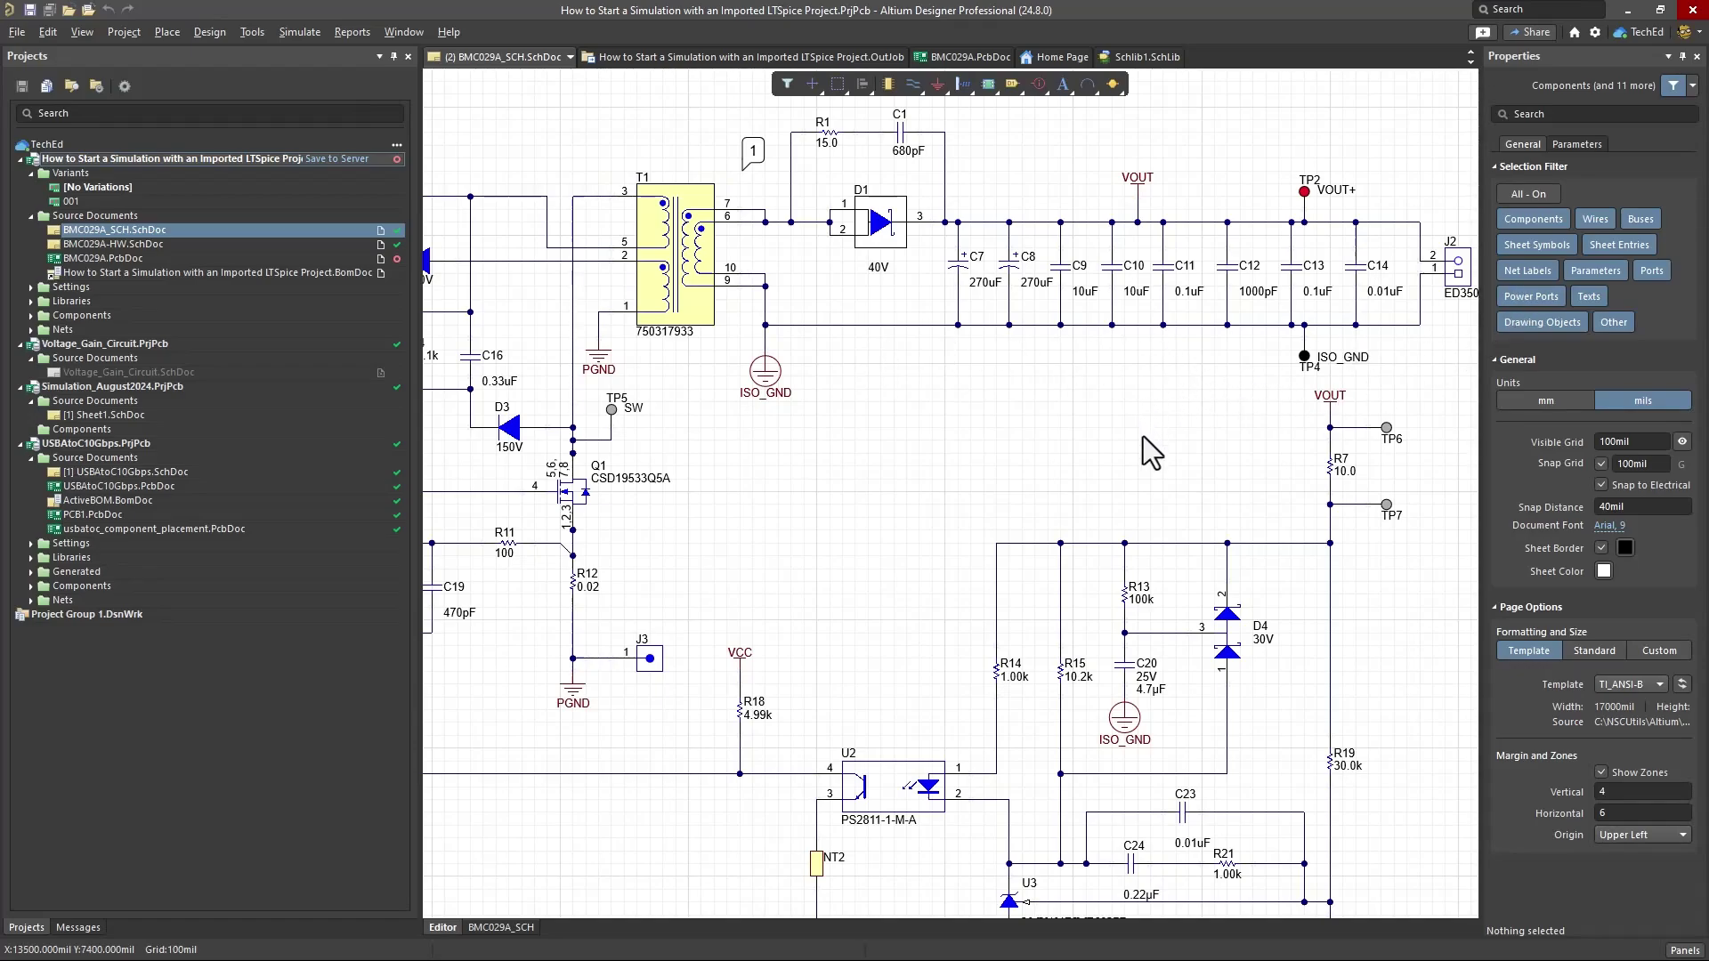
right_drag(1084, 433, 1111, 521)
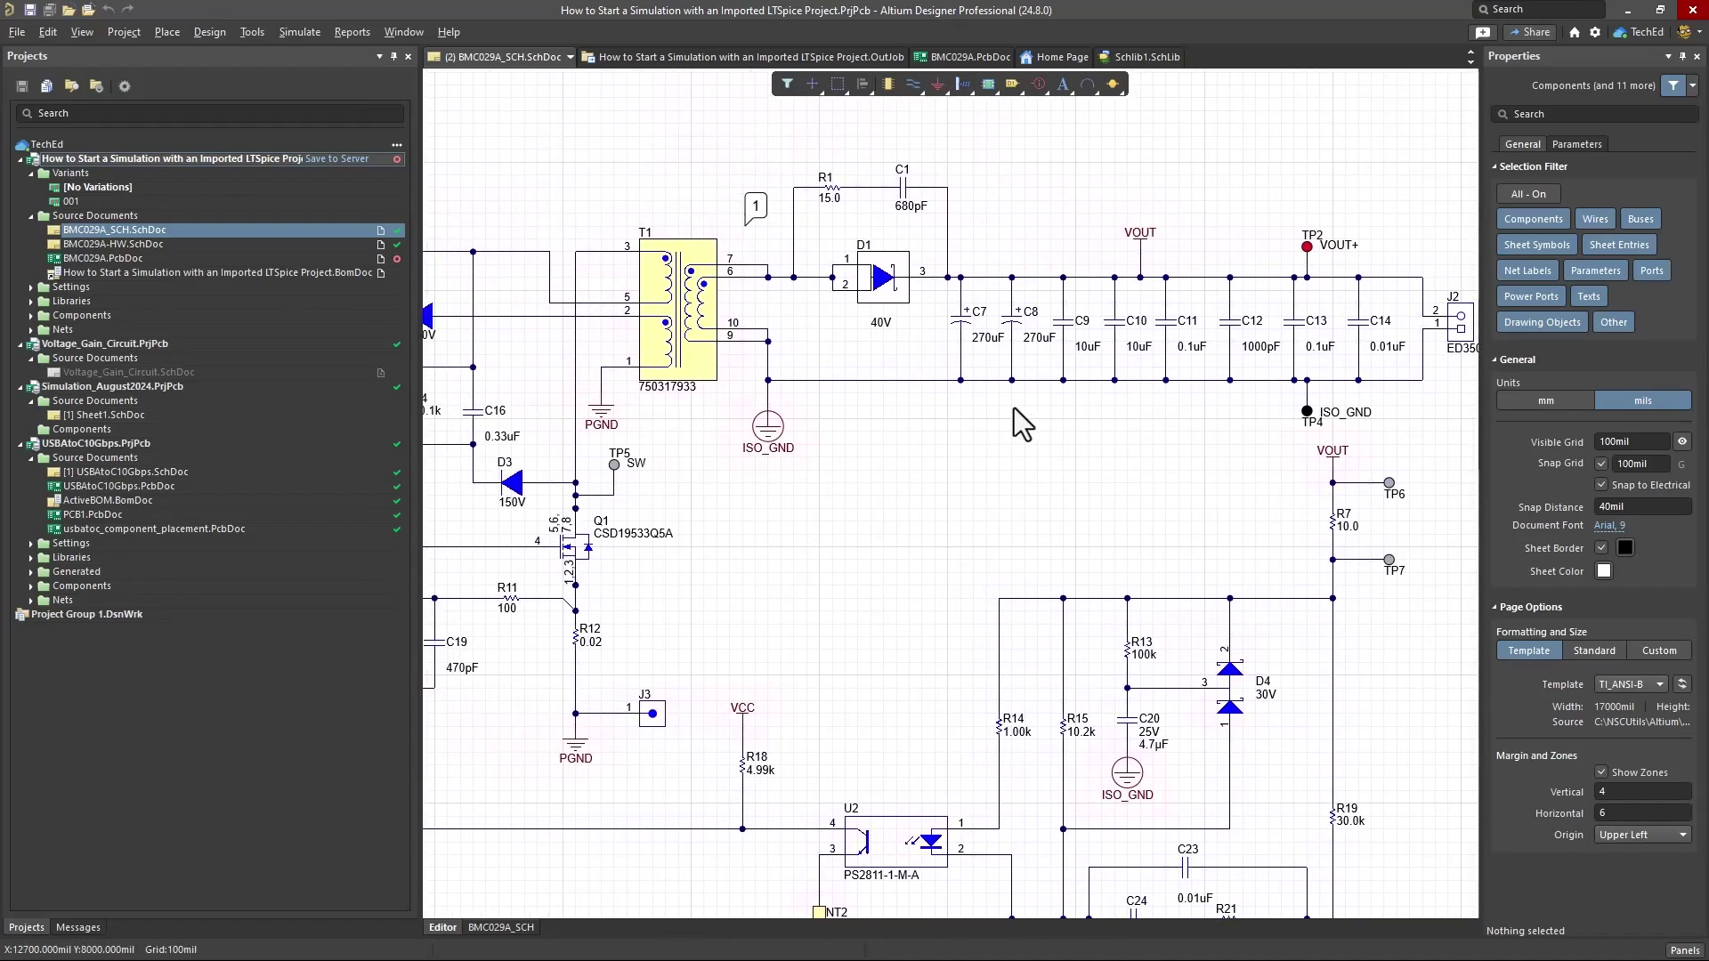
right_drag(954, 443, 1074, 445)
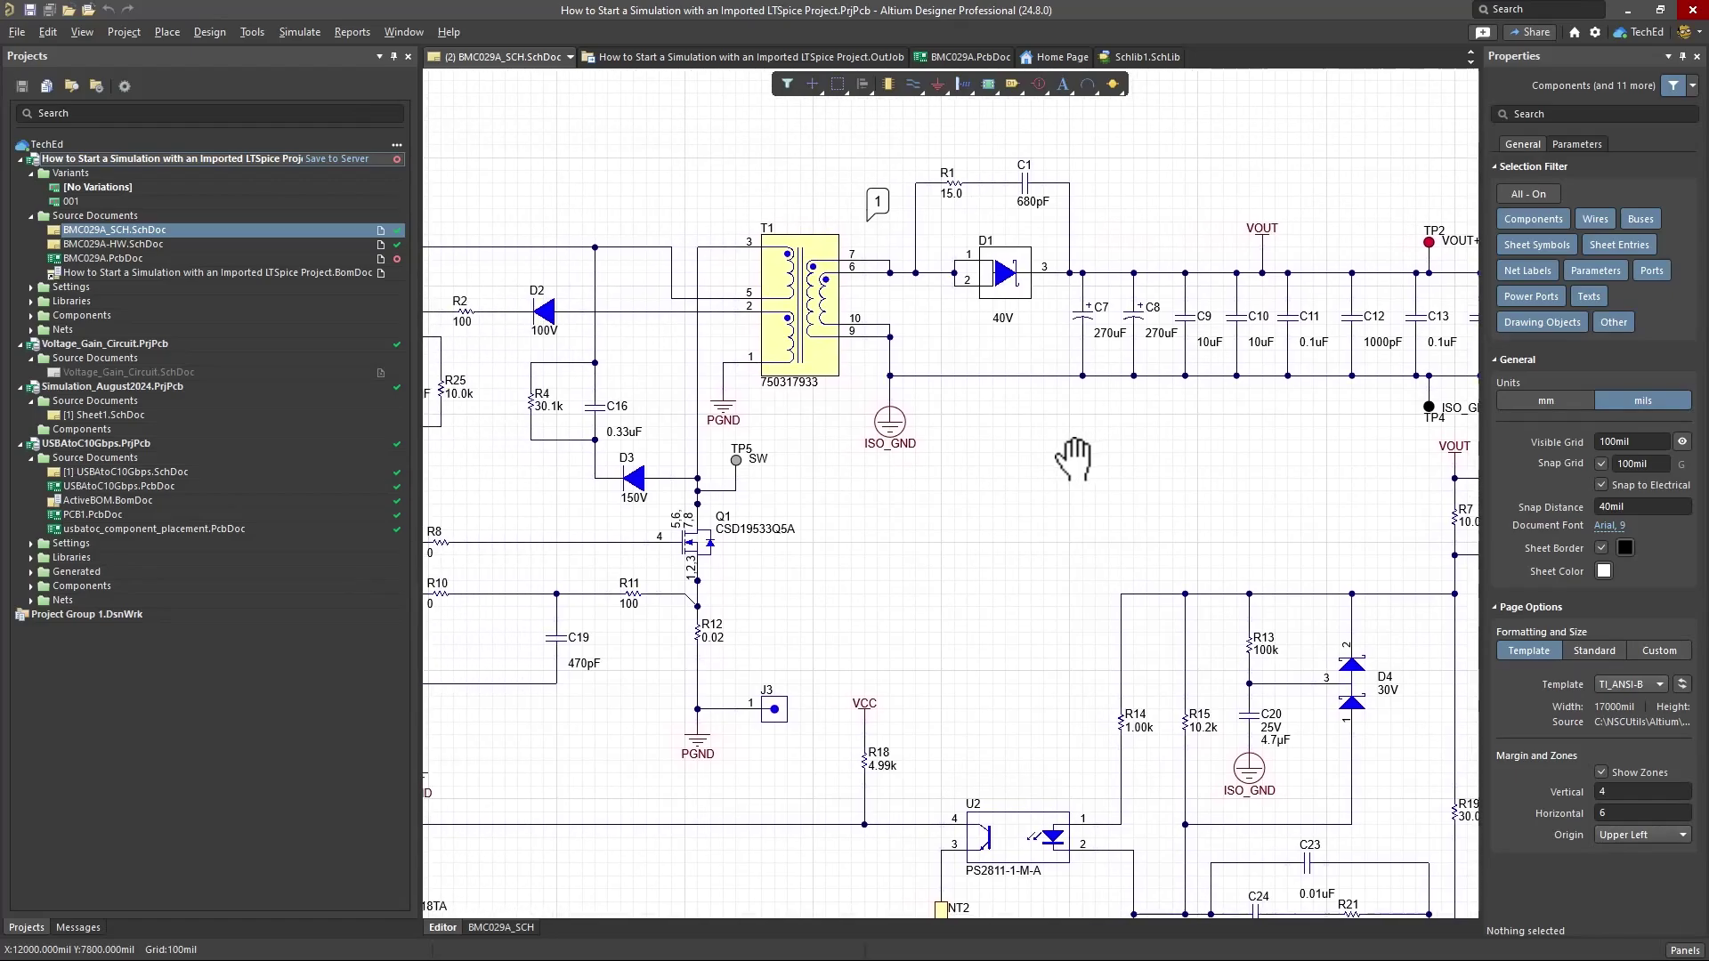
right_drag(1073, 458, 1154, 350)
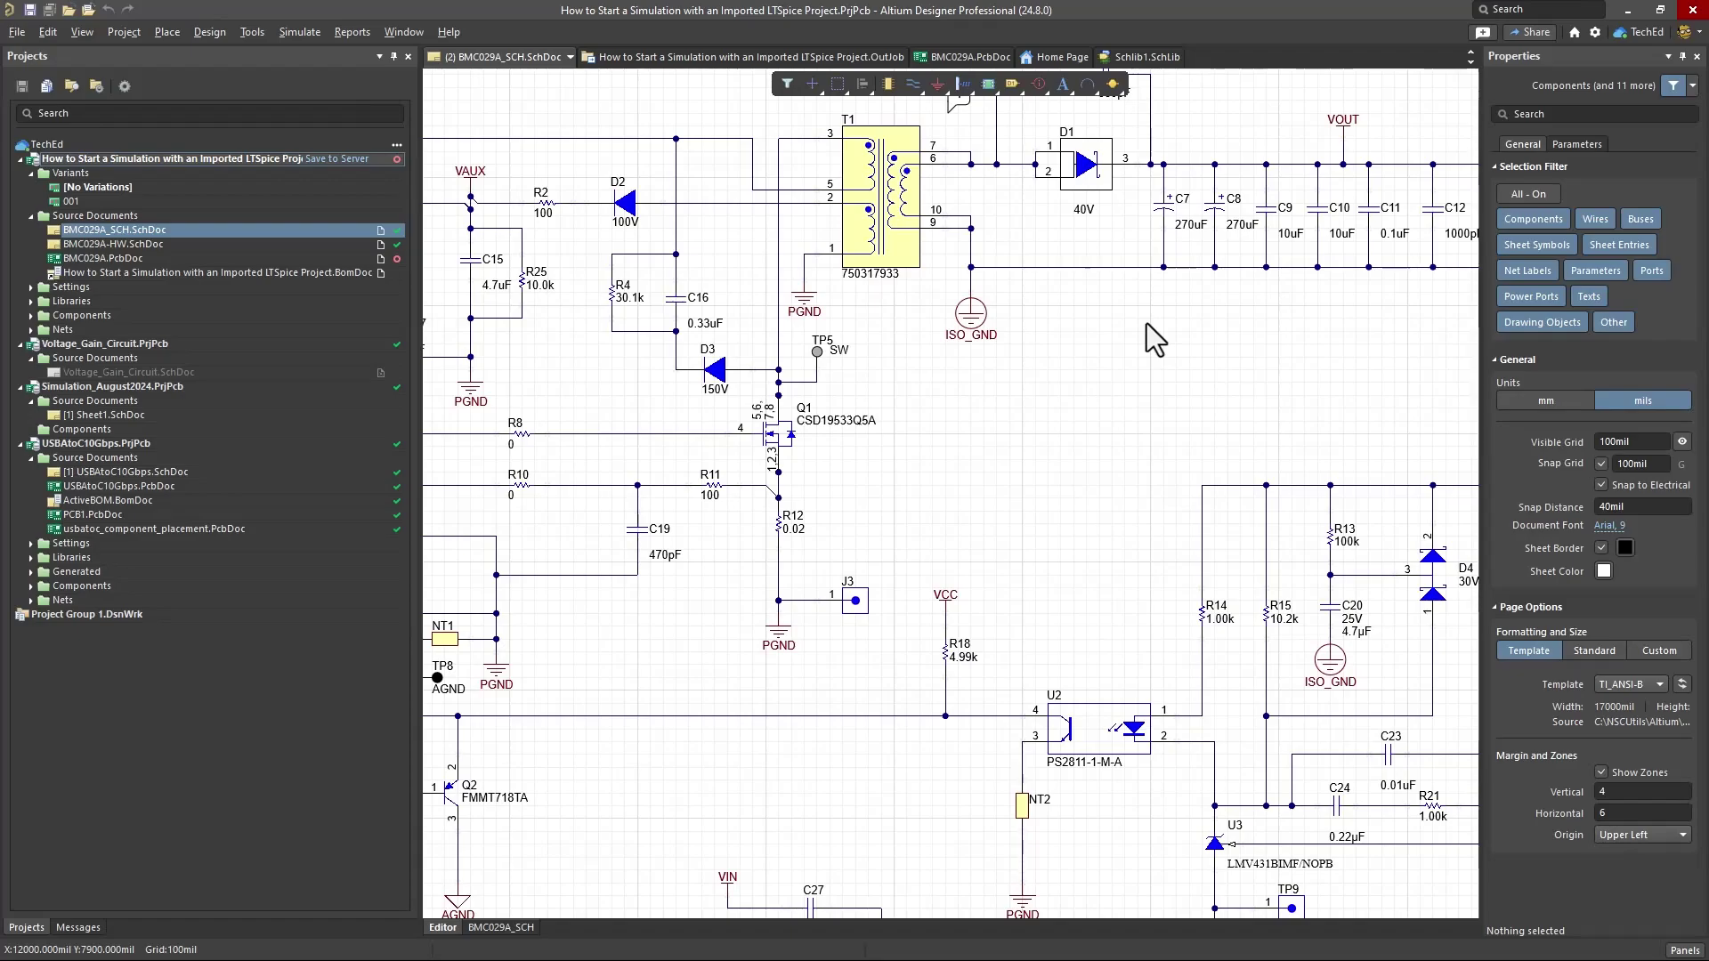
mouse_move(1097, 372)
right_down()
mouse_move(1136, 383)
mouse_move(1082, 356)
right_up()
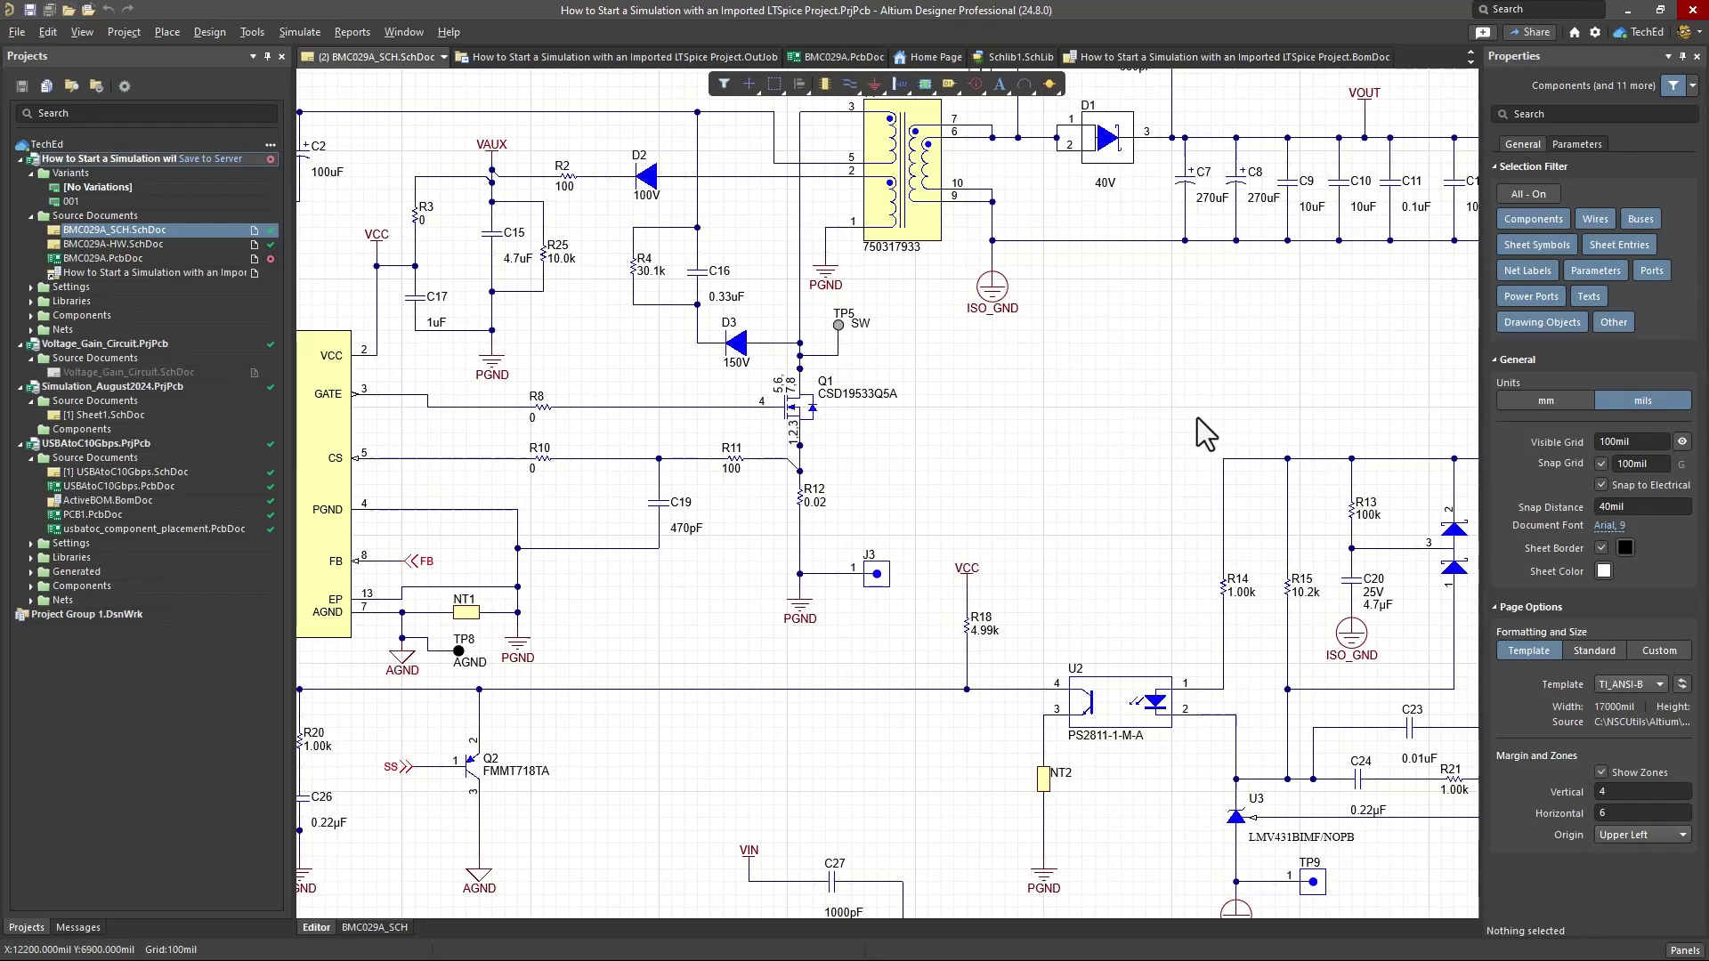
right_drag(1202, 419, 1039, 360)
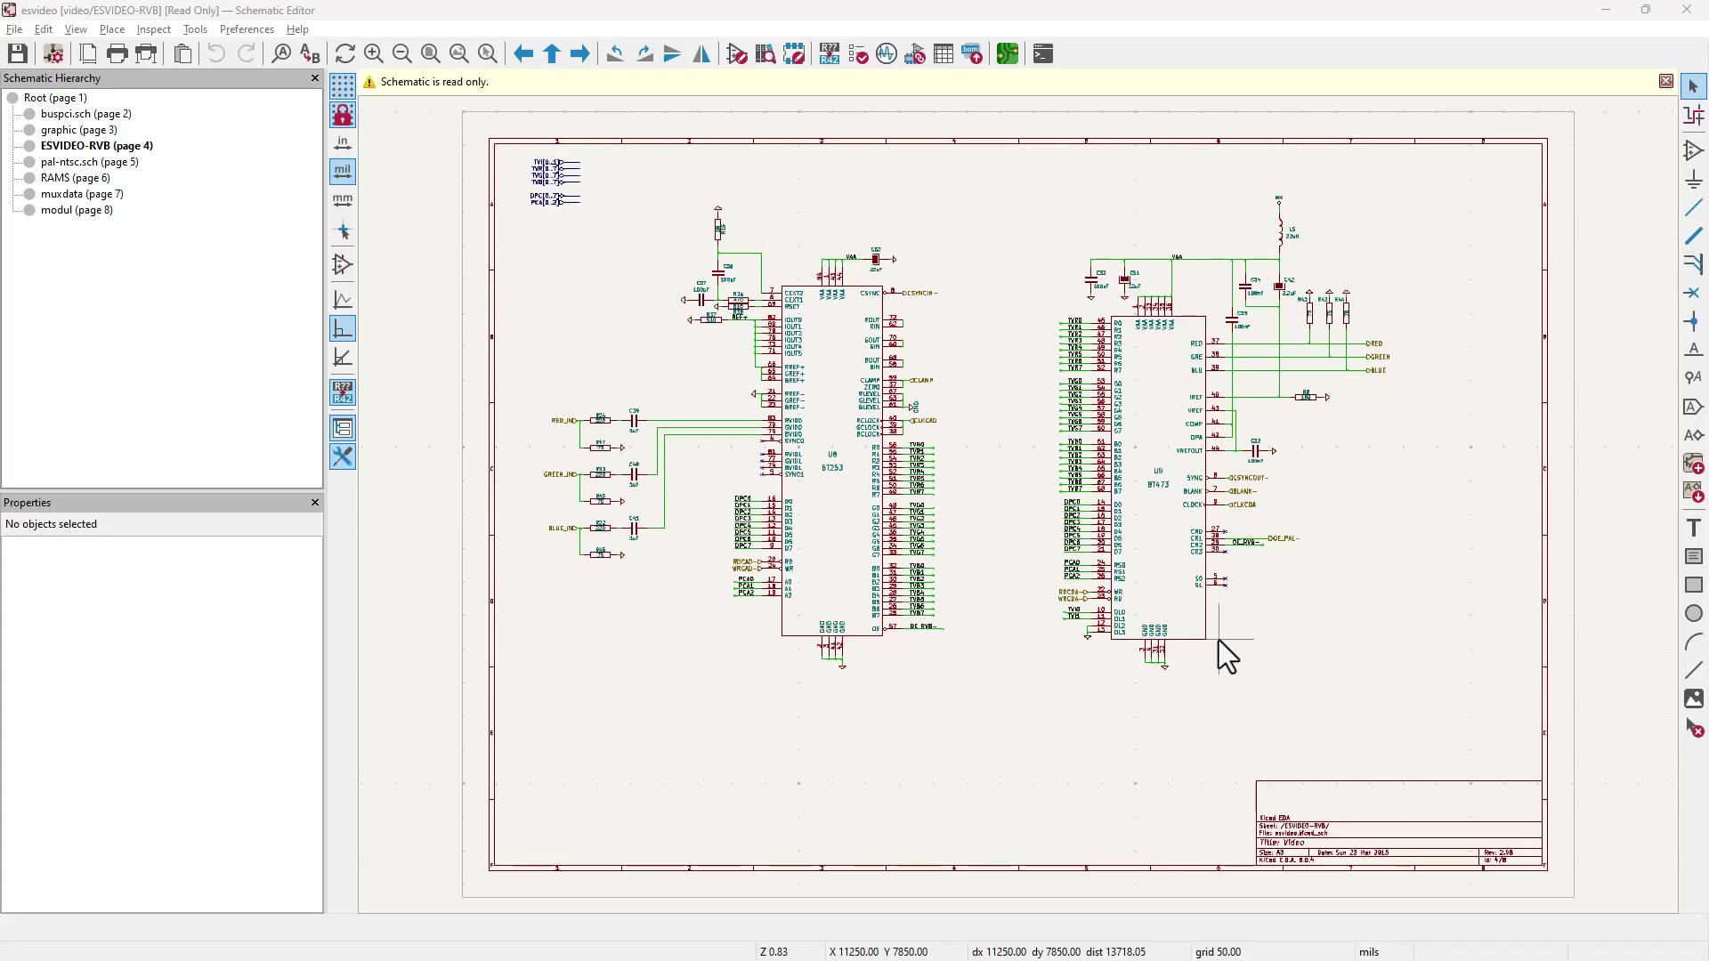
scroll(811, 345, up, 2)
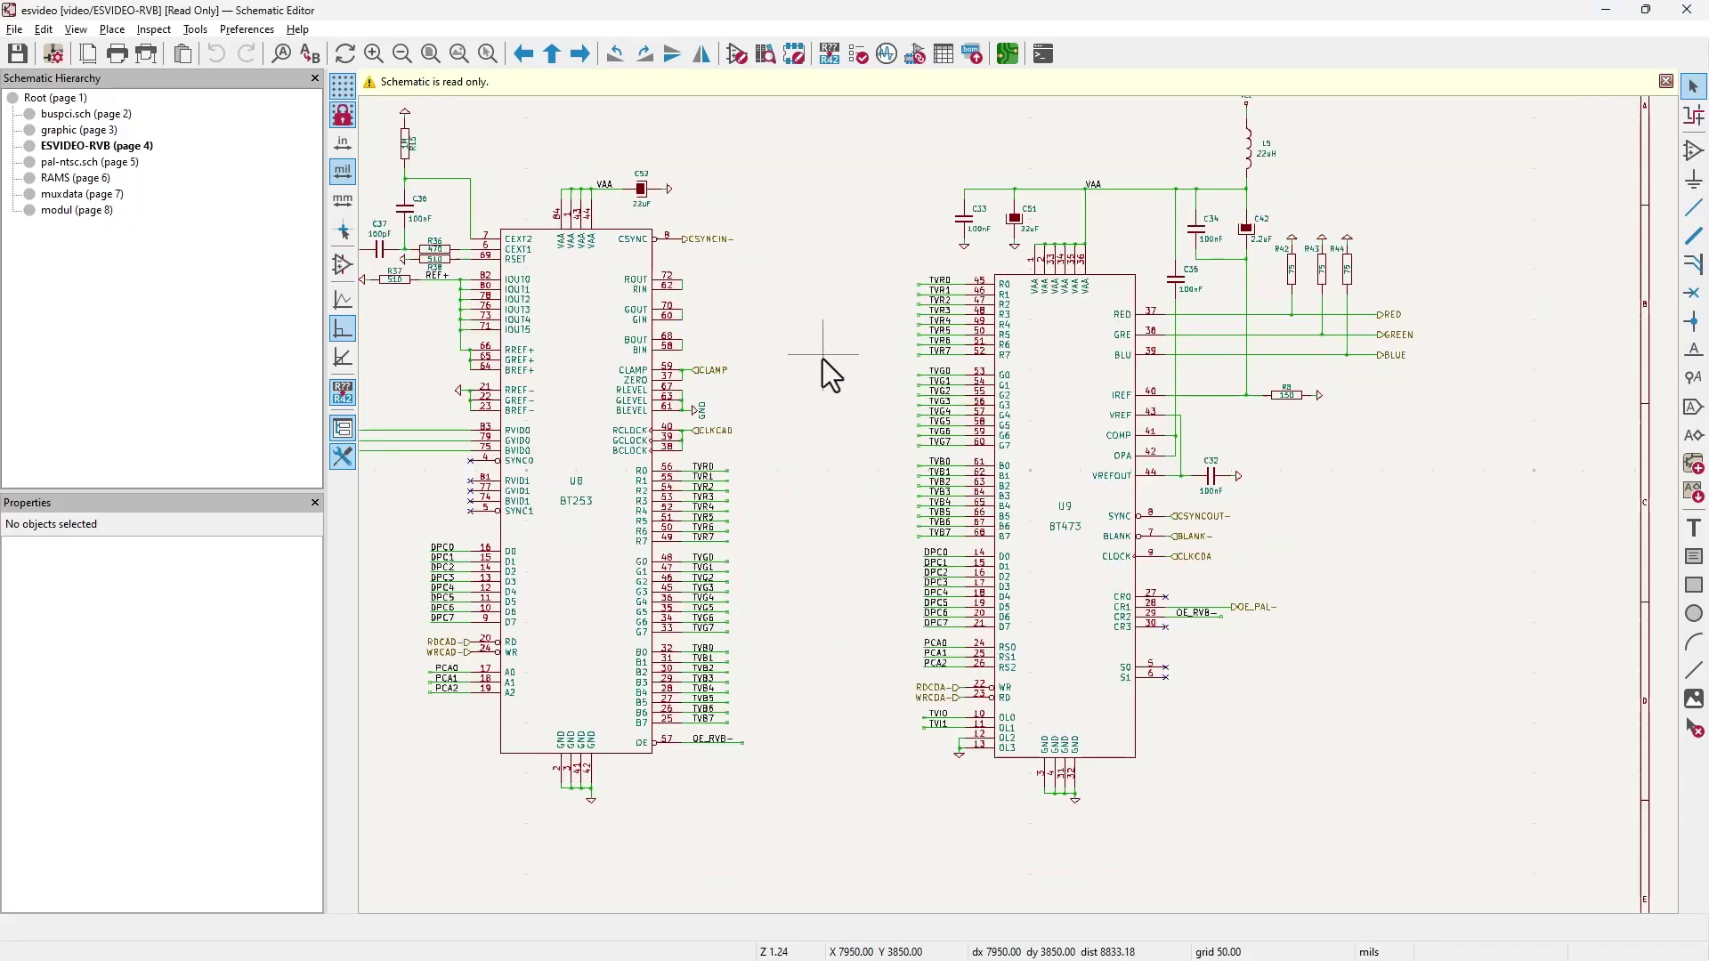
middle_drag(830, 354, 919, 348)
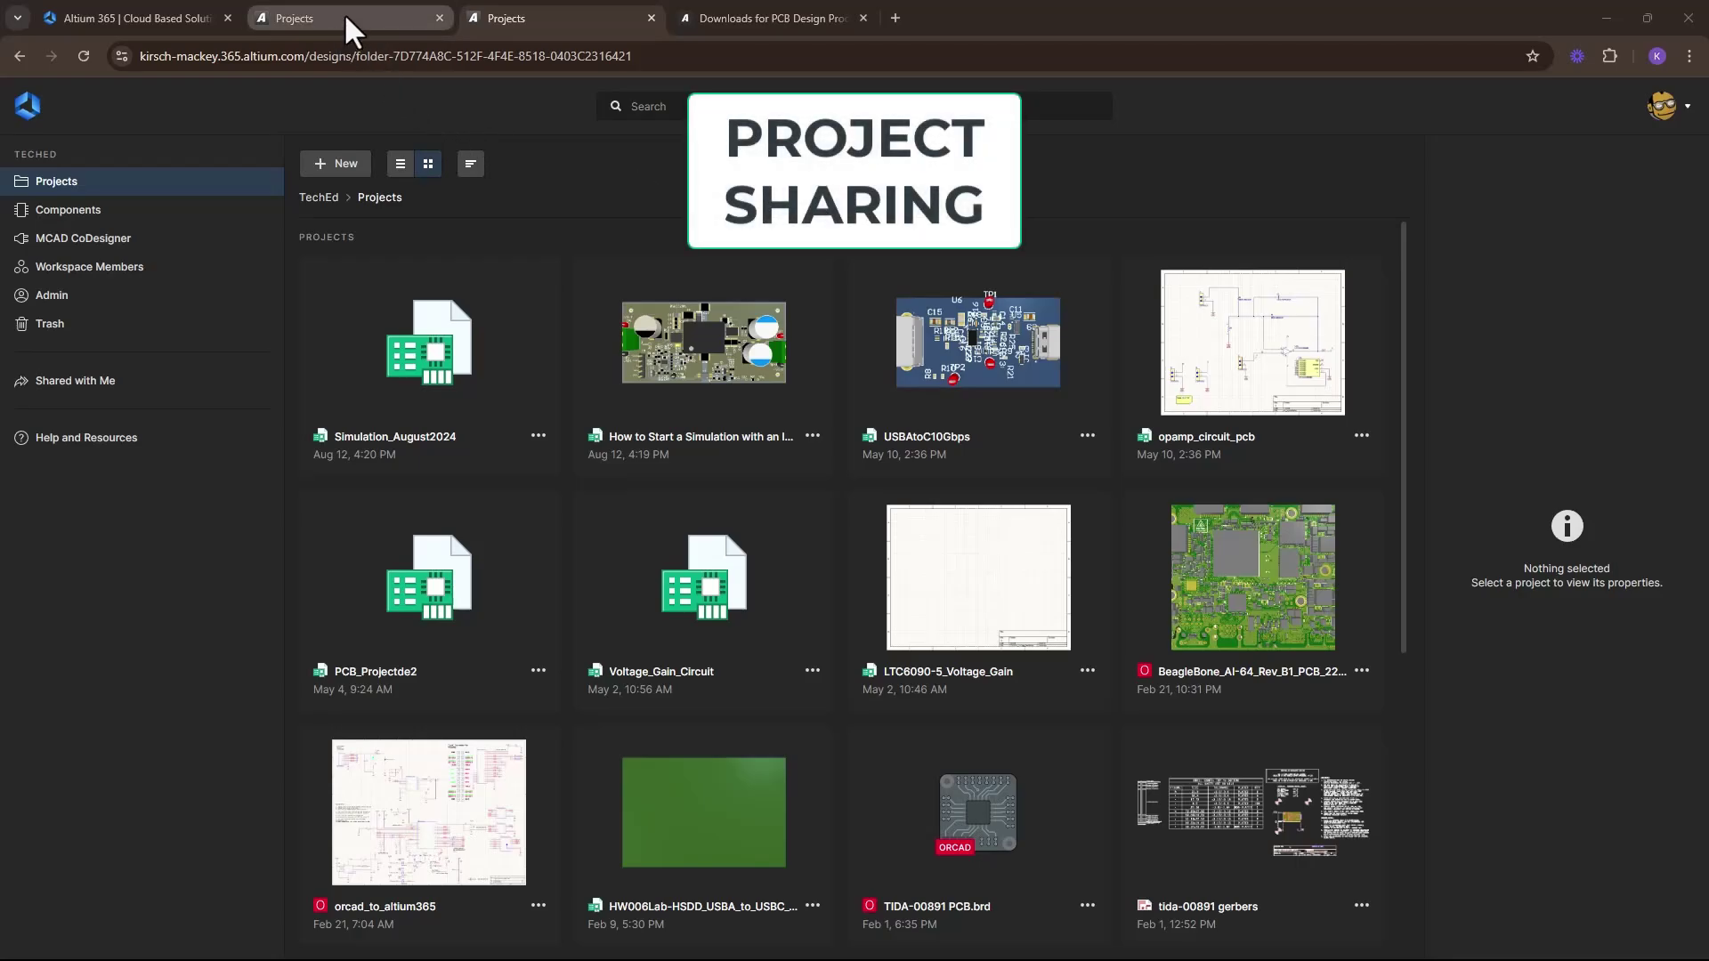
- Cycle through the browser tabs and return to Projects showing BeagleBone_AI-64_Rev_B1's properties
click(147, 16)
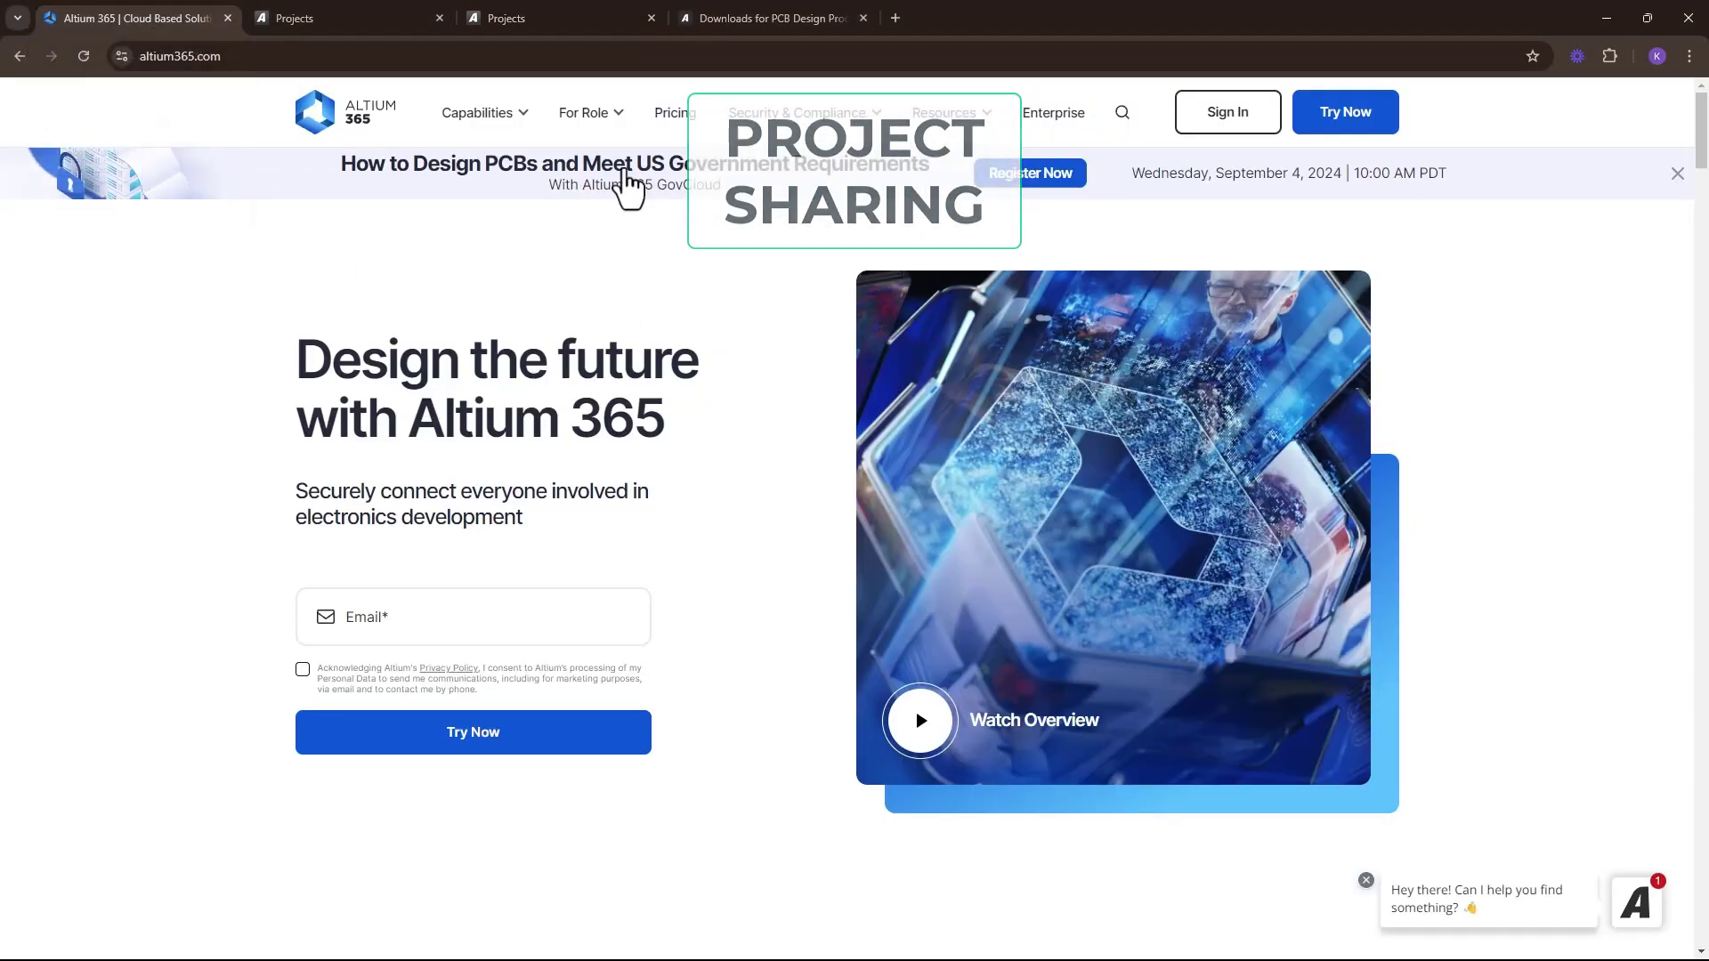
click(359, 20)
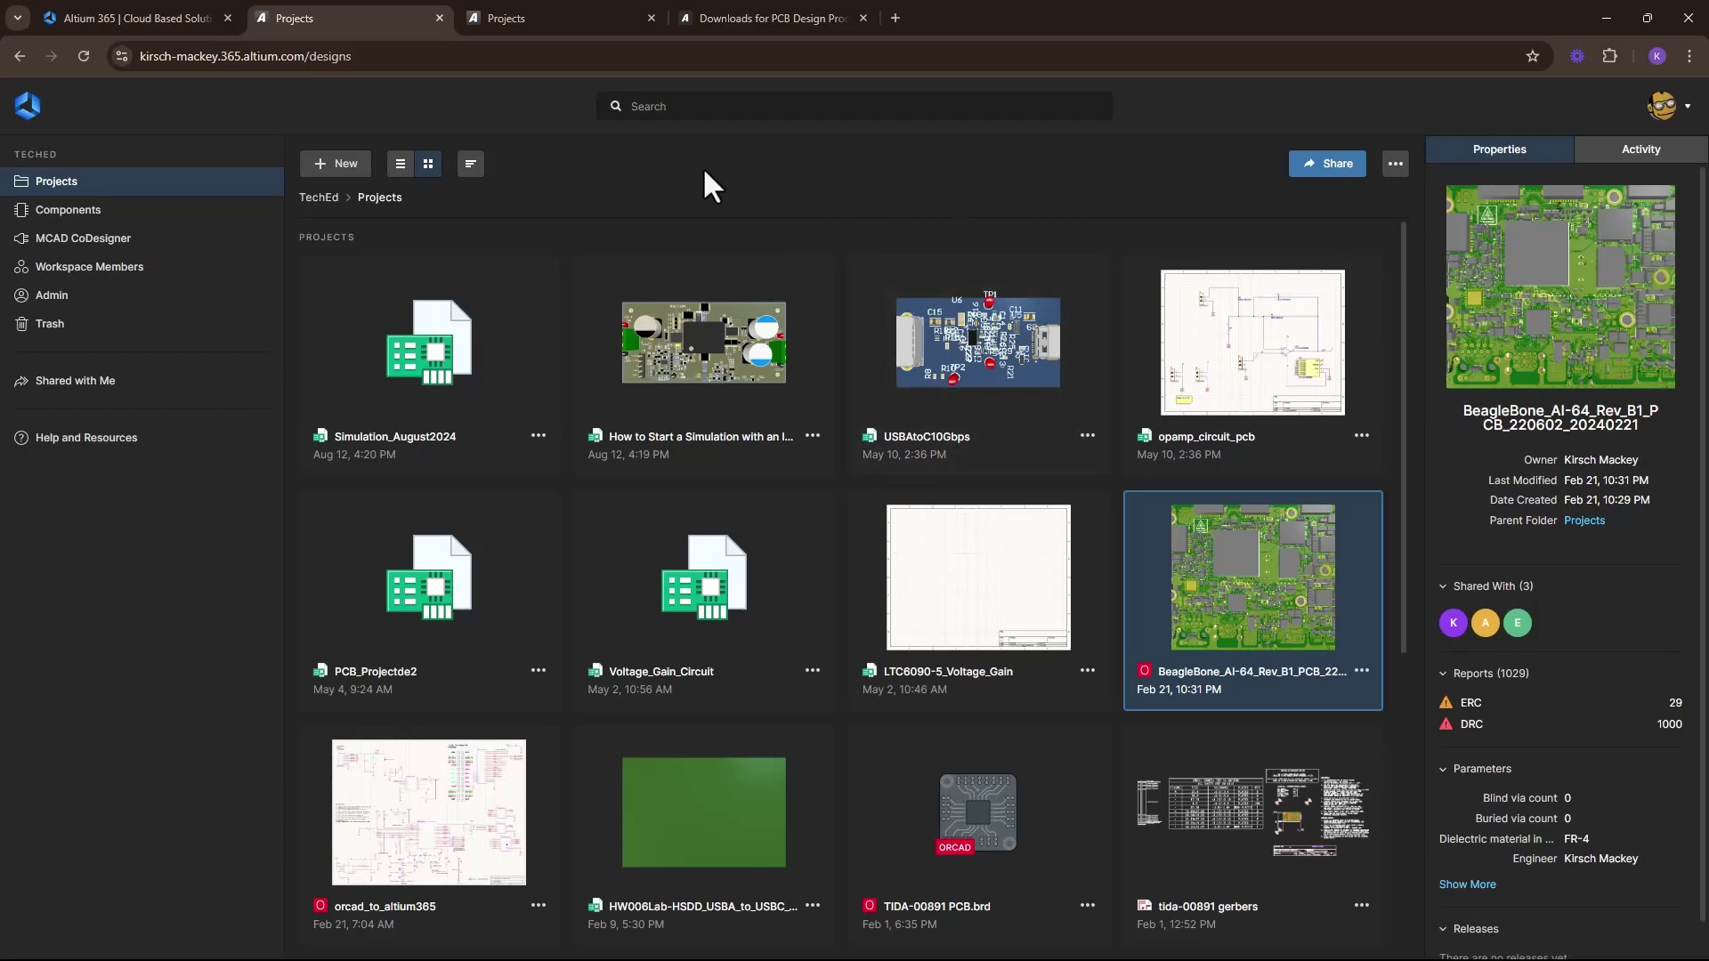
click(595, 12)
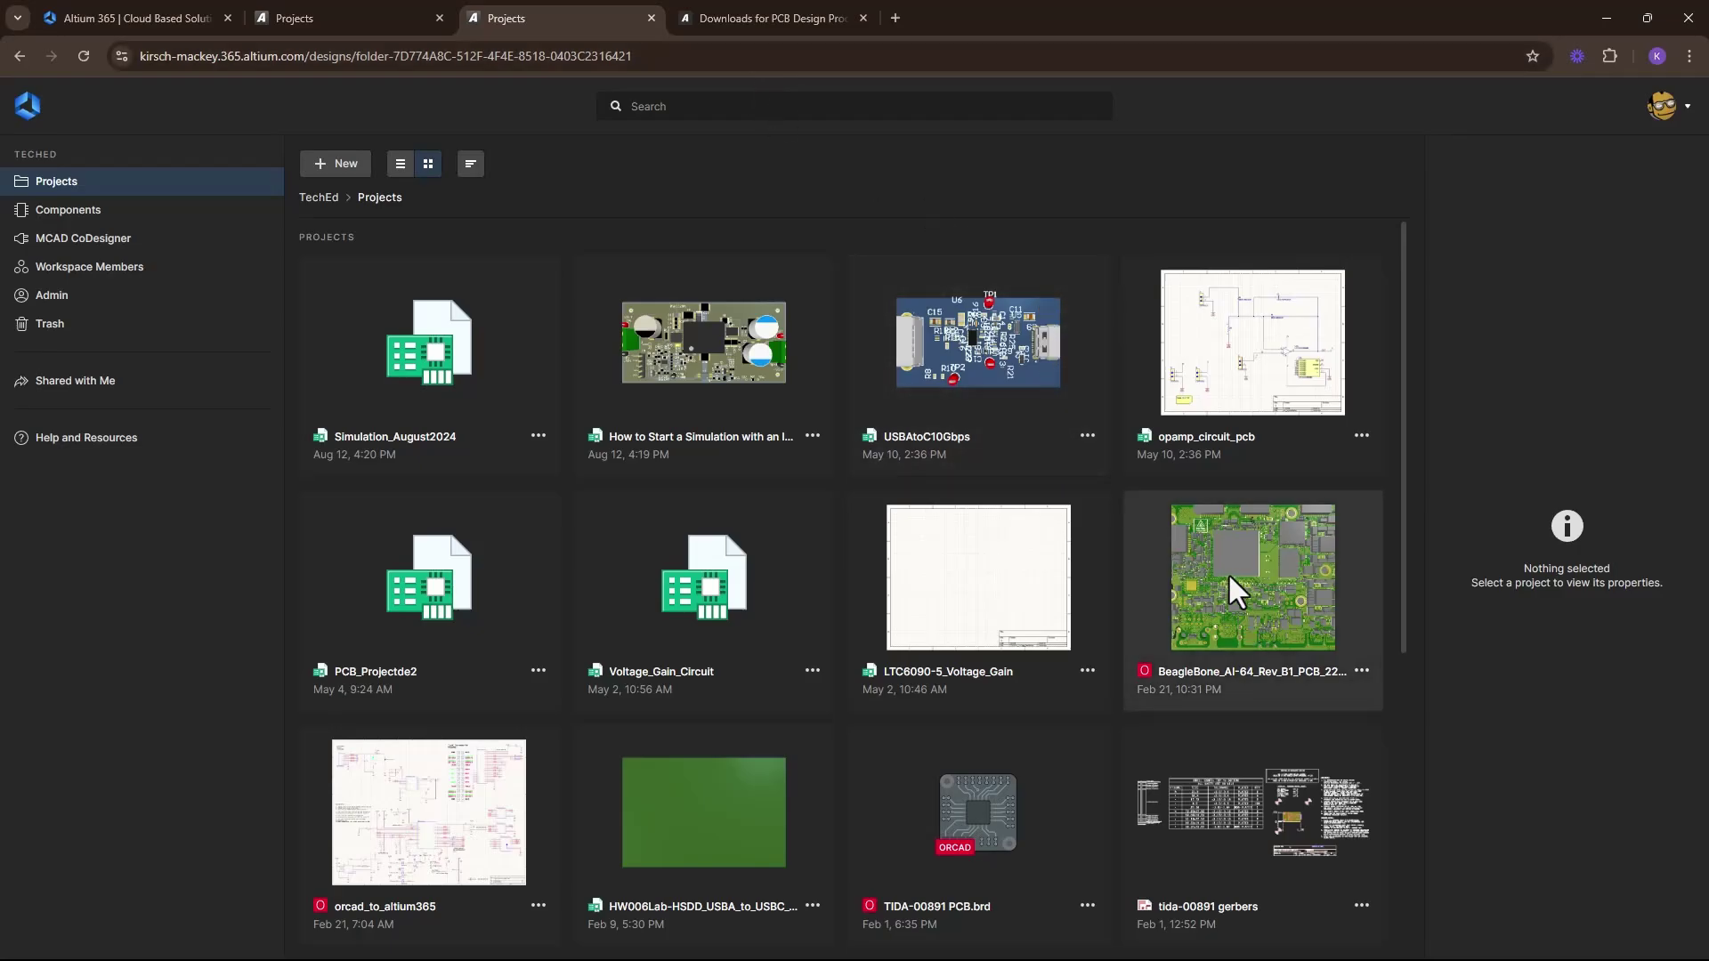
click(735, 18)
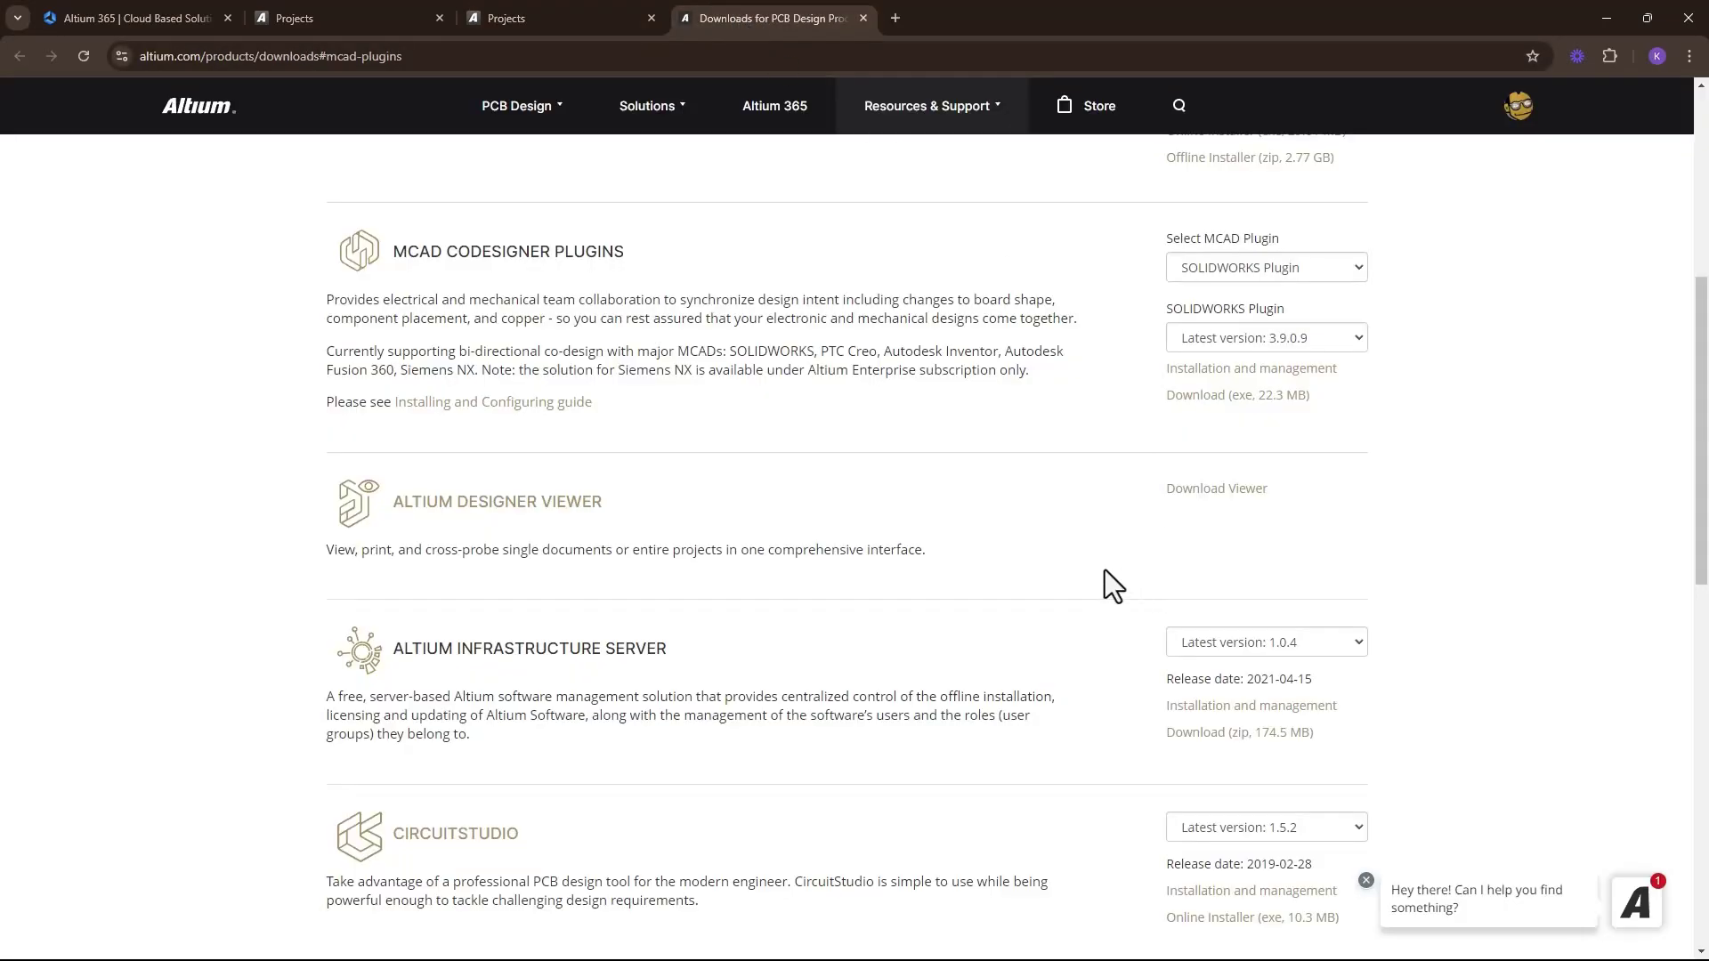
click(419, 16)
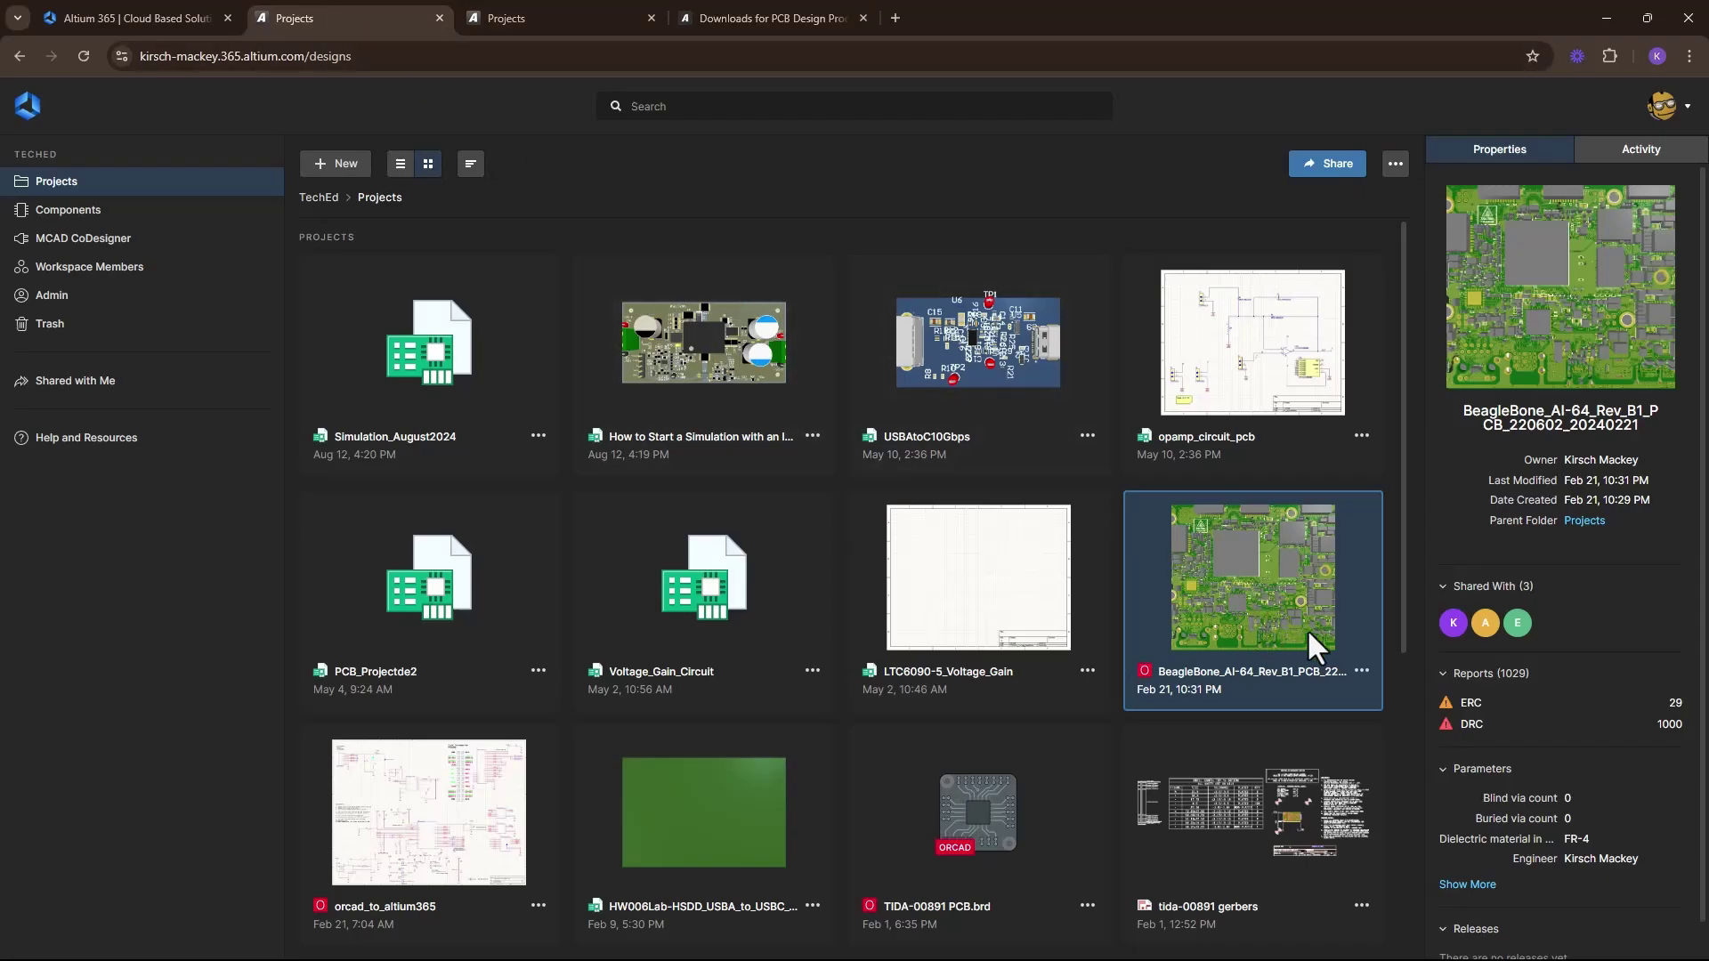
- Open the BeagleBone AI-64 design, go to the 09. SOC MCU OSPI page, and select U19
double_click(1245, 597)
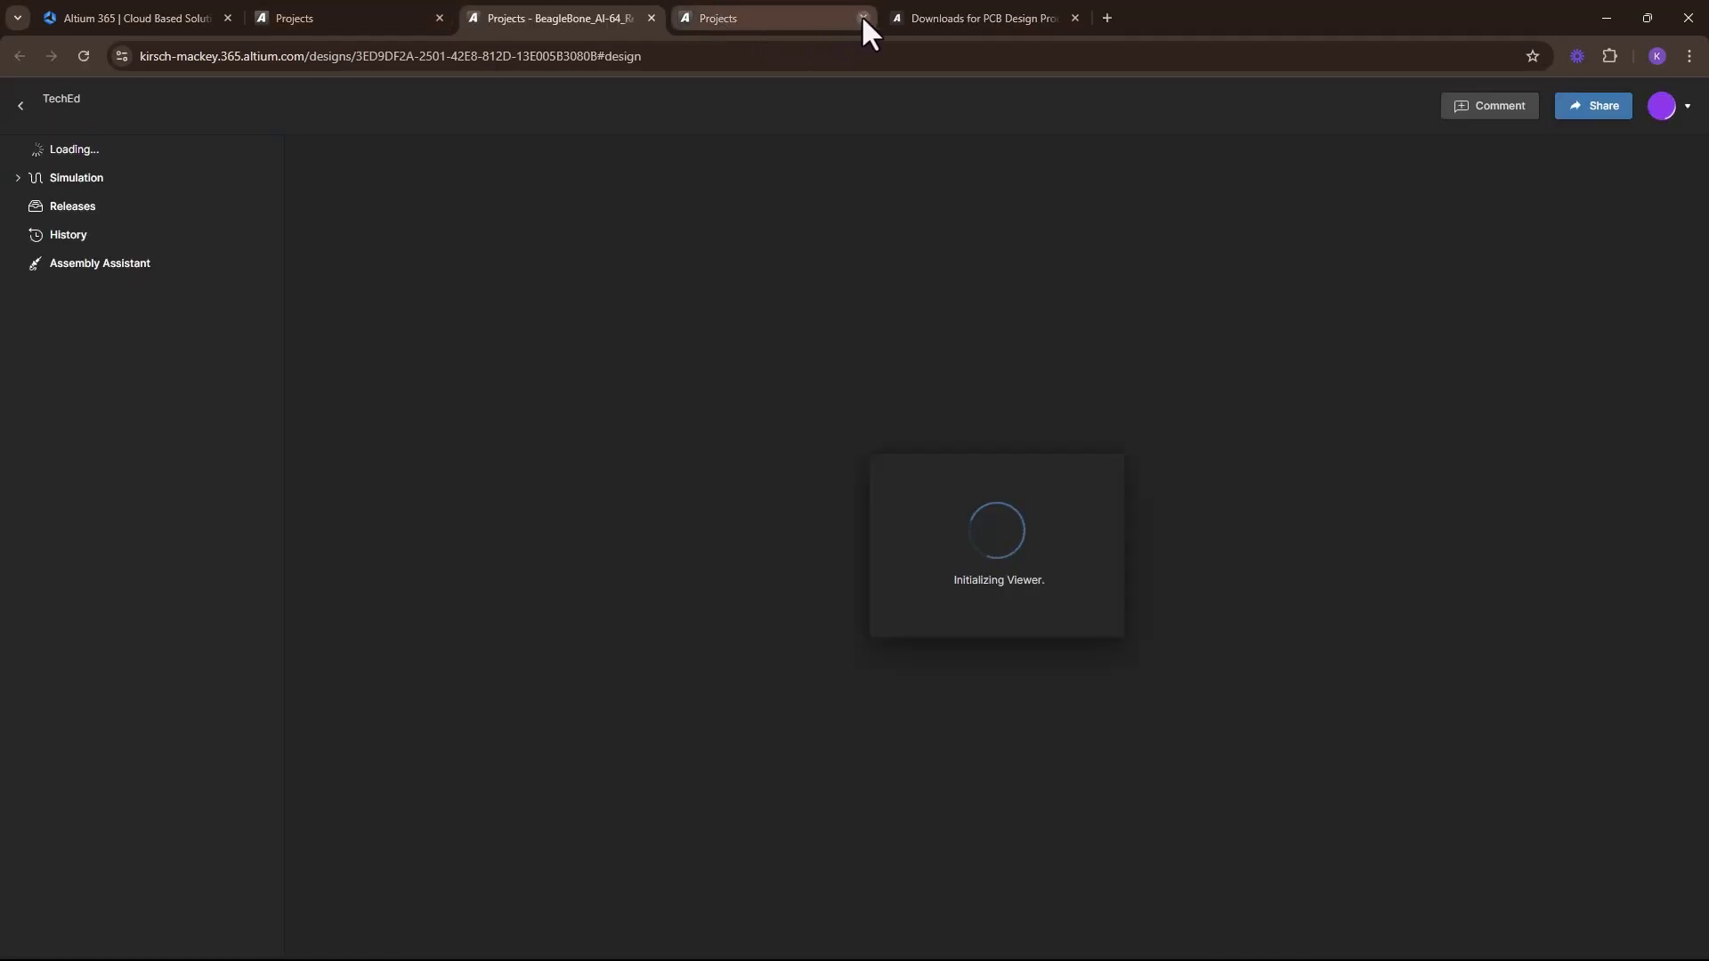
click(862, 18)
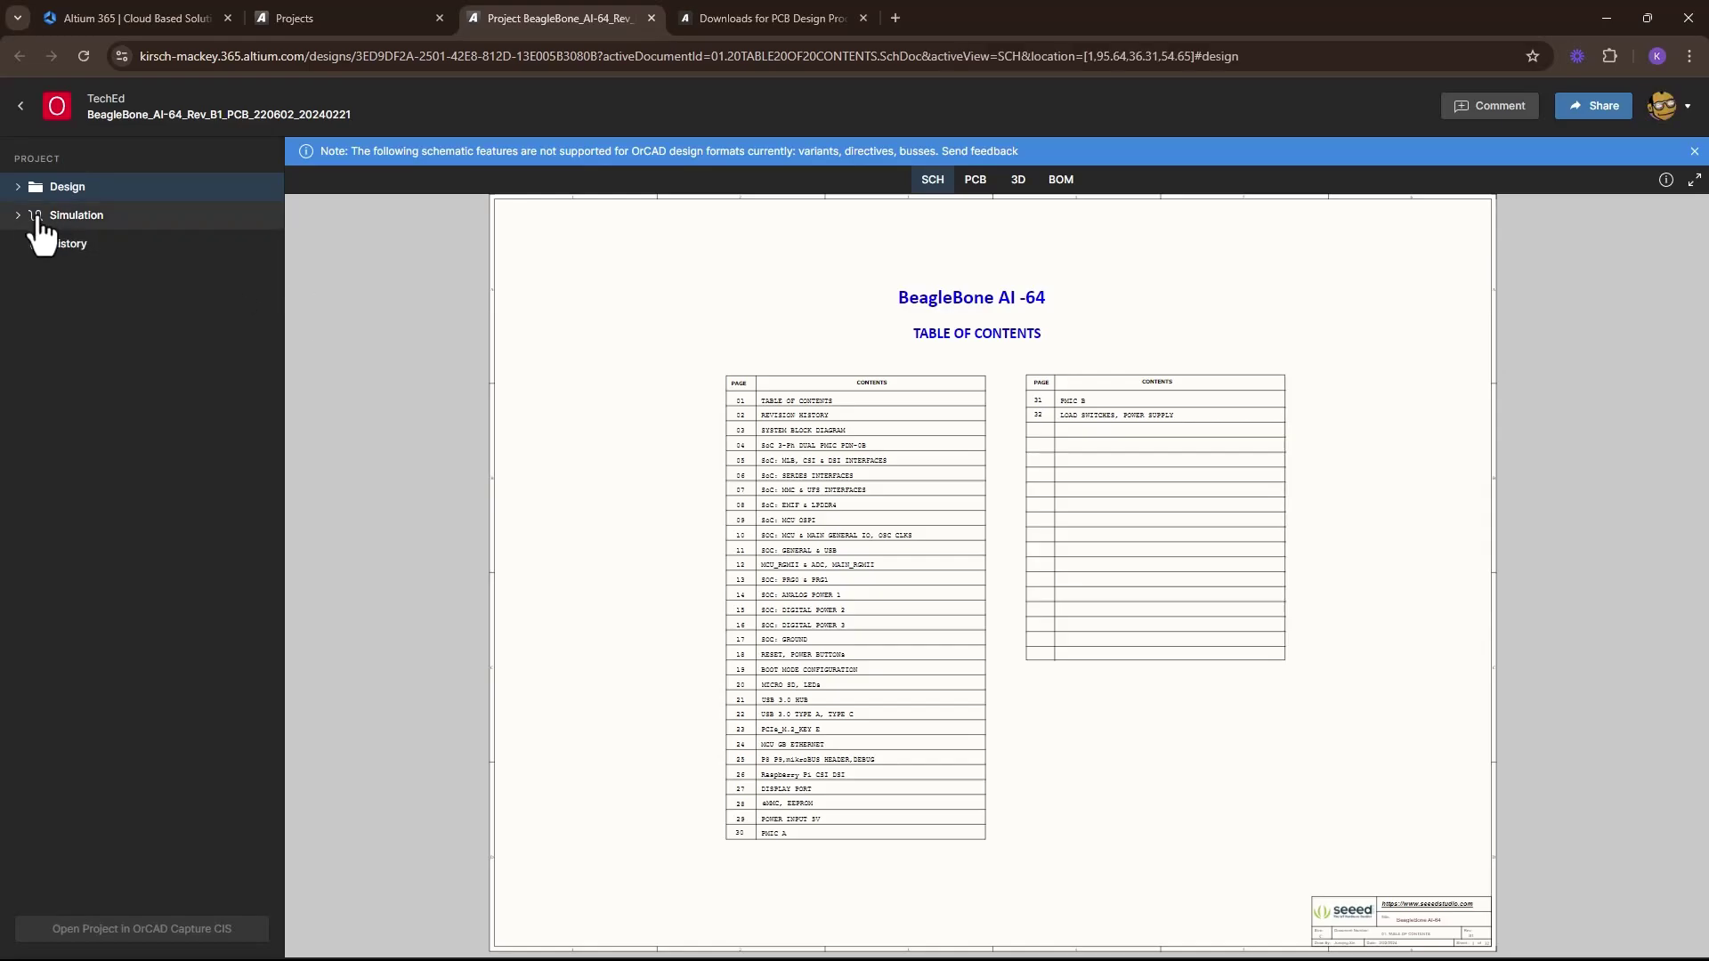
click(178, 318)
click(187, 447)
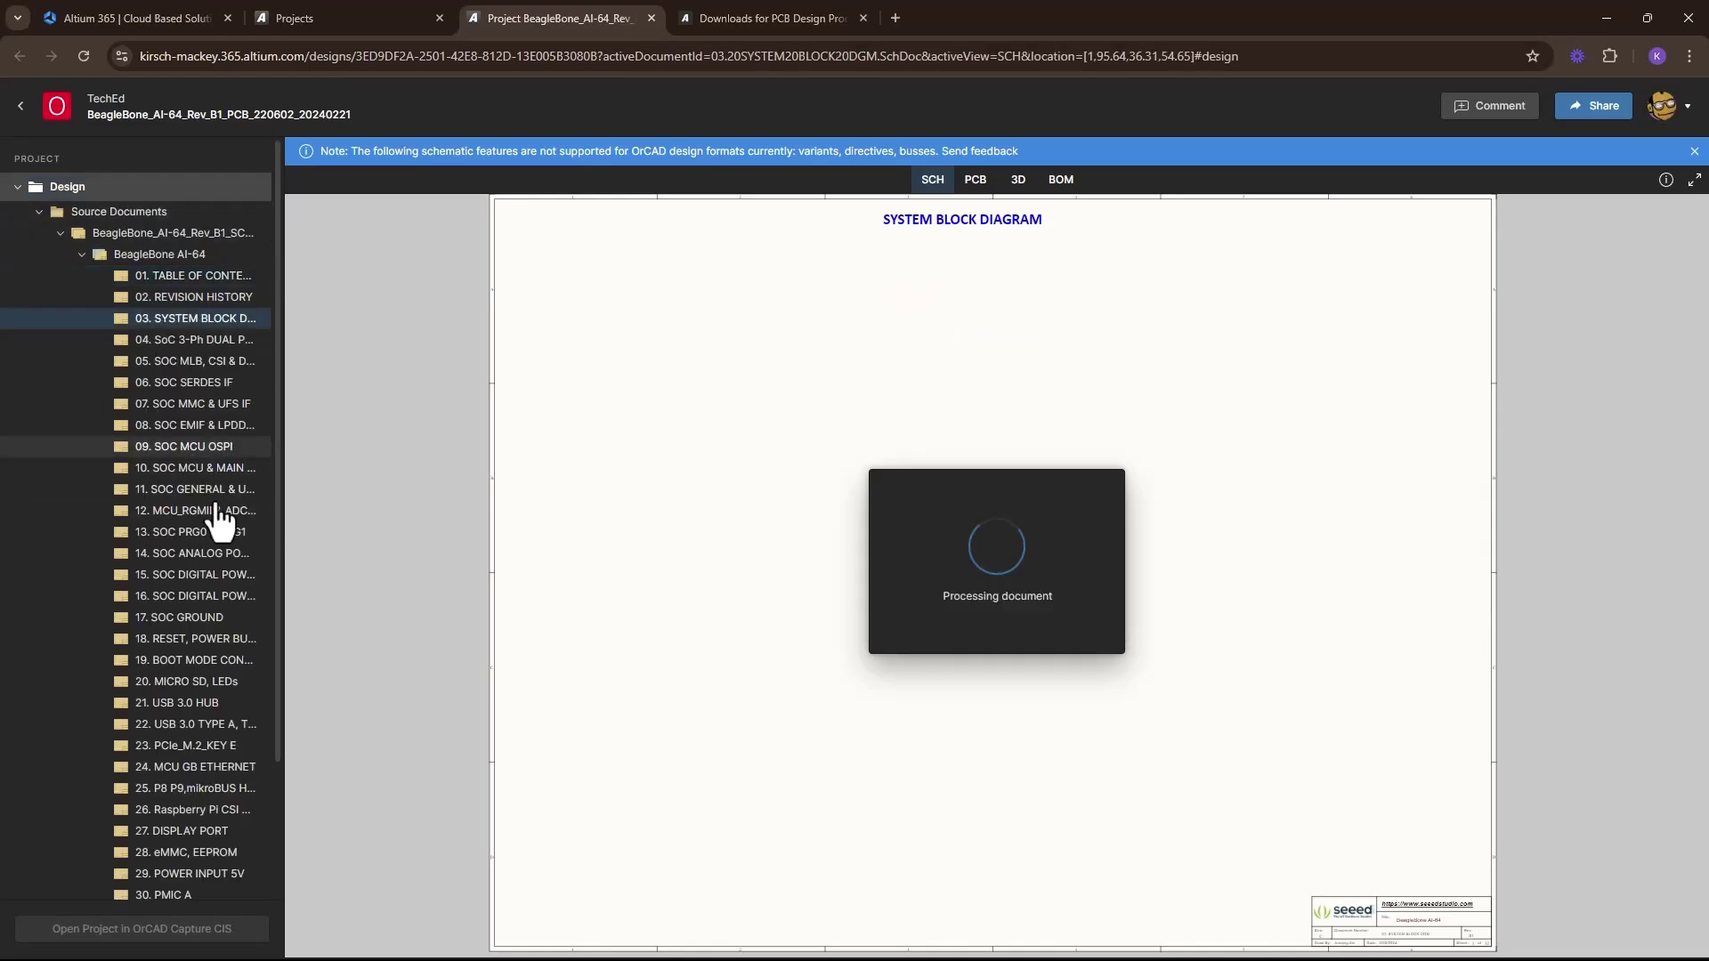
click(796, 420)
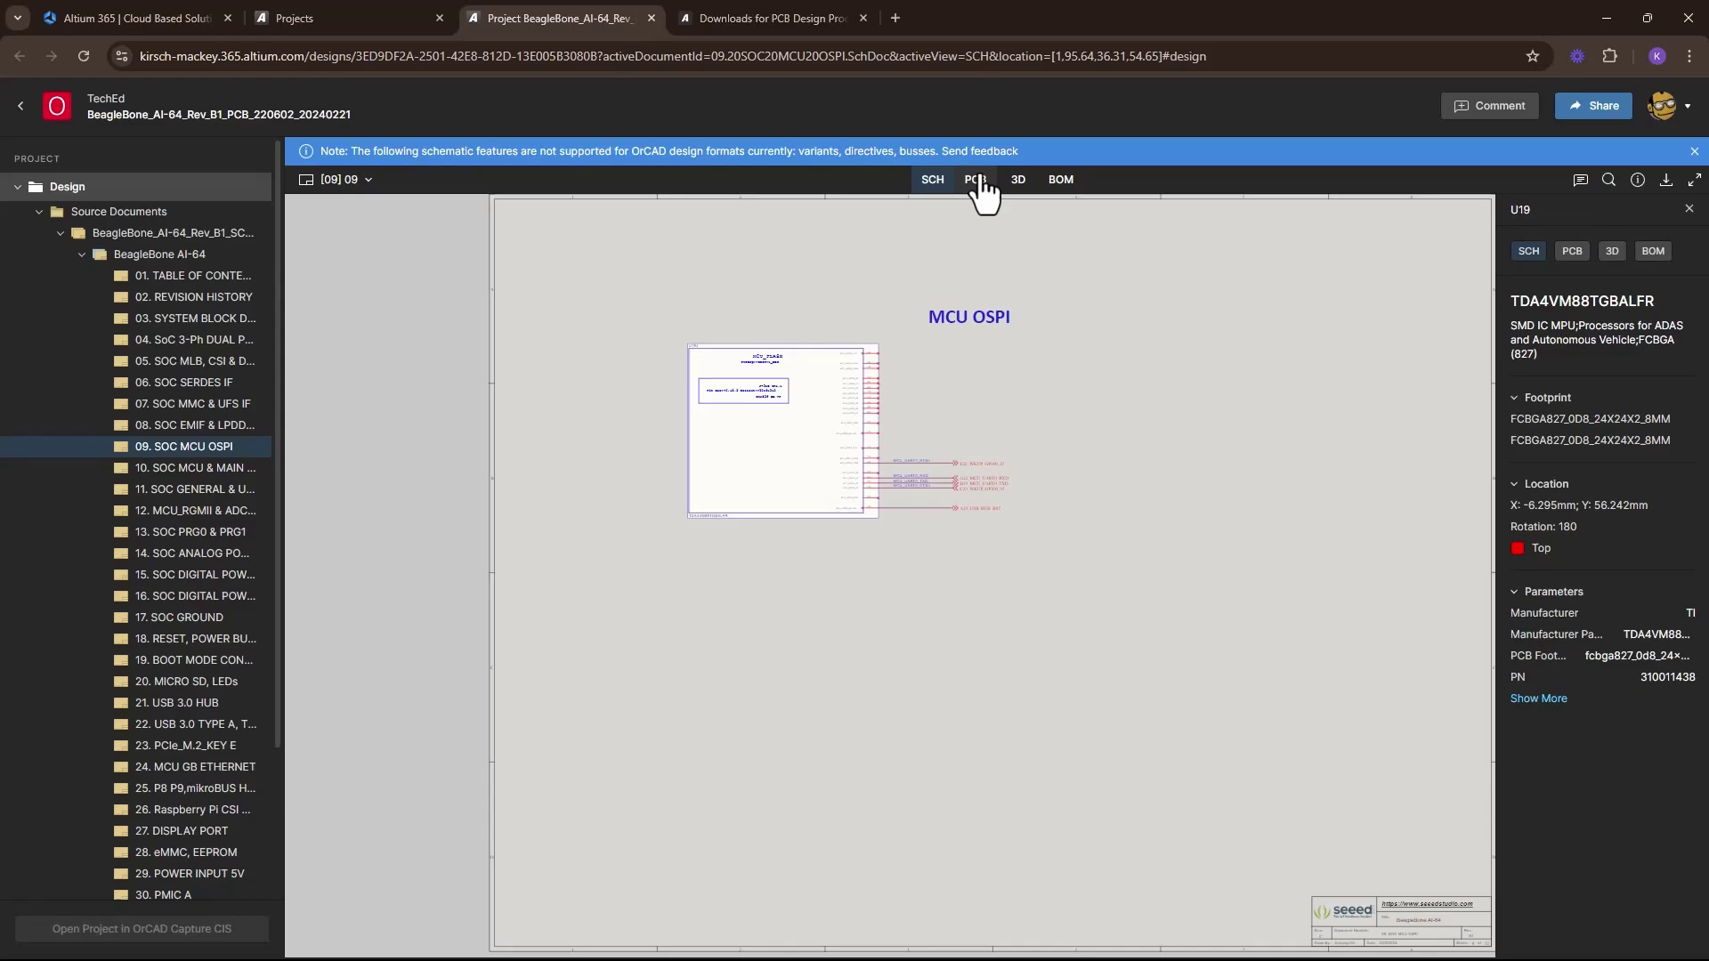
- View the U19-highlighted PCB layout zoomed in, then switch to the 3D view
click(975, 179)
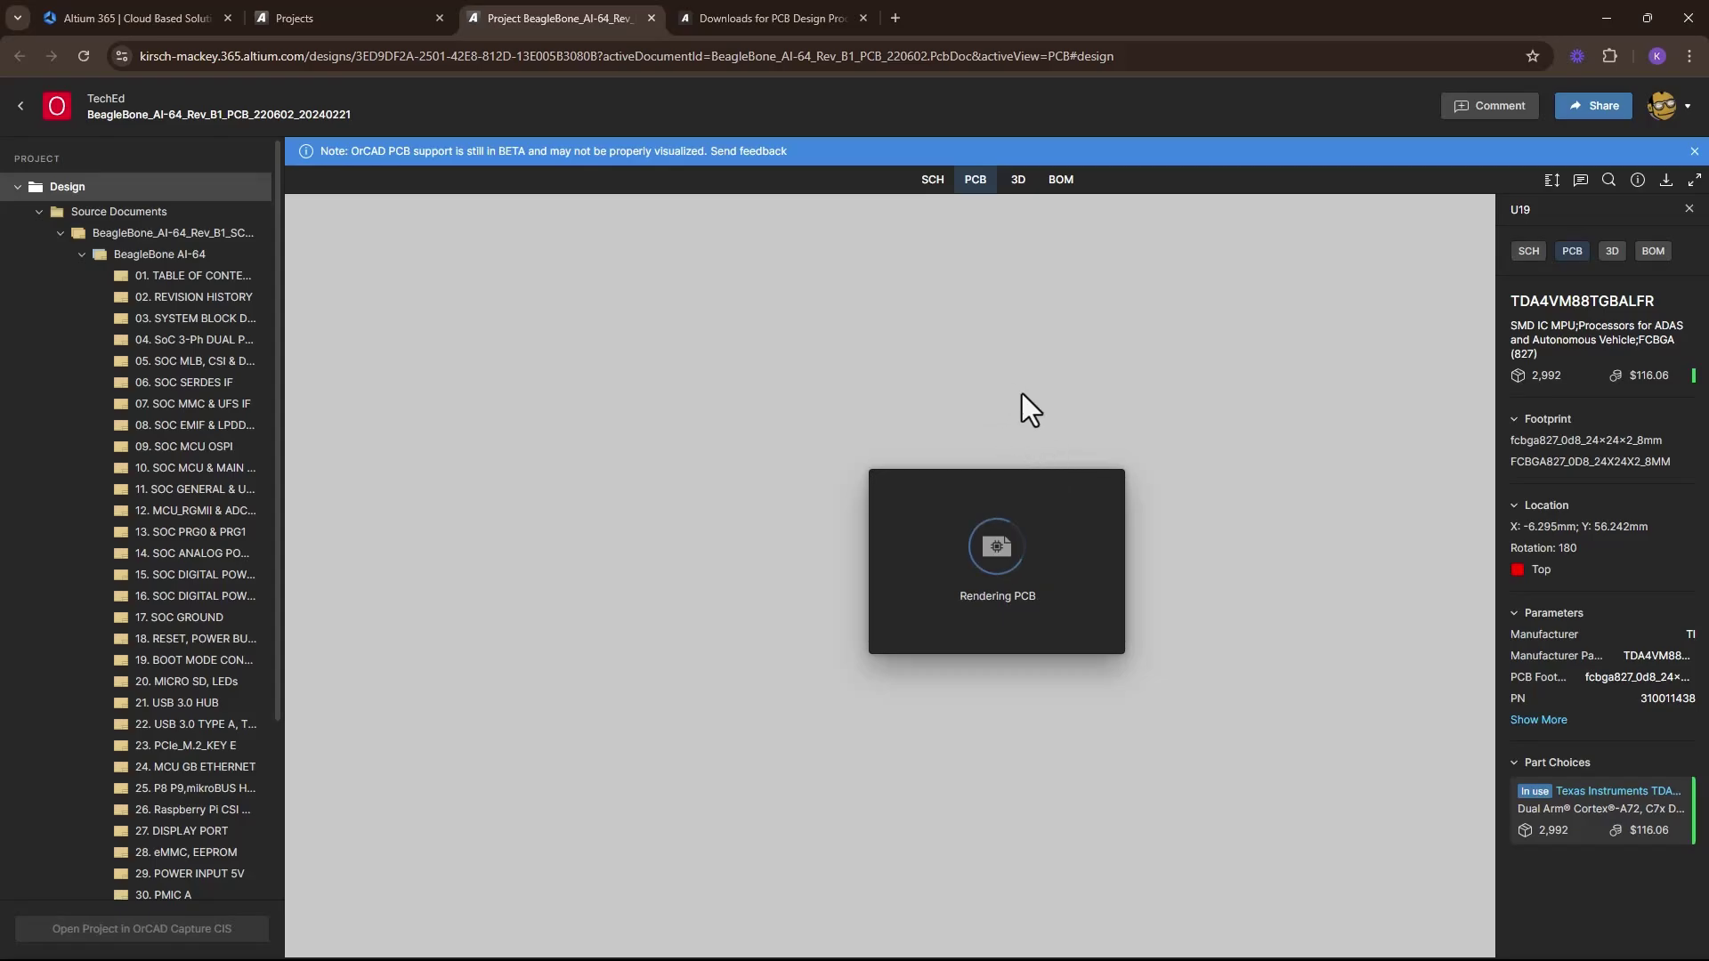
scroll(945, 605, up, 6)
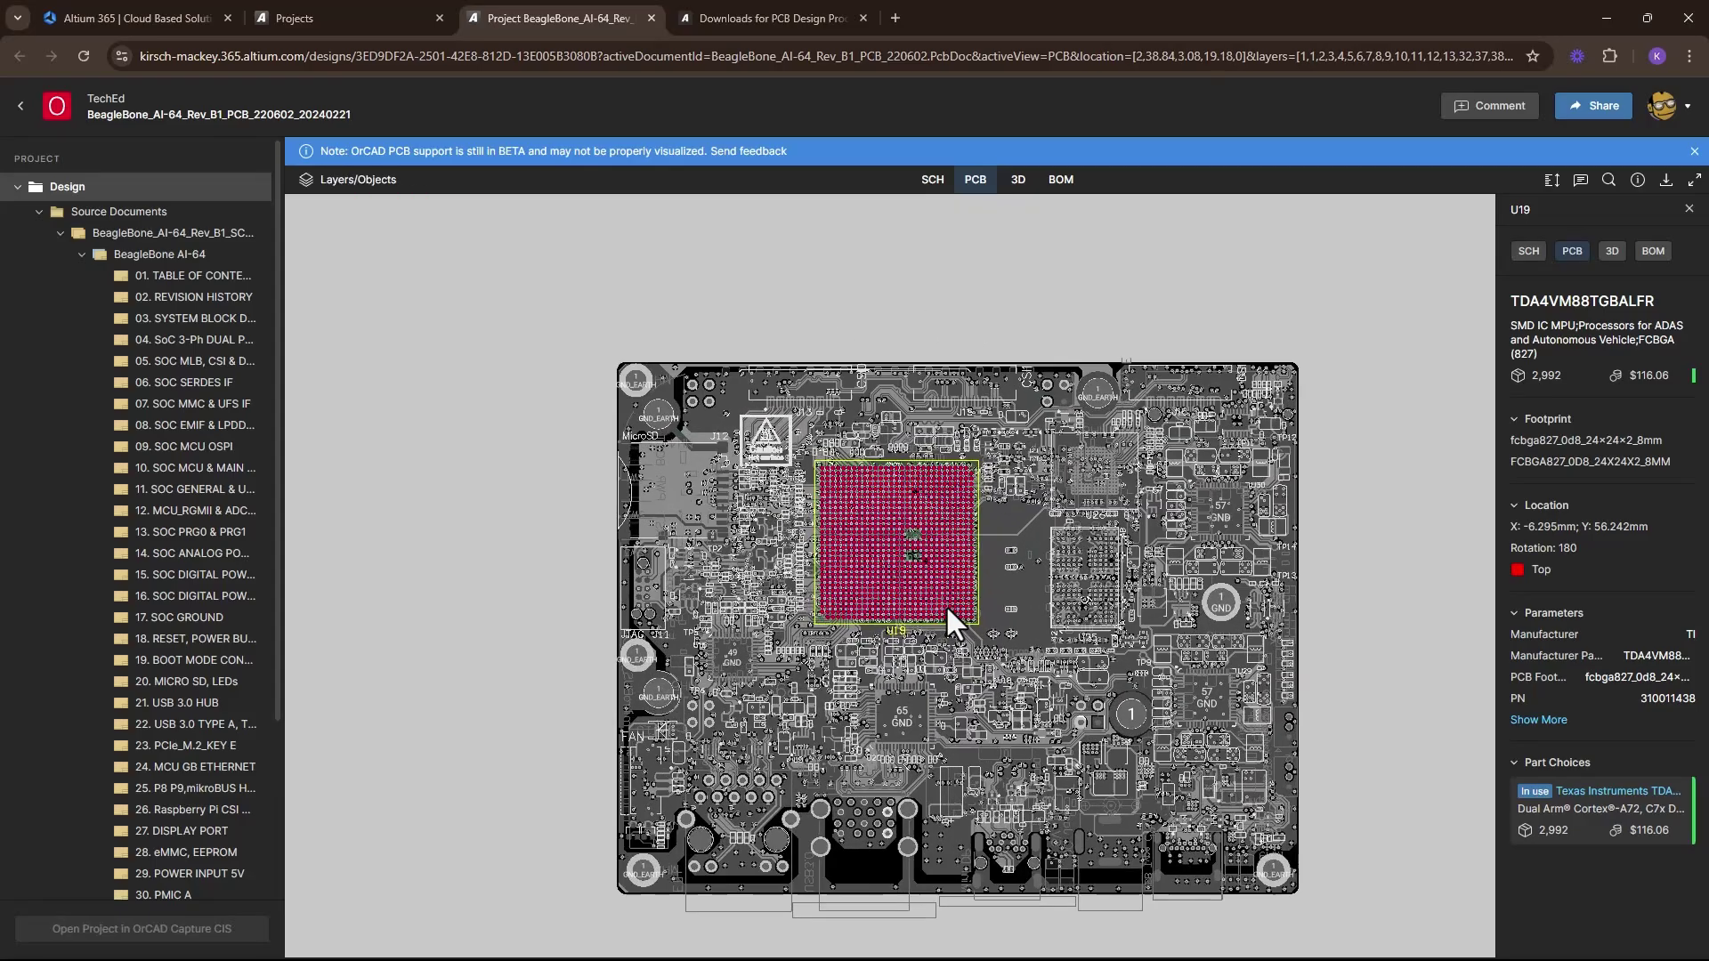
scroll(947, 601, up, 1)
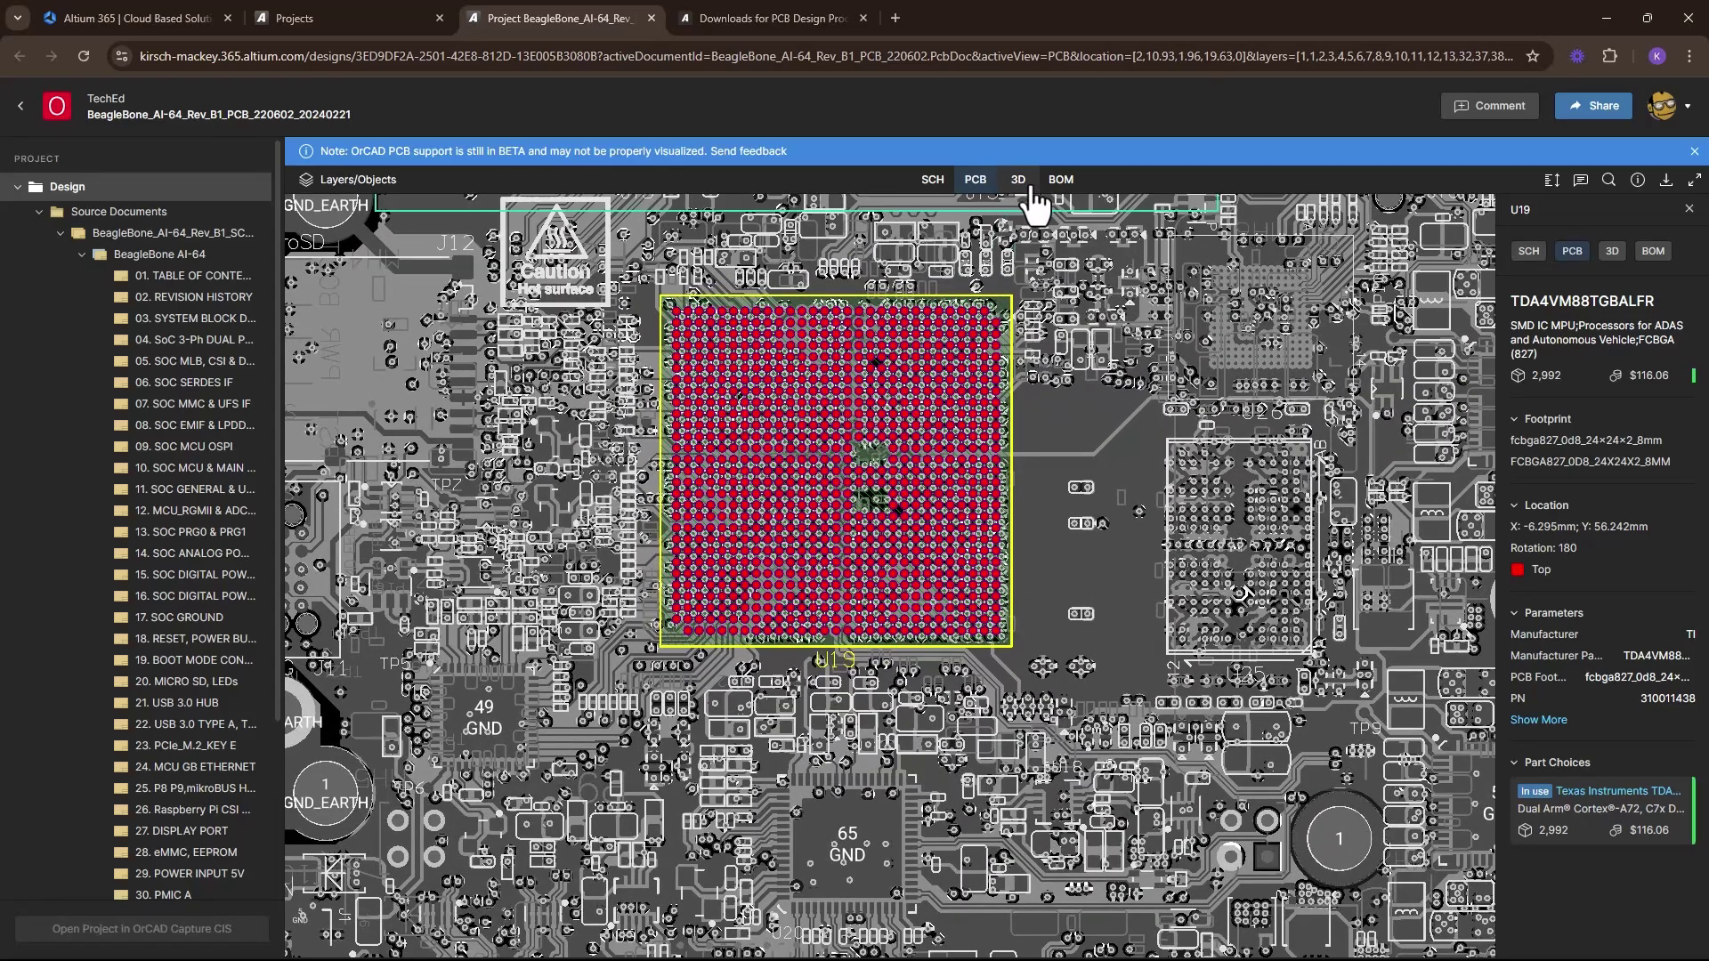
click(1017, 181)
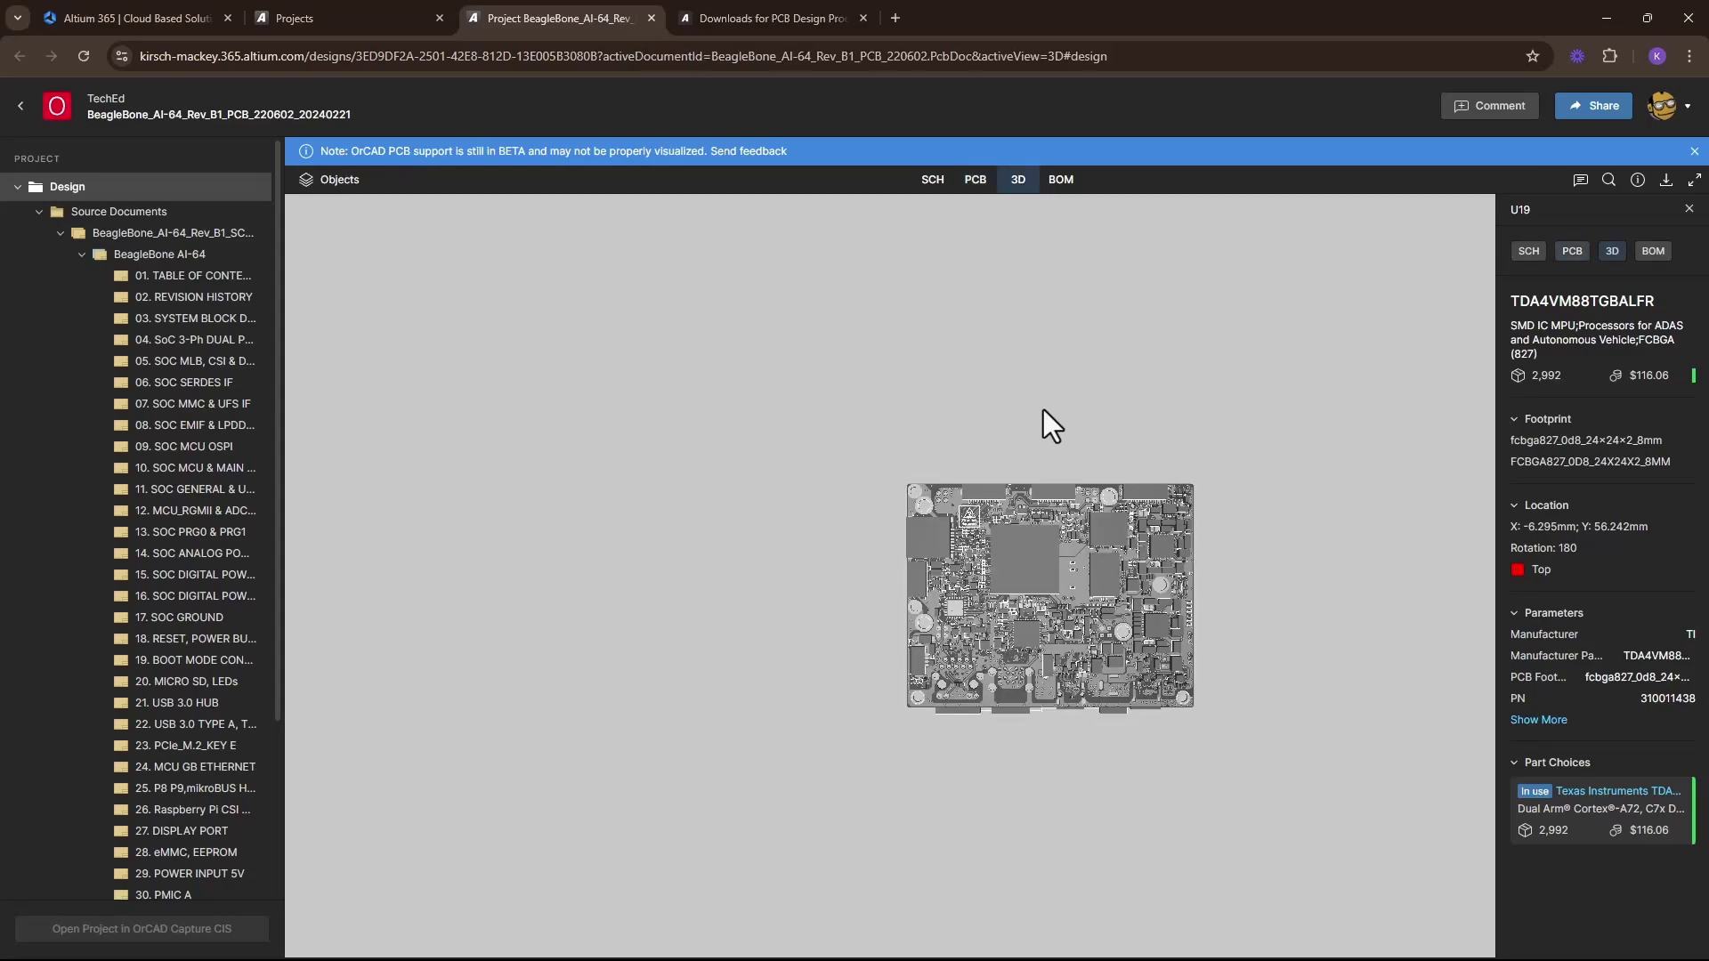
- Zoom the 3D board, inspect connector J16, recentre the view, and clear the selection
scroll(1064, 591, up, 3)
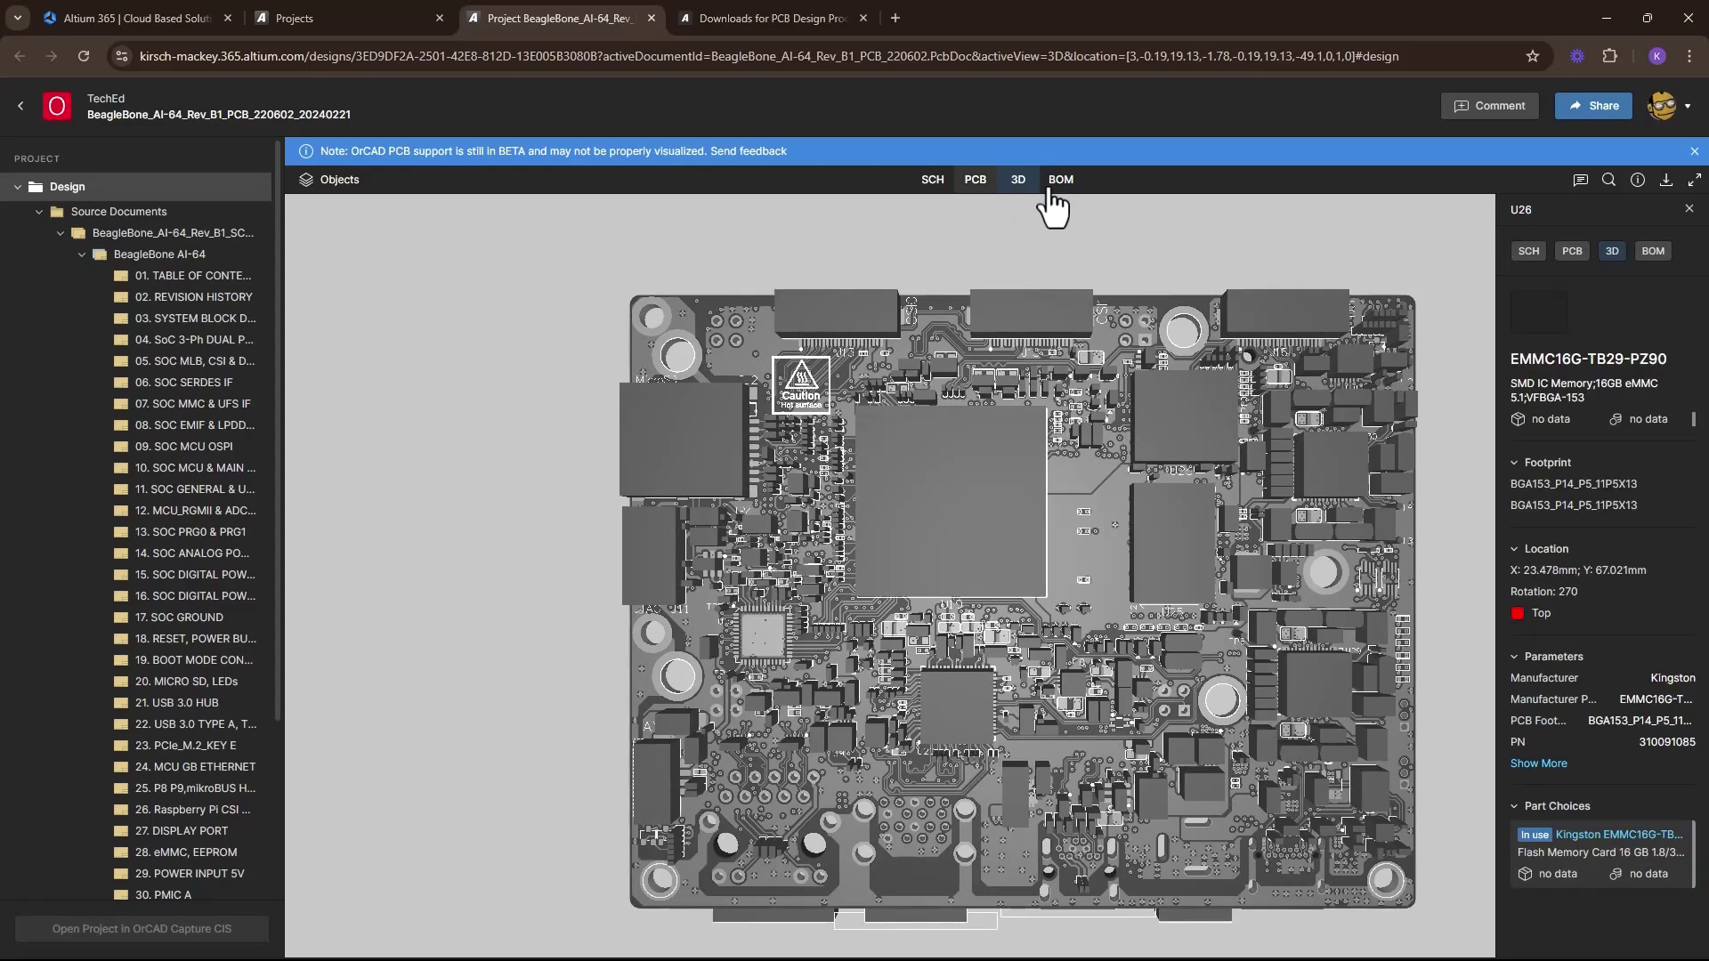
click(1301, 336)
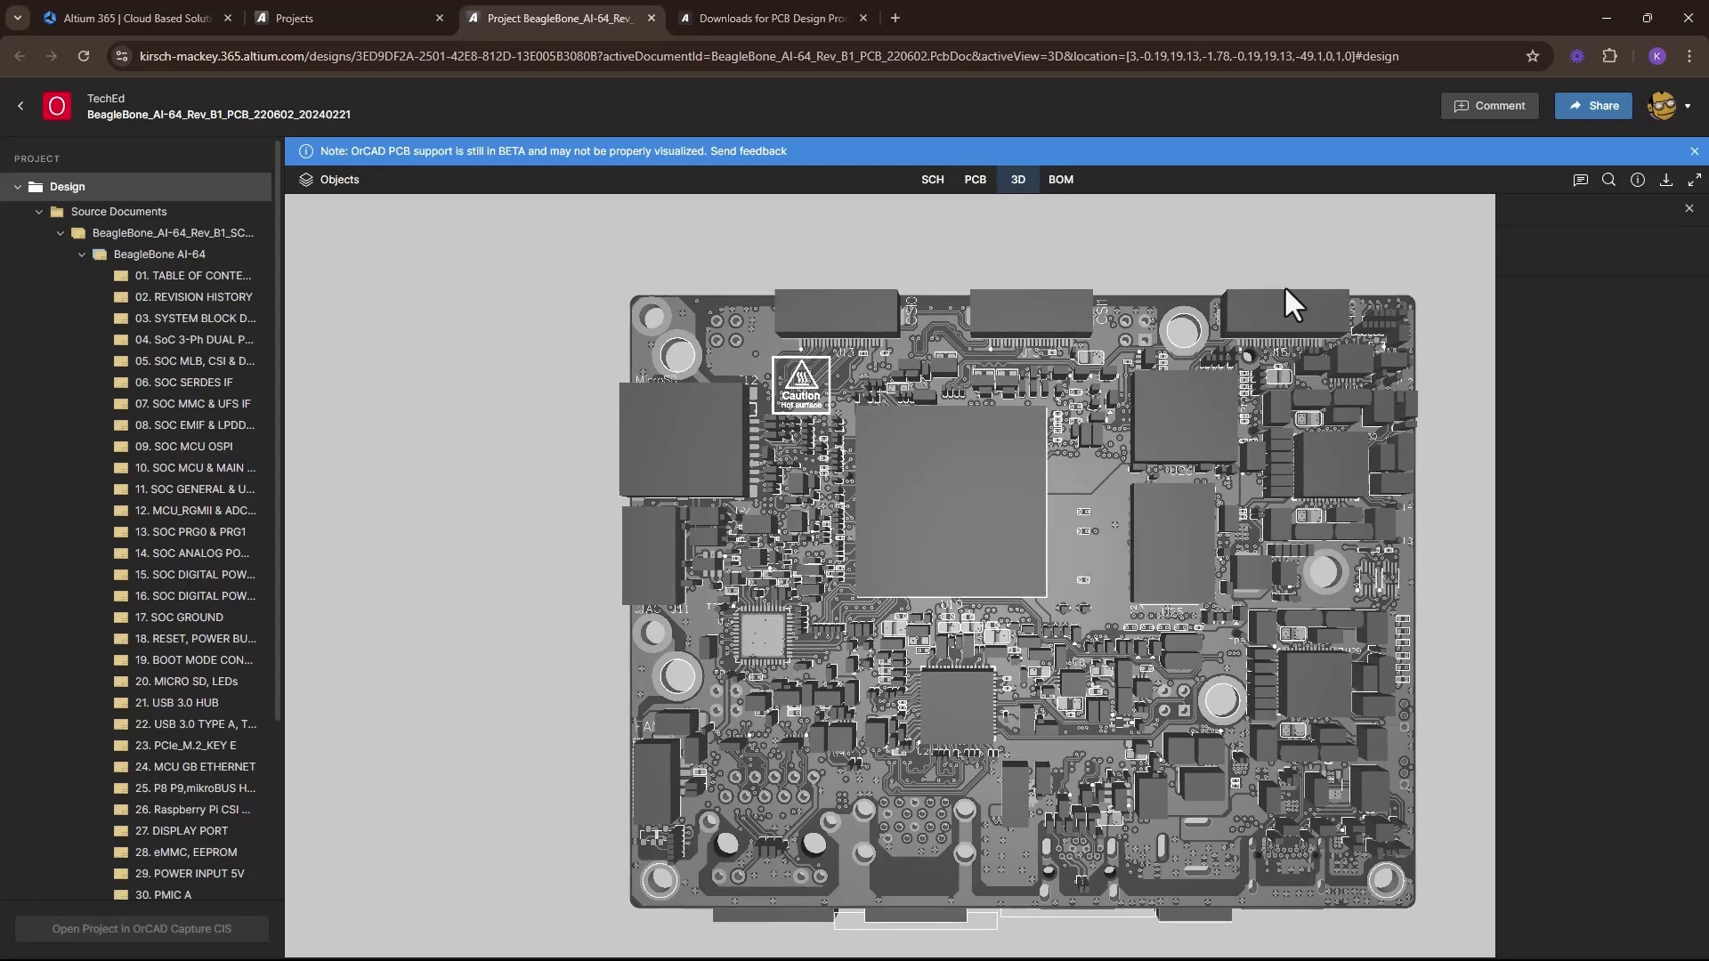
click(1304, 352)
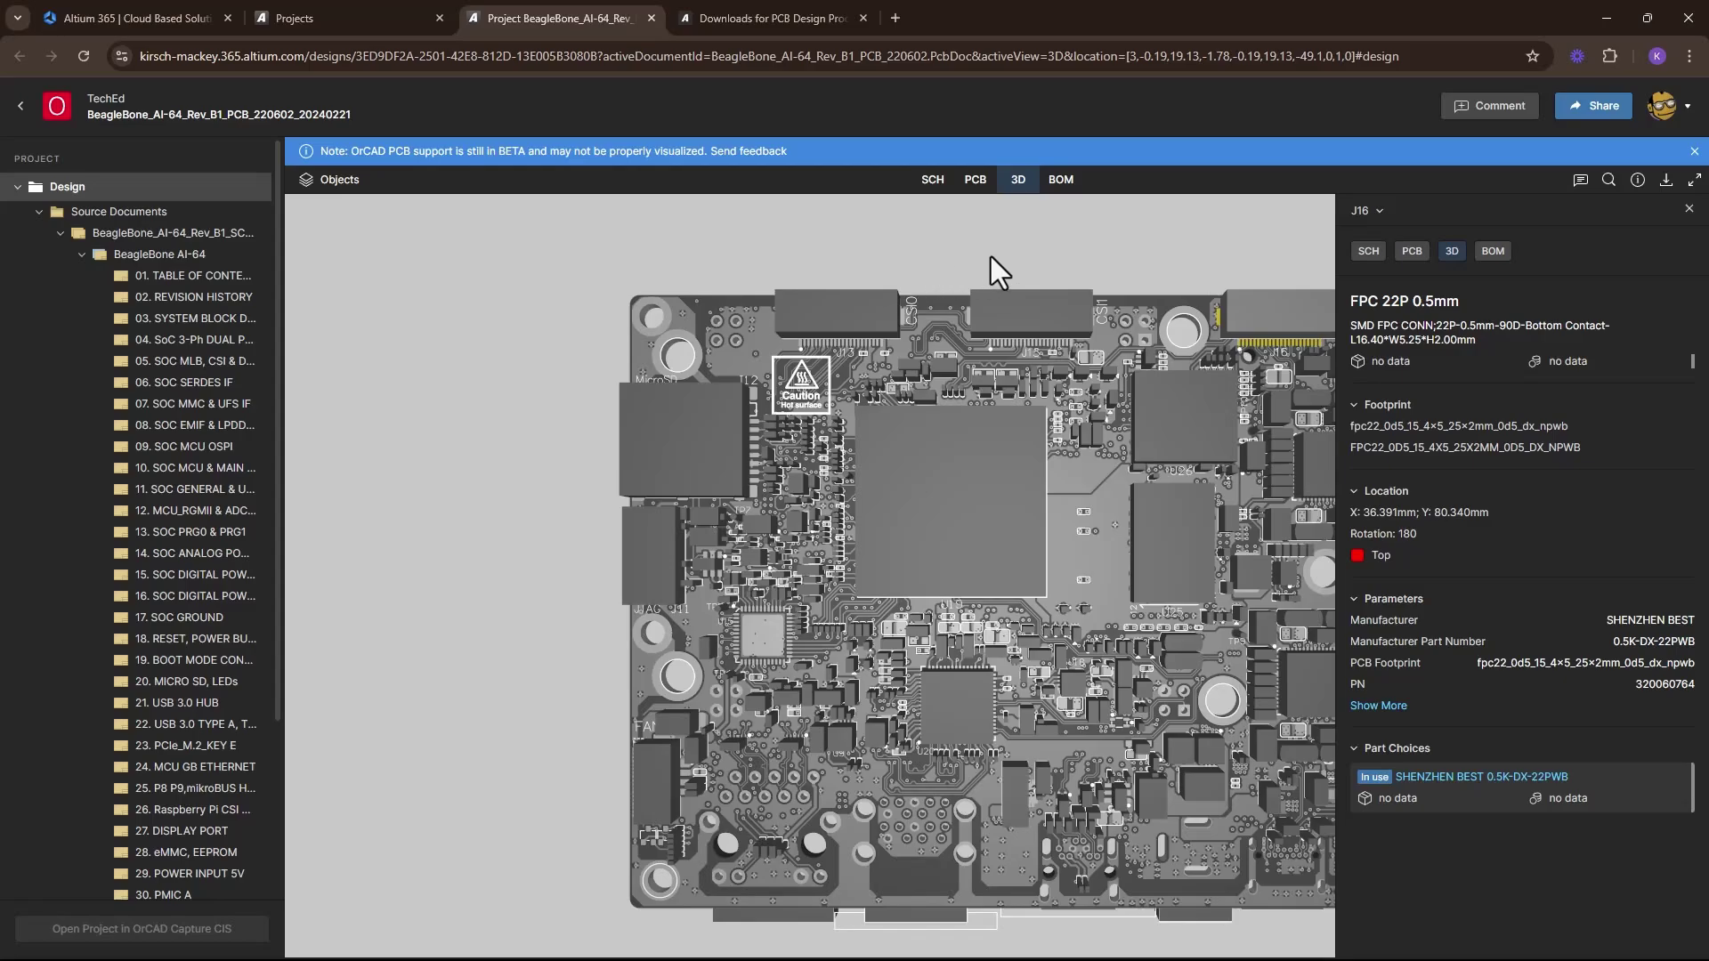
right_drag(1112, 447, 842, 398)
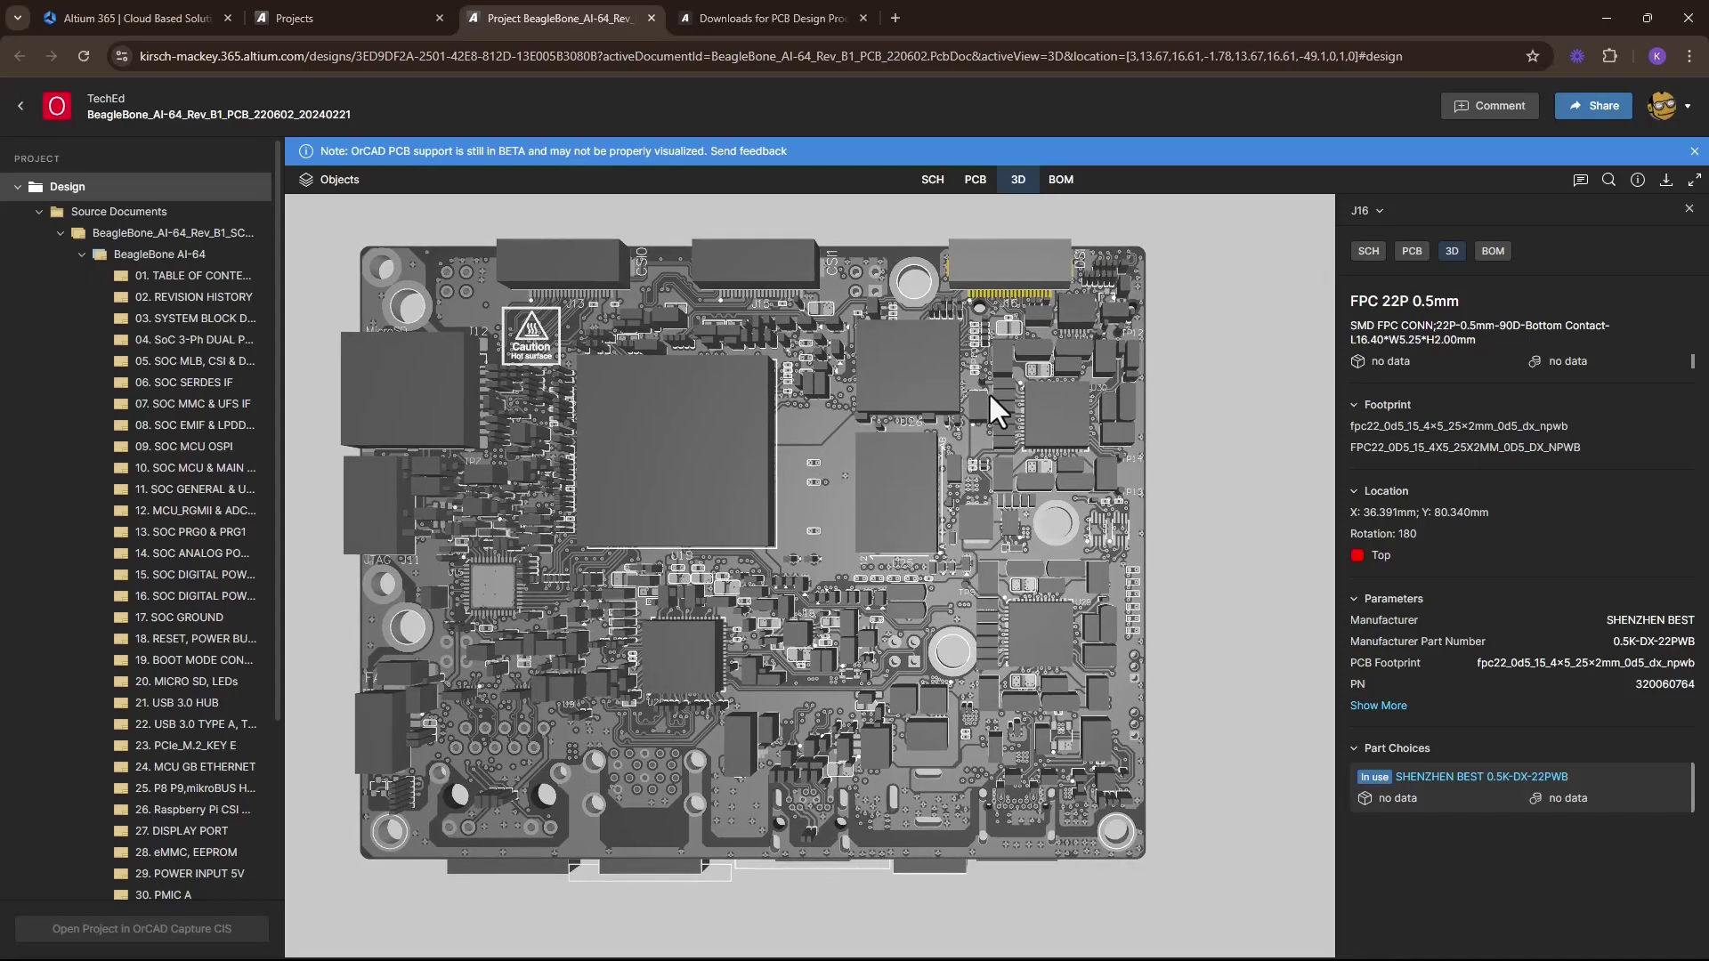
right_drag(1219, 376, 1224, 358)
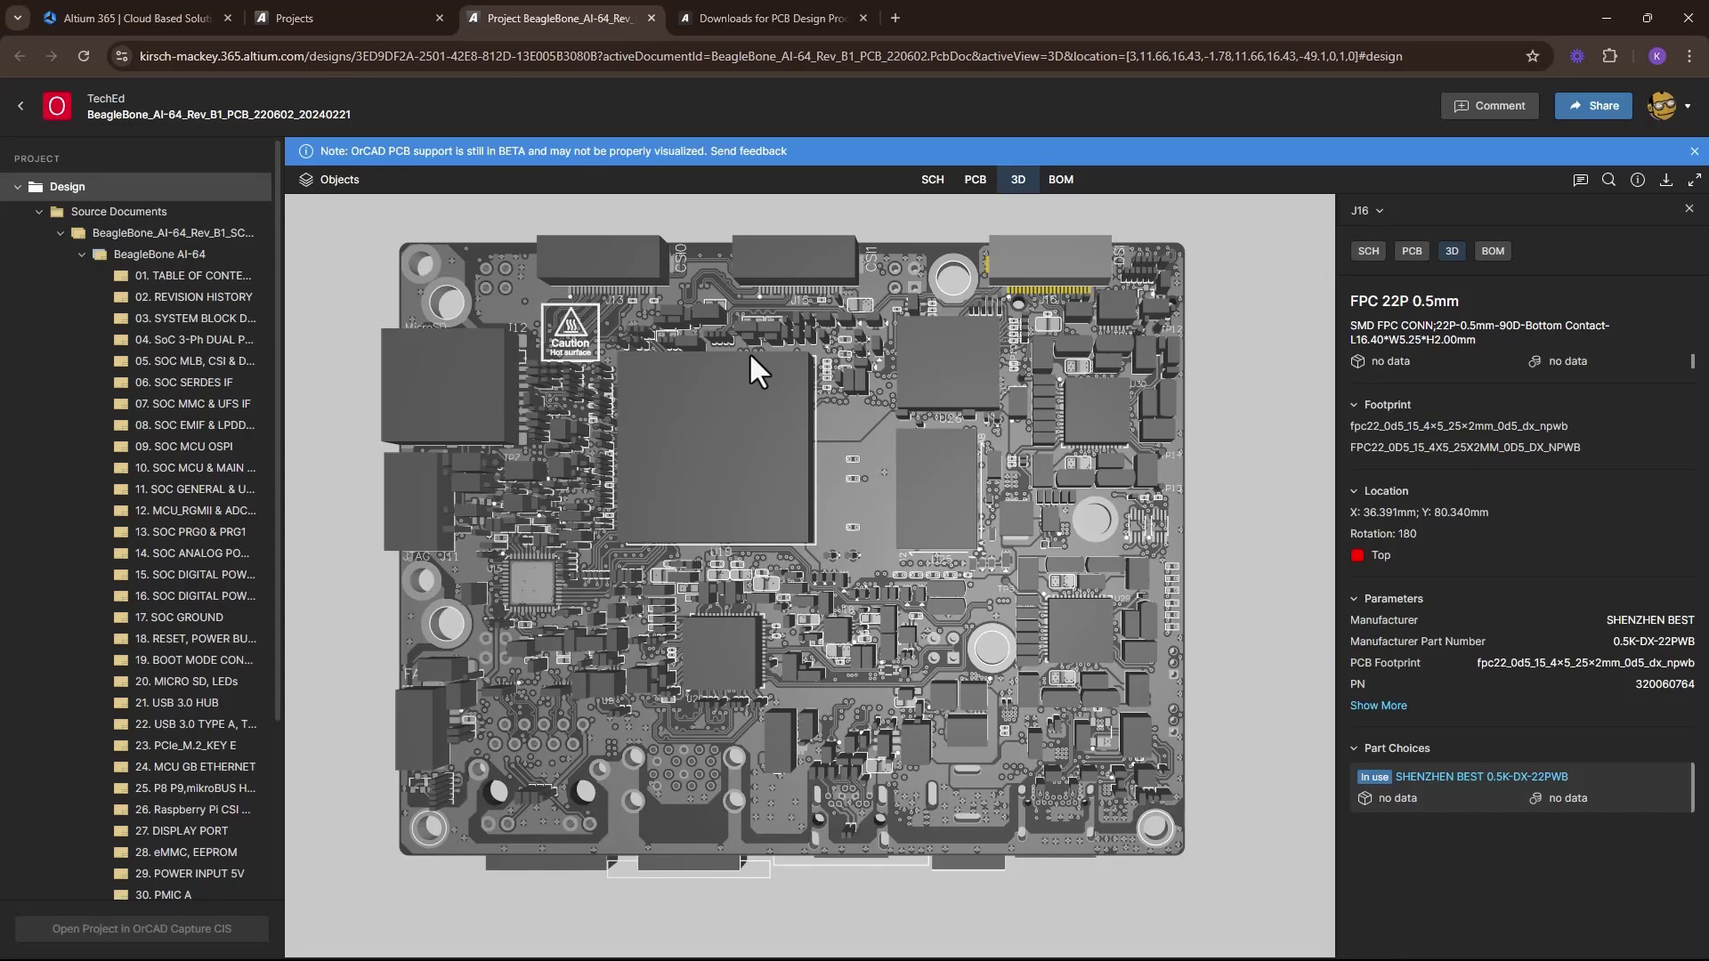
key(Escape)
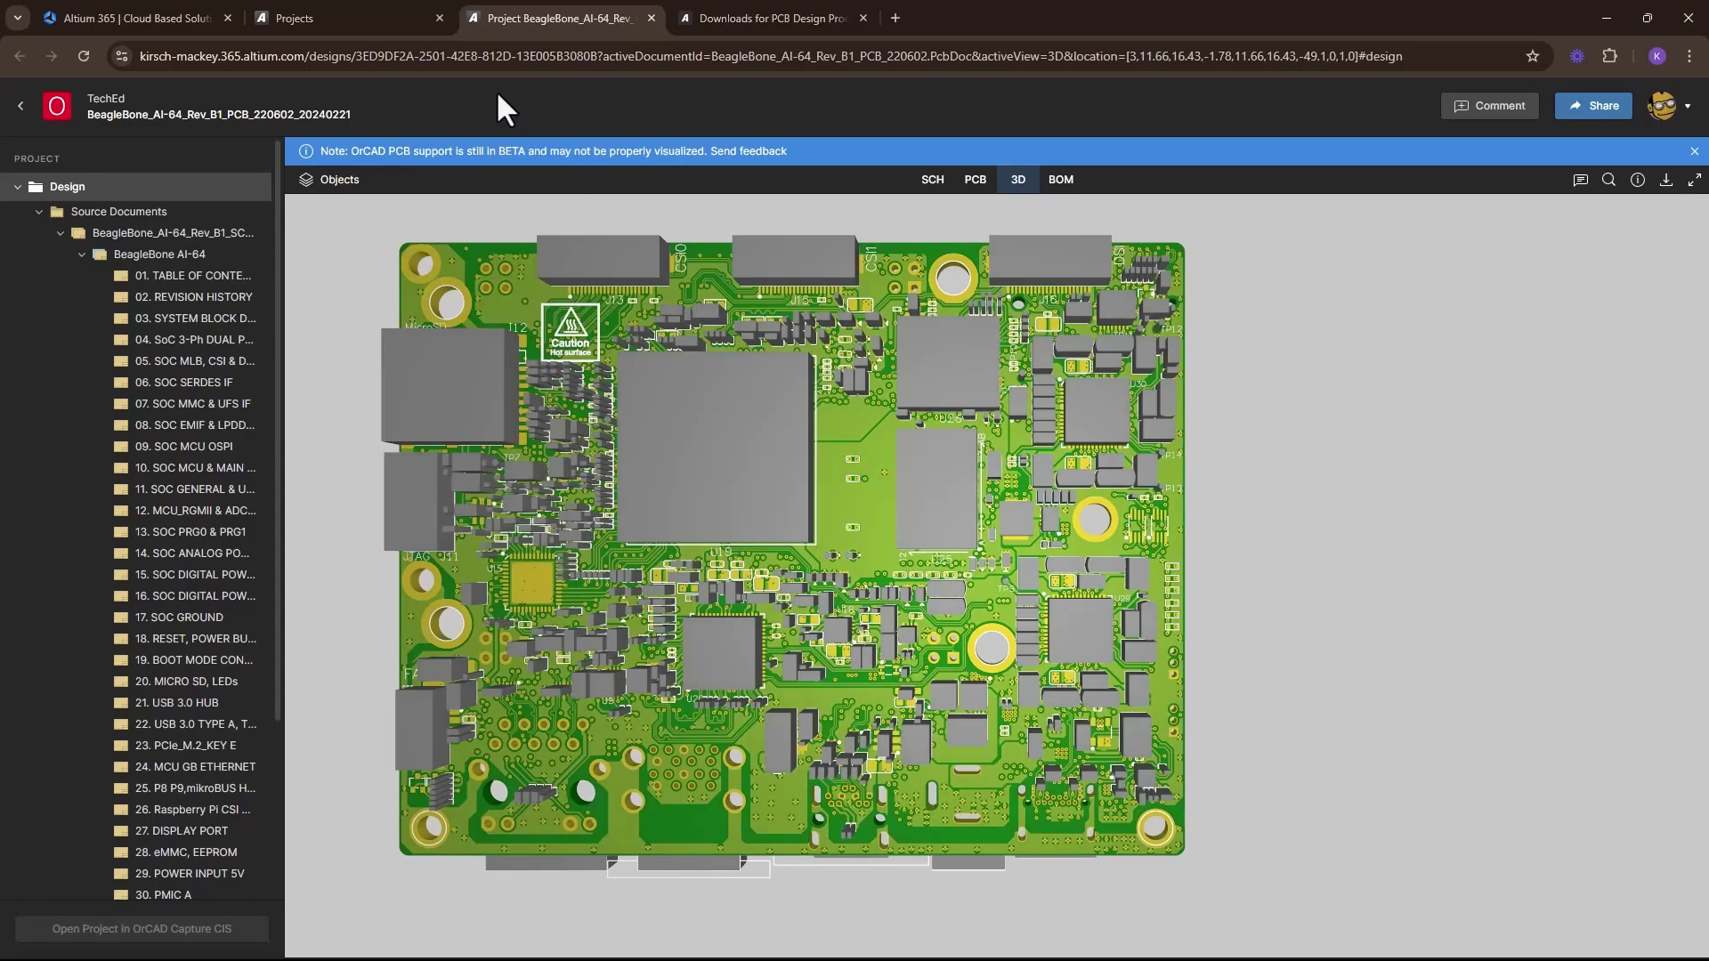